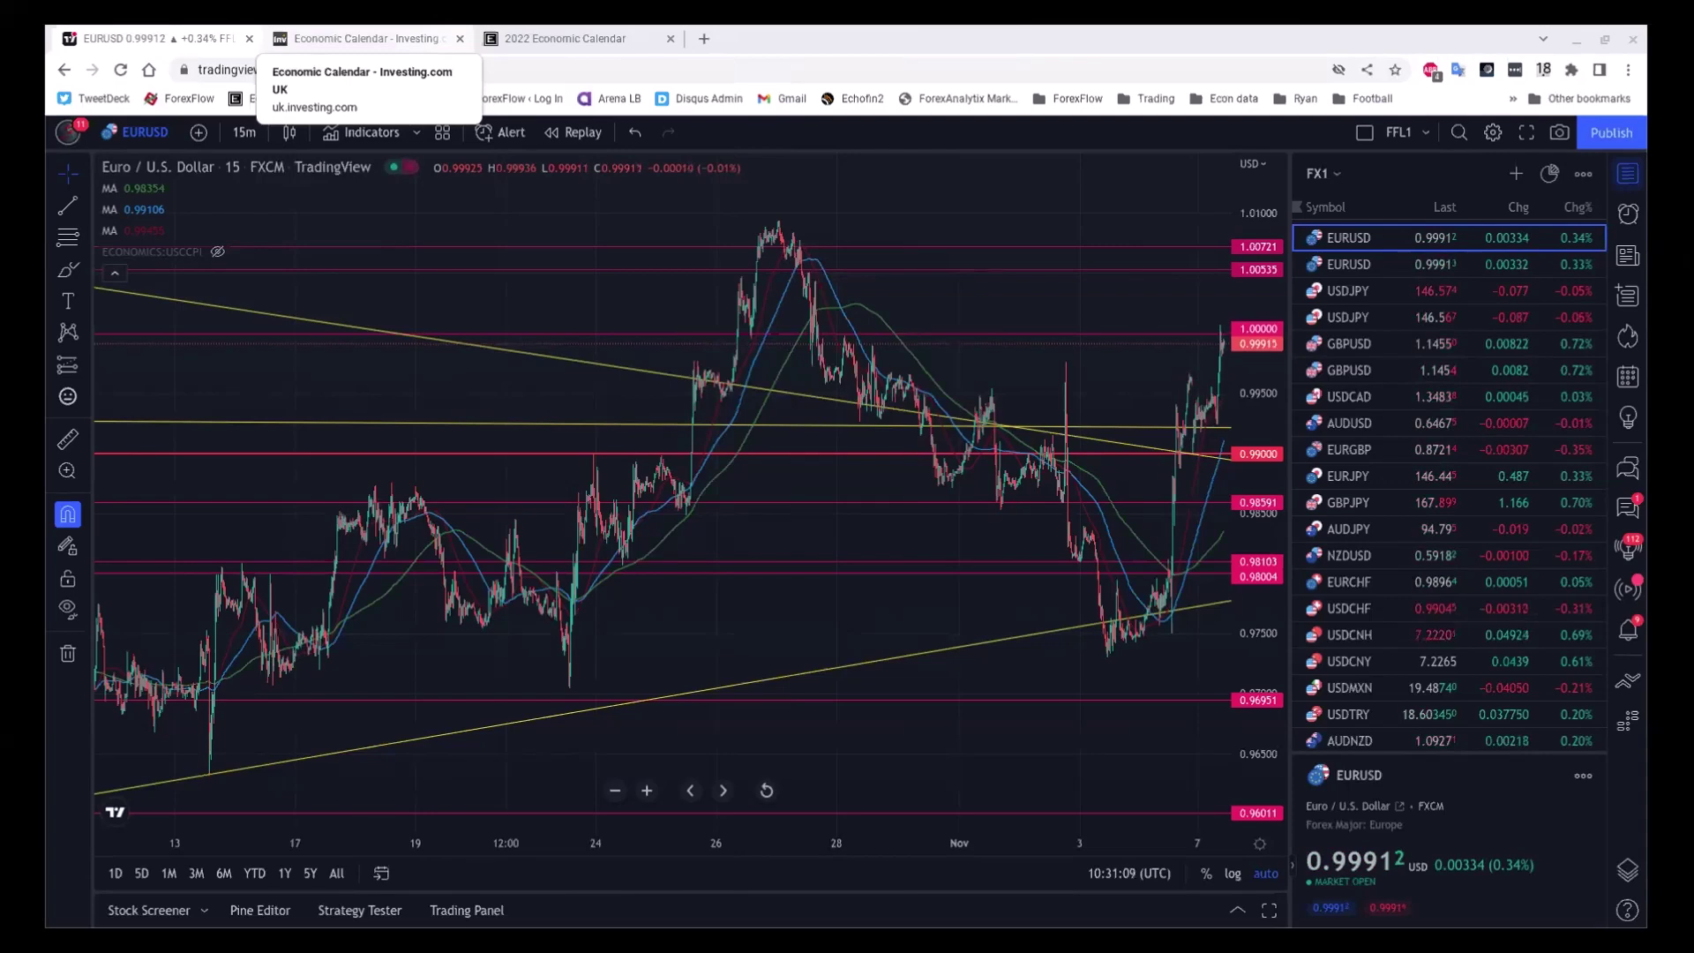
- Check the 2022 economic calendar, then return to the EURUSD 15-minute chart with levels and trendlines
left_click(565, 38)
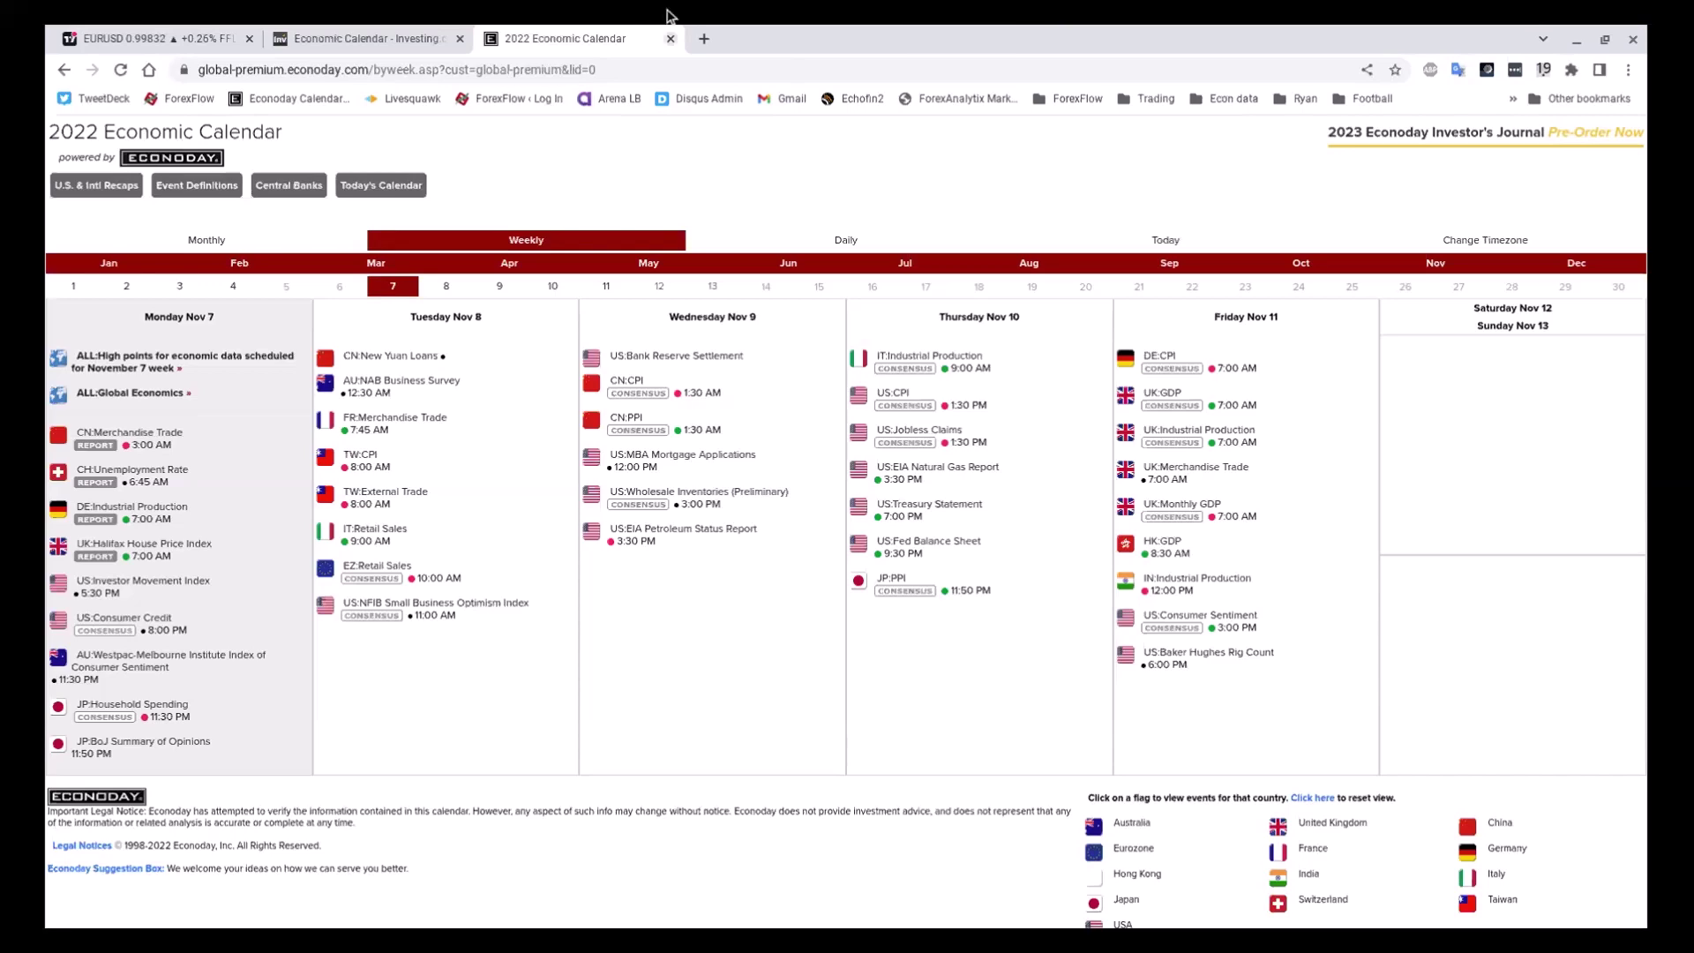
left_click(81, 23)
scroll(1389, 504, "down", 3)
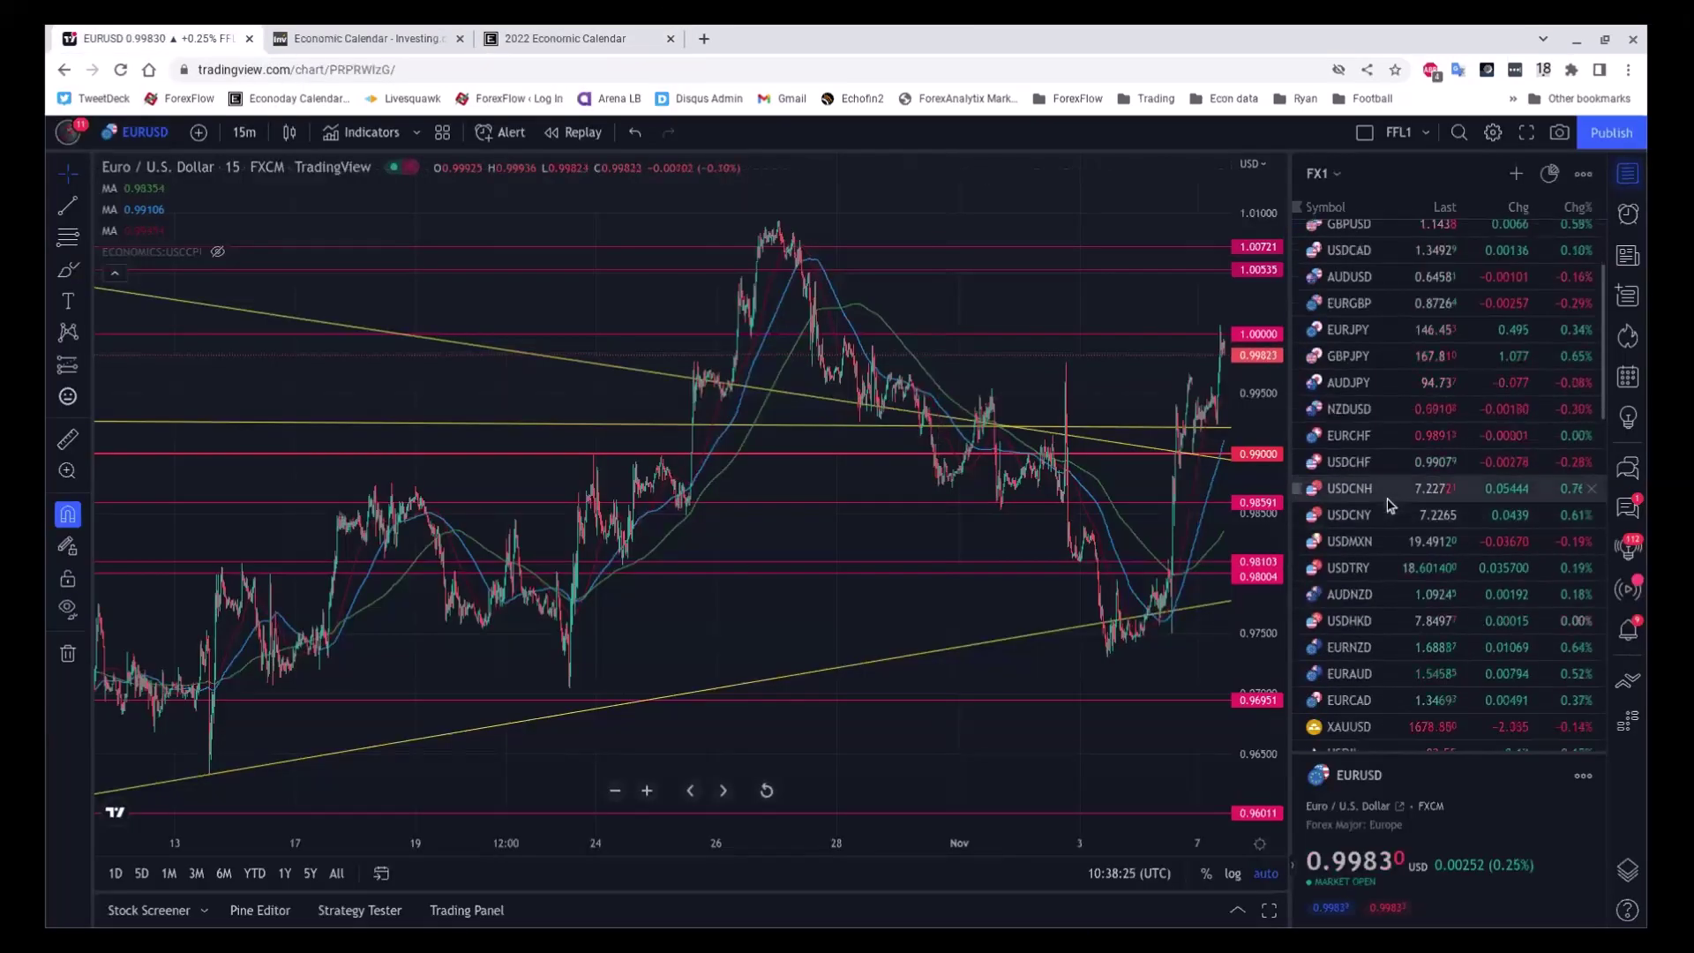
- Load the USDCNH chart zoomed into 31 Oct–7 Nov, then bring up the economic calendar
left_click(1388, 492)
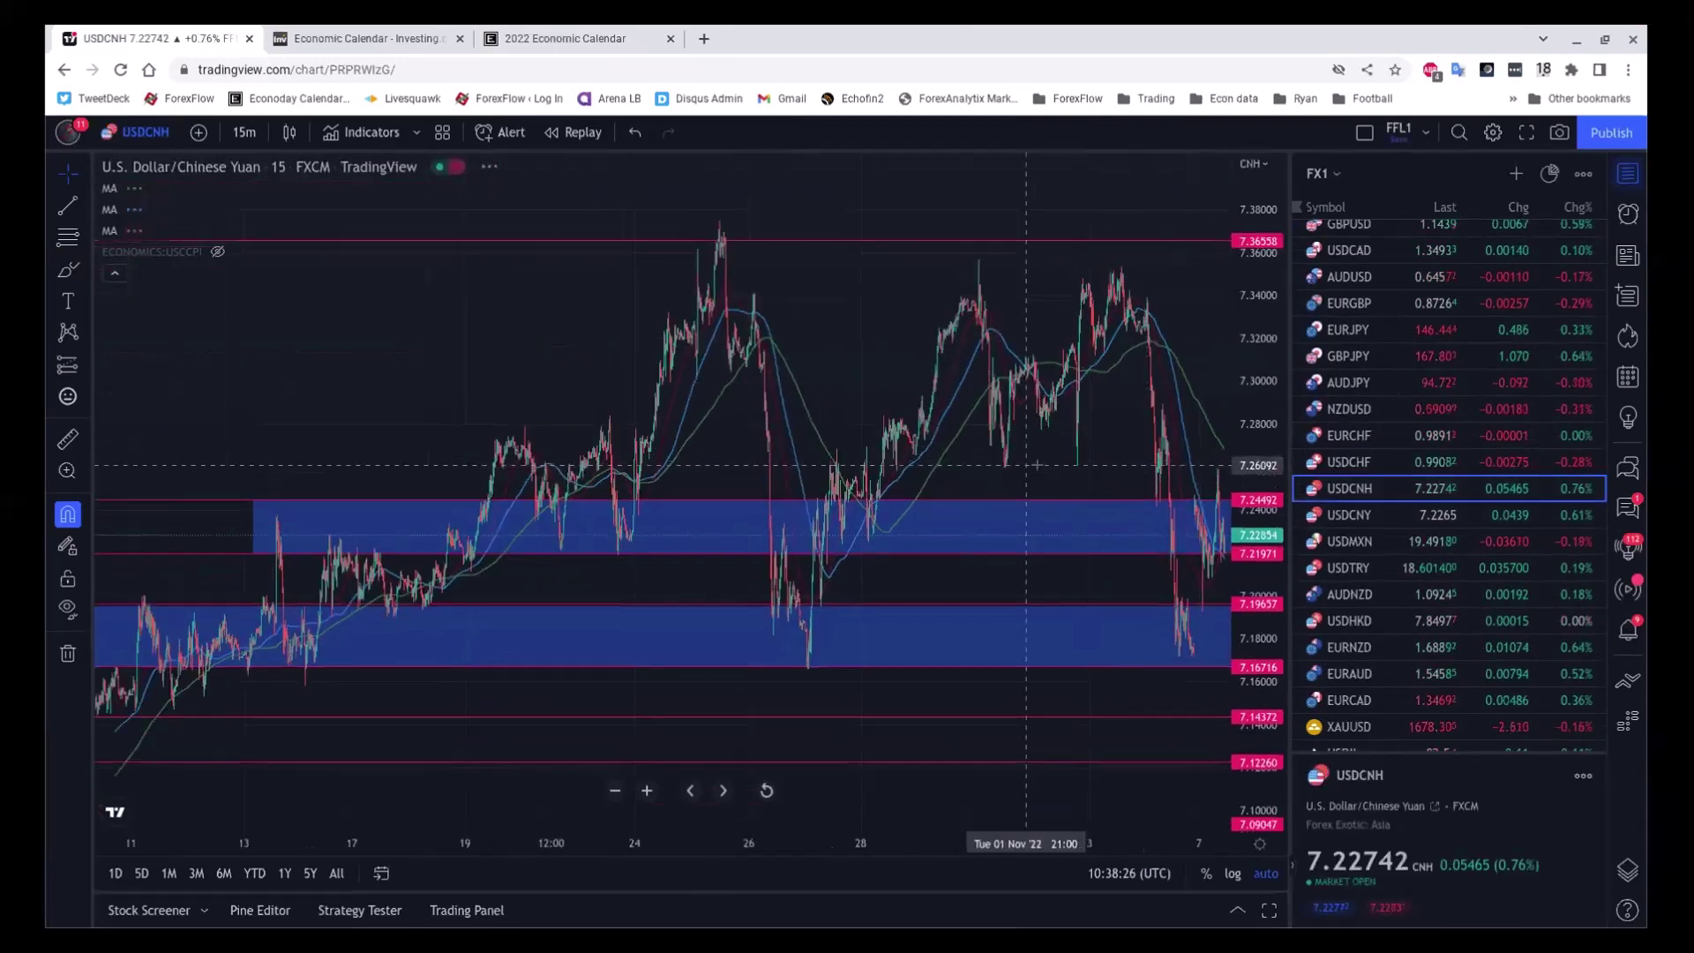
scroll(1025, 465, "up", 5)
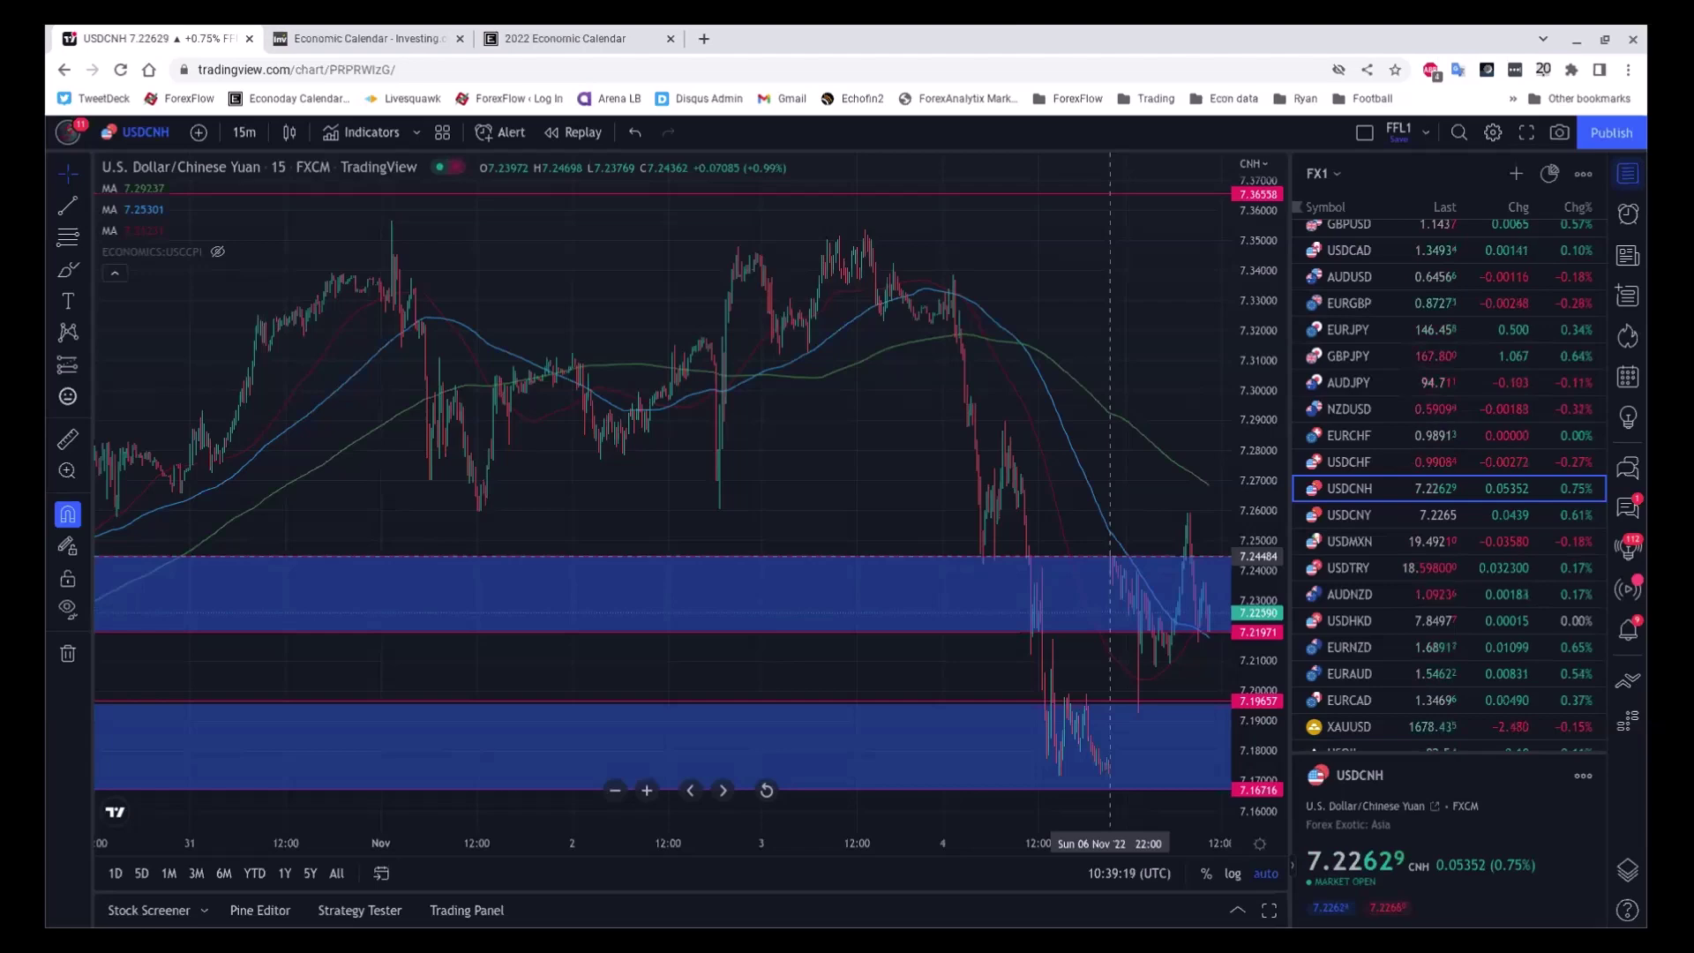
left_click(529, 40)
- View Investing.com's November 7 calendar for China's October exports, imports and trade balance
left_click(362, 35)
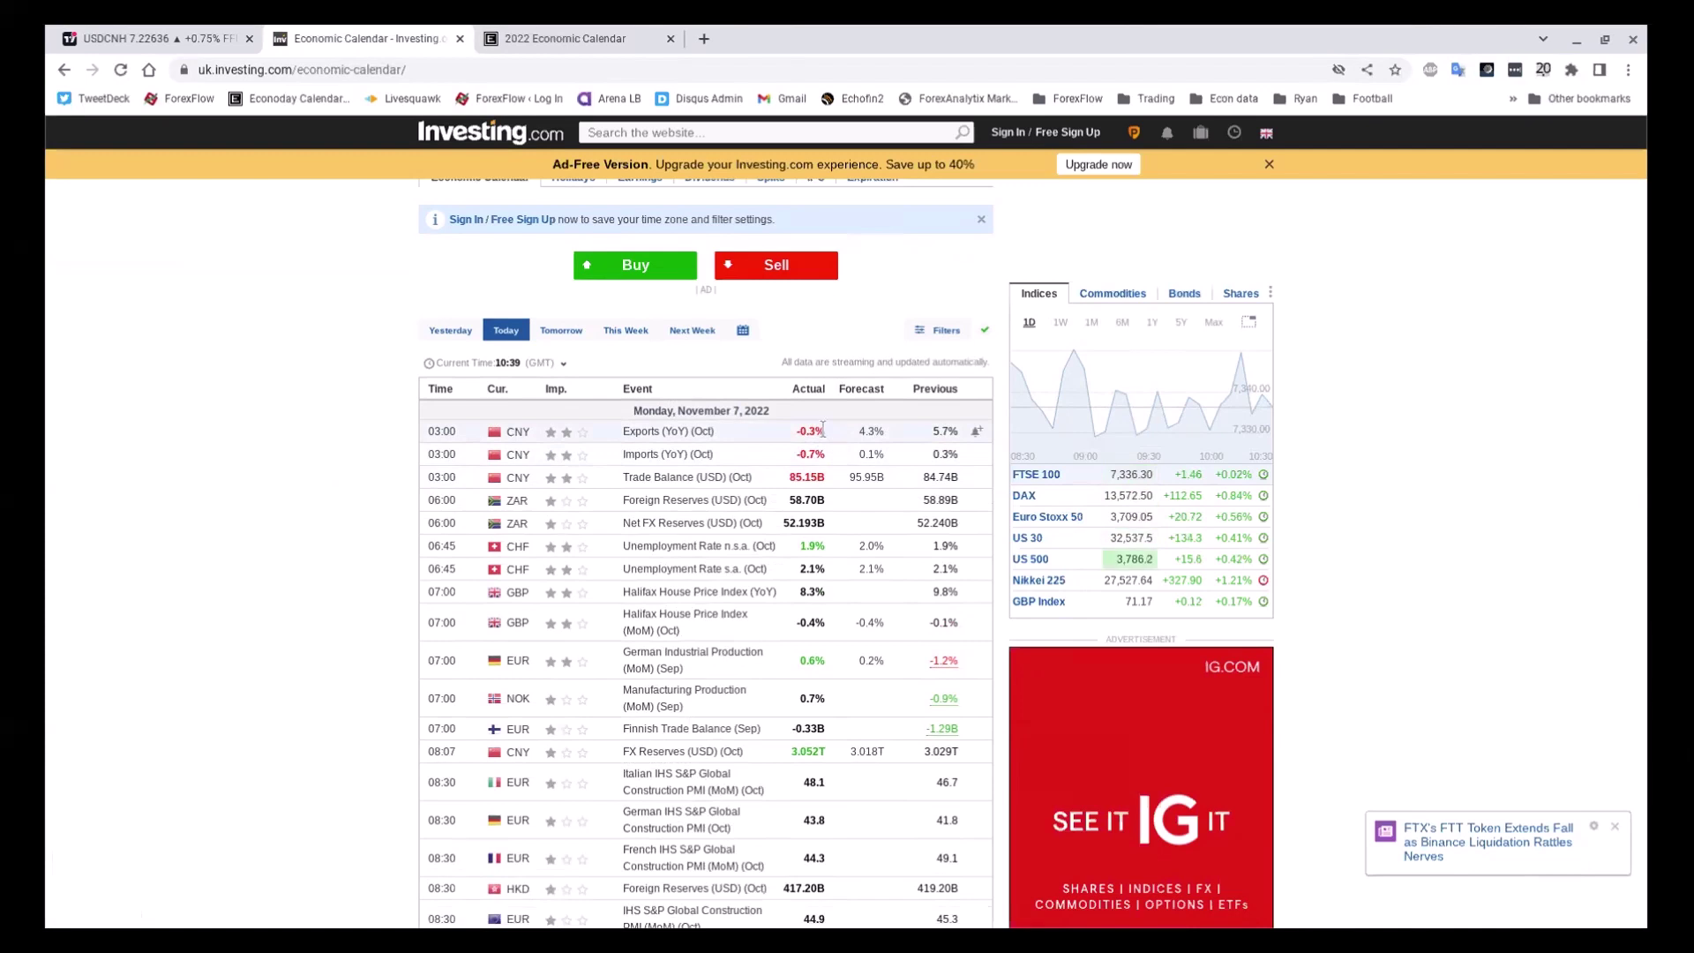
mouse_move(822, 429)
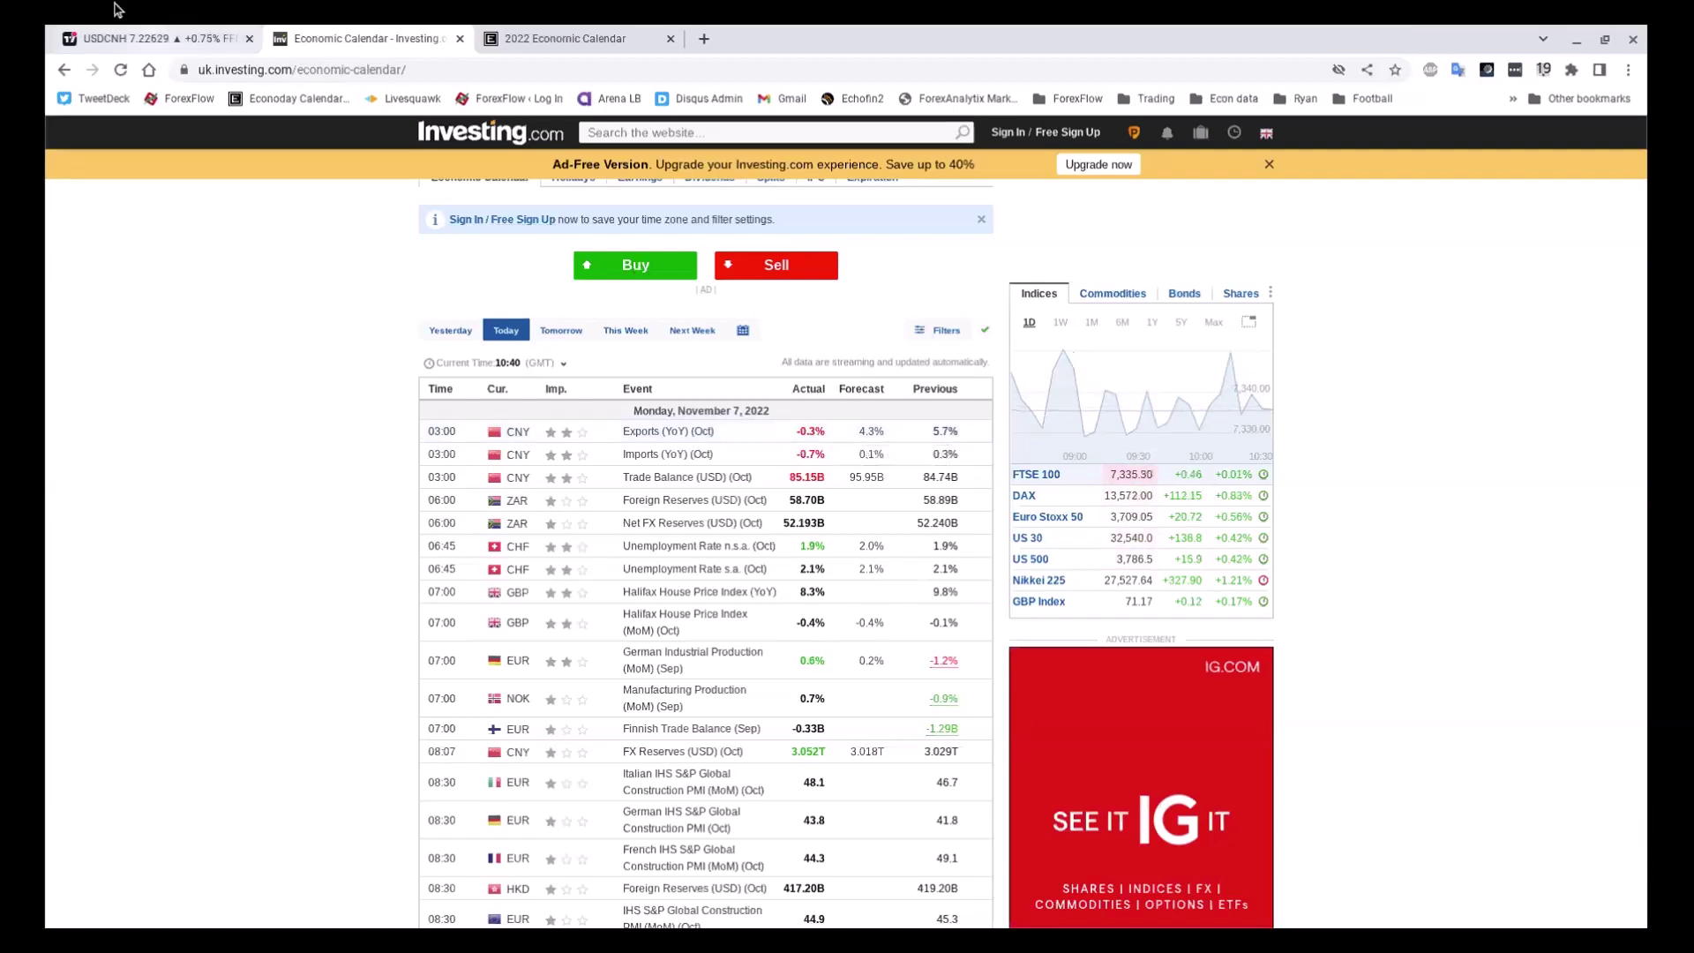
- Load the CSI 300 Index (000300) 15-minute chart from the watchlist and zoom into recent weeks
left_click(132, 38)
scroll(1422, 565, "down", 5)
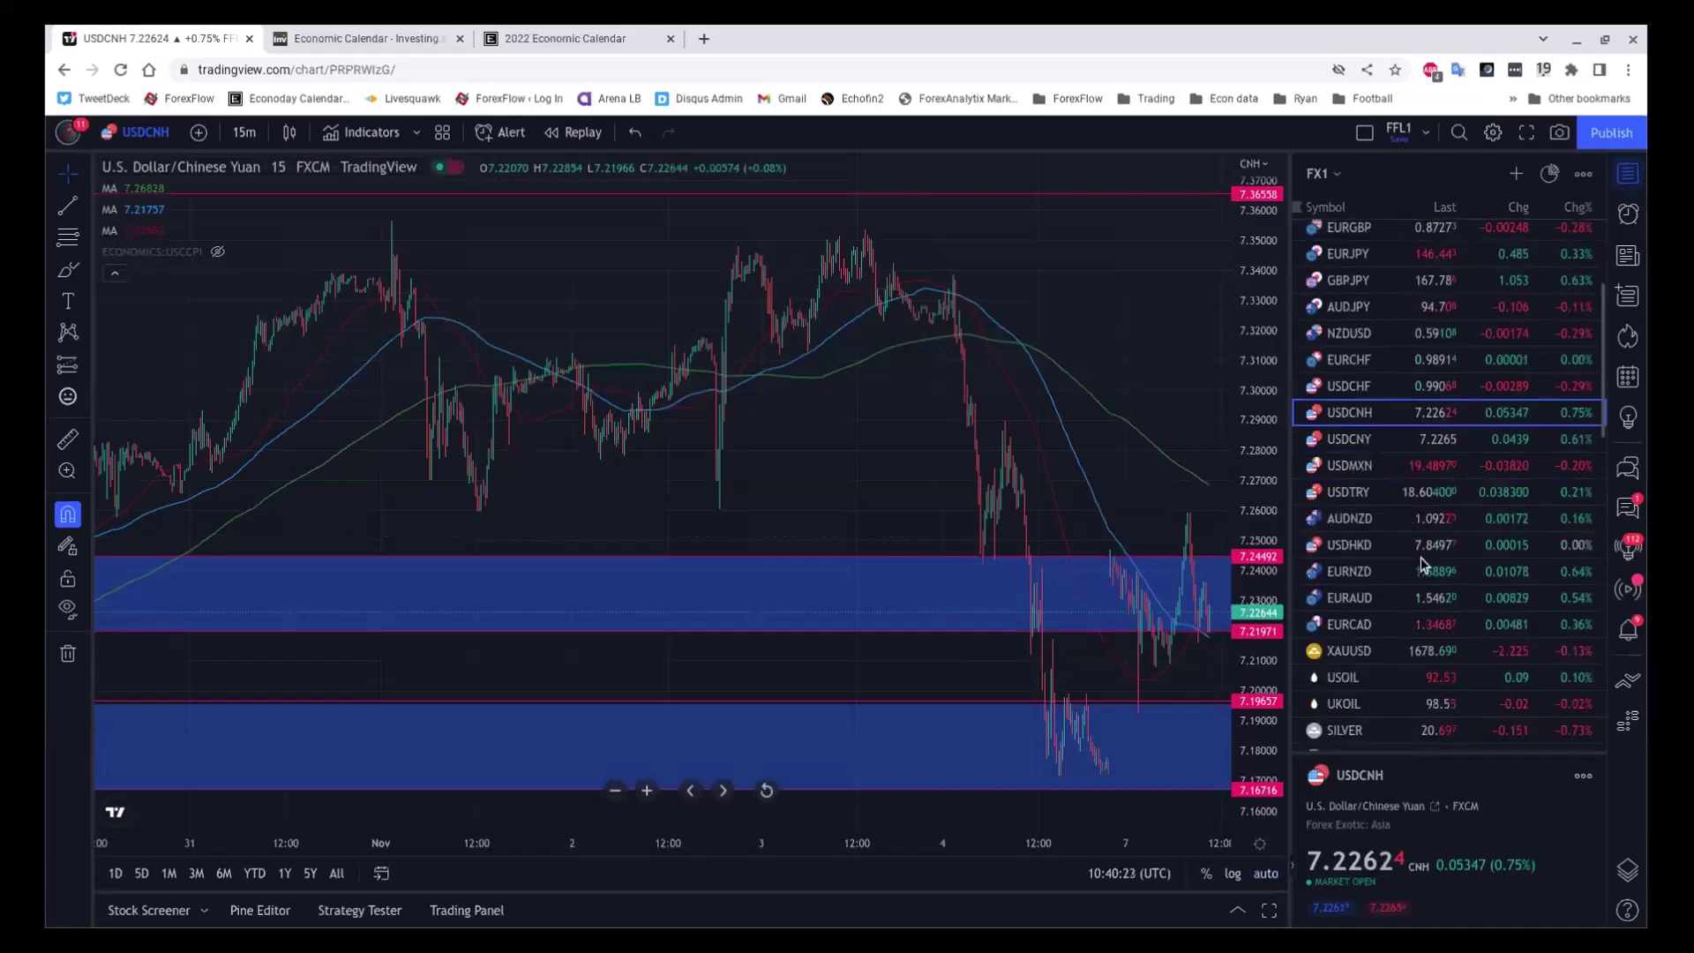
scroll(1422, 565, "down", 5)
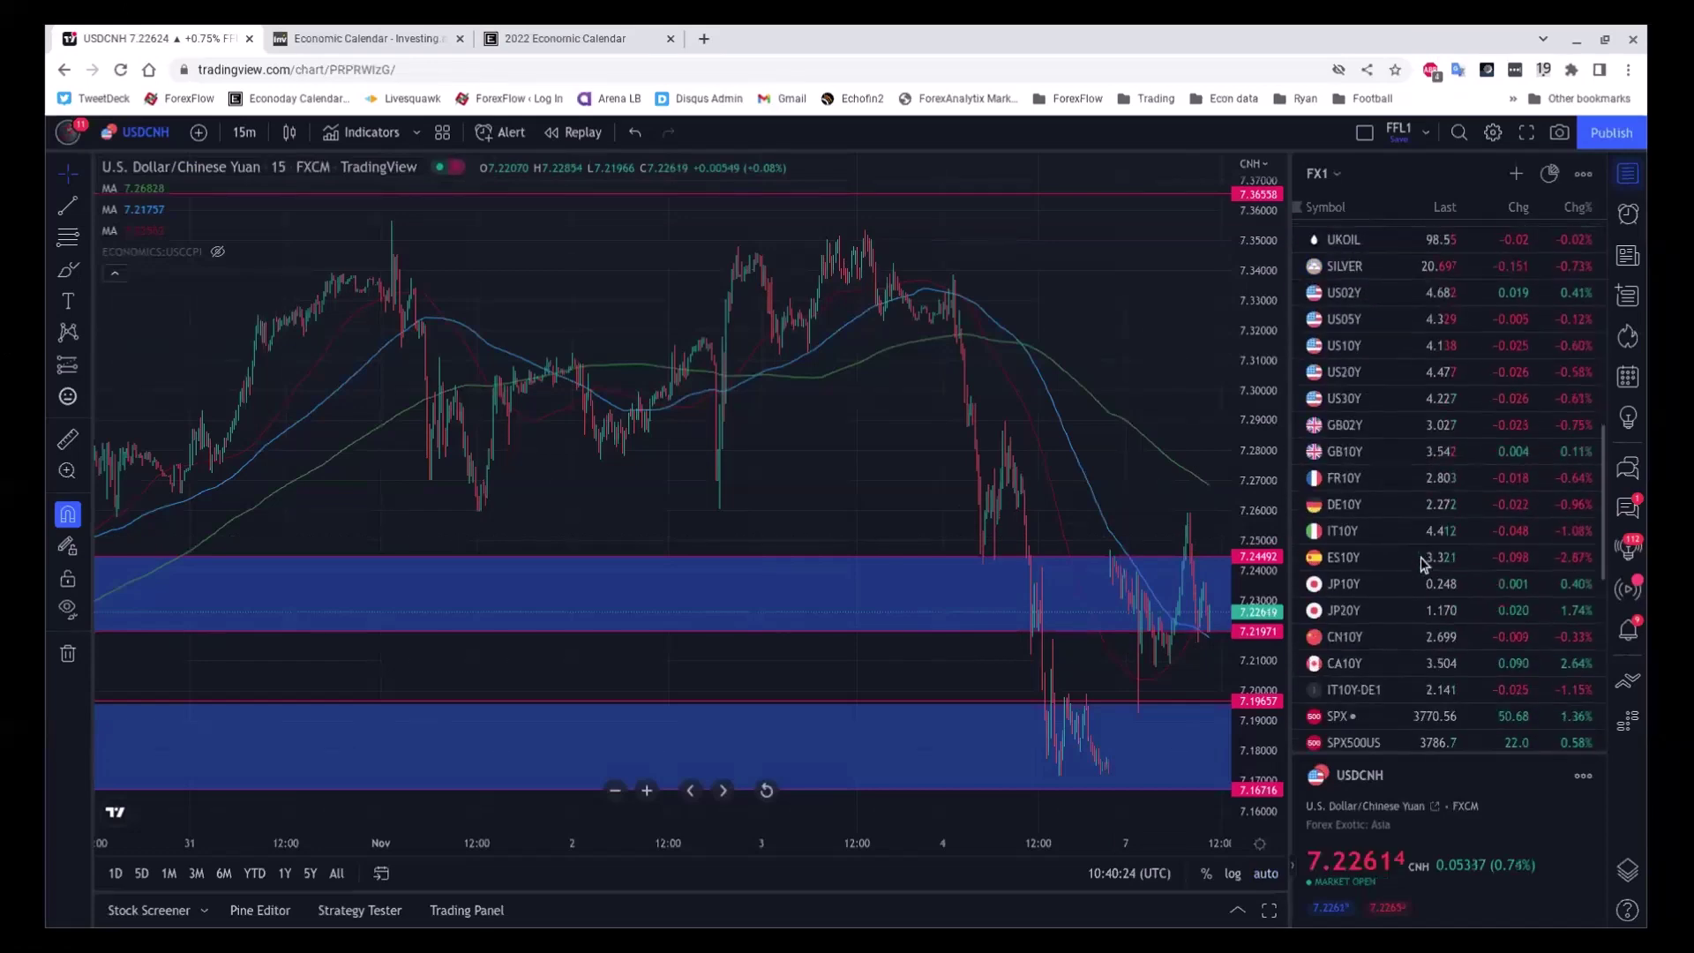
scroll(1424, 564, "down", 4)
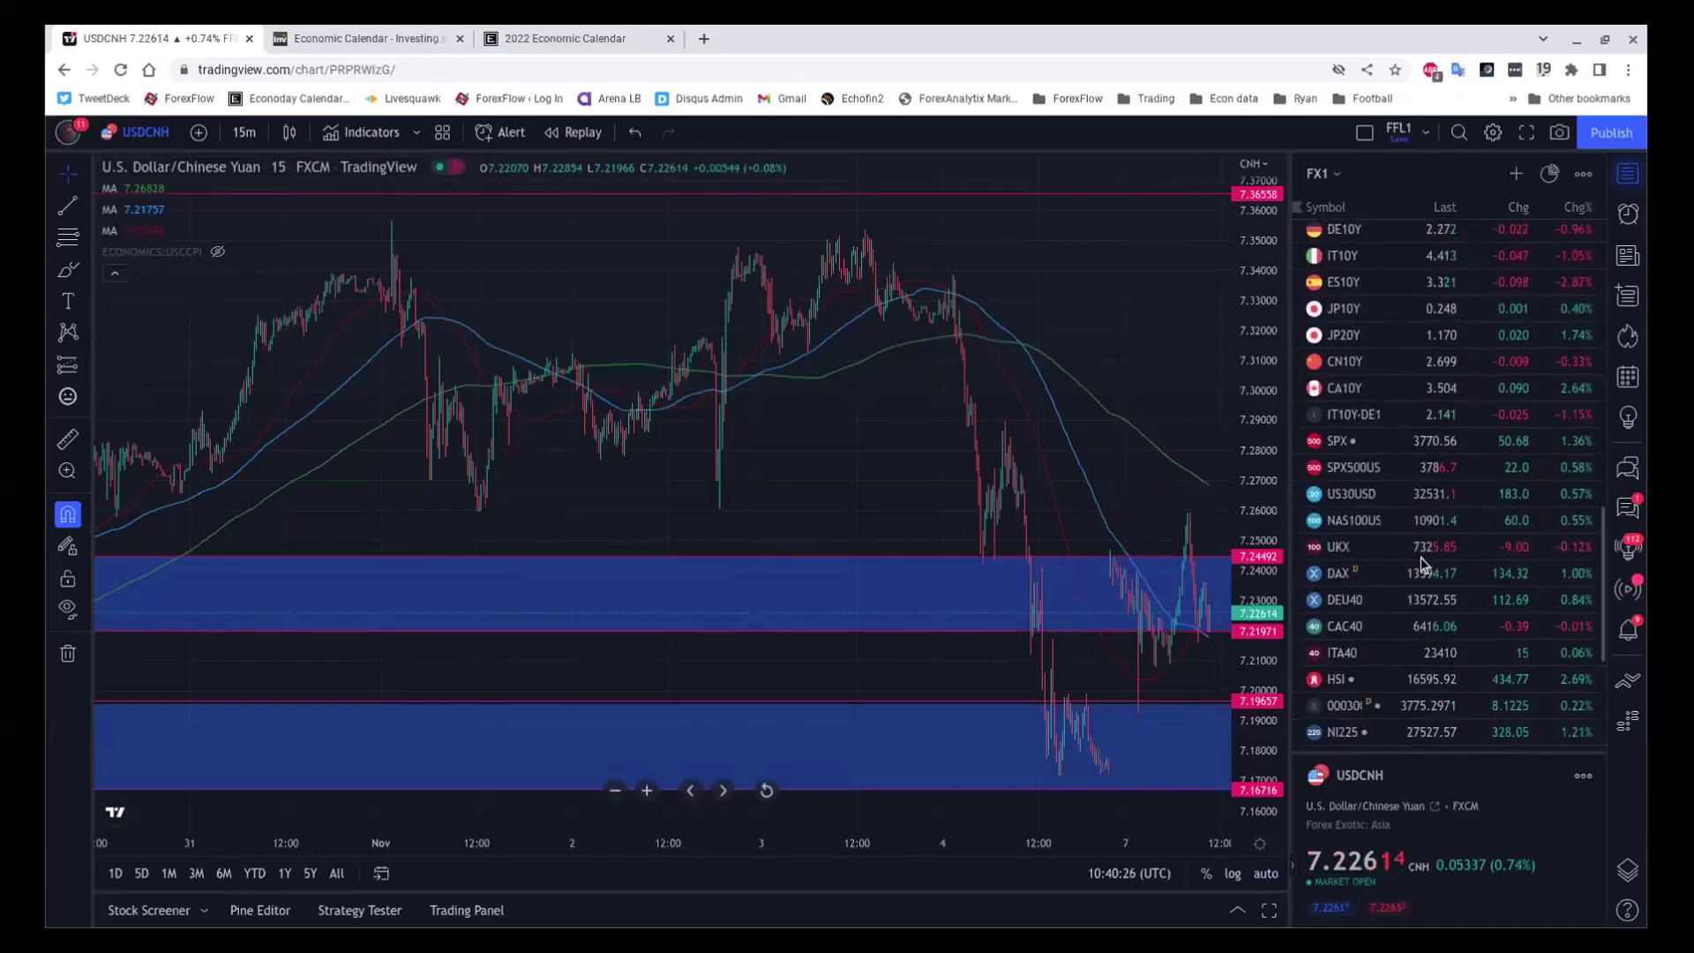
left_click(1405, 628)
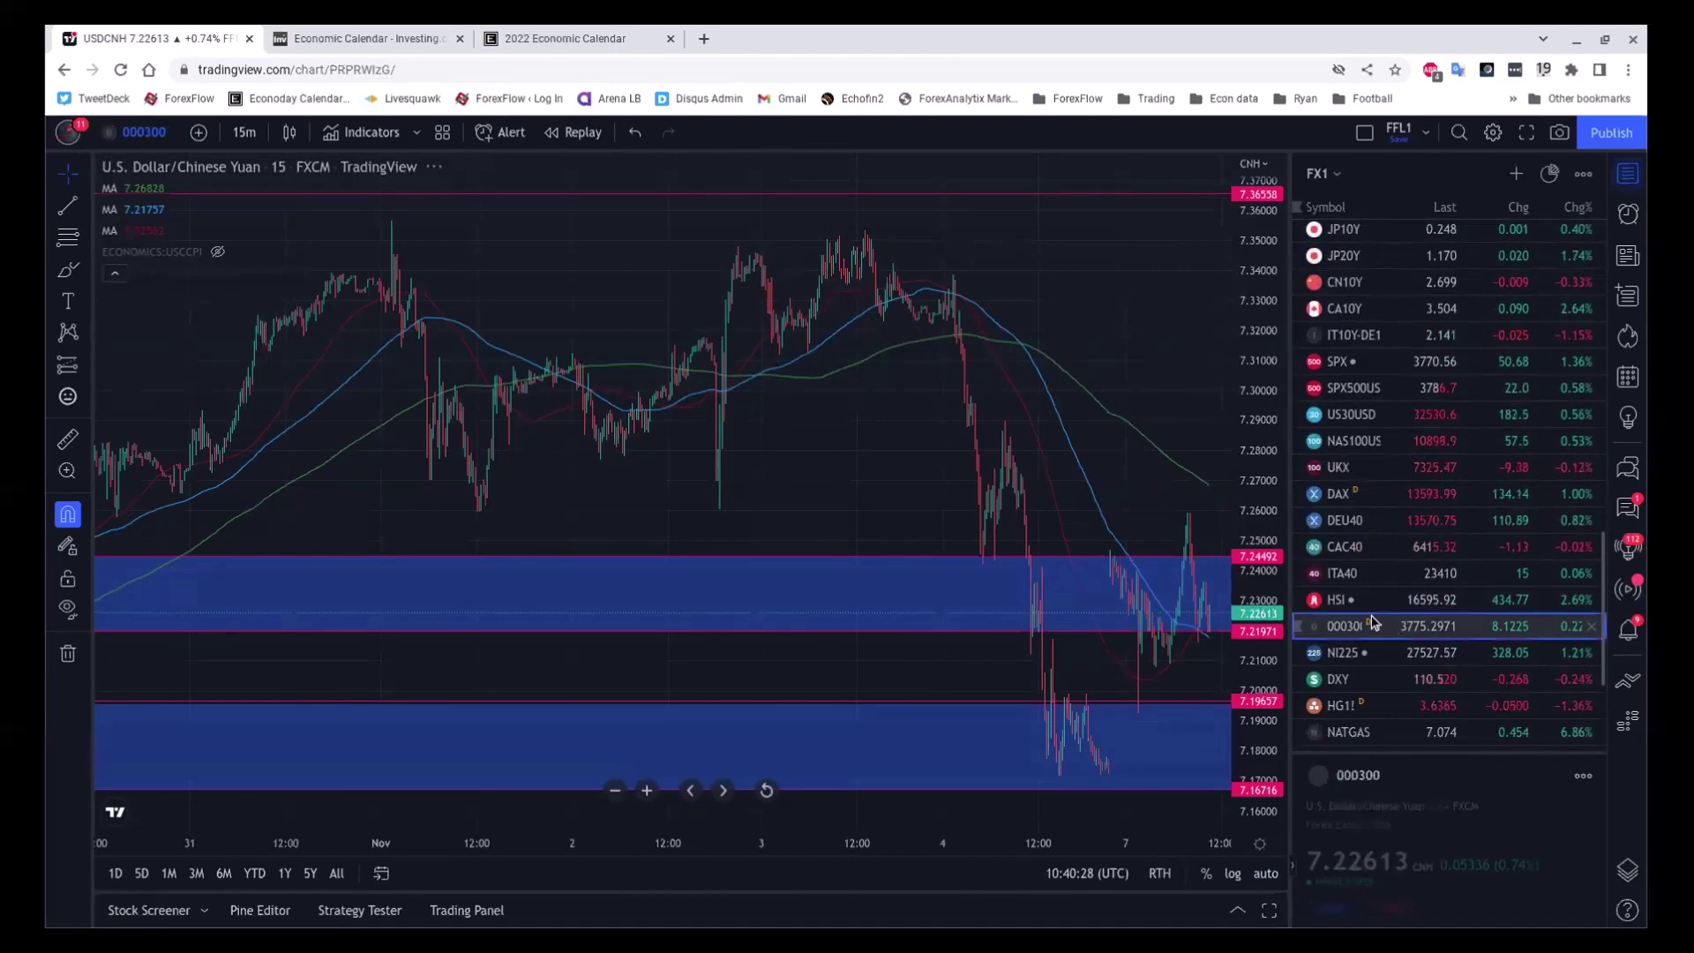
scroll(1085, 400, "up", 3)
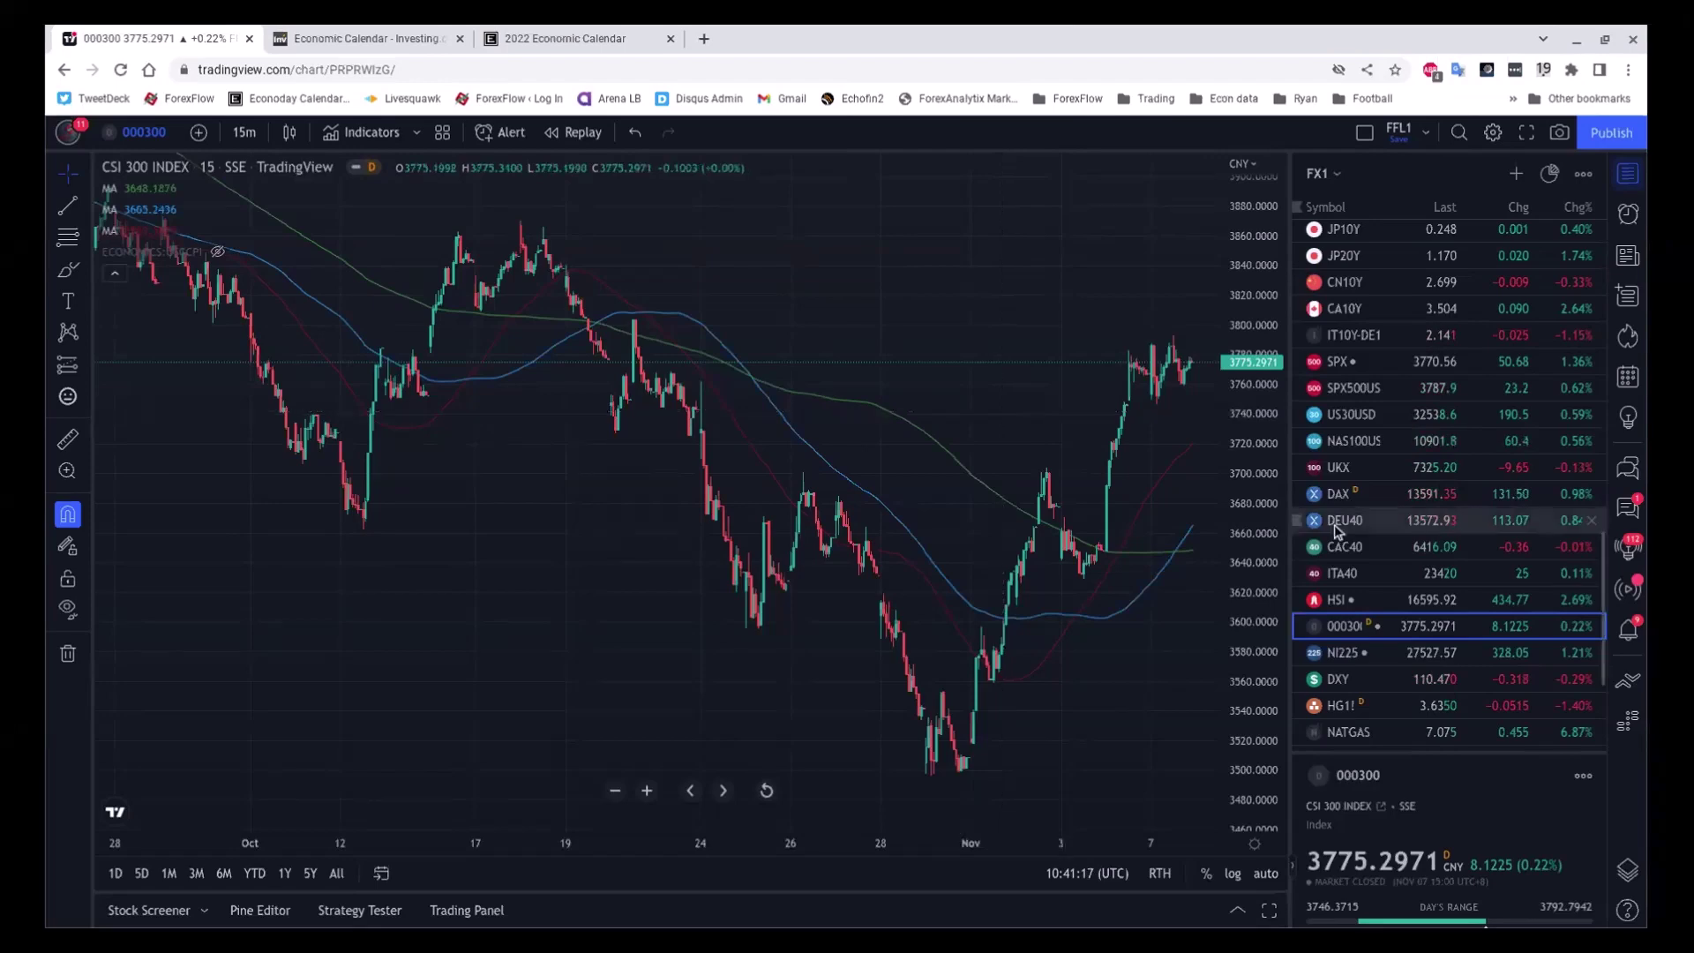
scroll(1392, 382, "up", 3)
scroll(1392, 382, "up", 5)
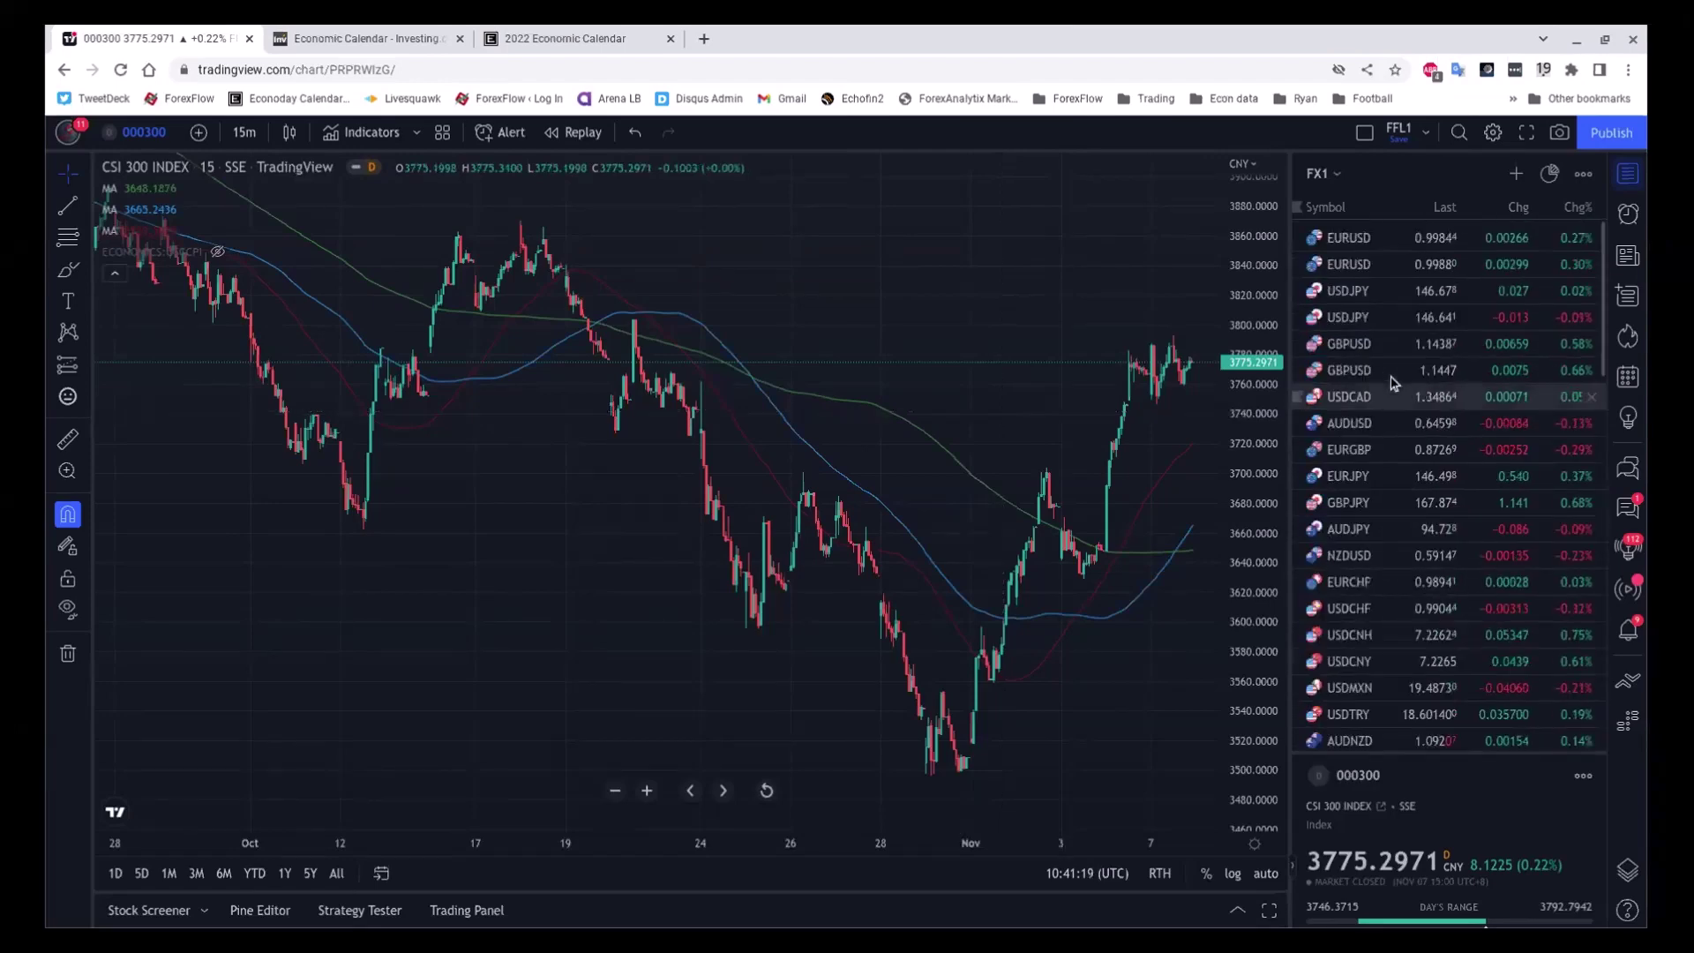
- Go via EURUSD to the GBPUSD 15-minute chart with 0.618/0.5 Fibonacci levels, then return to the calendar
left_click(1397, 240)
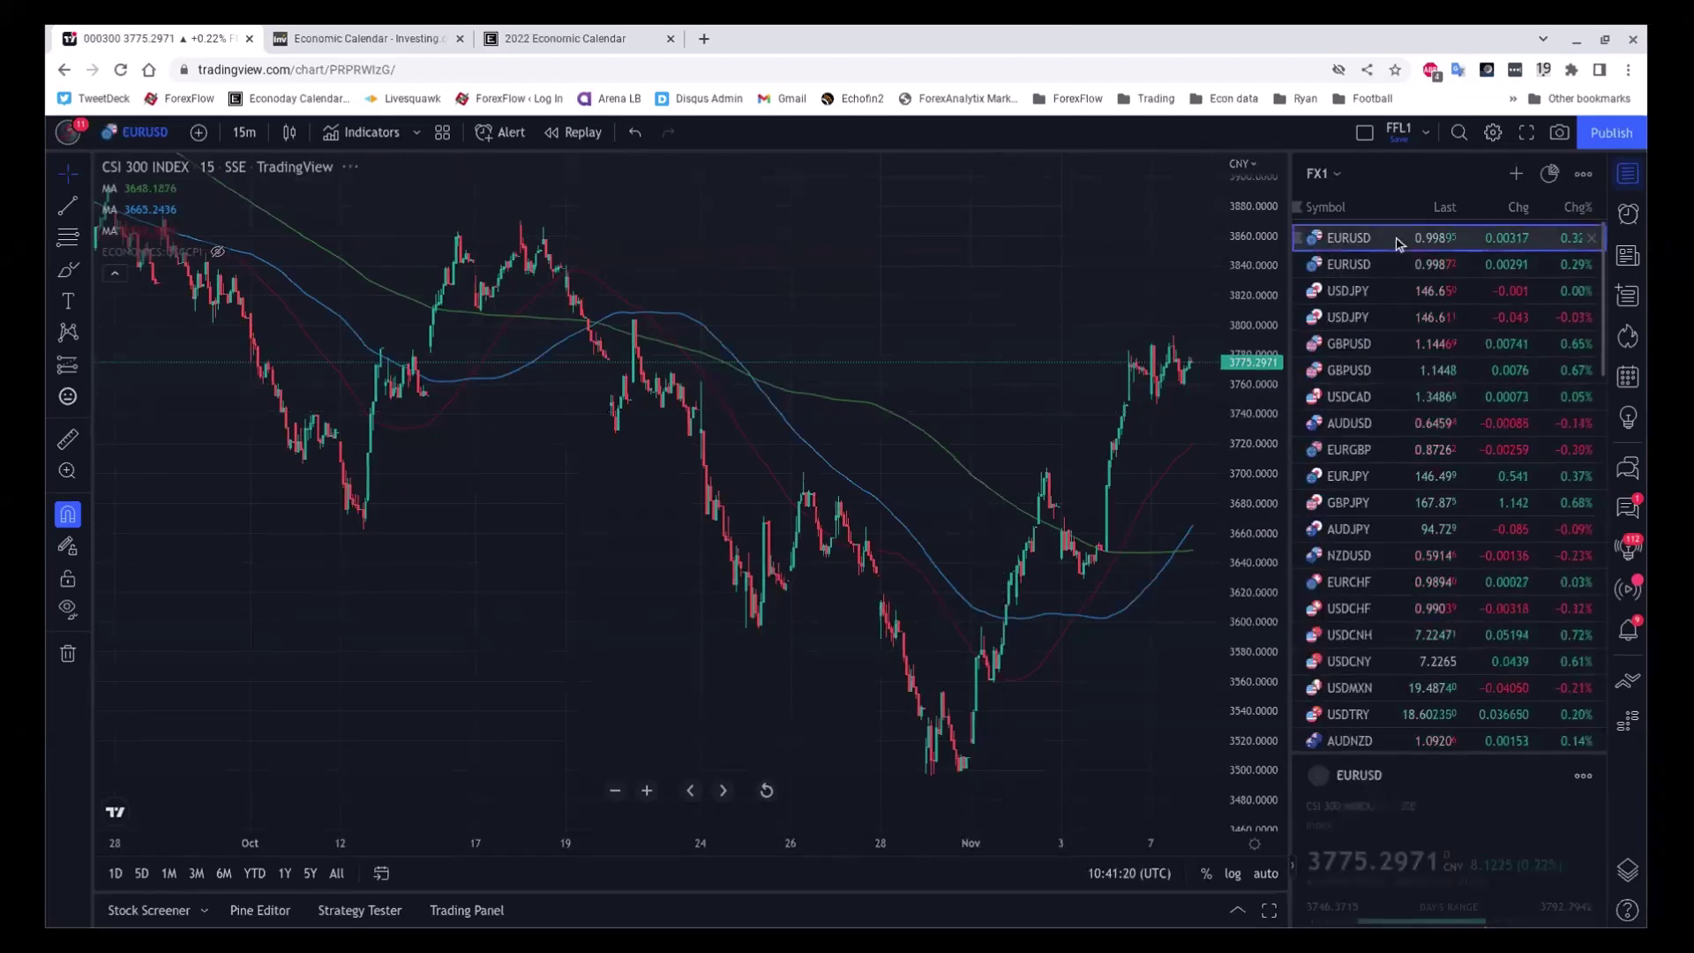
left_click(1365, 344)
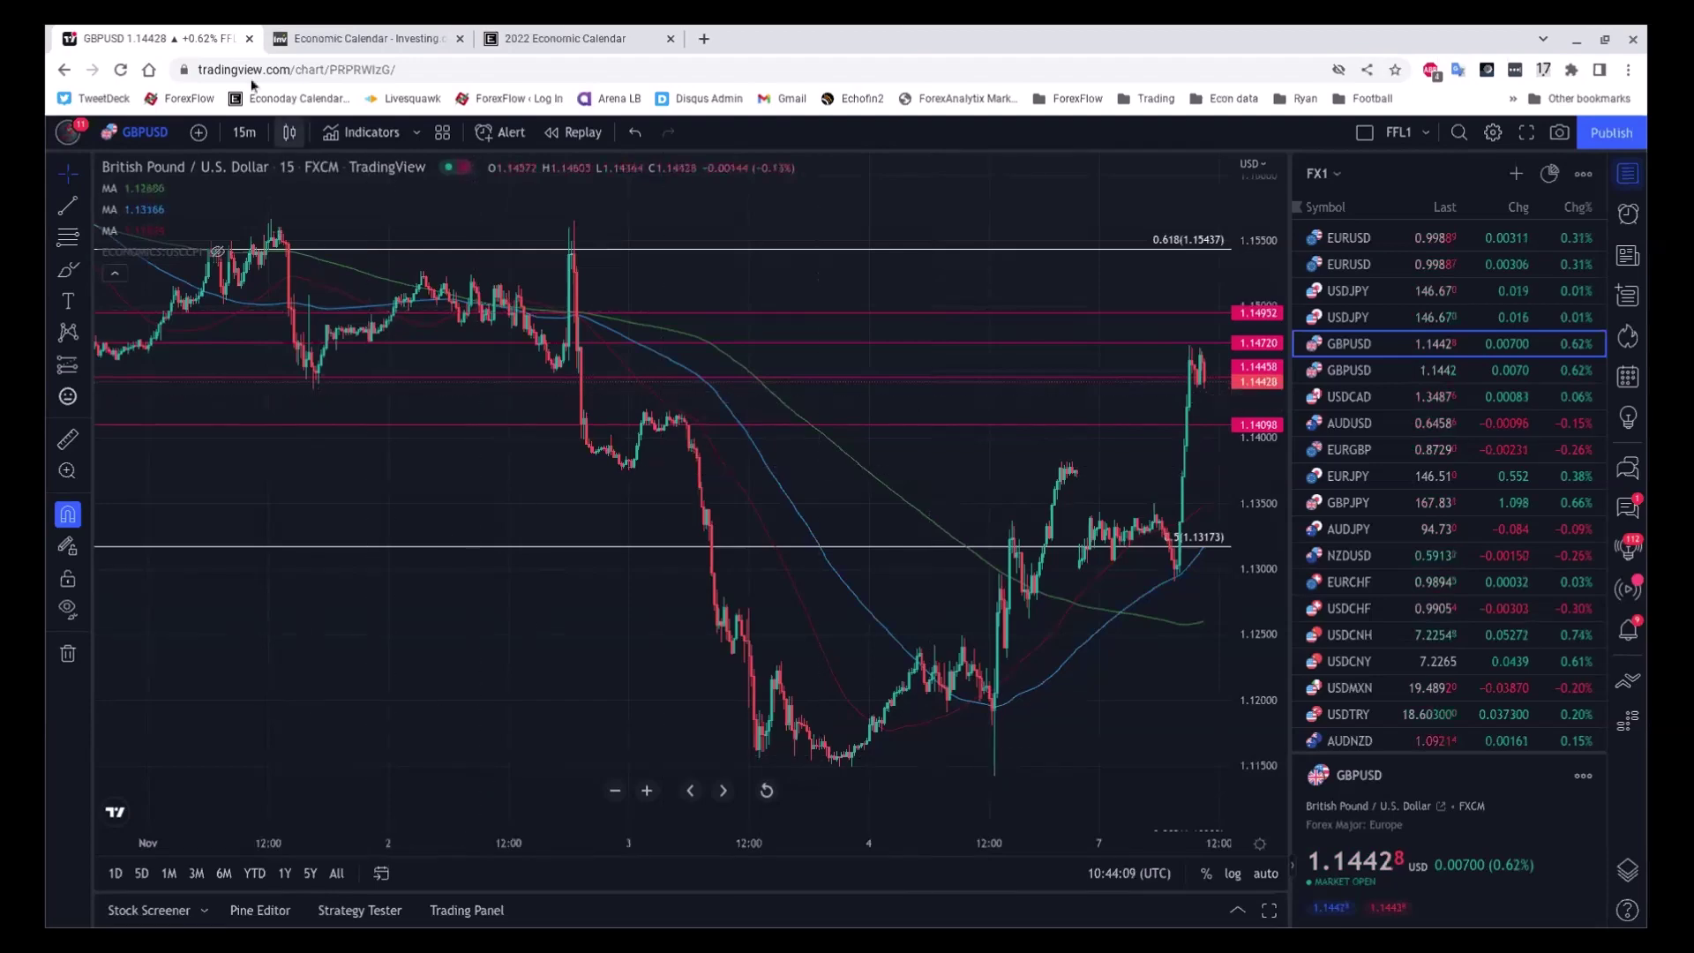
left_click(319, 38)
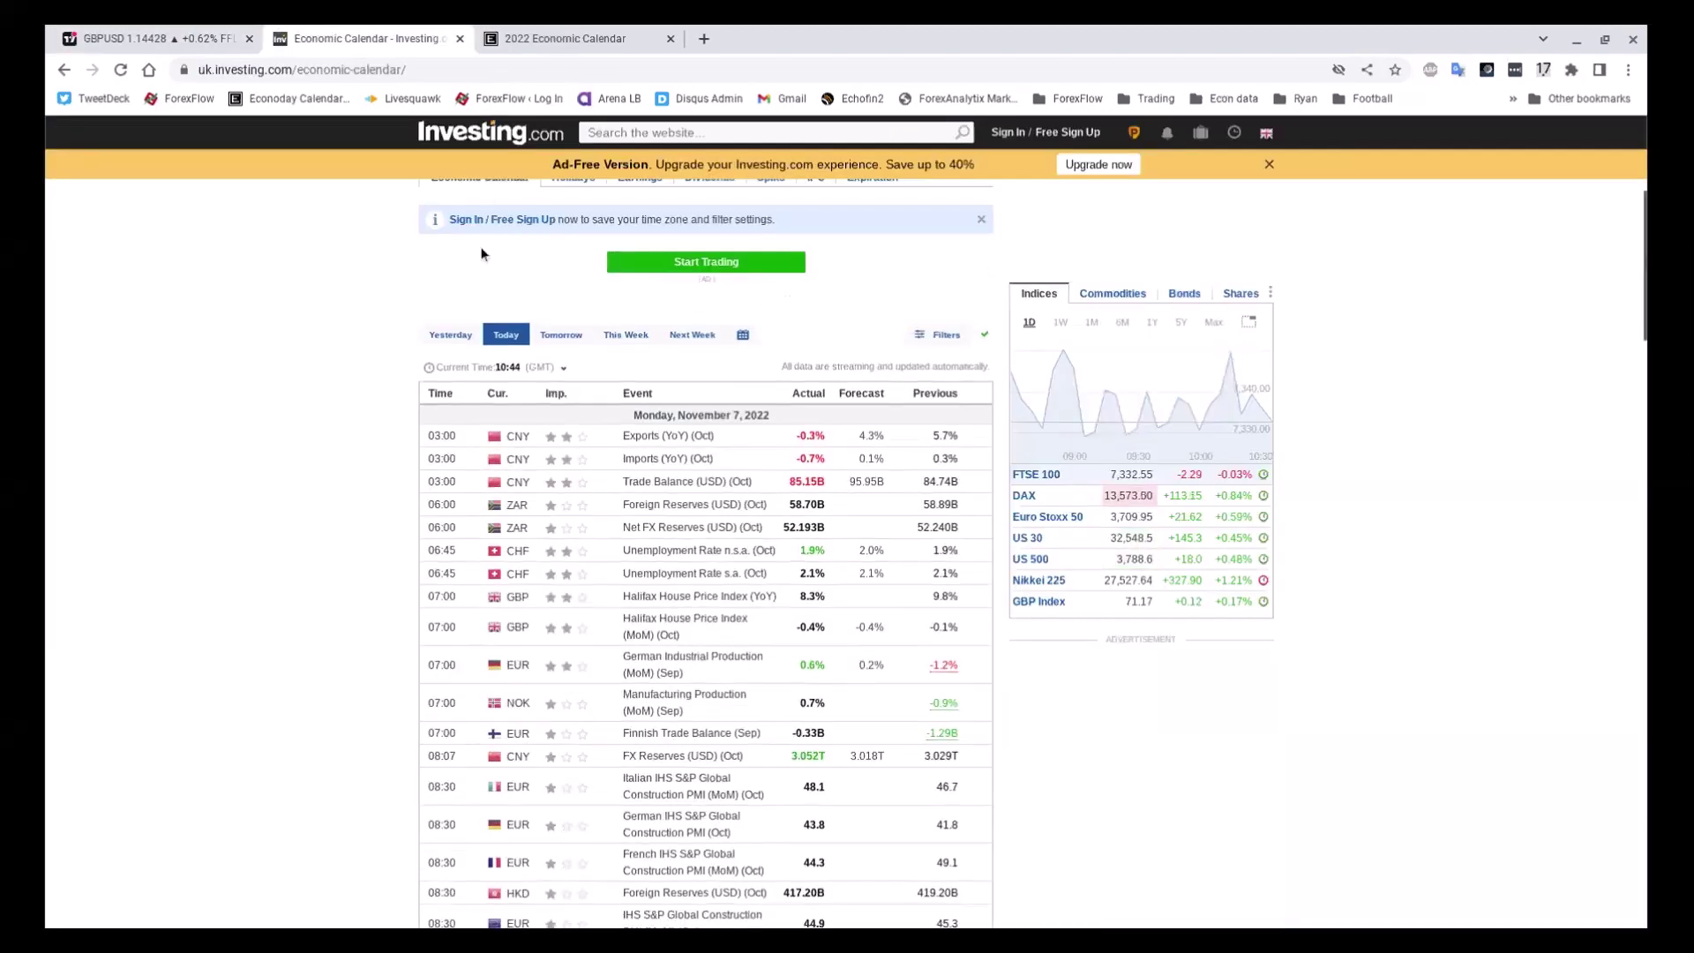
- Apply a custom calendar date range of 04/11/2022 to 07/11/2022
left_click(743, 334)
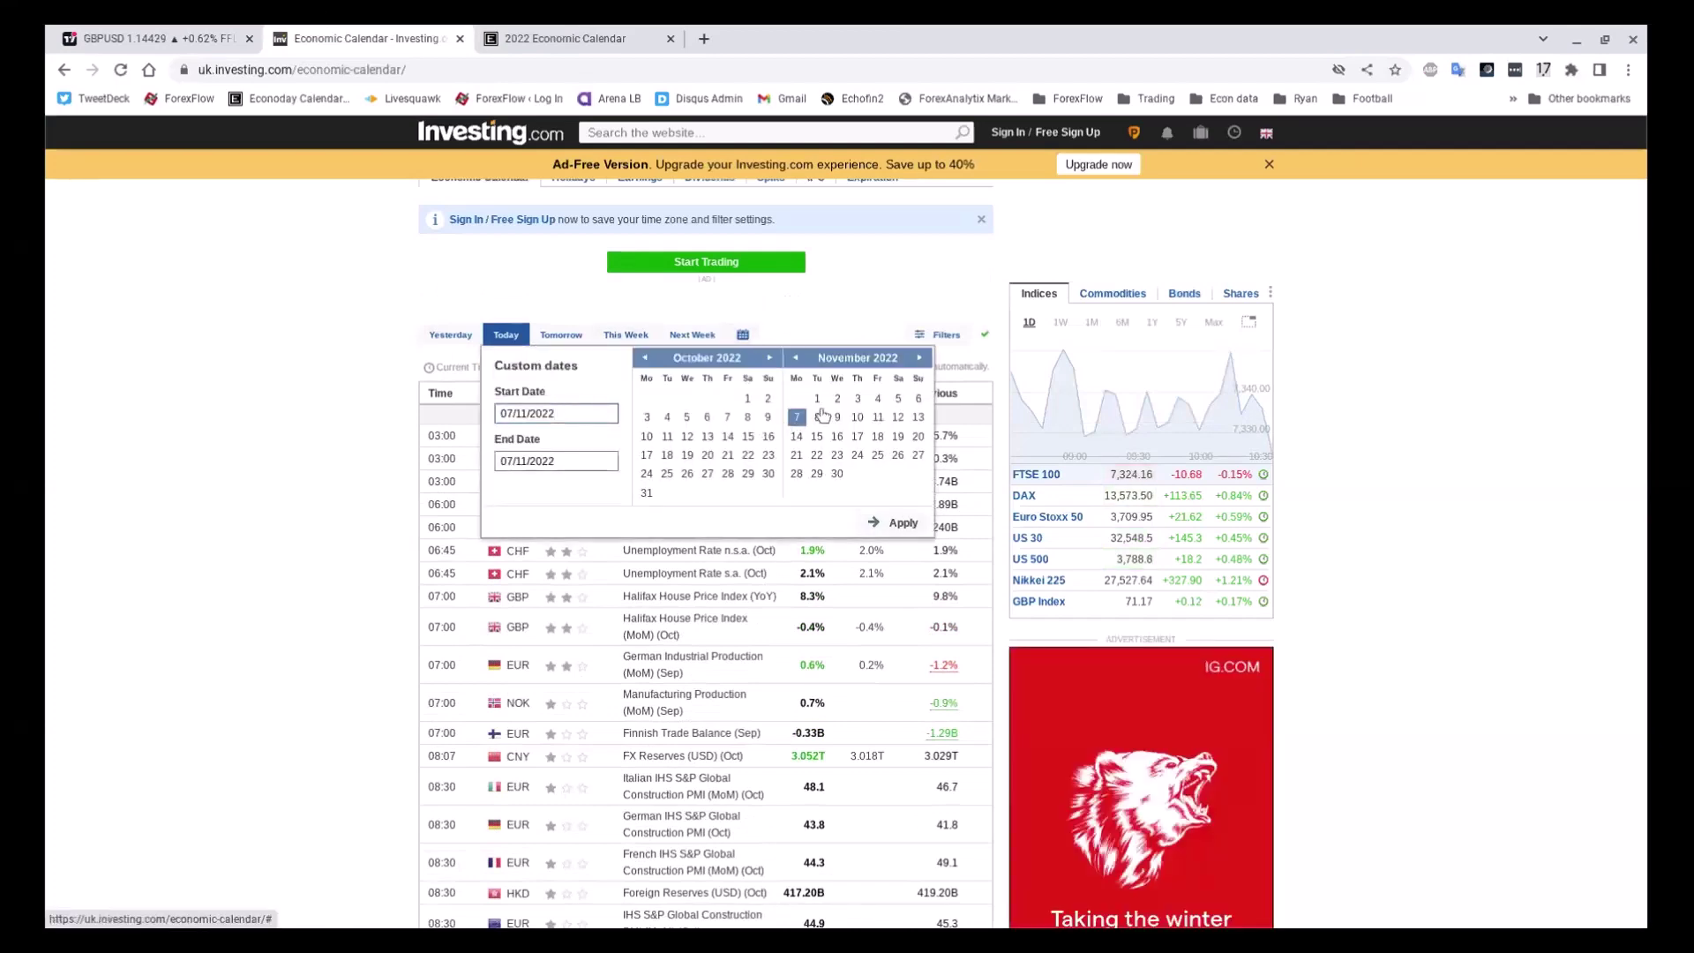
left_click(877, 398)
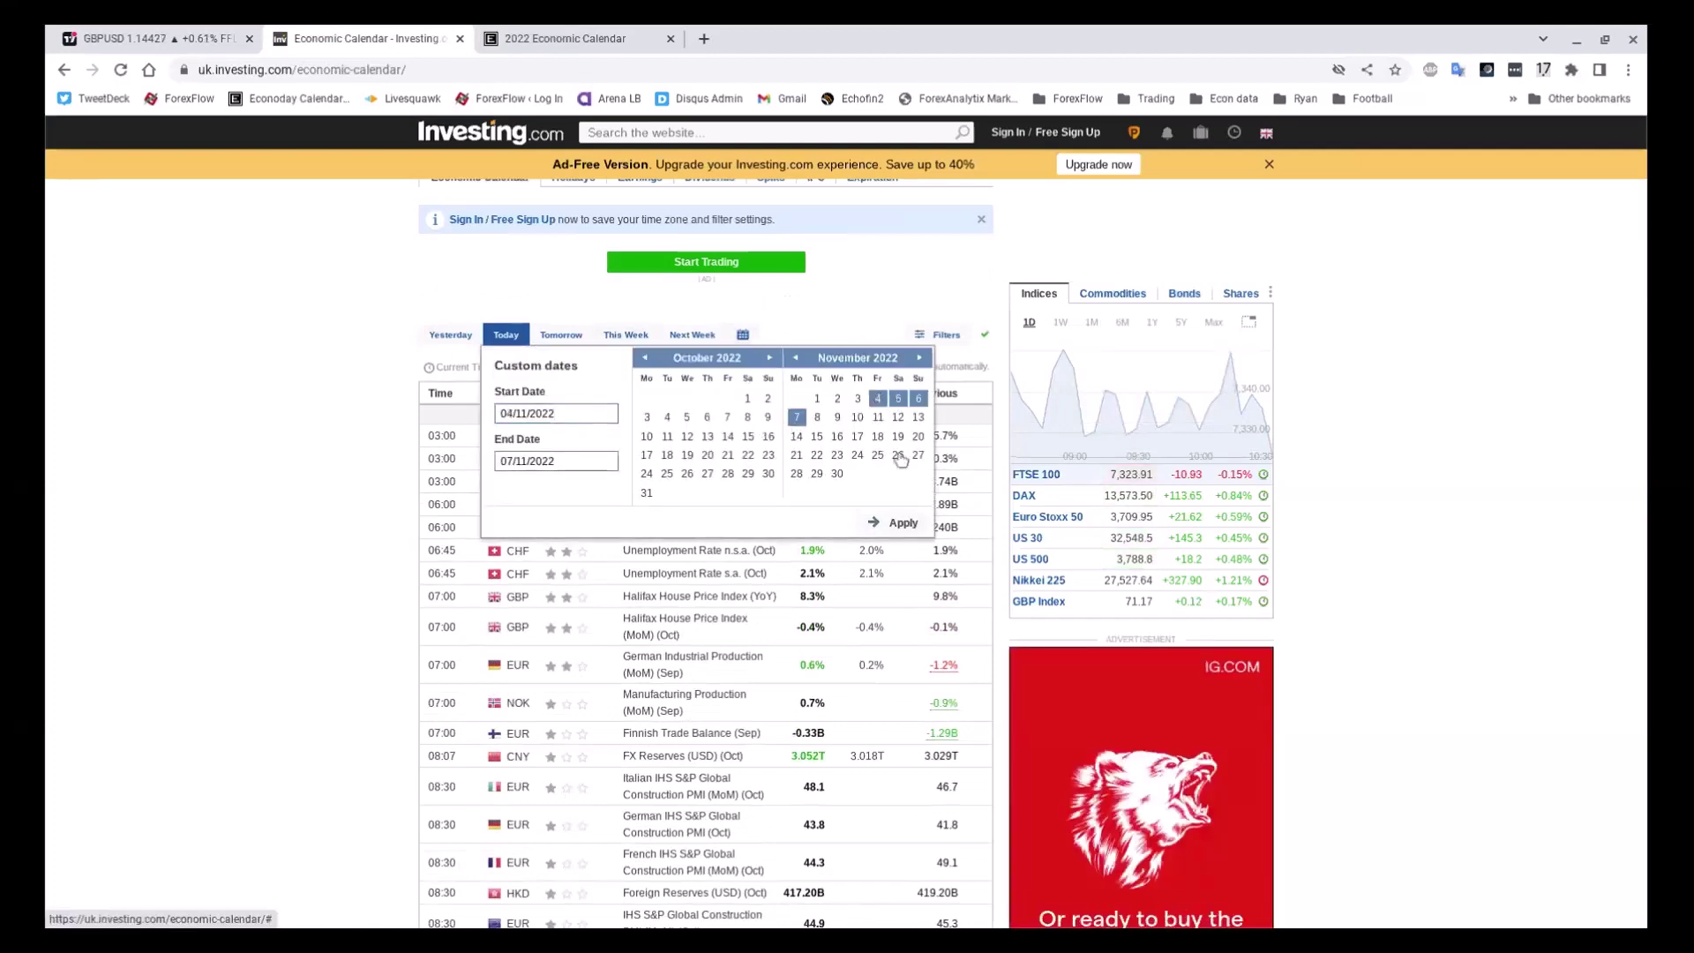
left_click(898, 522)
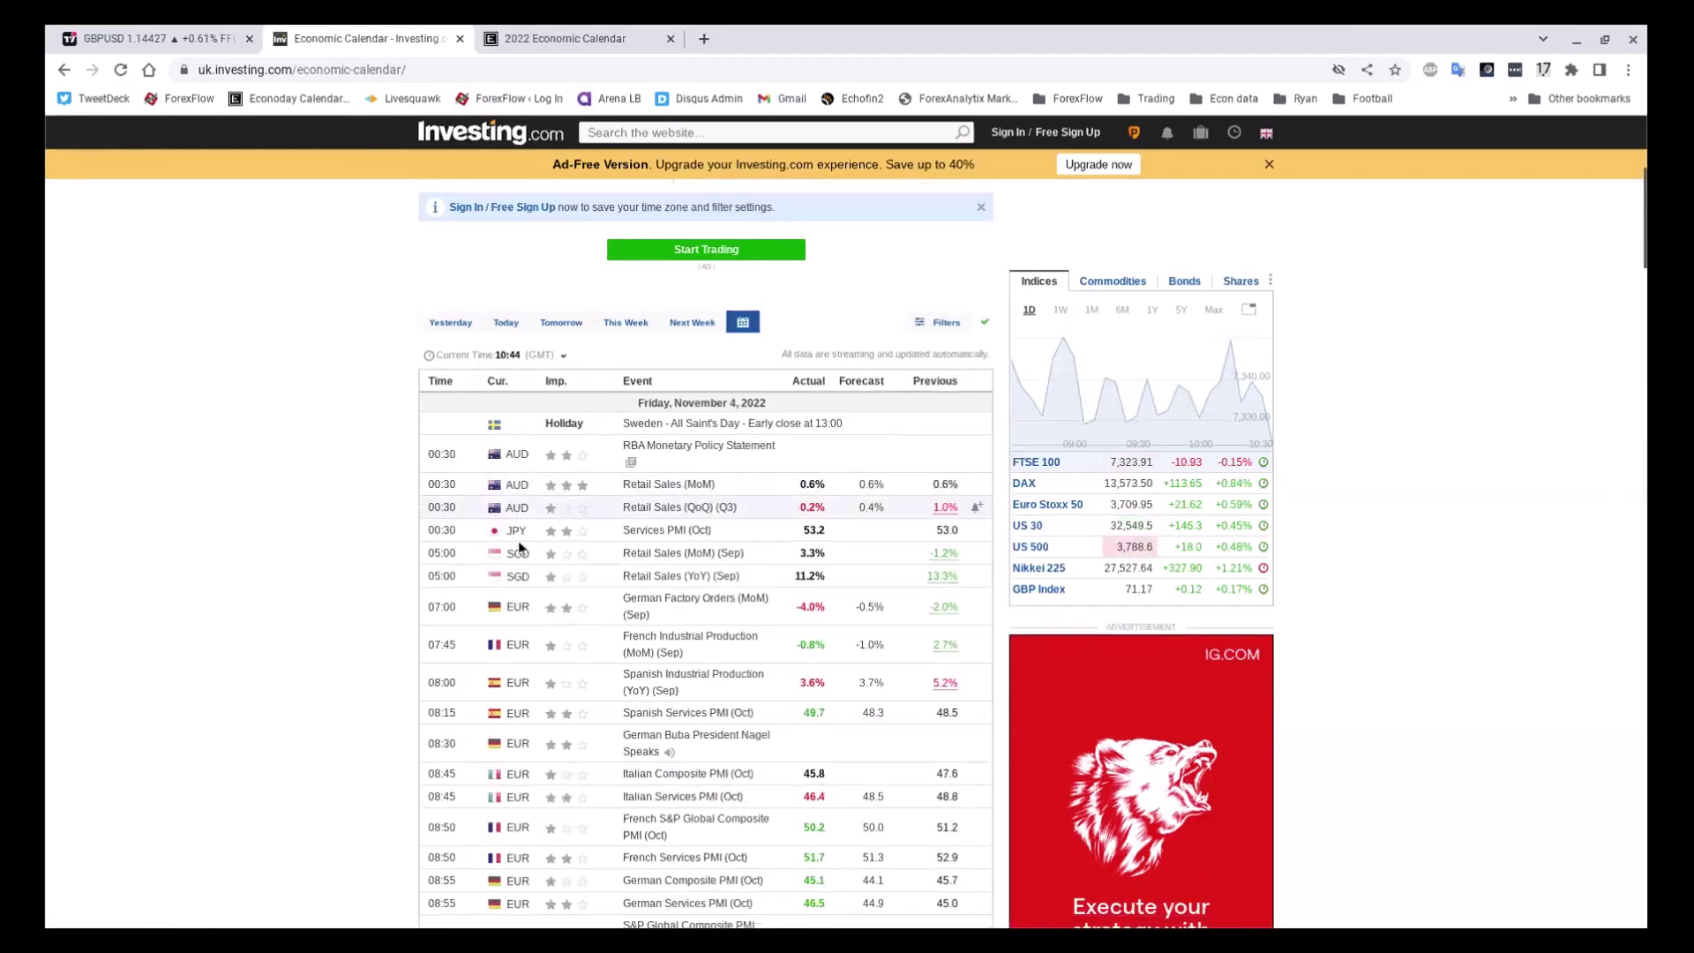
scroll(516, 543, "down", 3)
- Scroll to Friday 4 November's US and Canadian releases, including Nonfarm Payrolls at 261K
scroll(516, 543, "down", 5)
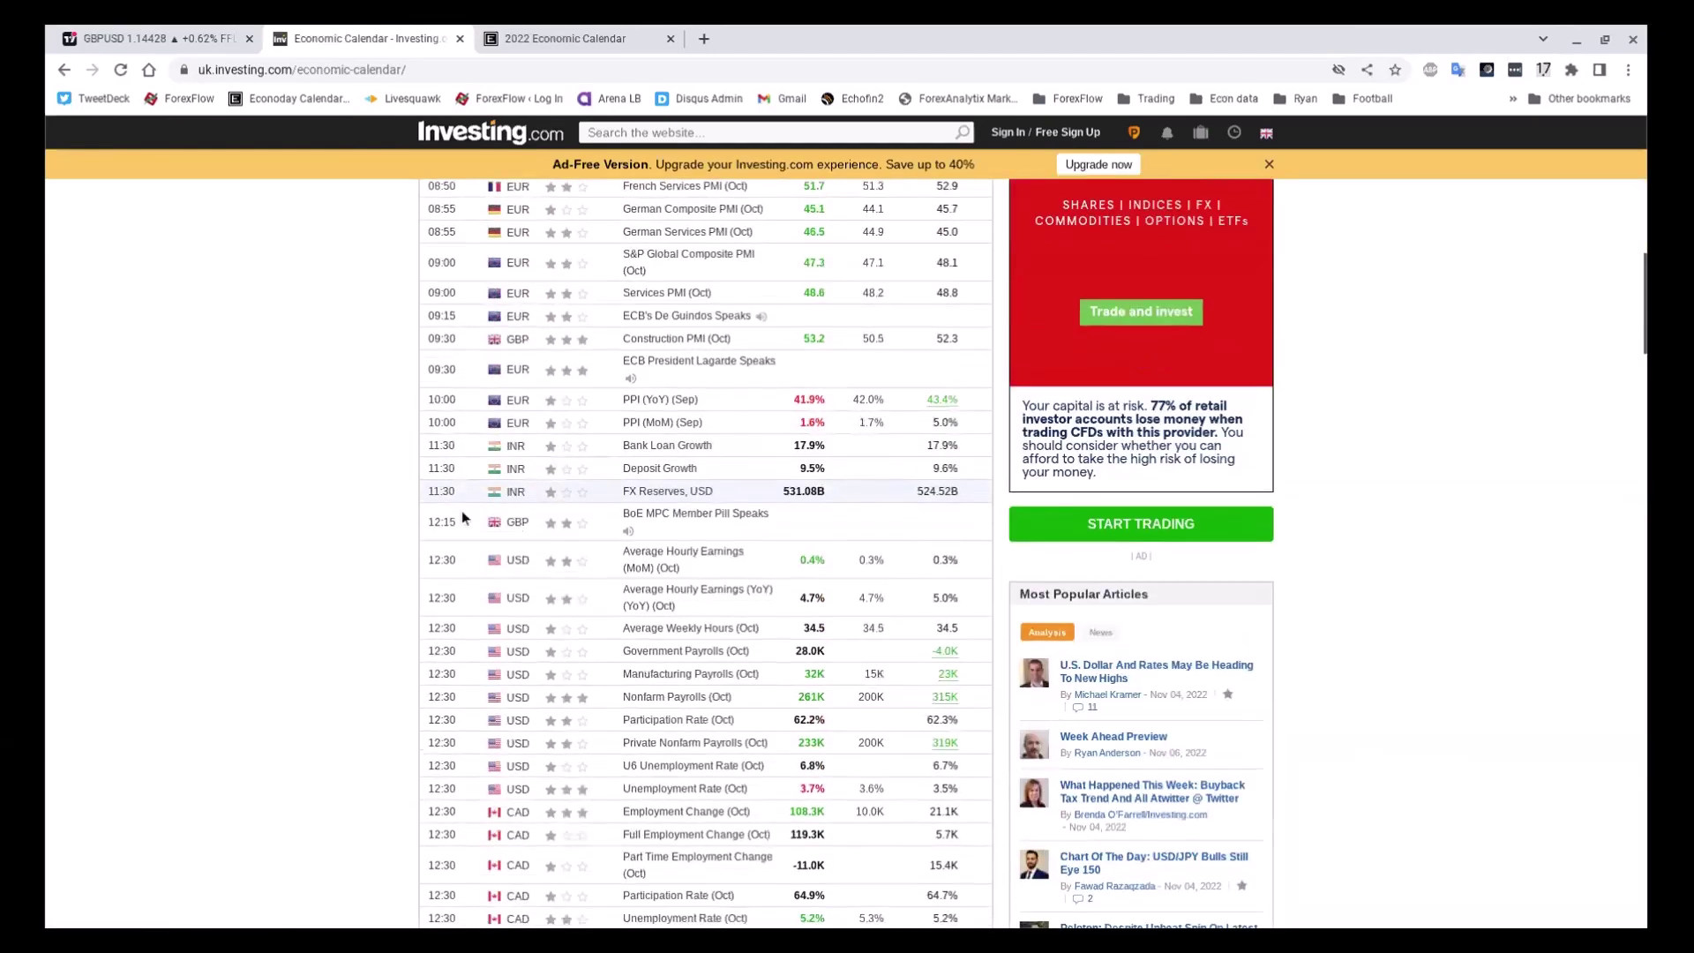
scroll(256, 529, "down", 1)
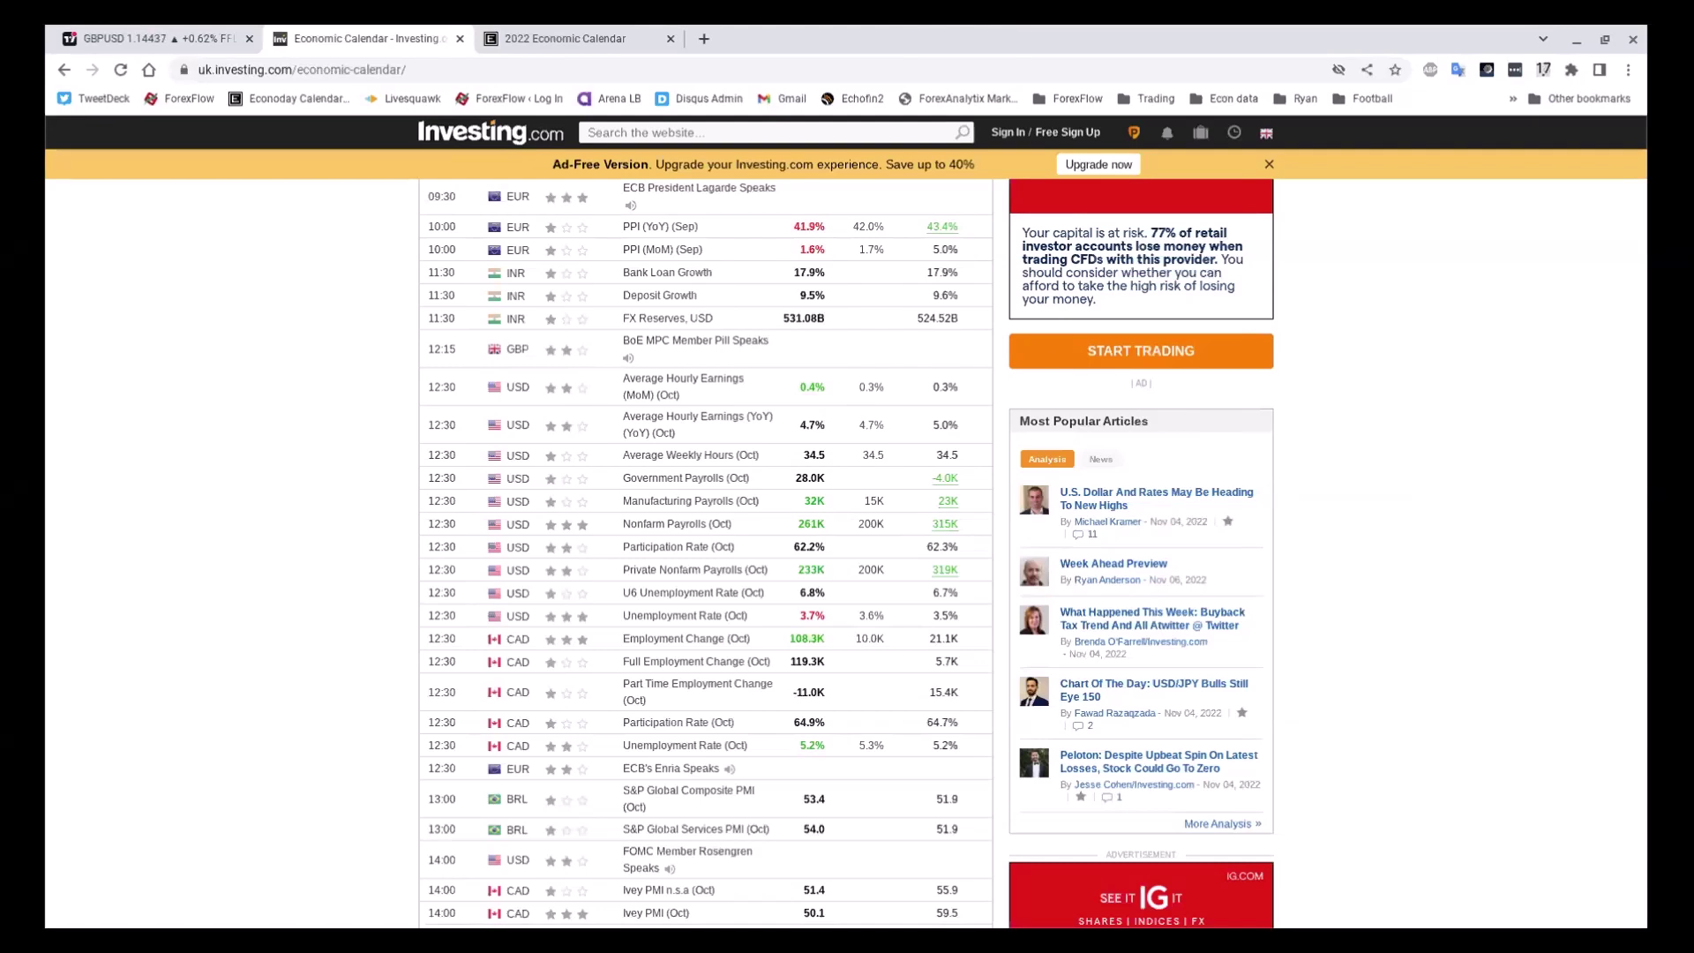
- Return to TradingView and load the USDCAD chart from the watchlist
left_click(49, 16)
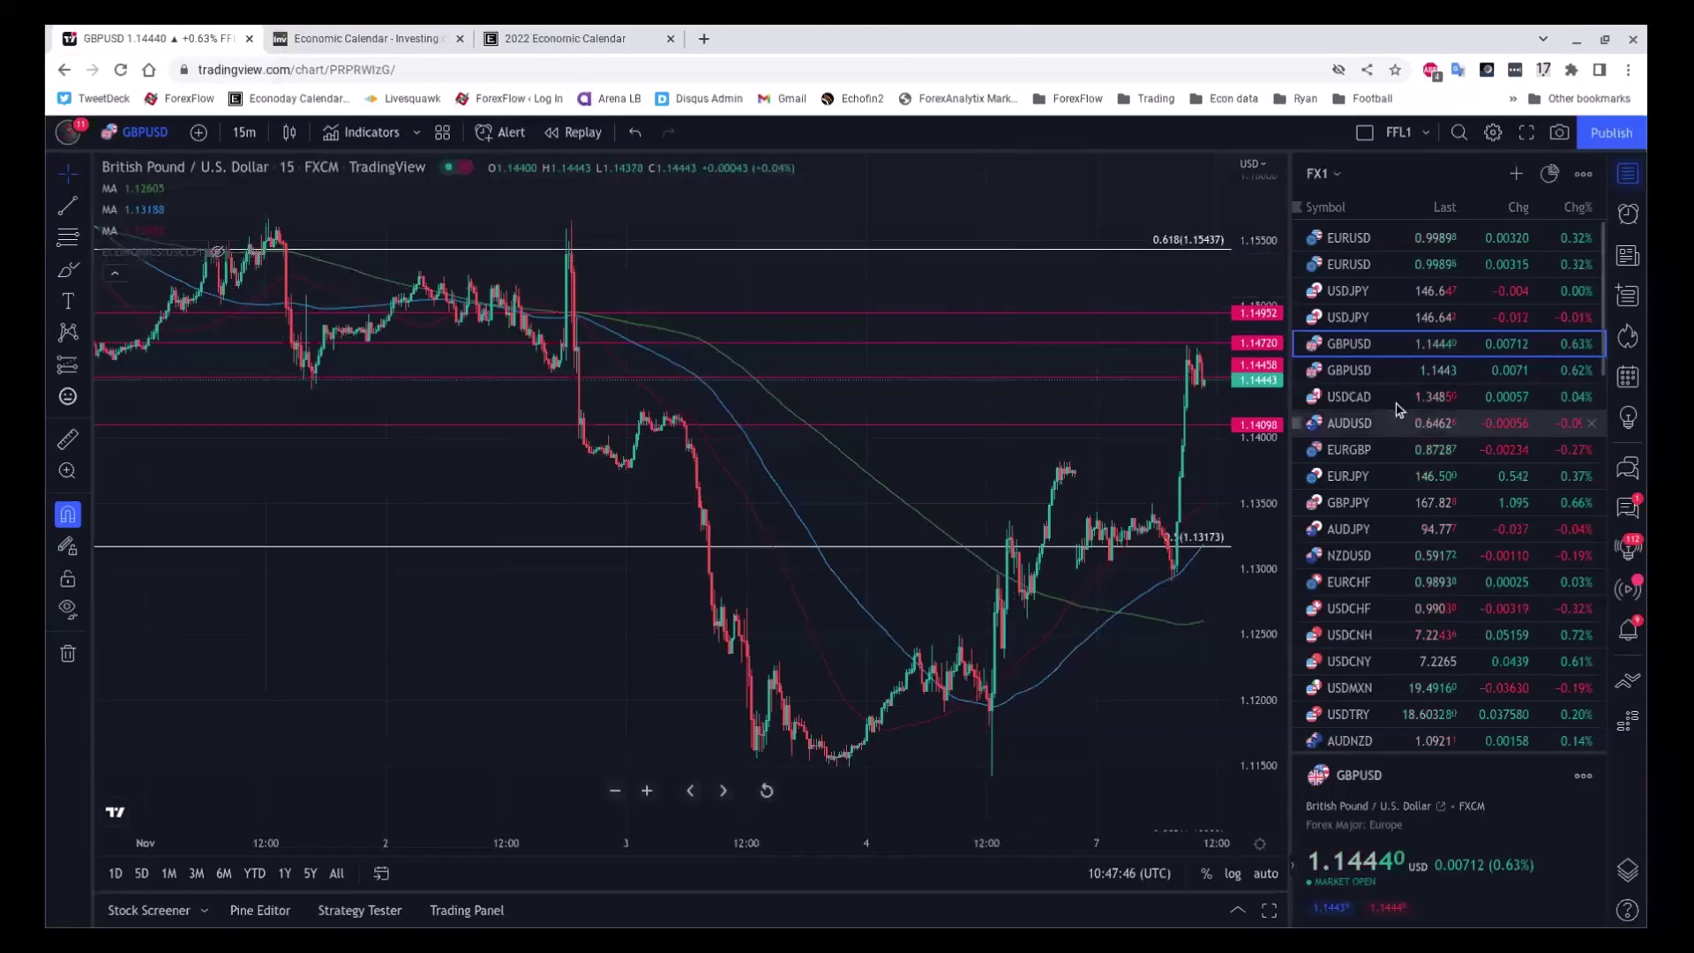
left_click(1397, 395)
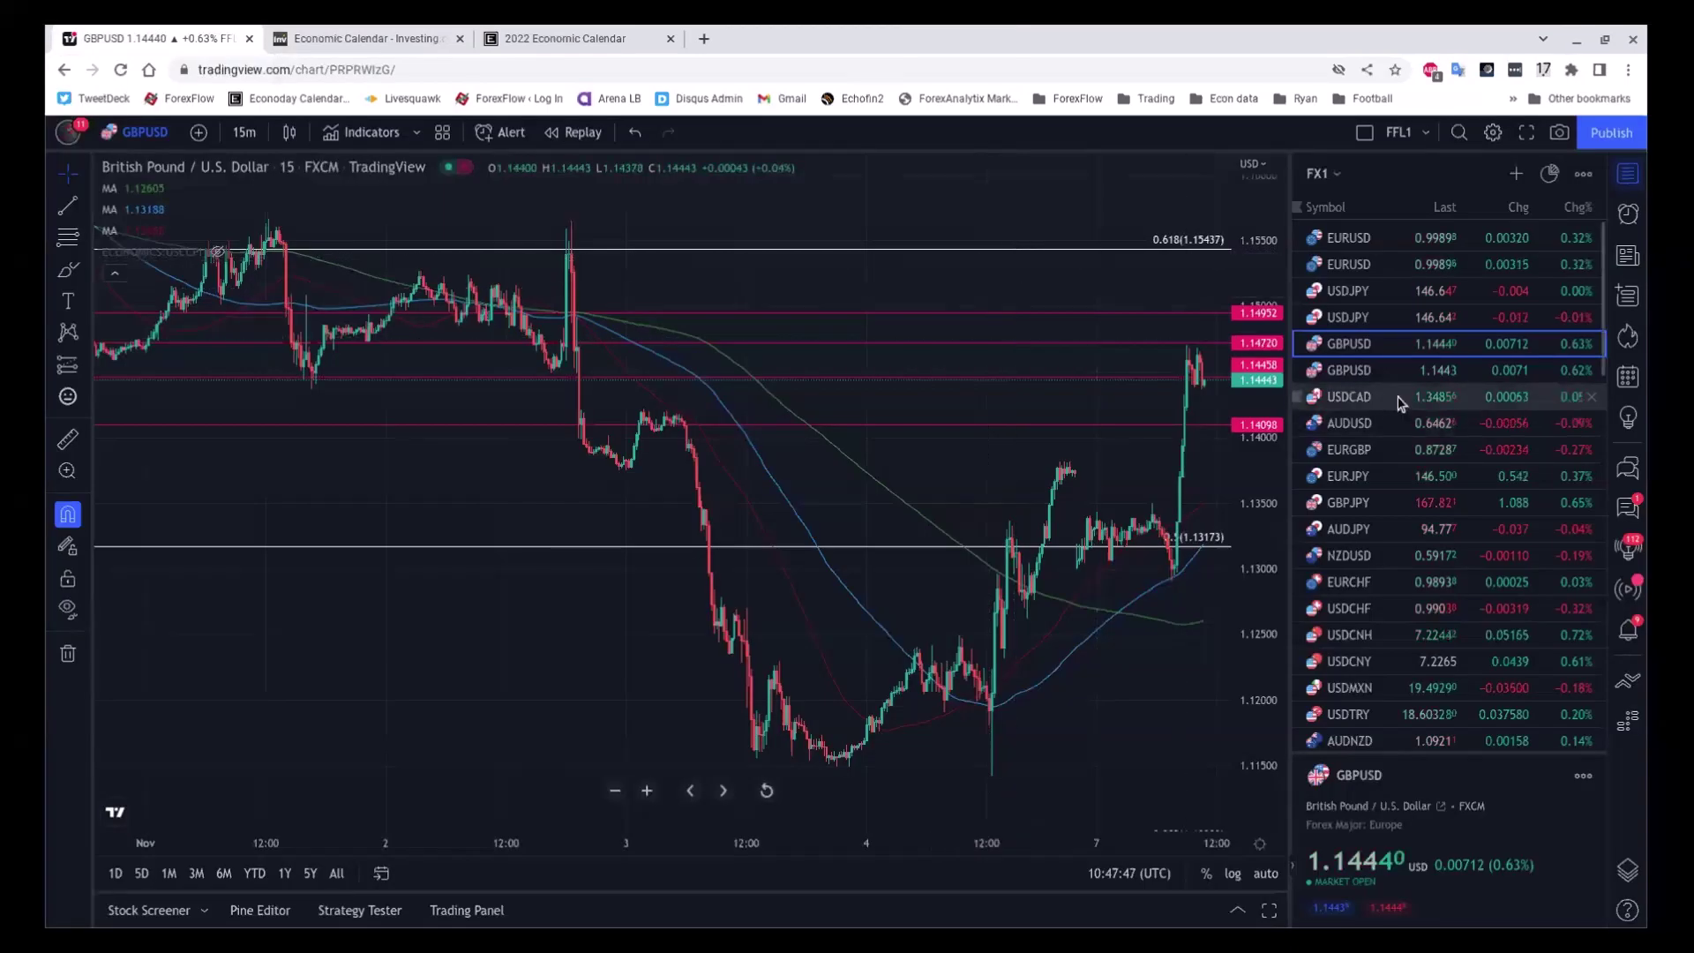
scroll(1125, 391, "down", 4)
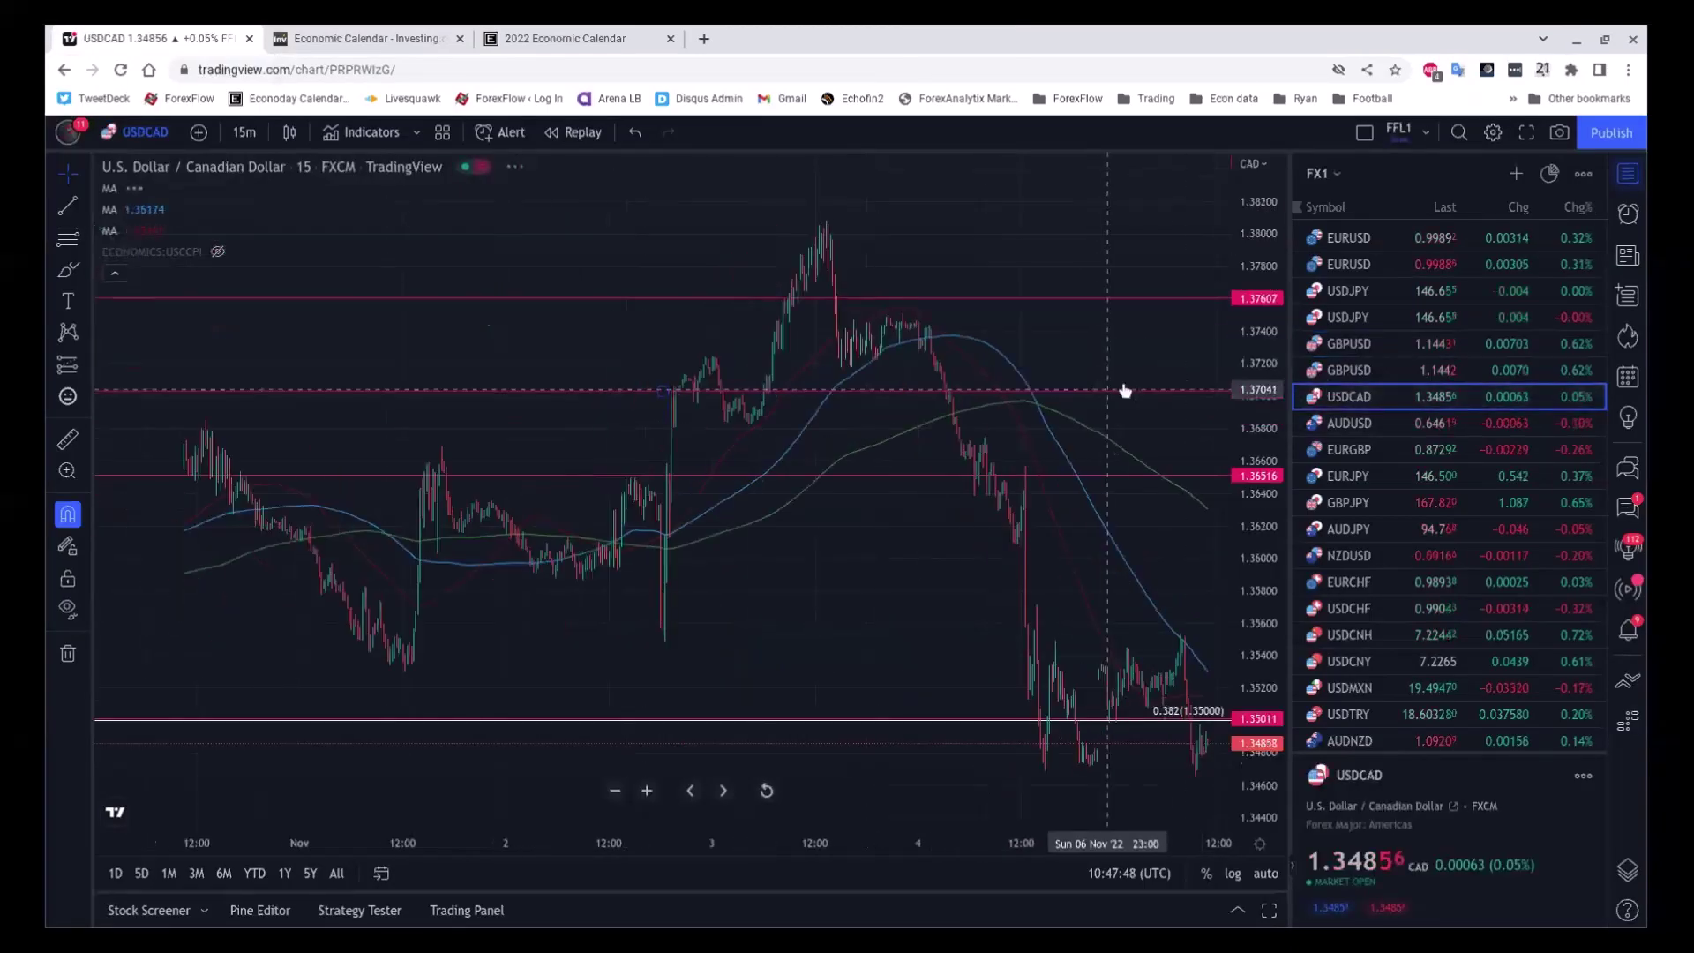
scroll(1125, 391, "down", 5)
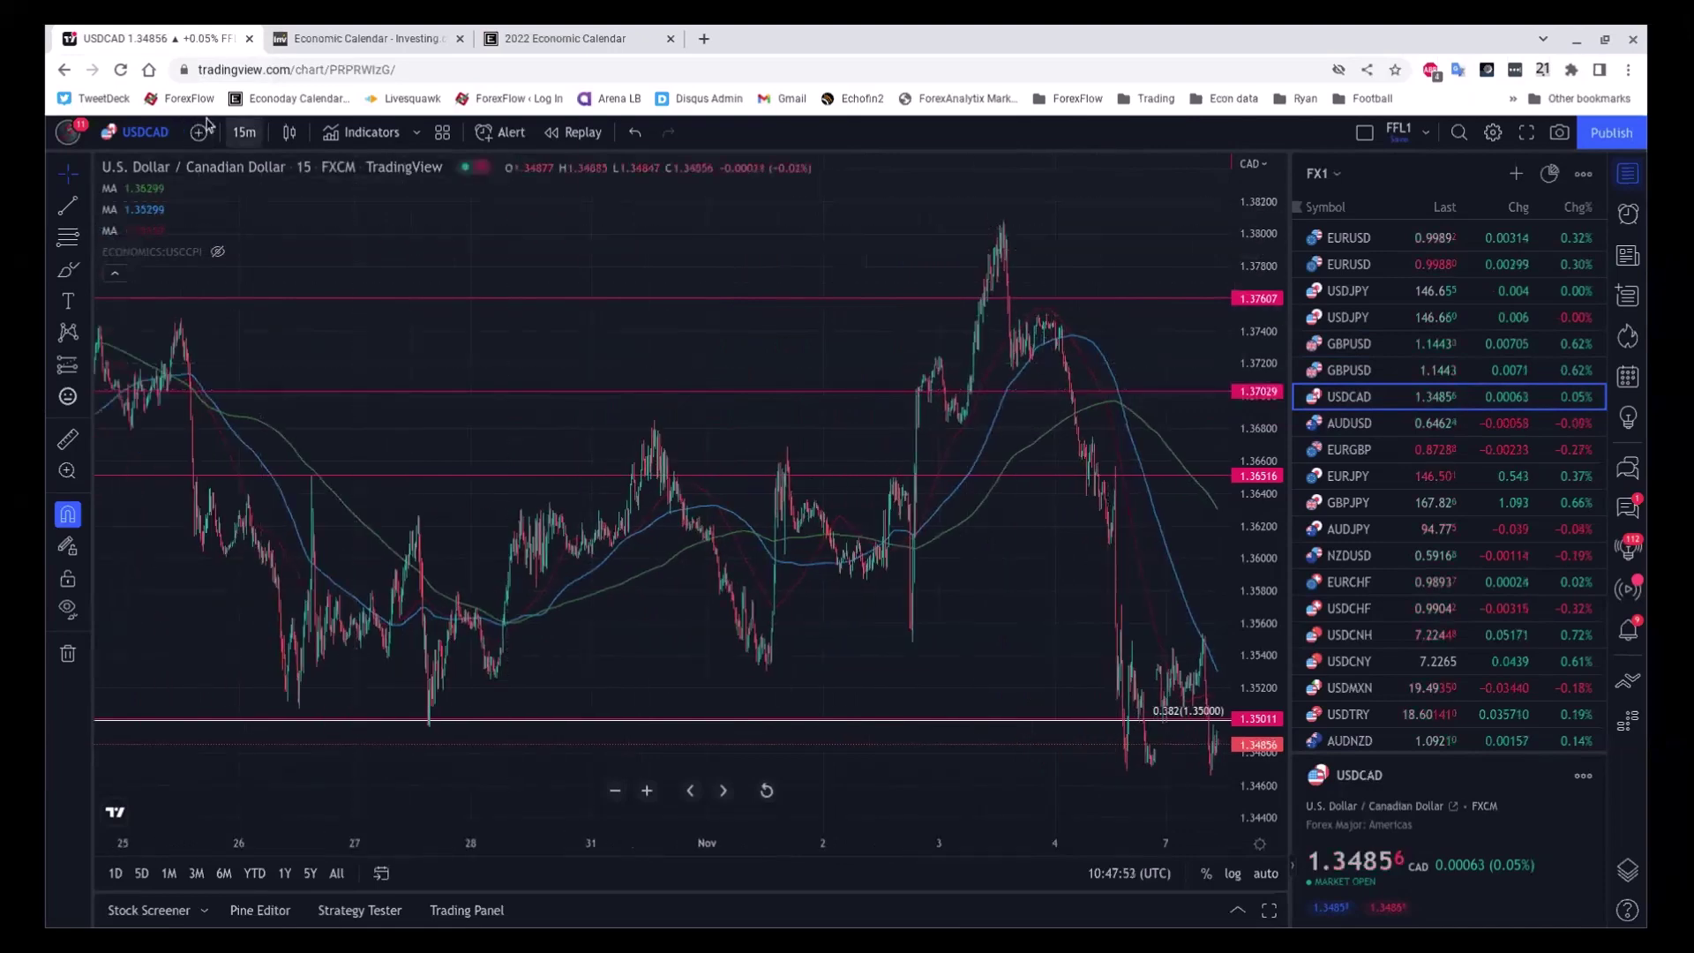
- Switch USDCAD to the 1-hour timeframe, then reset and zoom out the view
left_click(244, 132)
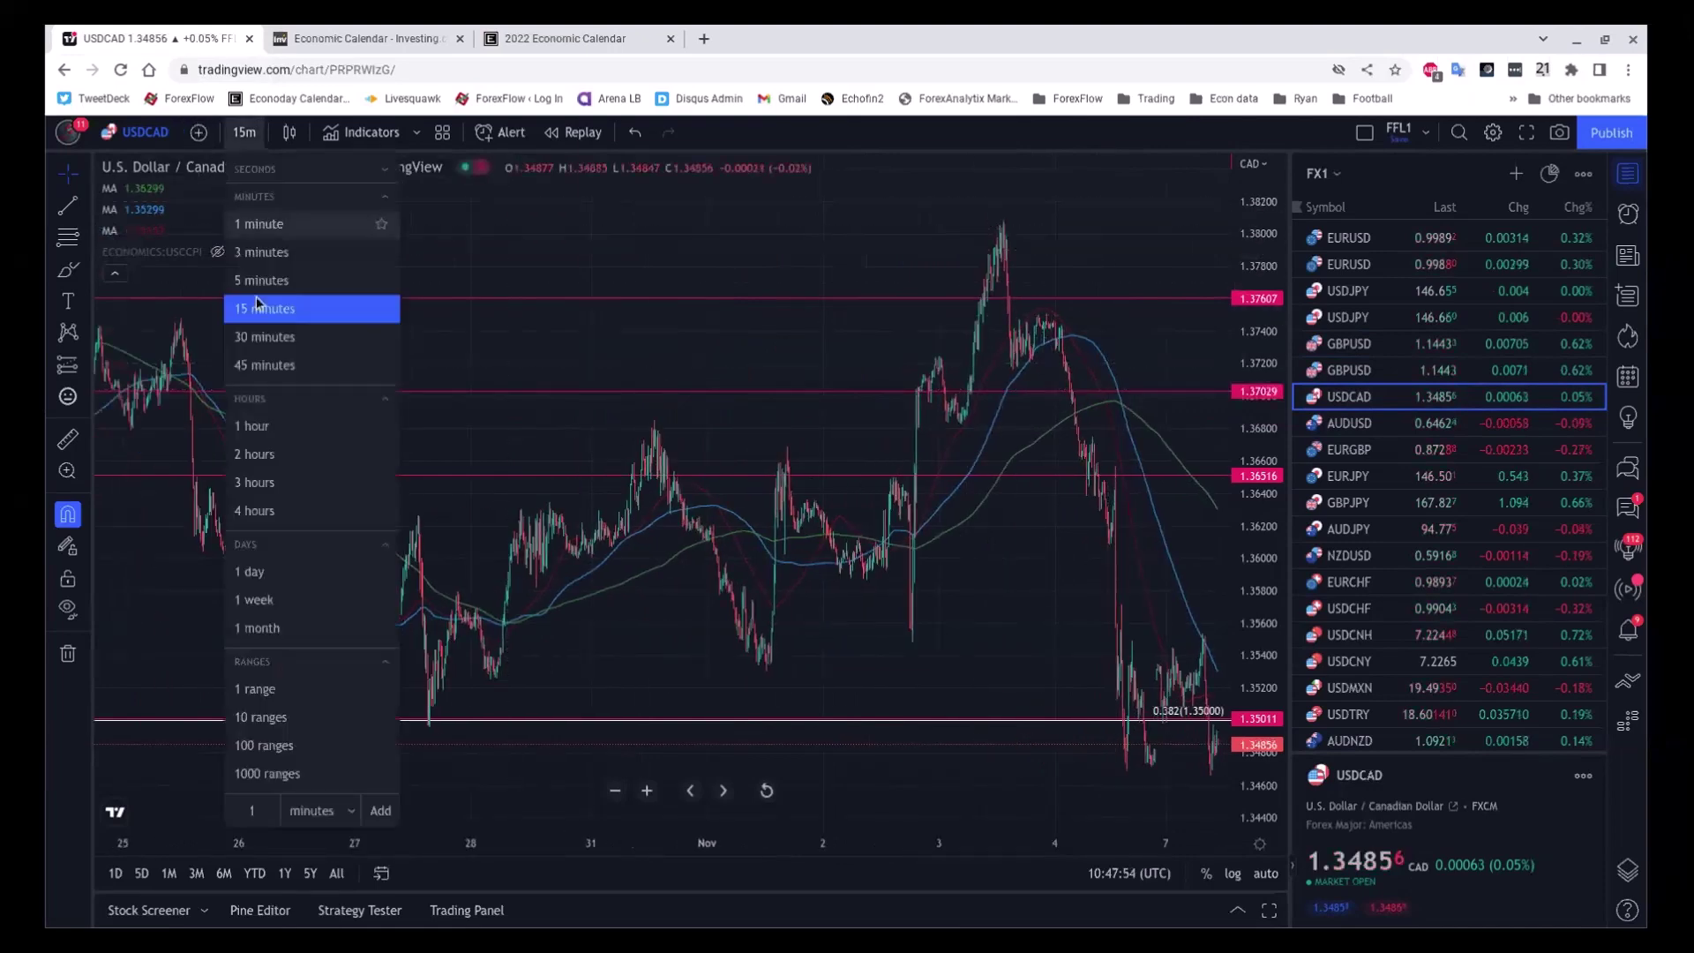
left_click(259, 433)
scroll(654, 427, "down", 4)
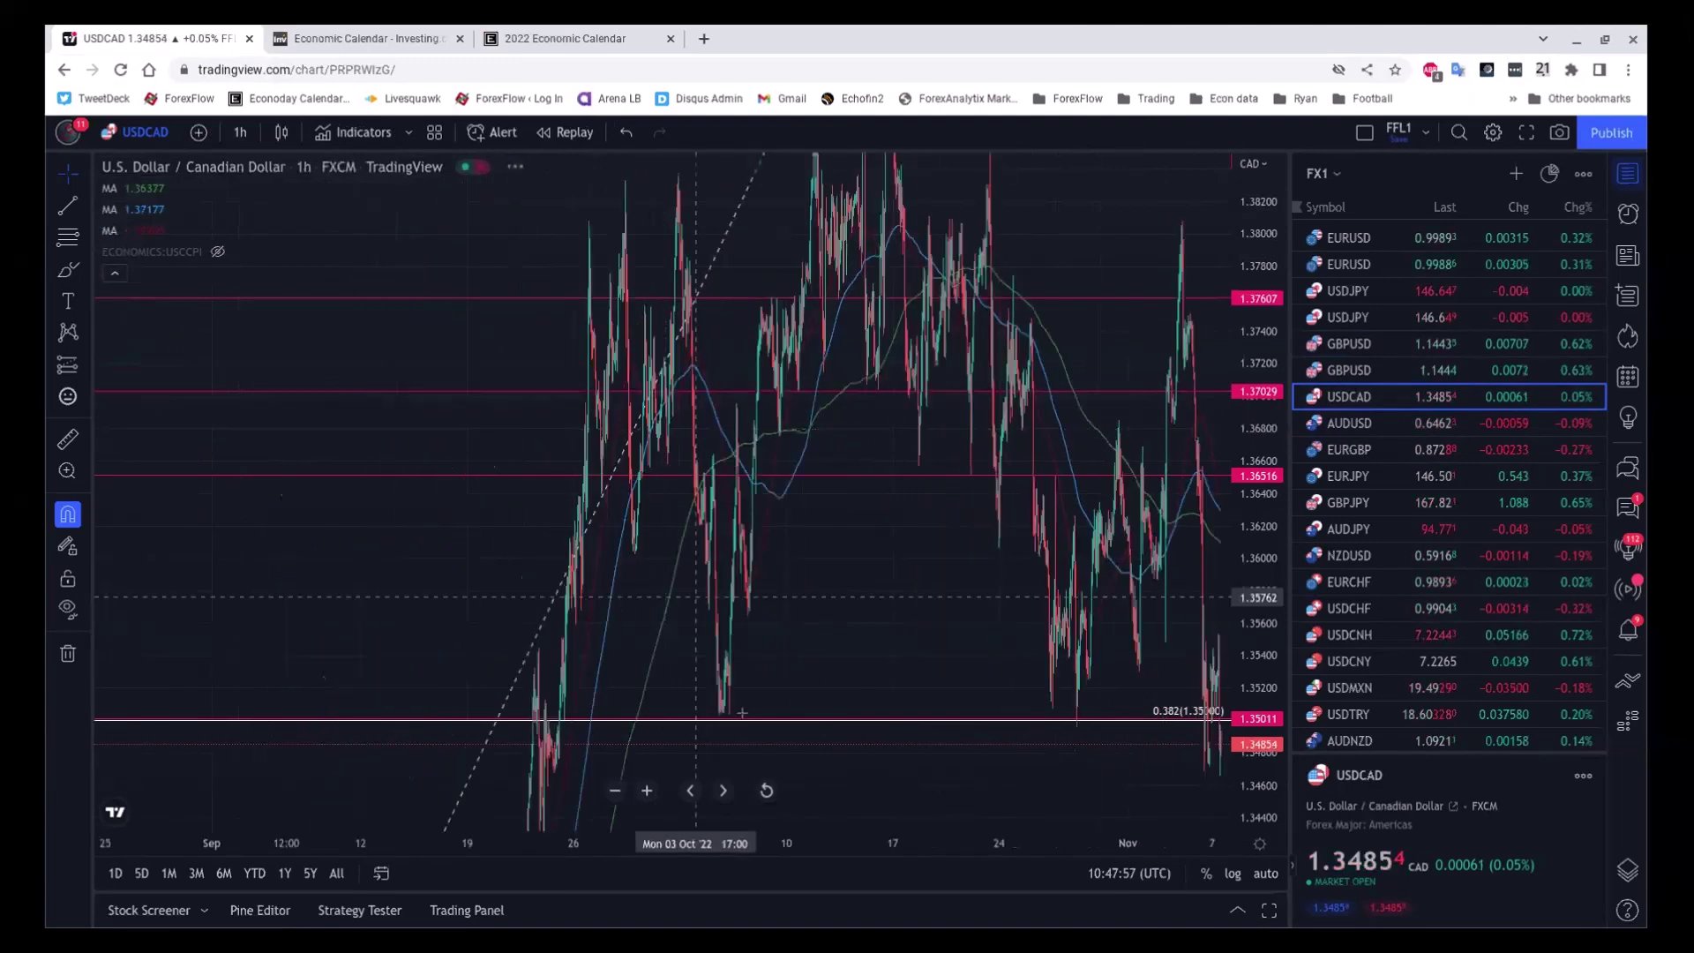
left_click(766, 790)
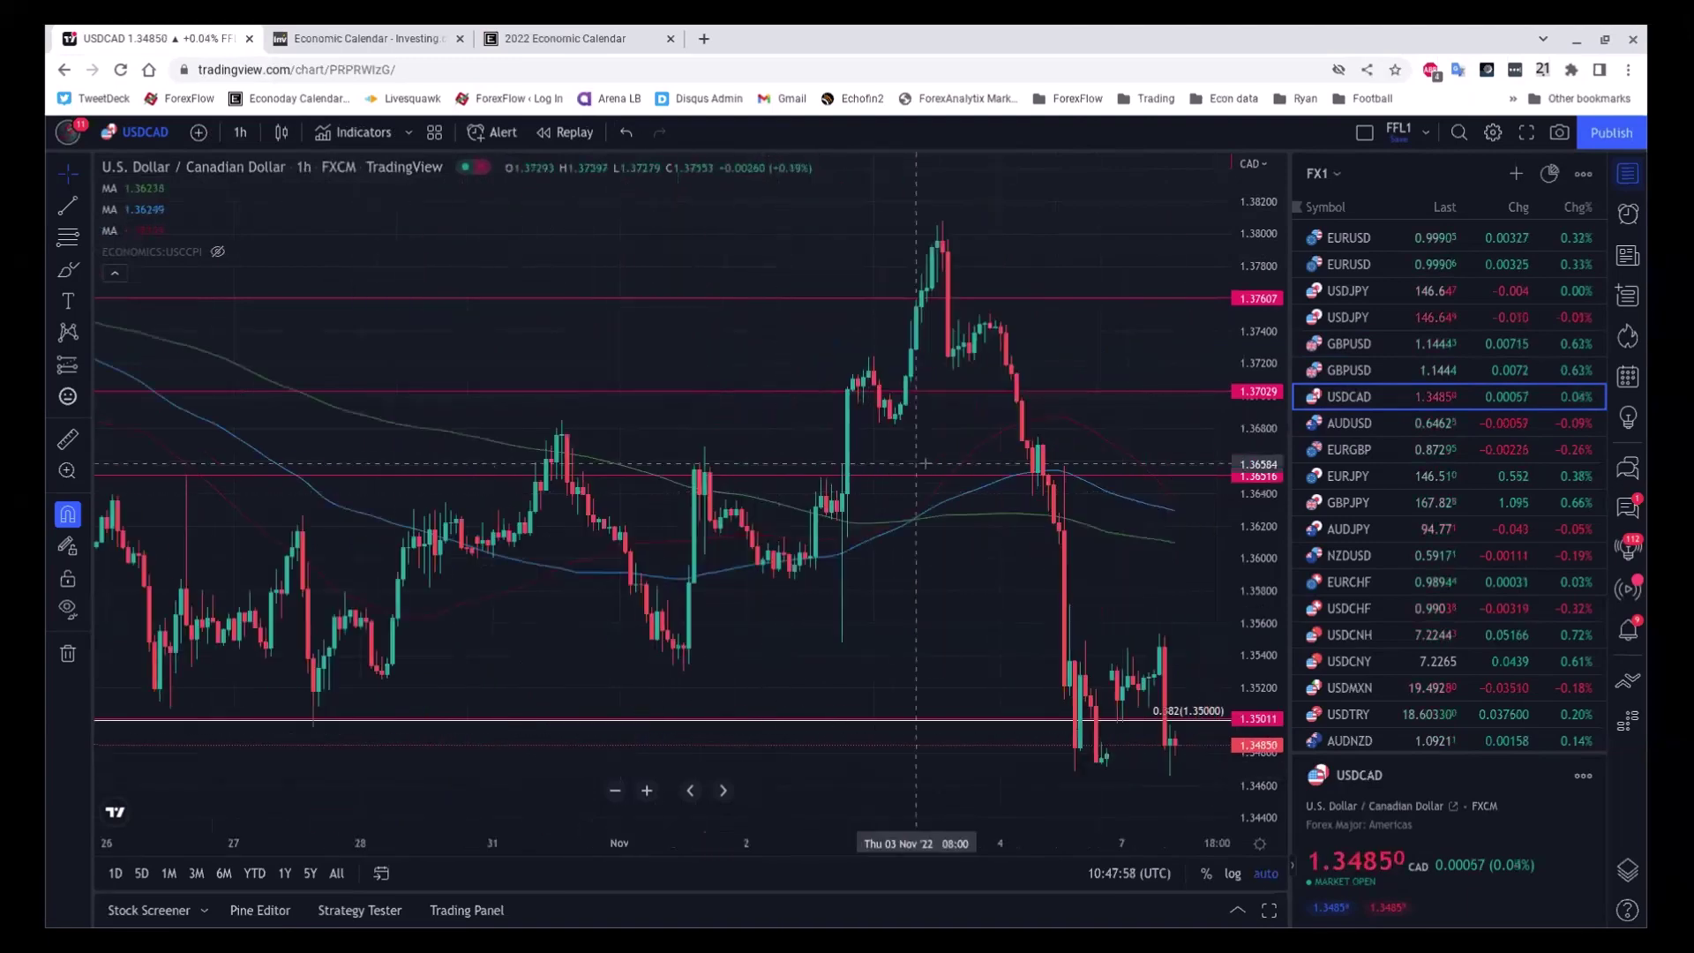
scroll(925, 472, "down", 5)
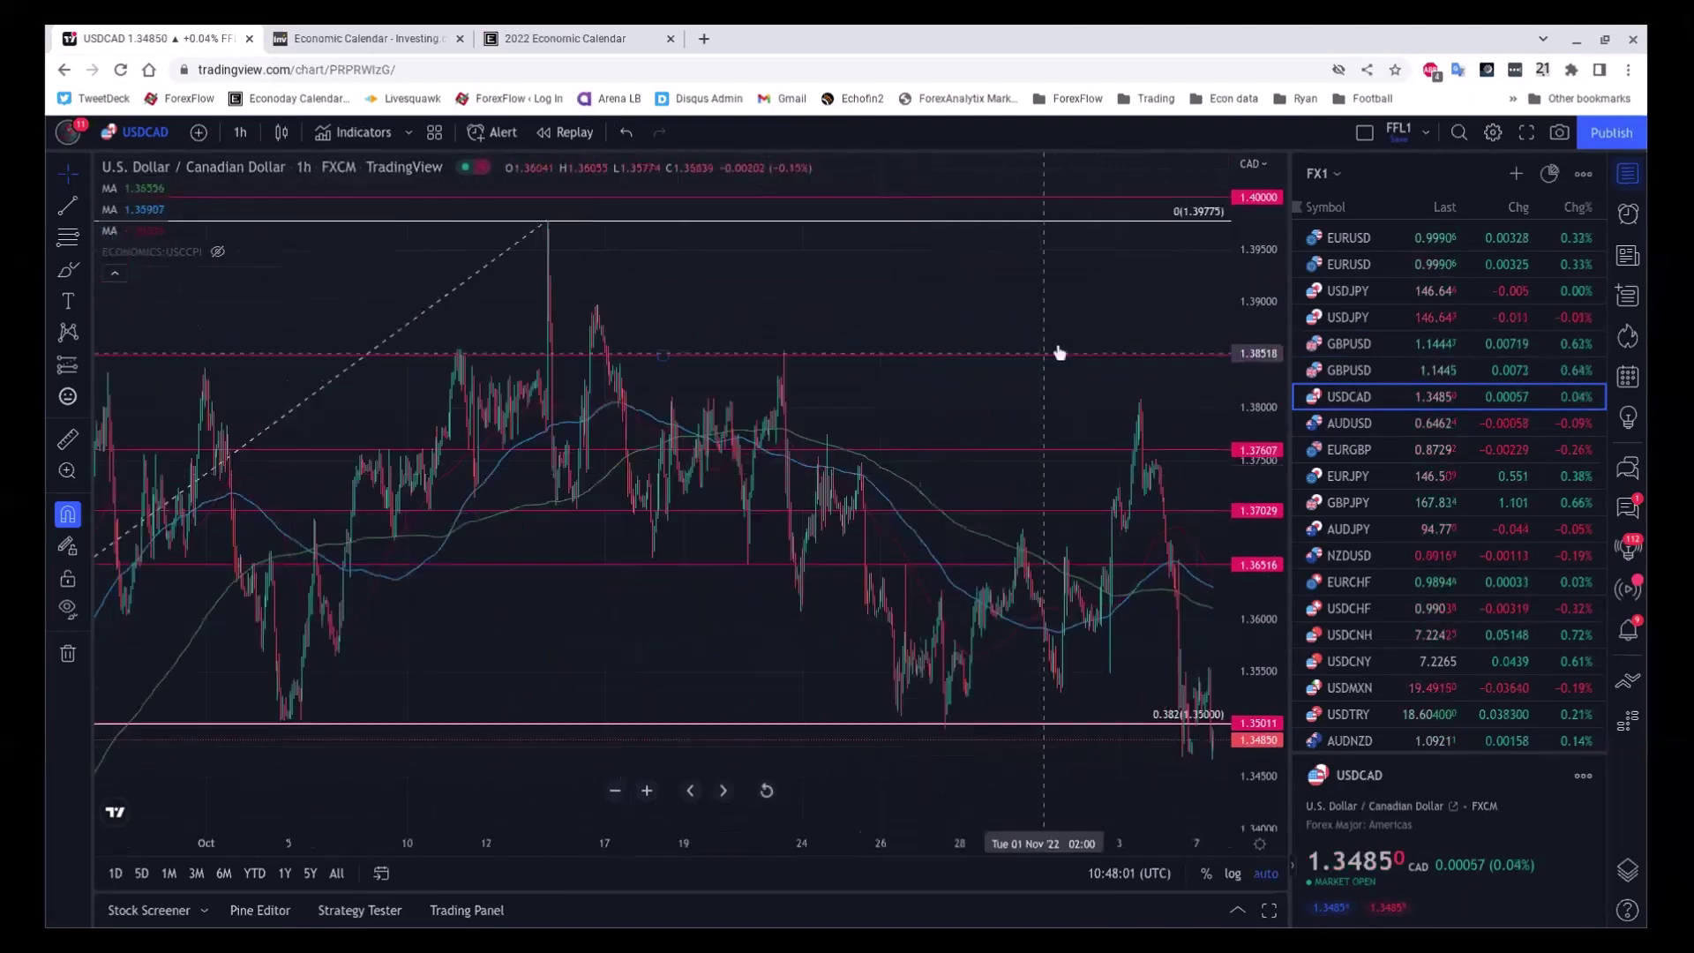
- Move USDCAD's upper level from 1.38535 to 1.38661 and zoom out to the Fibonacci levels
mouse_move(1020, 338)
left_mouse_down()
mouse_move(971, 332)
mouse_move(957, 379)
mouse_move(884, 373)
left_mouse_up()
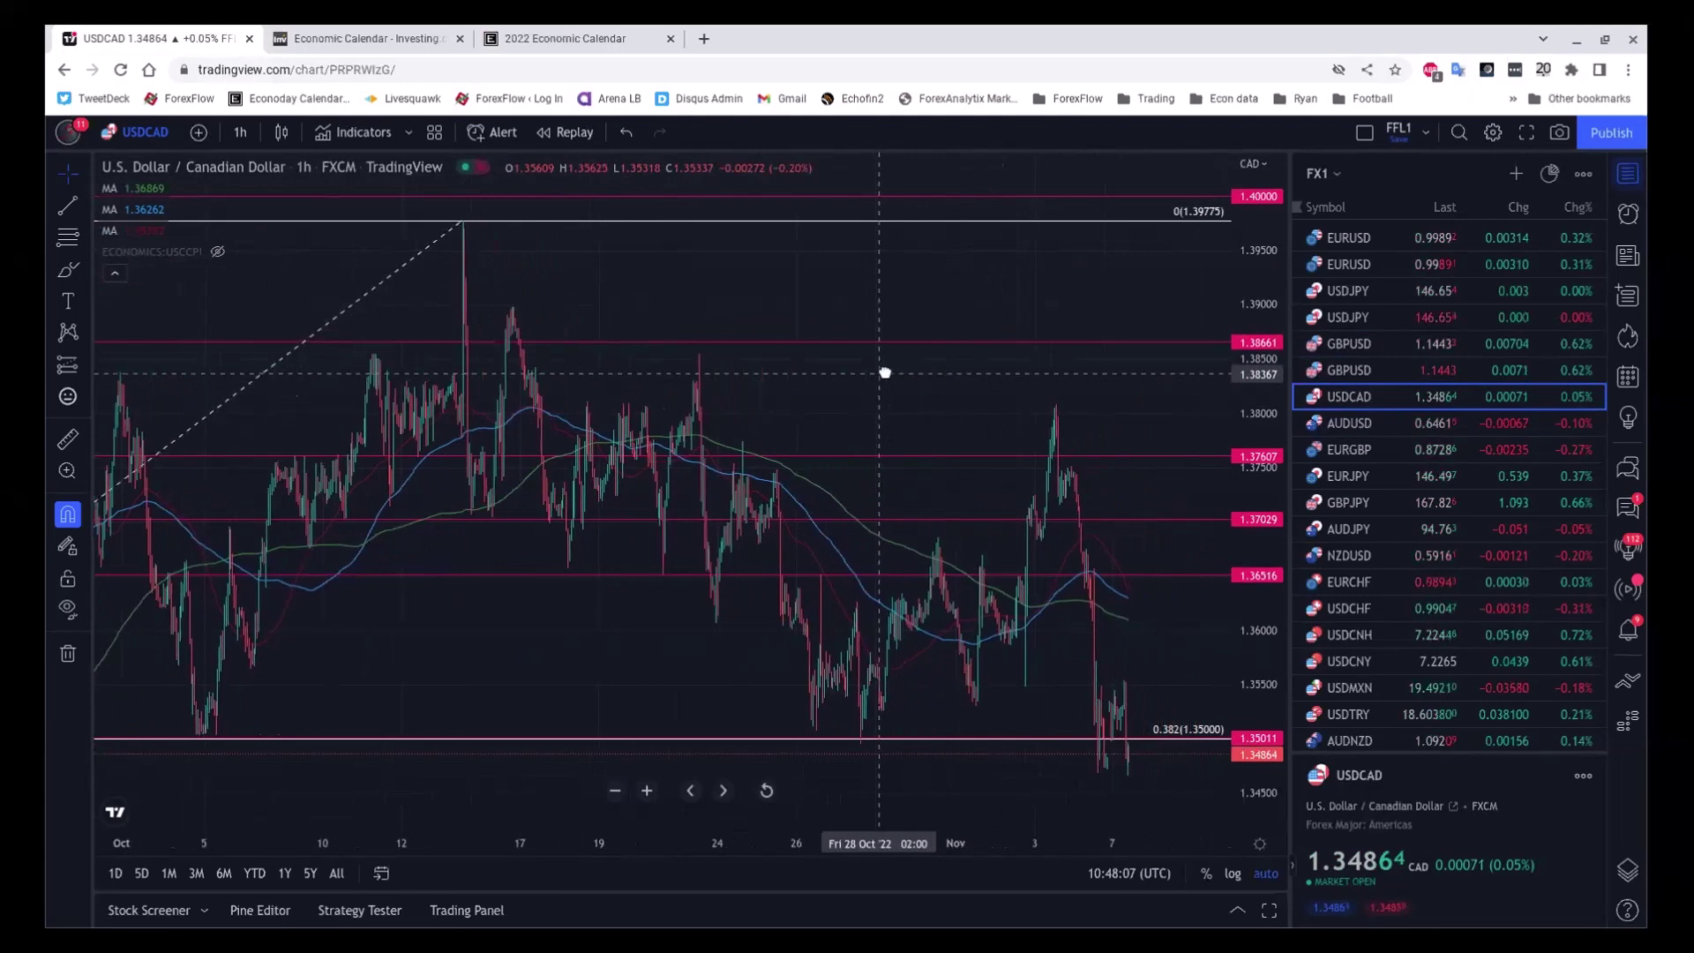
scroll(884, 373, "down", 5)
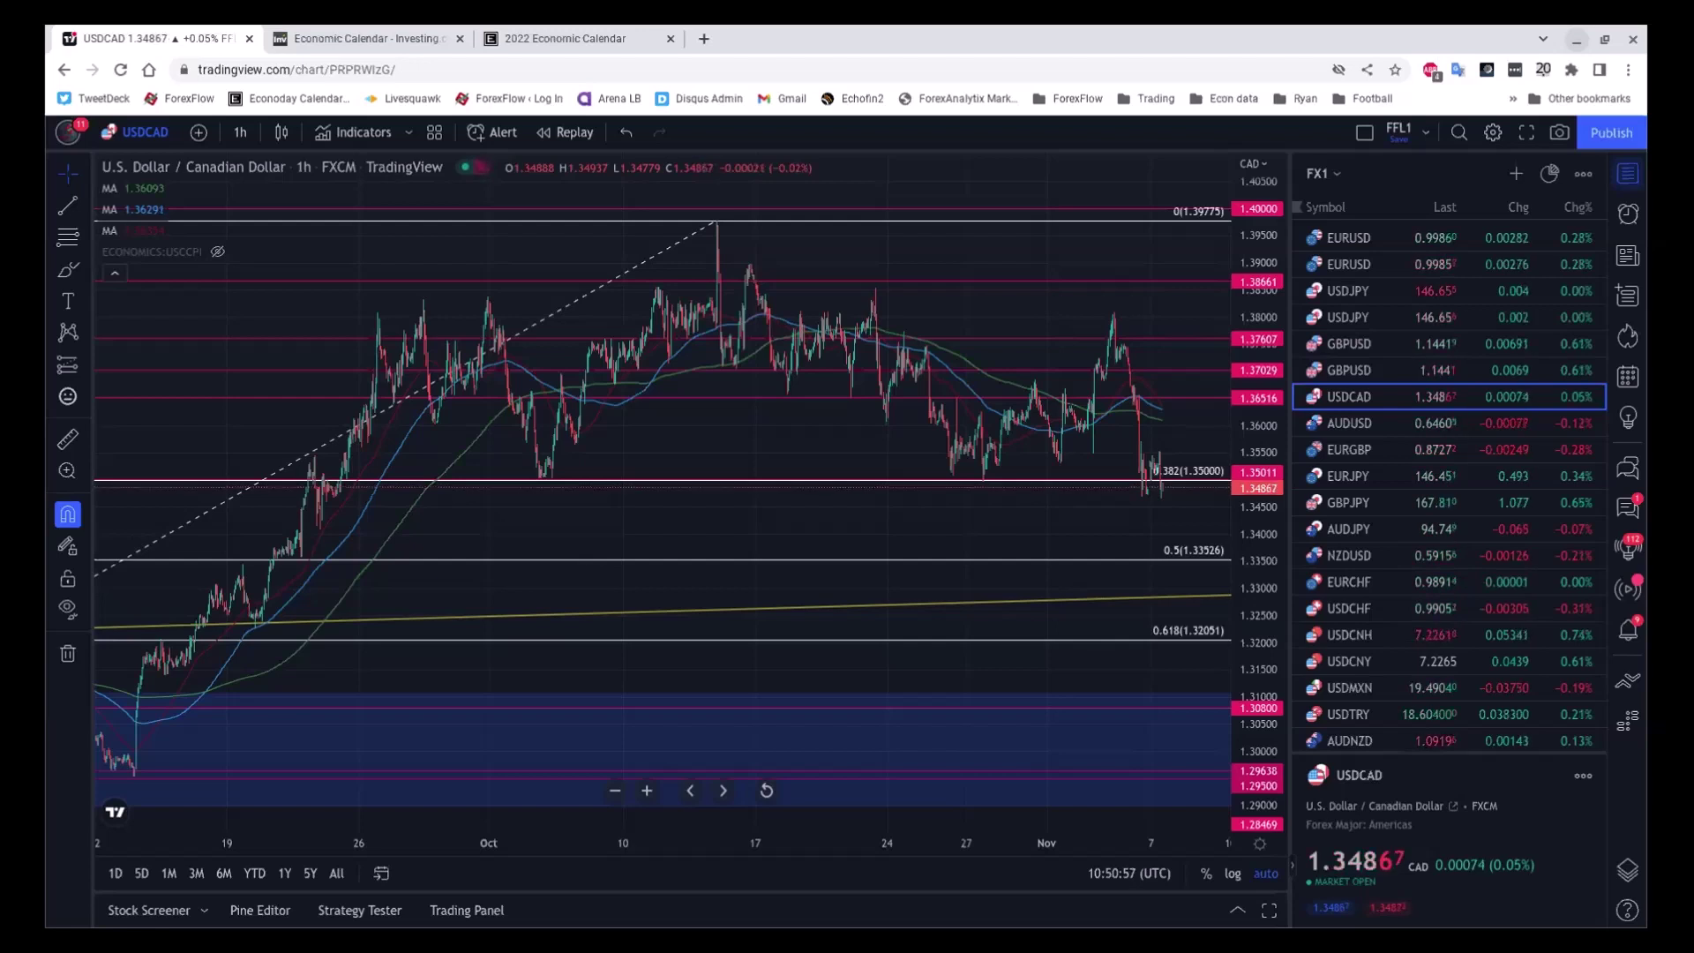
- Glance at GBPUSD zoomed out, then load the EURGBP 1-hour chart
left_click(1385, 347)
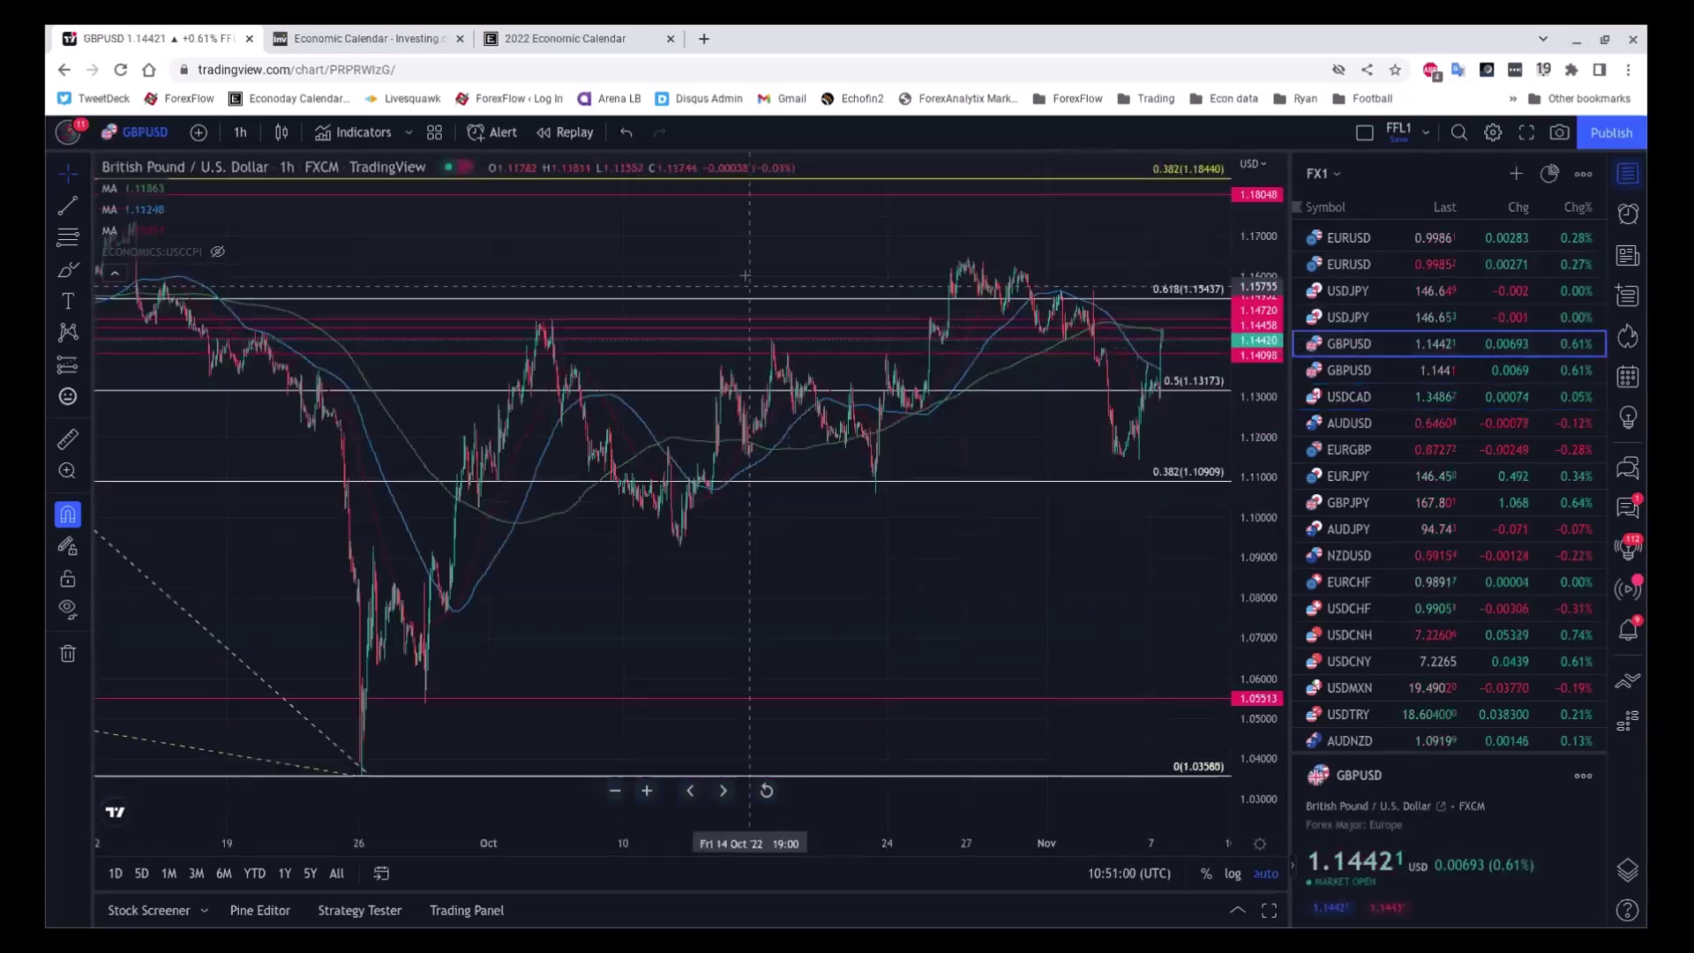
scroll(745, 276, "down", 5)
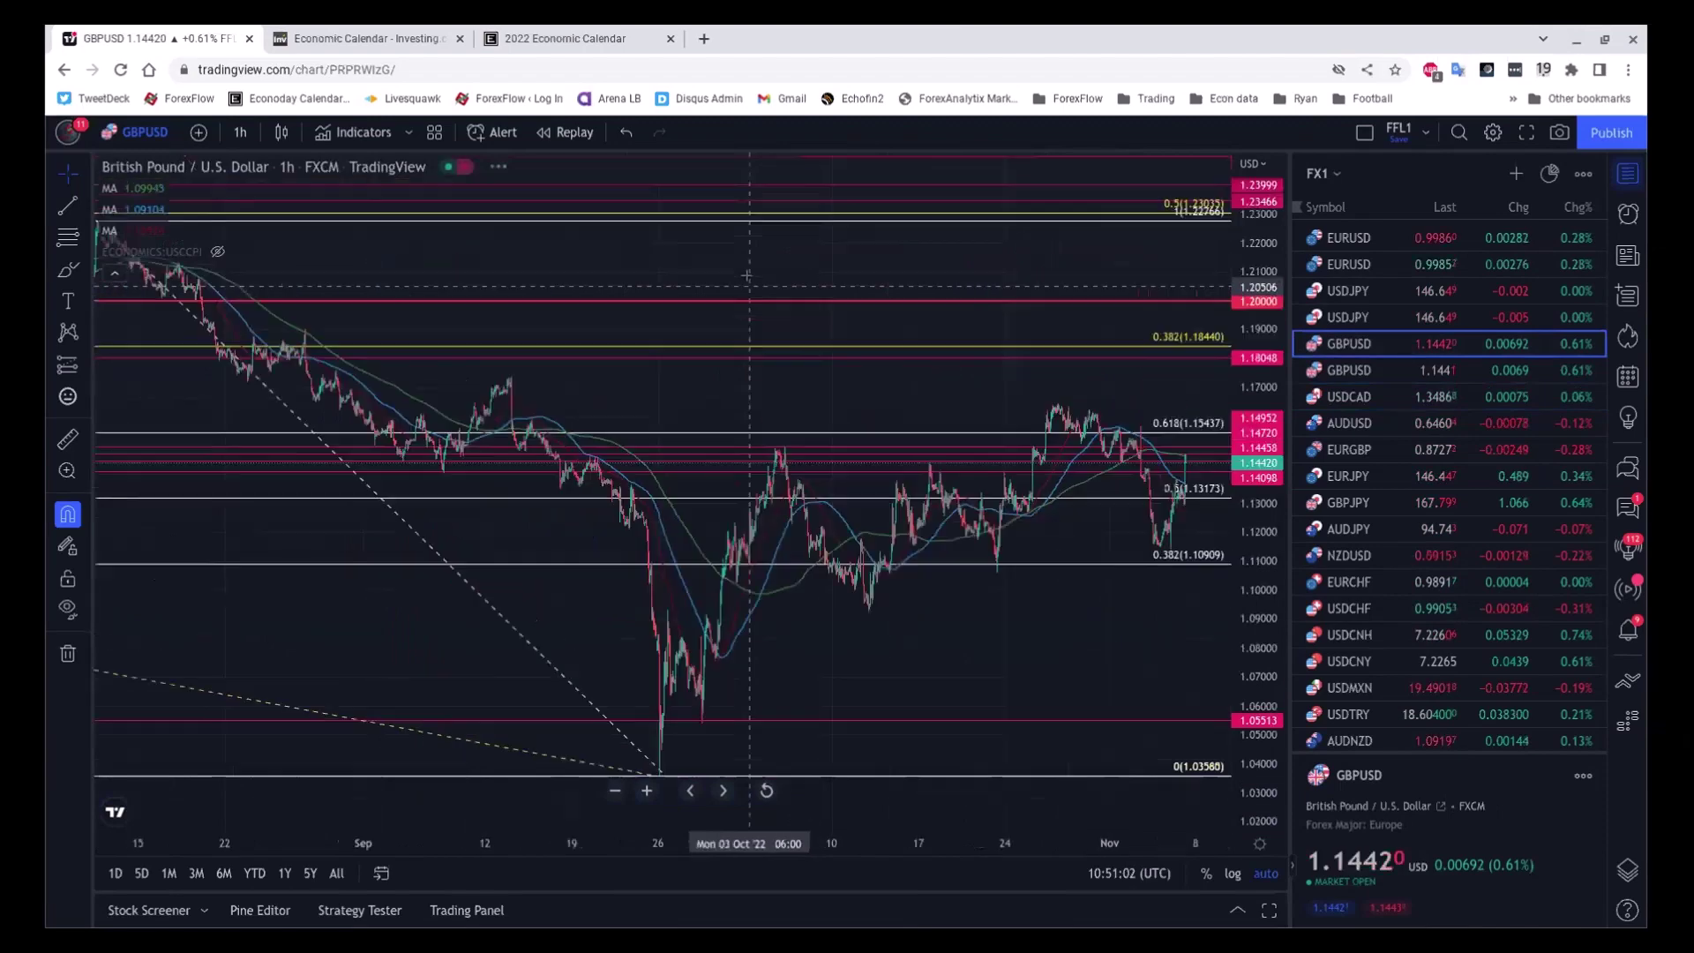
left_click(1354, 449)
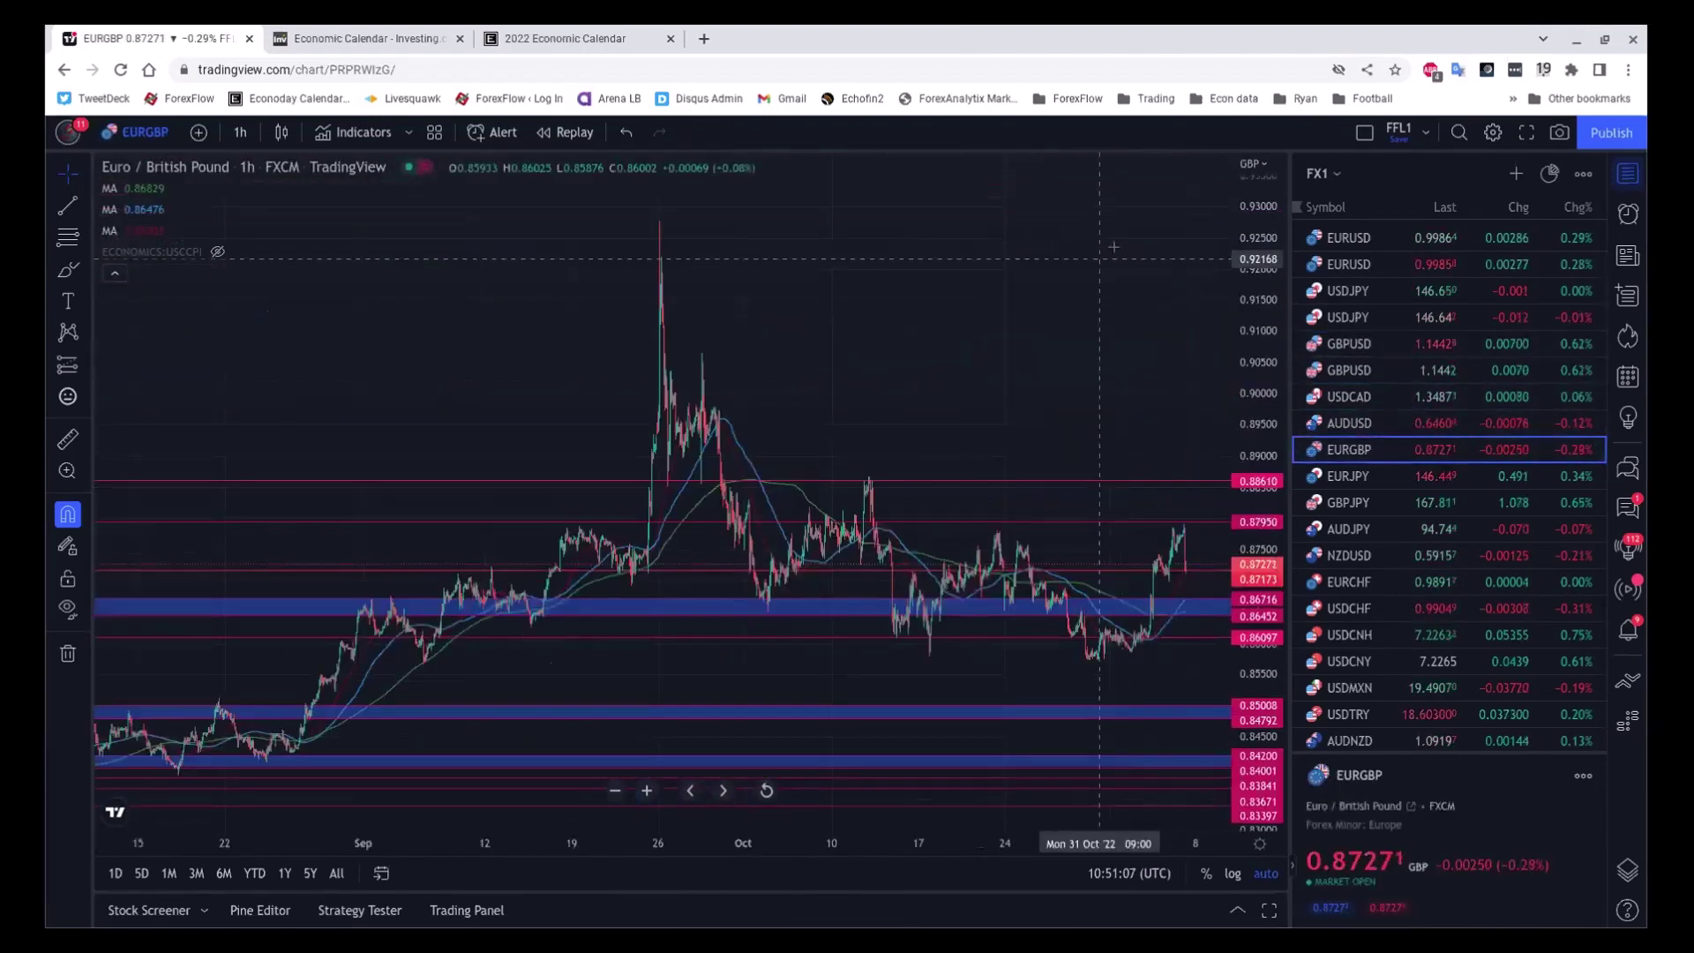
scroll(1114, 247, "up", 1)
scroll(1113, 247, "up", 1)
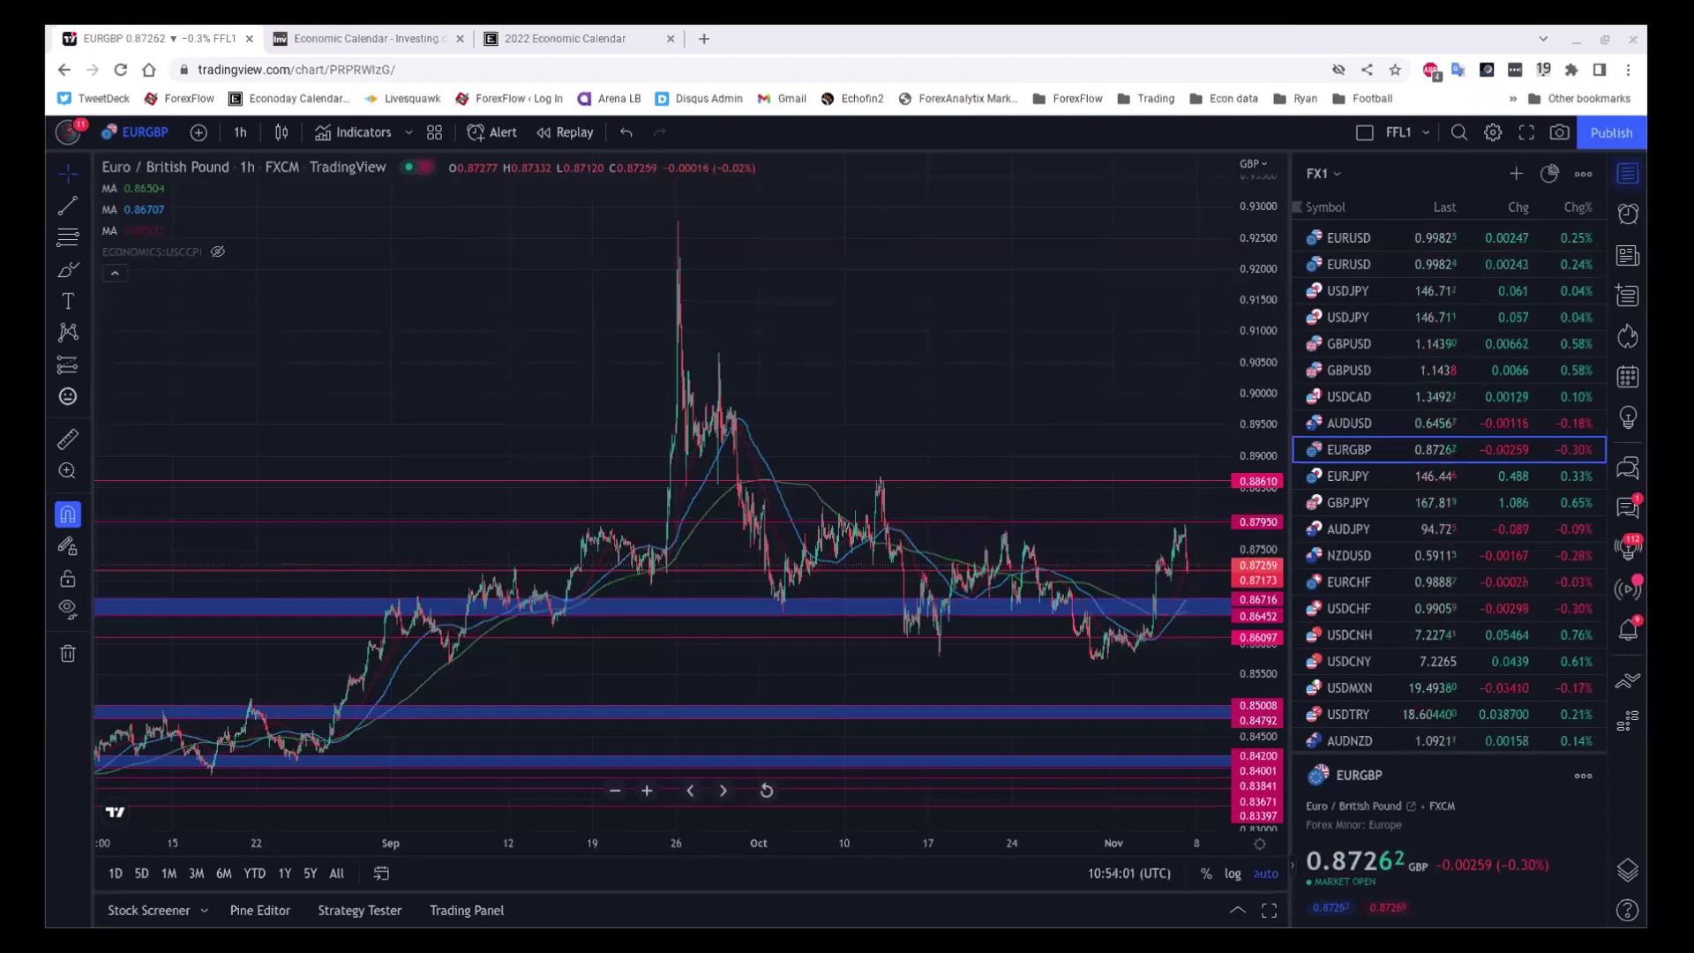
- Return to the USDCAD 1-hour chart and pan it toward the latest candles
left_click(1396, 397)
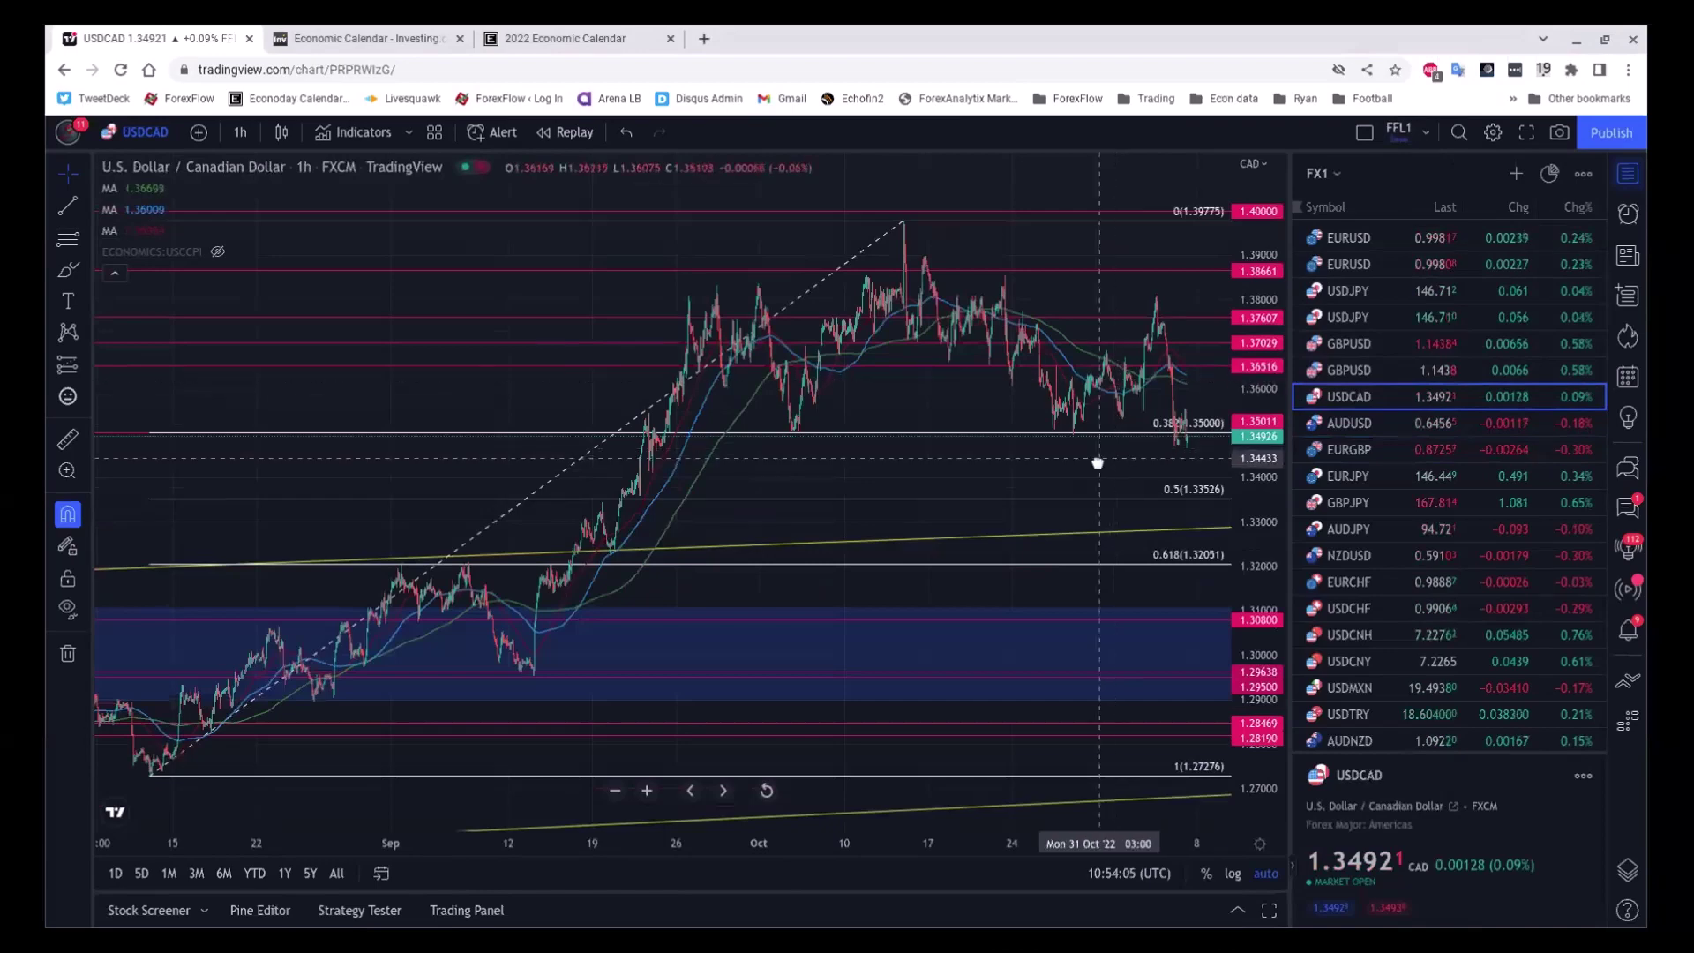
left_click_drag(1096, 462, 1066, 469)
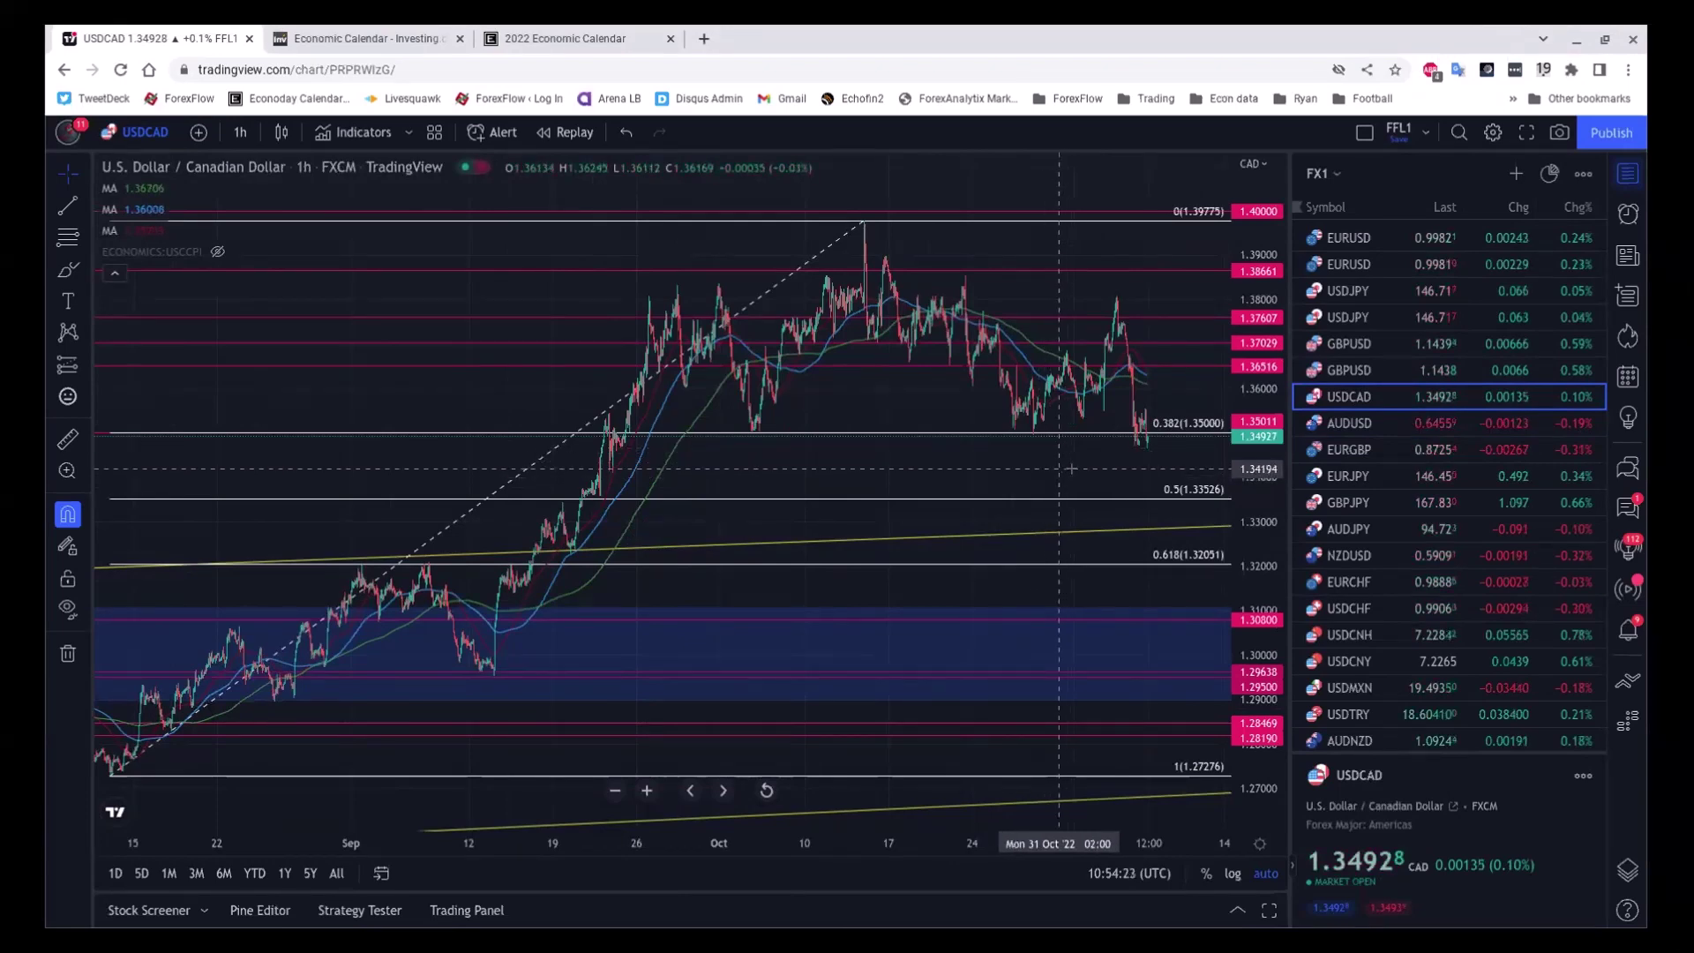
left_click_drag(1053, 473, 1015, 476)
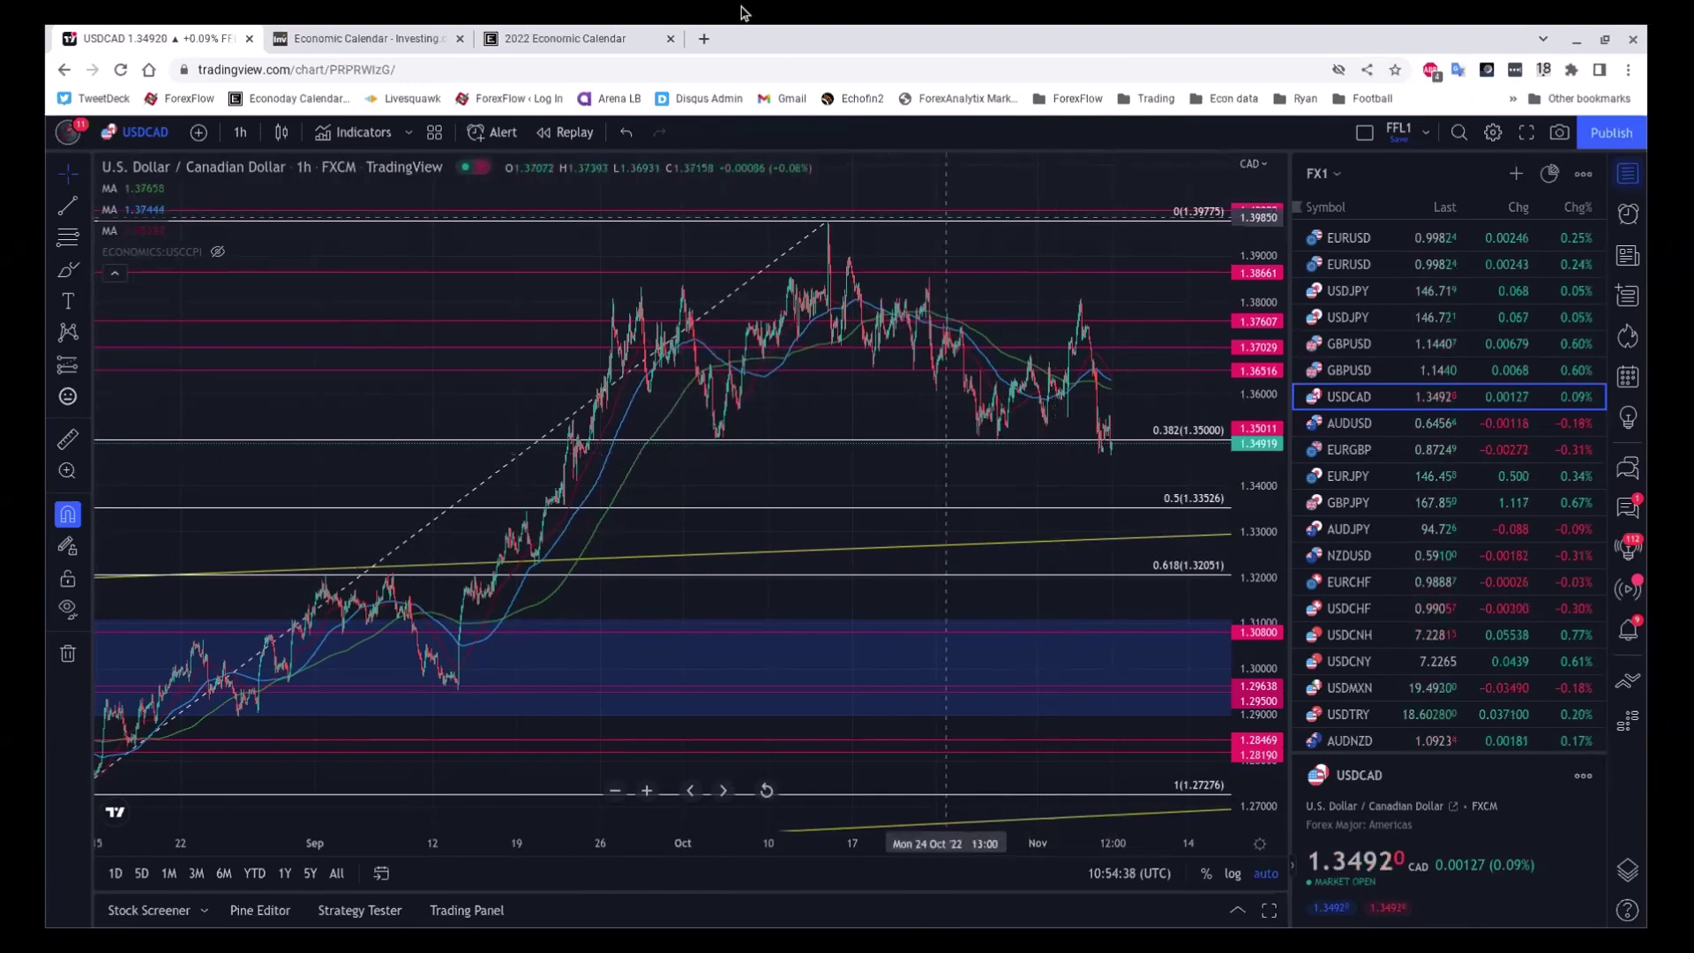
- Change the USDCAD chart interval from 1 hour to 15 minutes
left_click(239, 132)
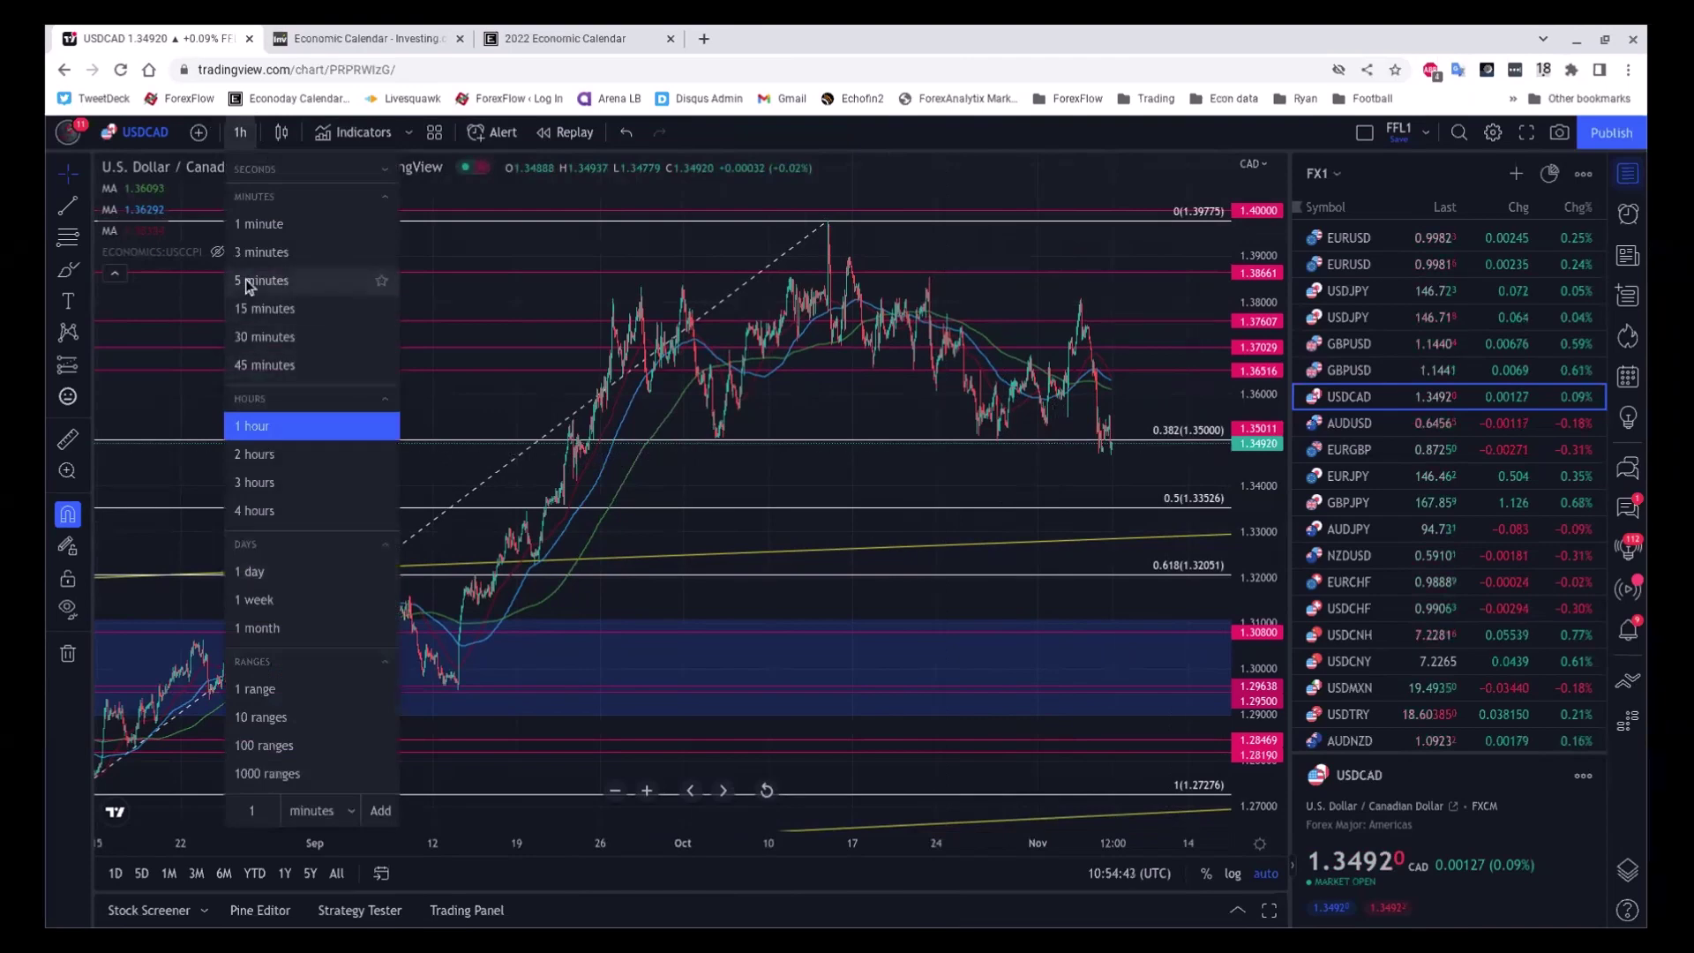
left_click(255, 308)
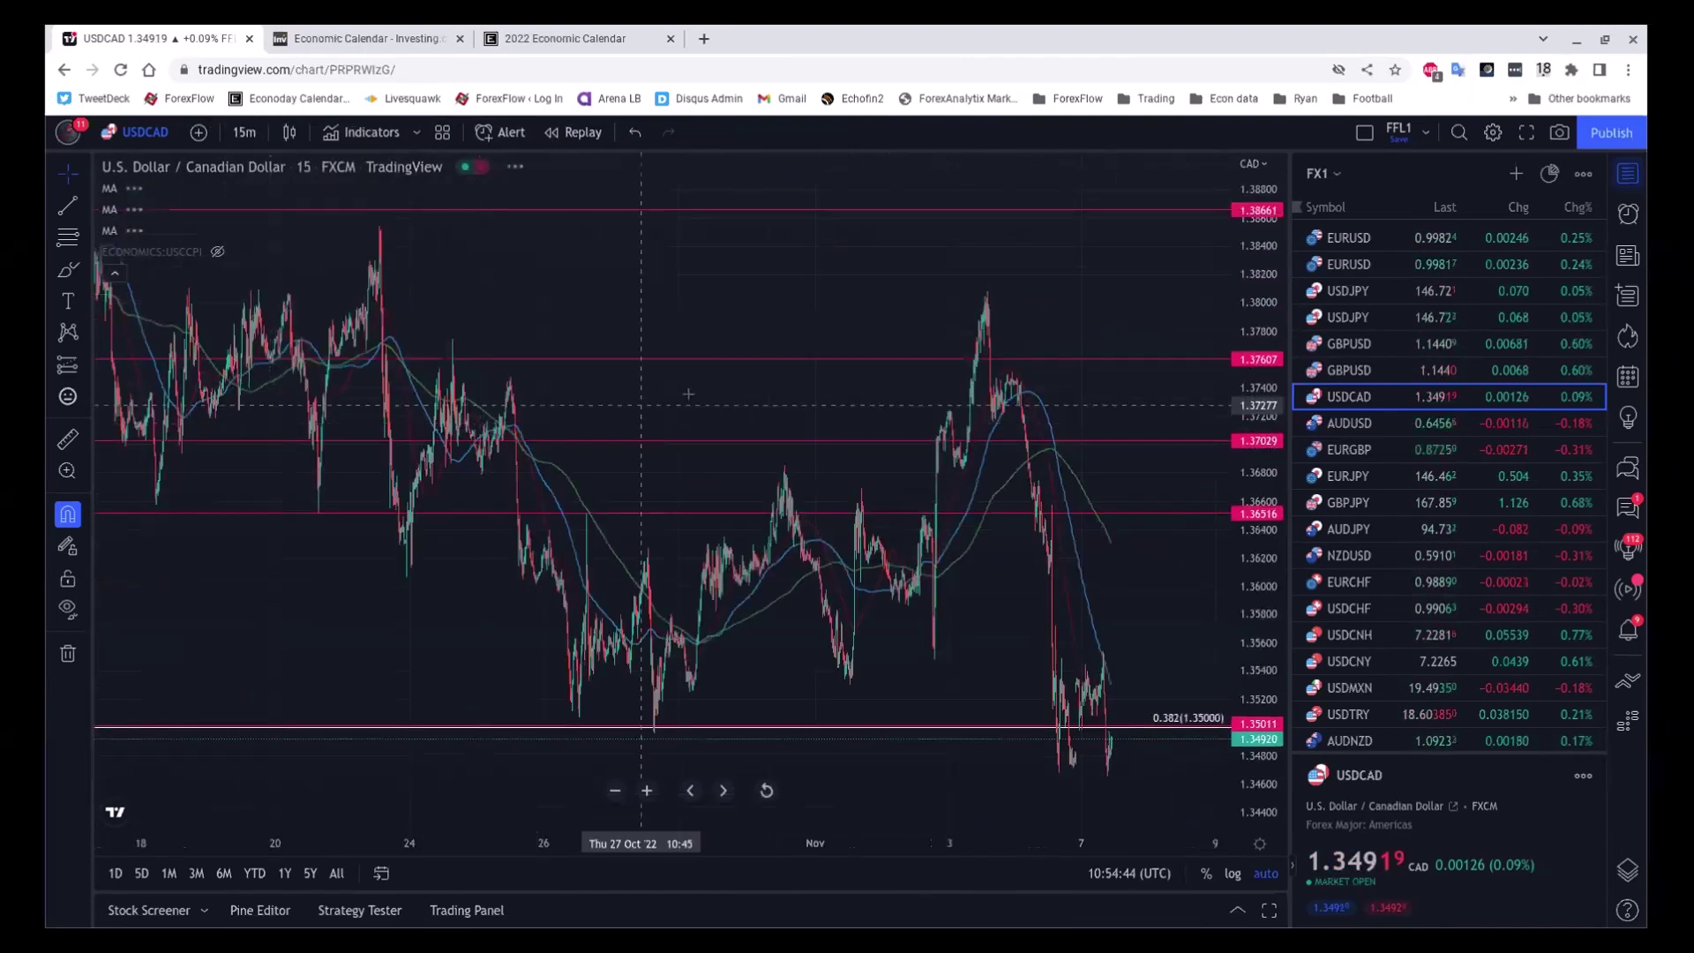
scroll(800, 399, "down", 4)
scroll(799, 398, "up", 4)
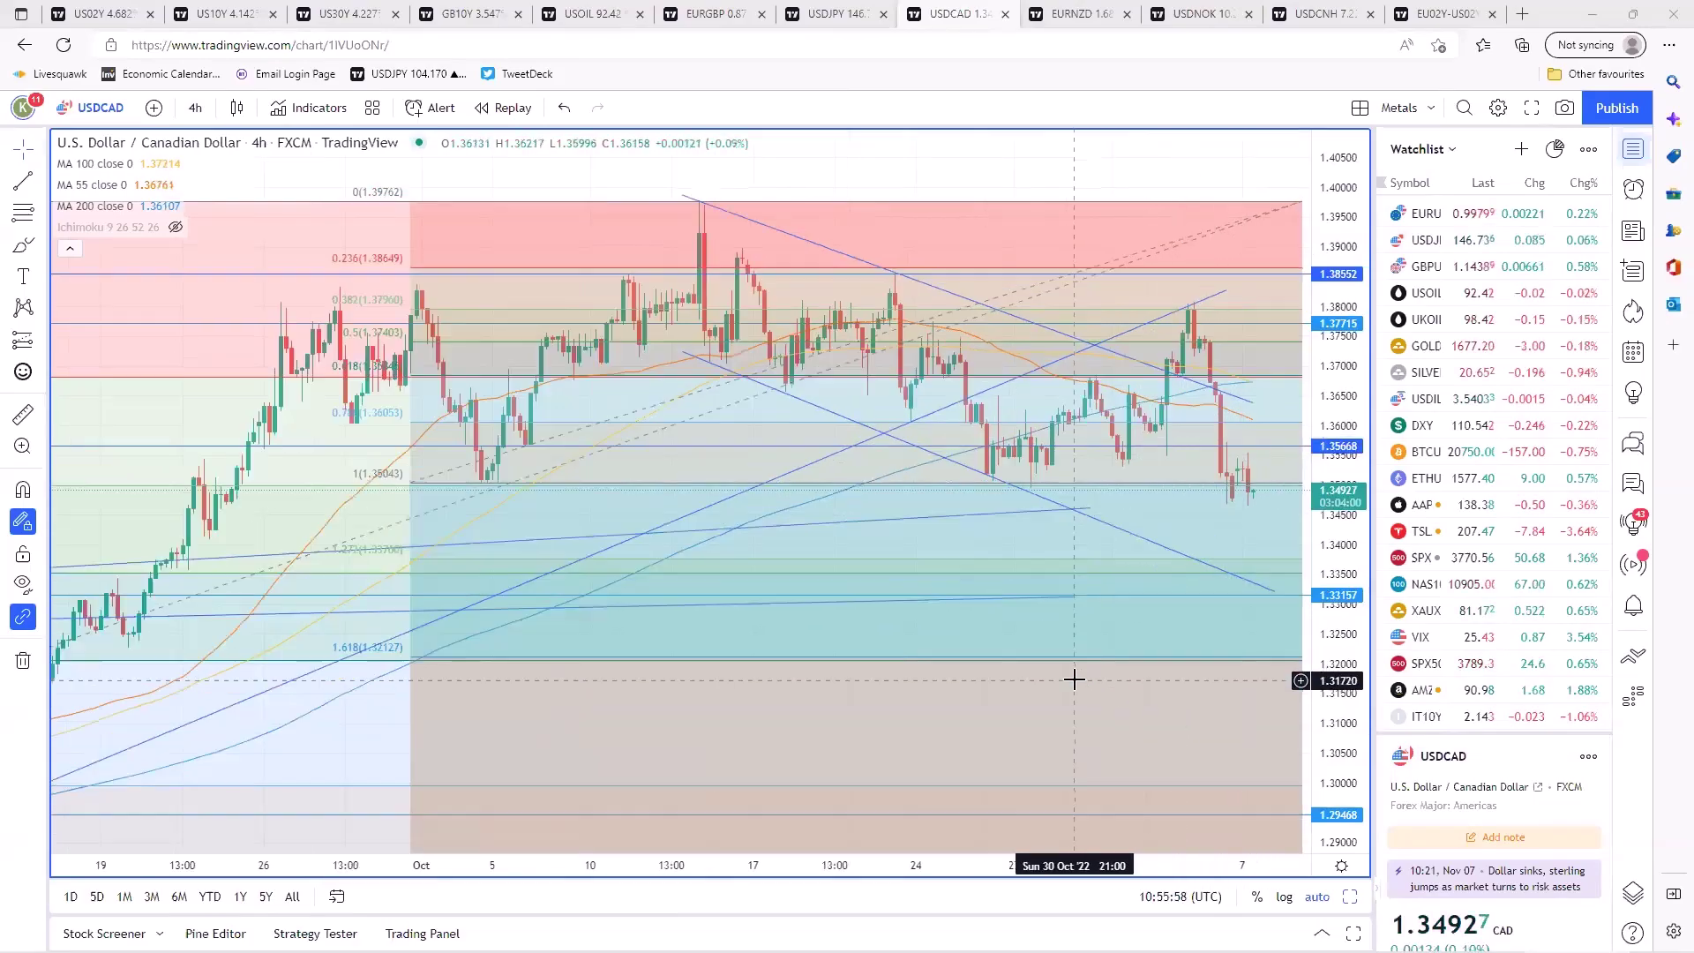
- Stretch the falling lower USDCAD trendline out to the latest candles near 1.3488, then deselect it
scroll(1073, 680, "down", 1)
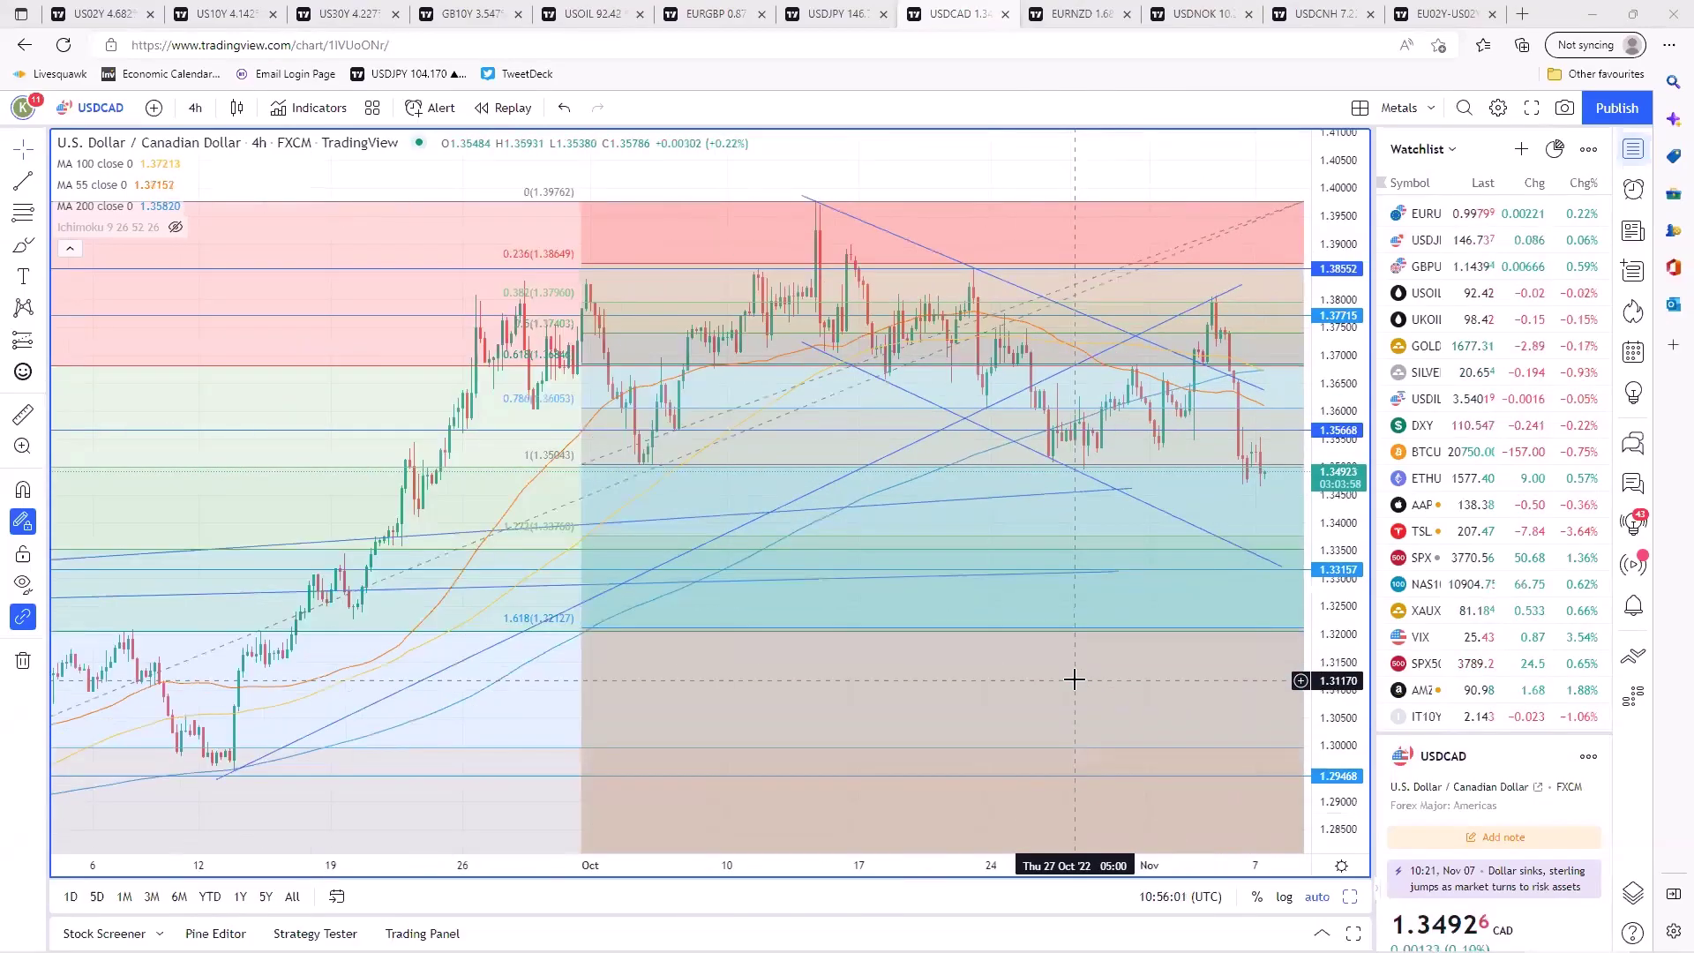
scroll(1073, 679, "down", 1)
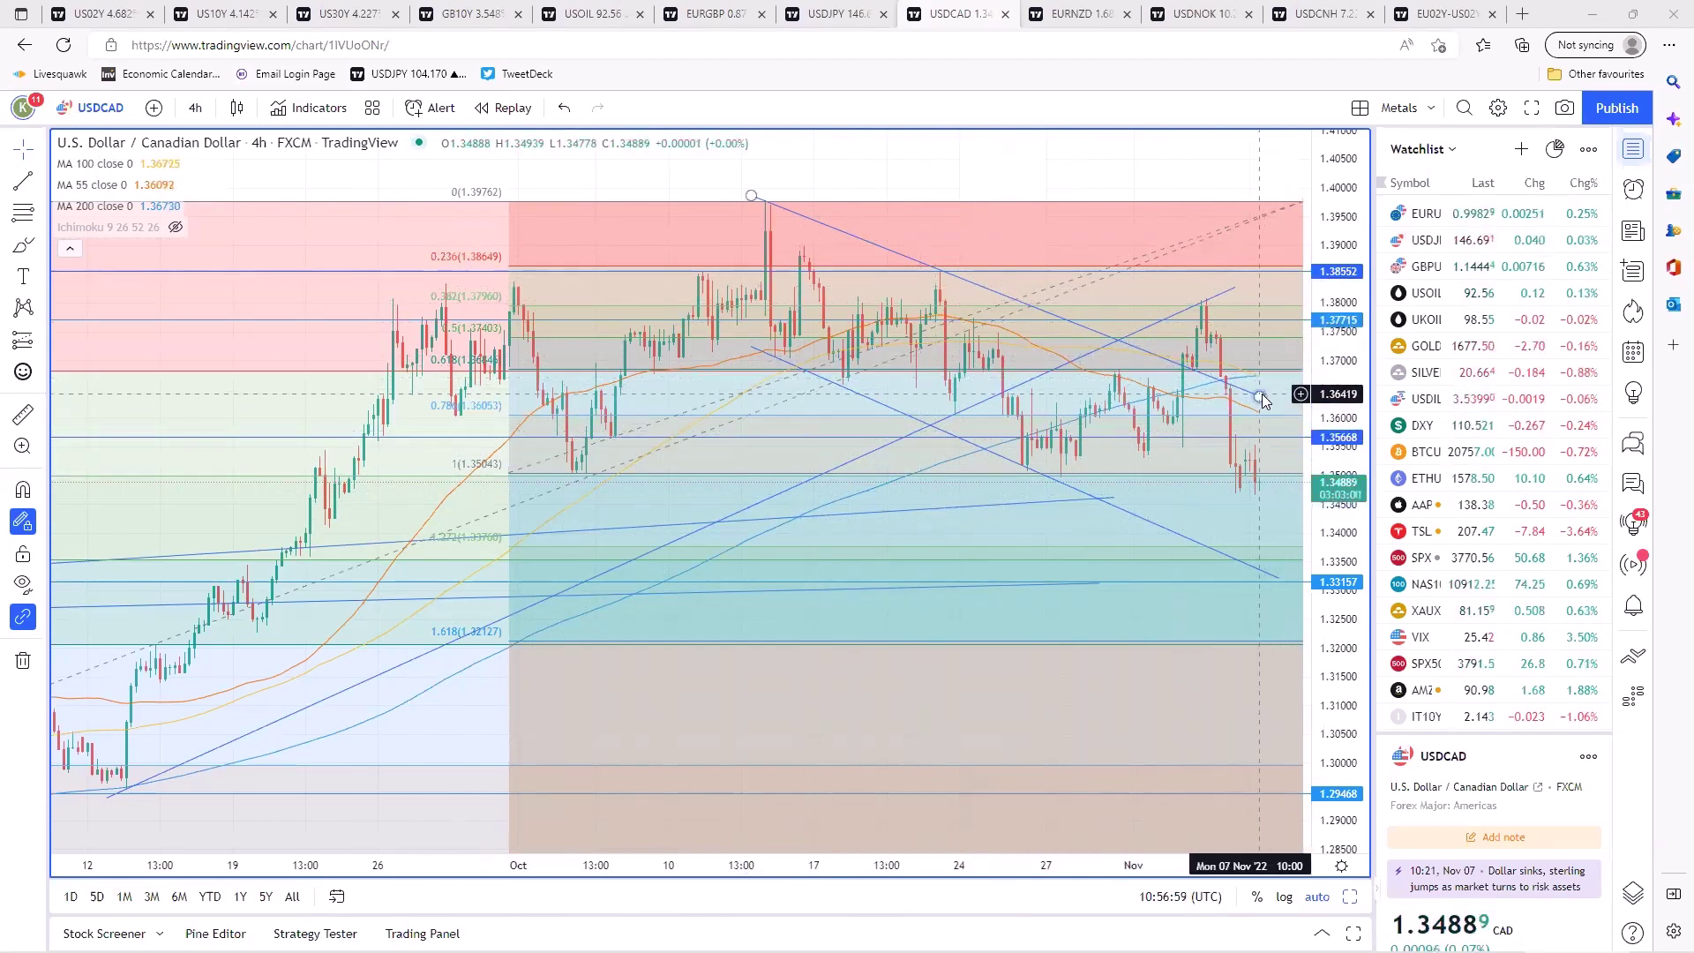
left_click_drag(1262, 400, 1298, 414)
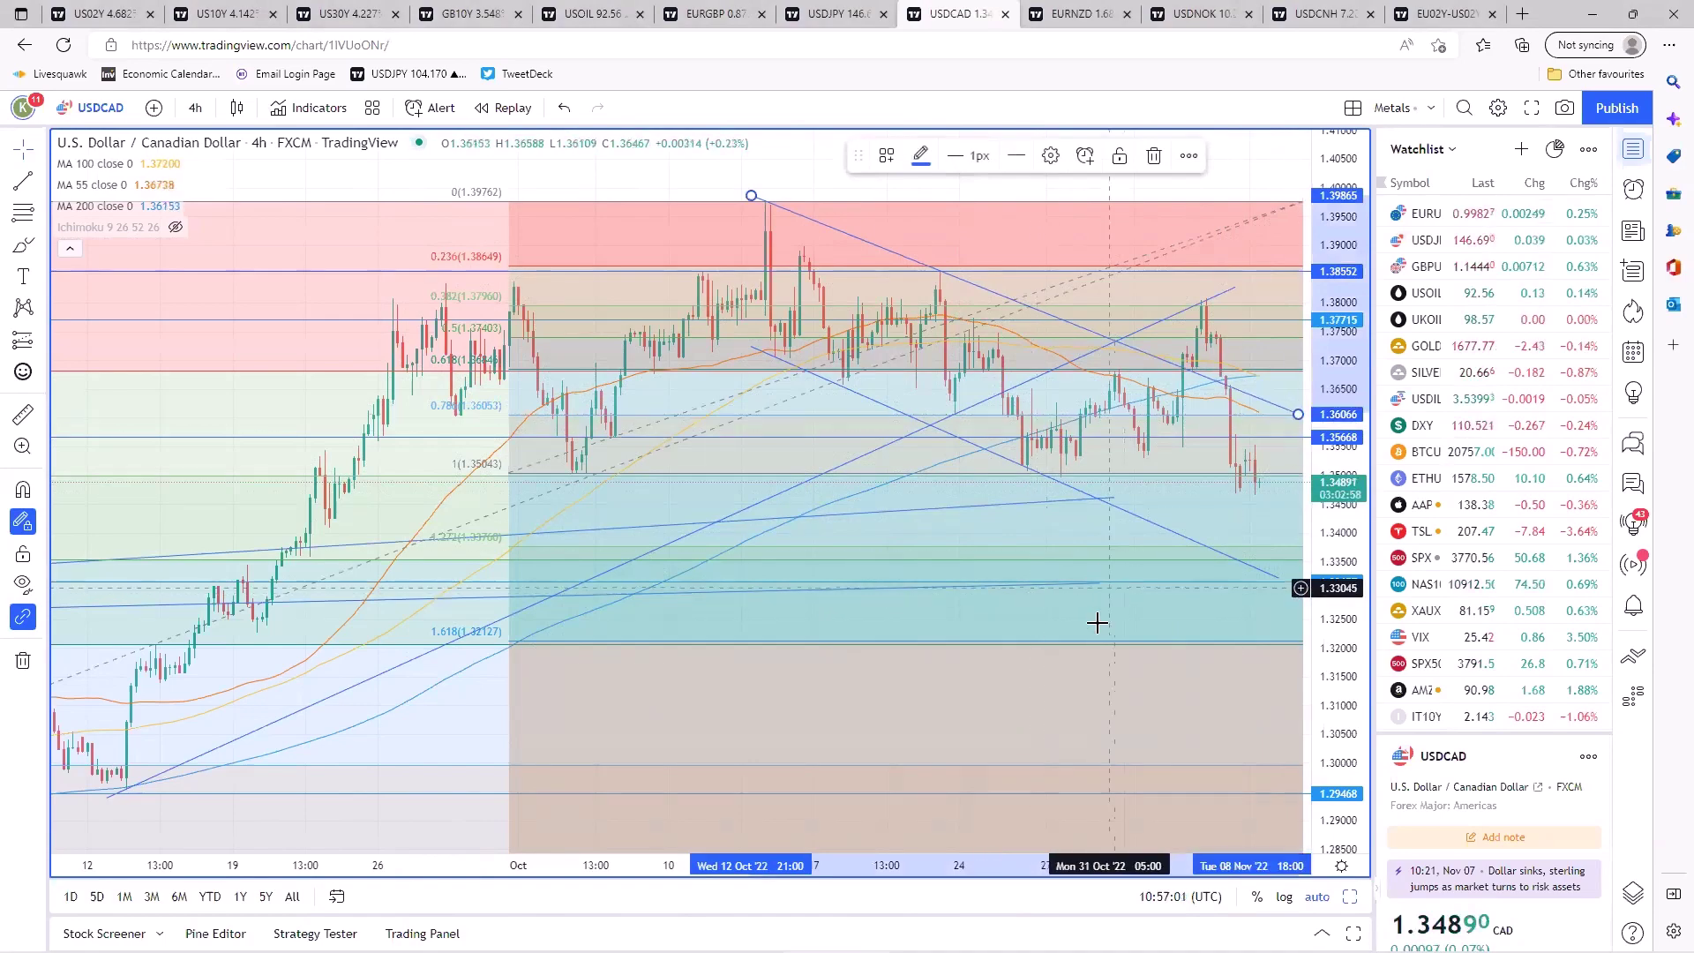
scroll(1093, 624, "down", 3)
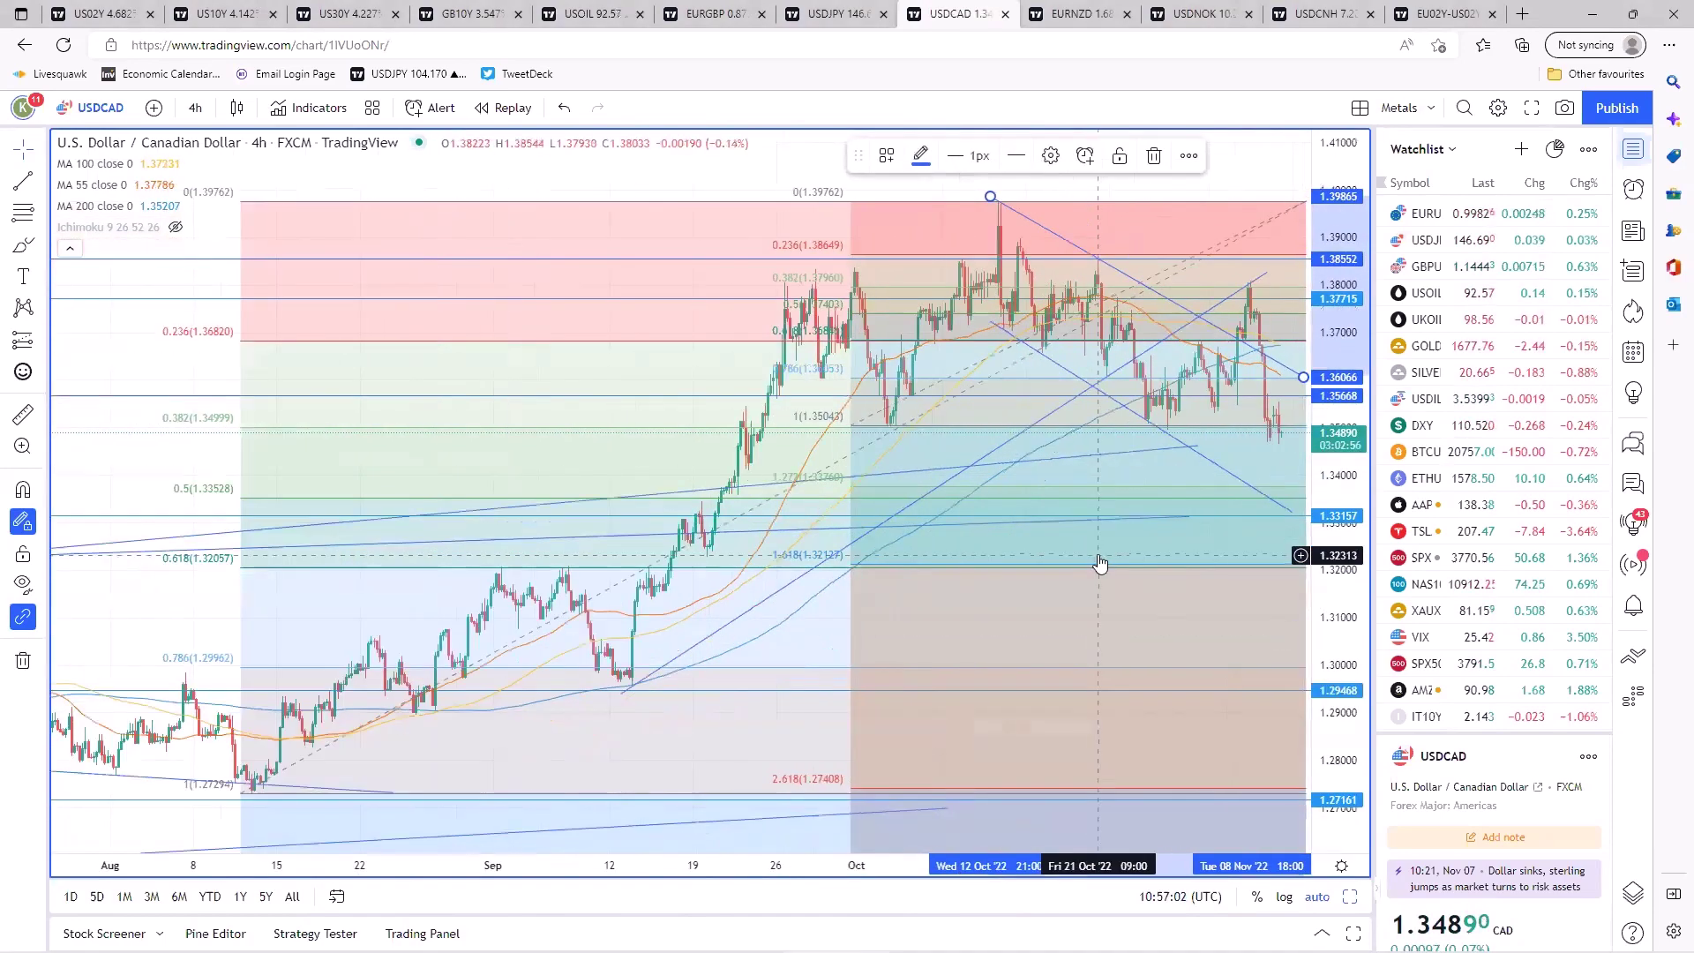
scroll(1099, 563, "up", 2)
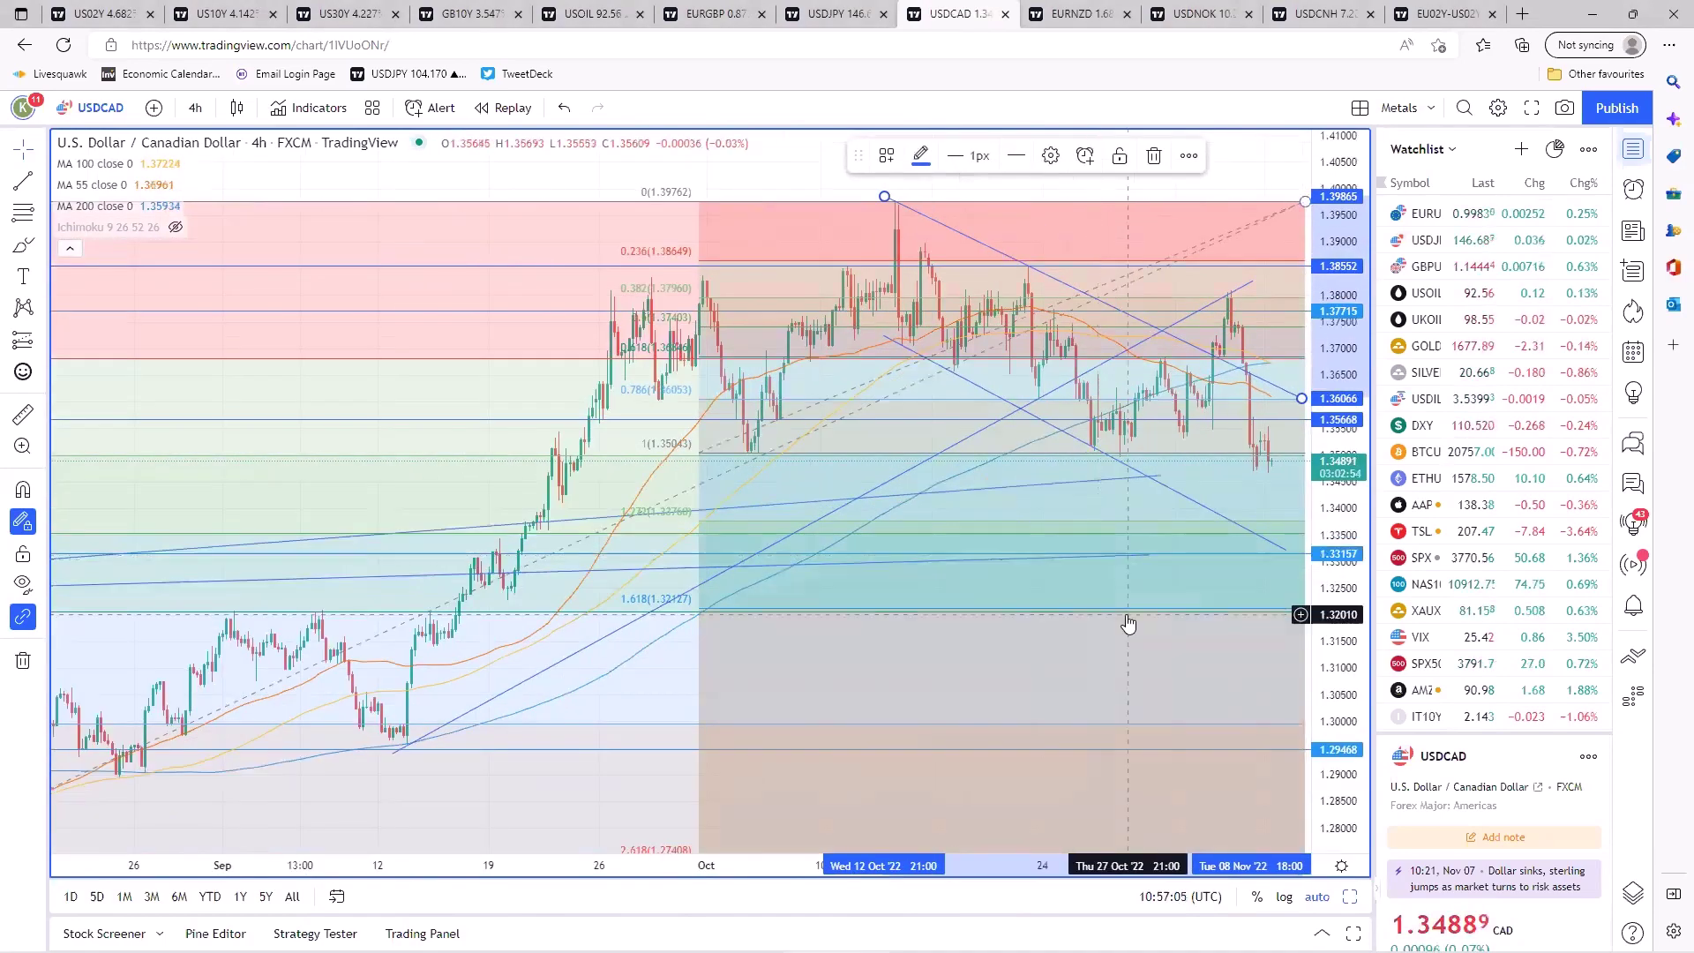
scroll(1127, 659, "down", 4)
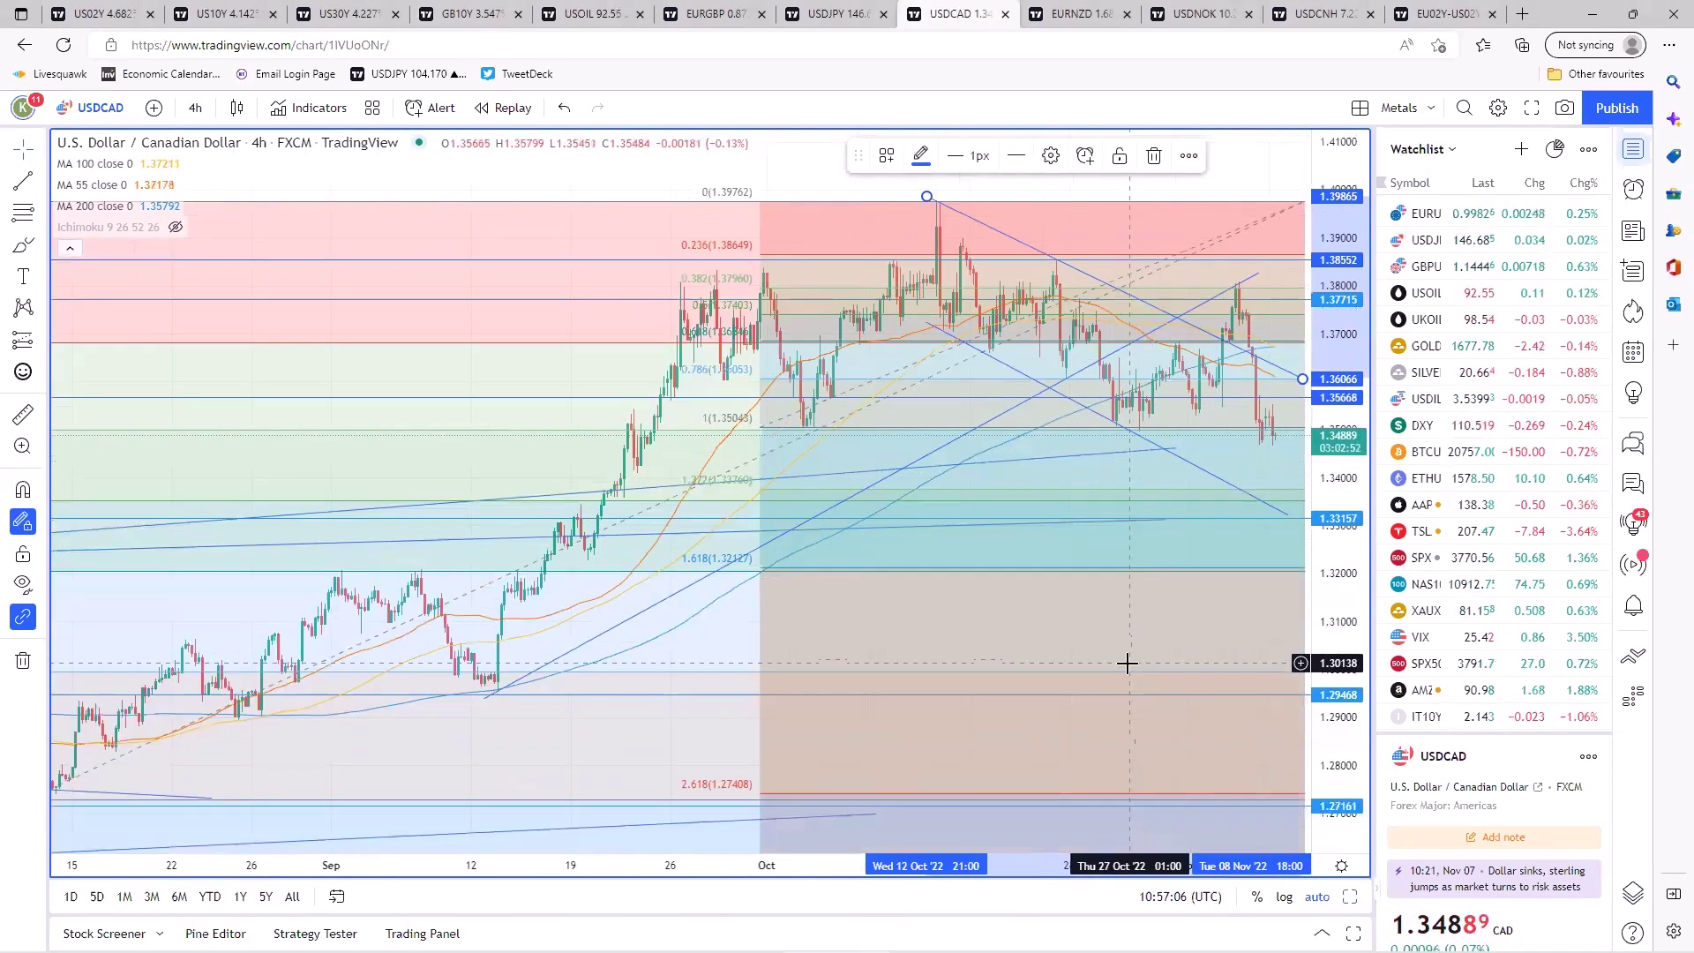
left_click_drag(1251, 410, 1315, 403)
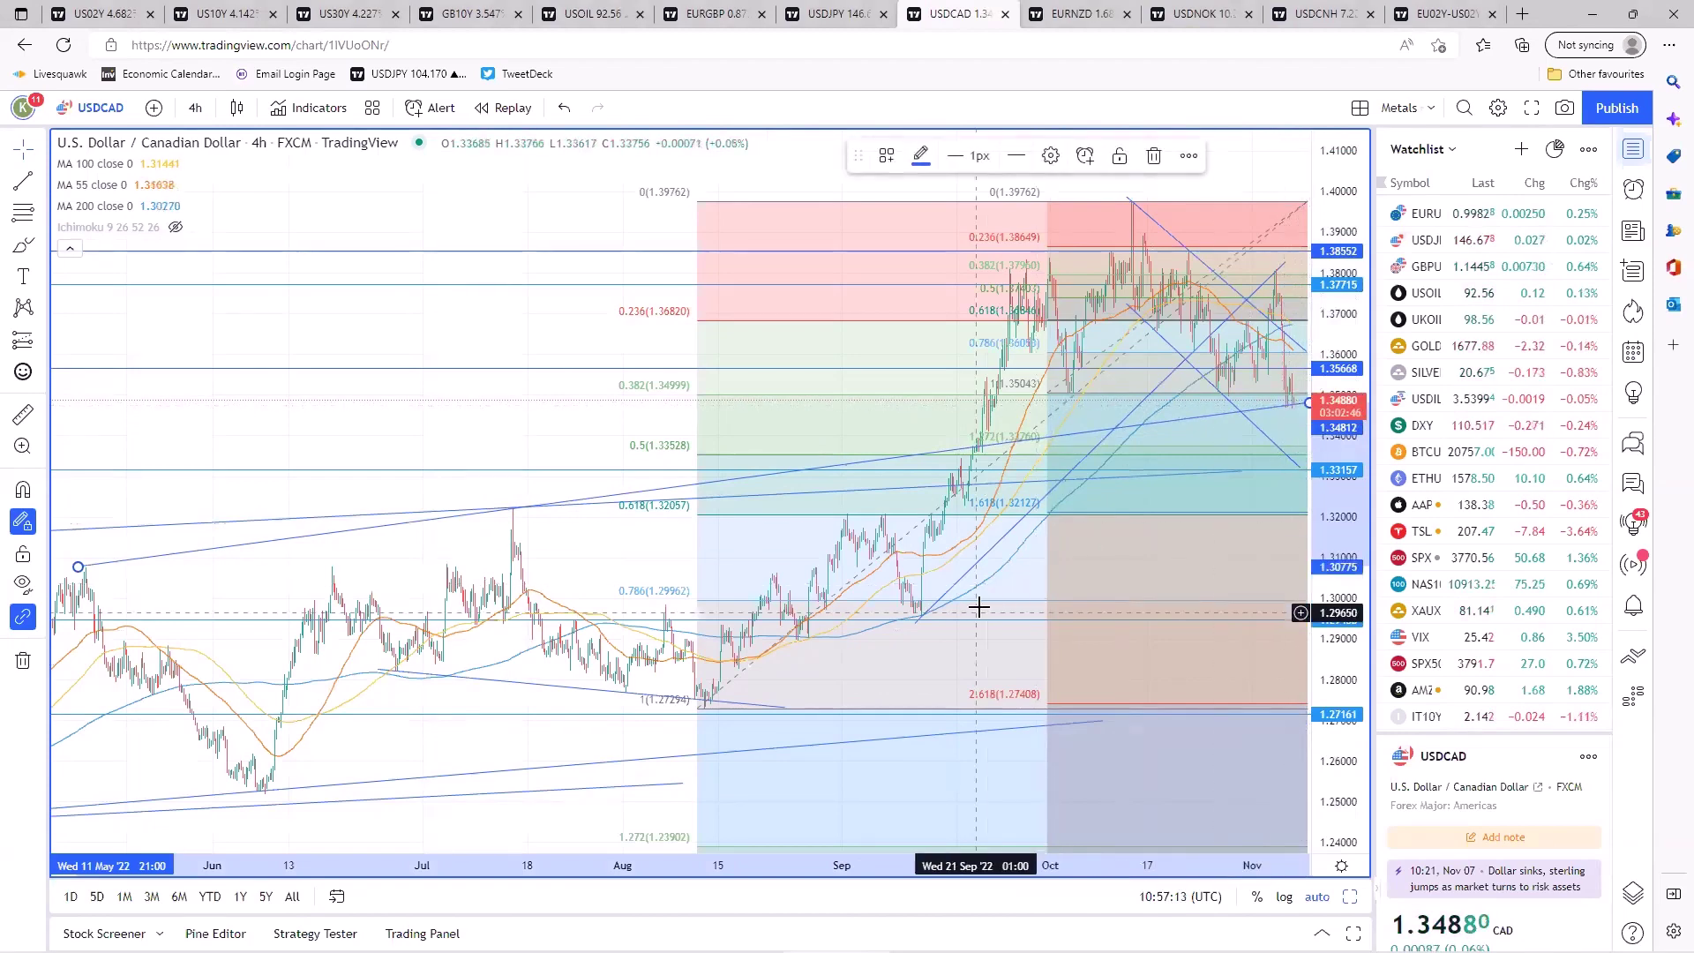
left_click(1014, 605)
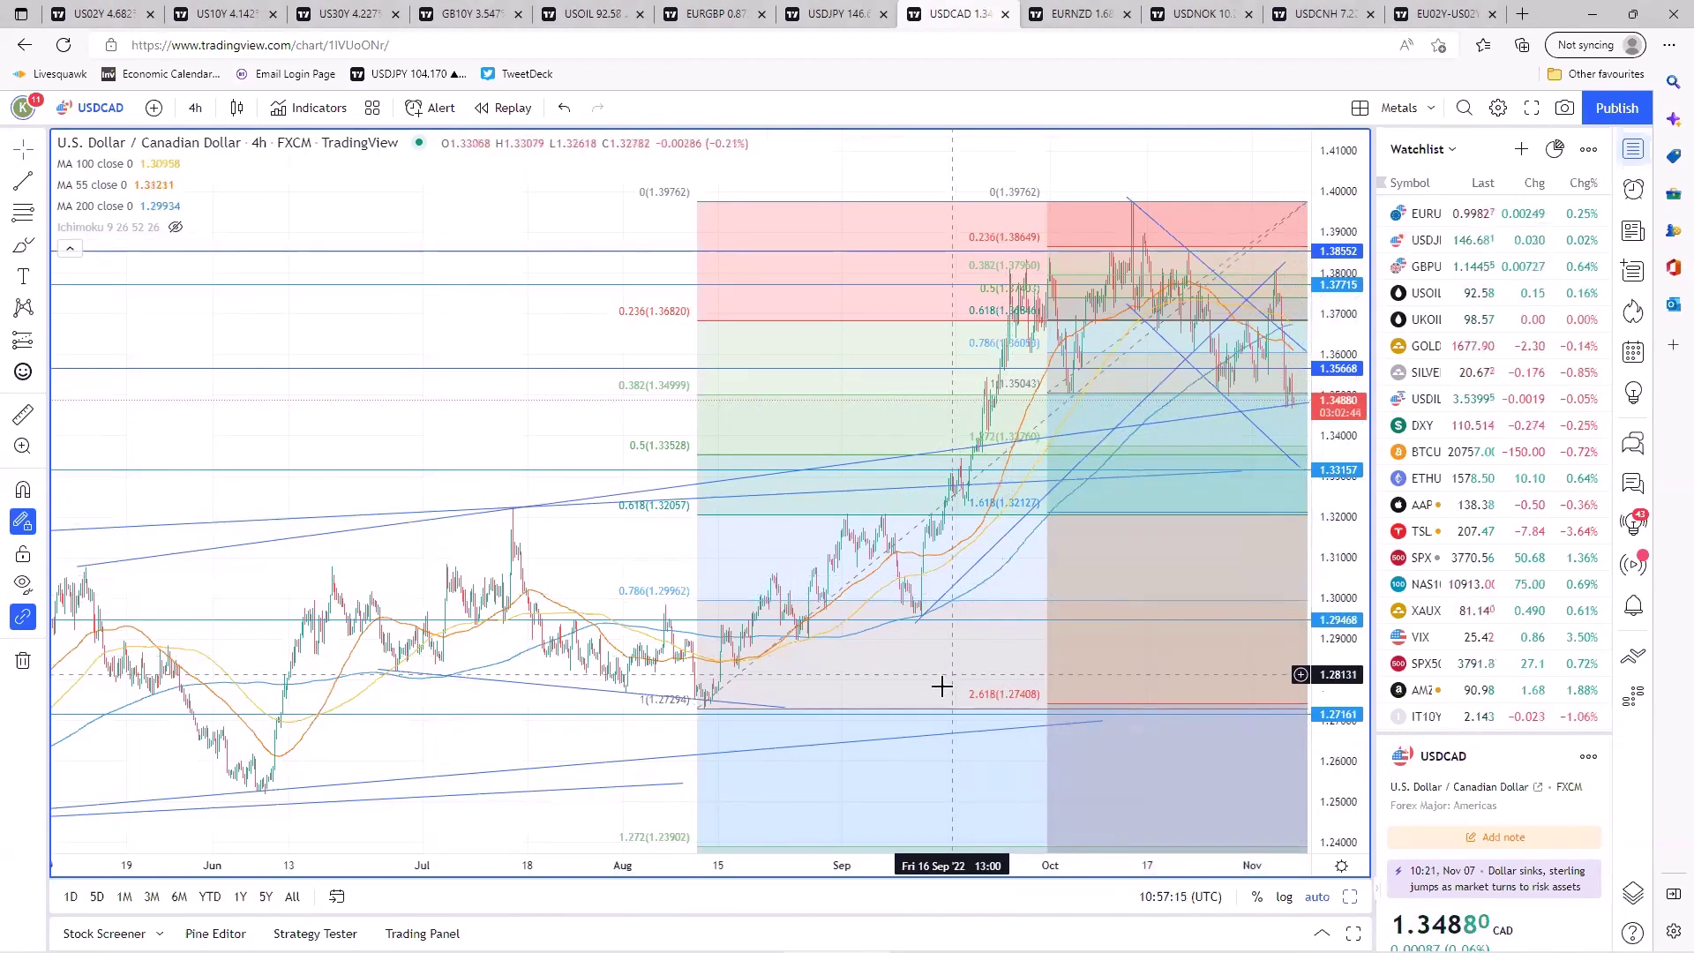
scroll(936, 697, "up", 5)
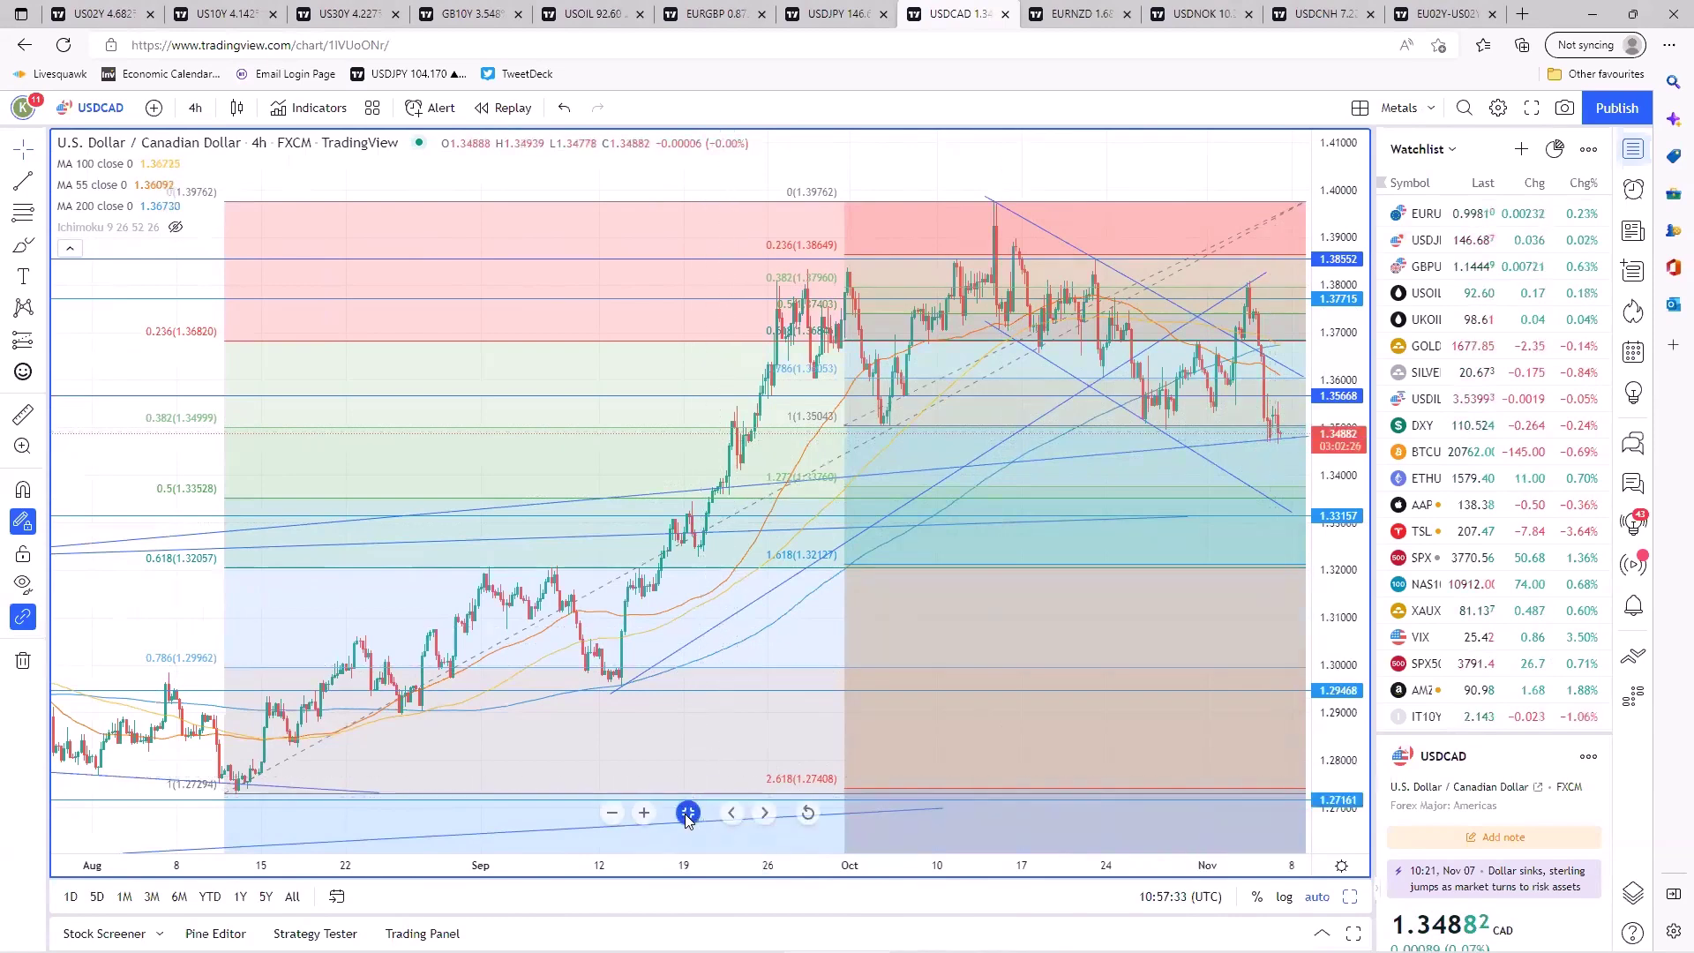
- Leave the USDCAD layout and maximize the USDCNH 4-hour chart in its own layout
left_click(688, 812)
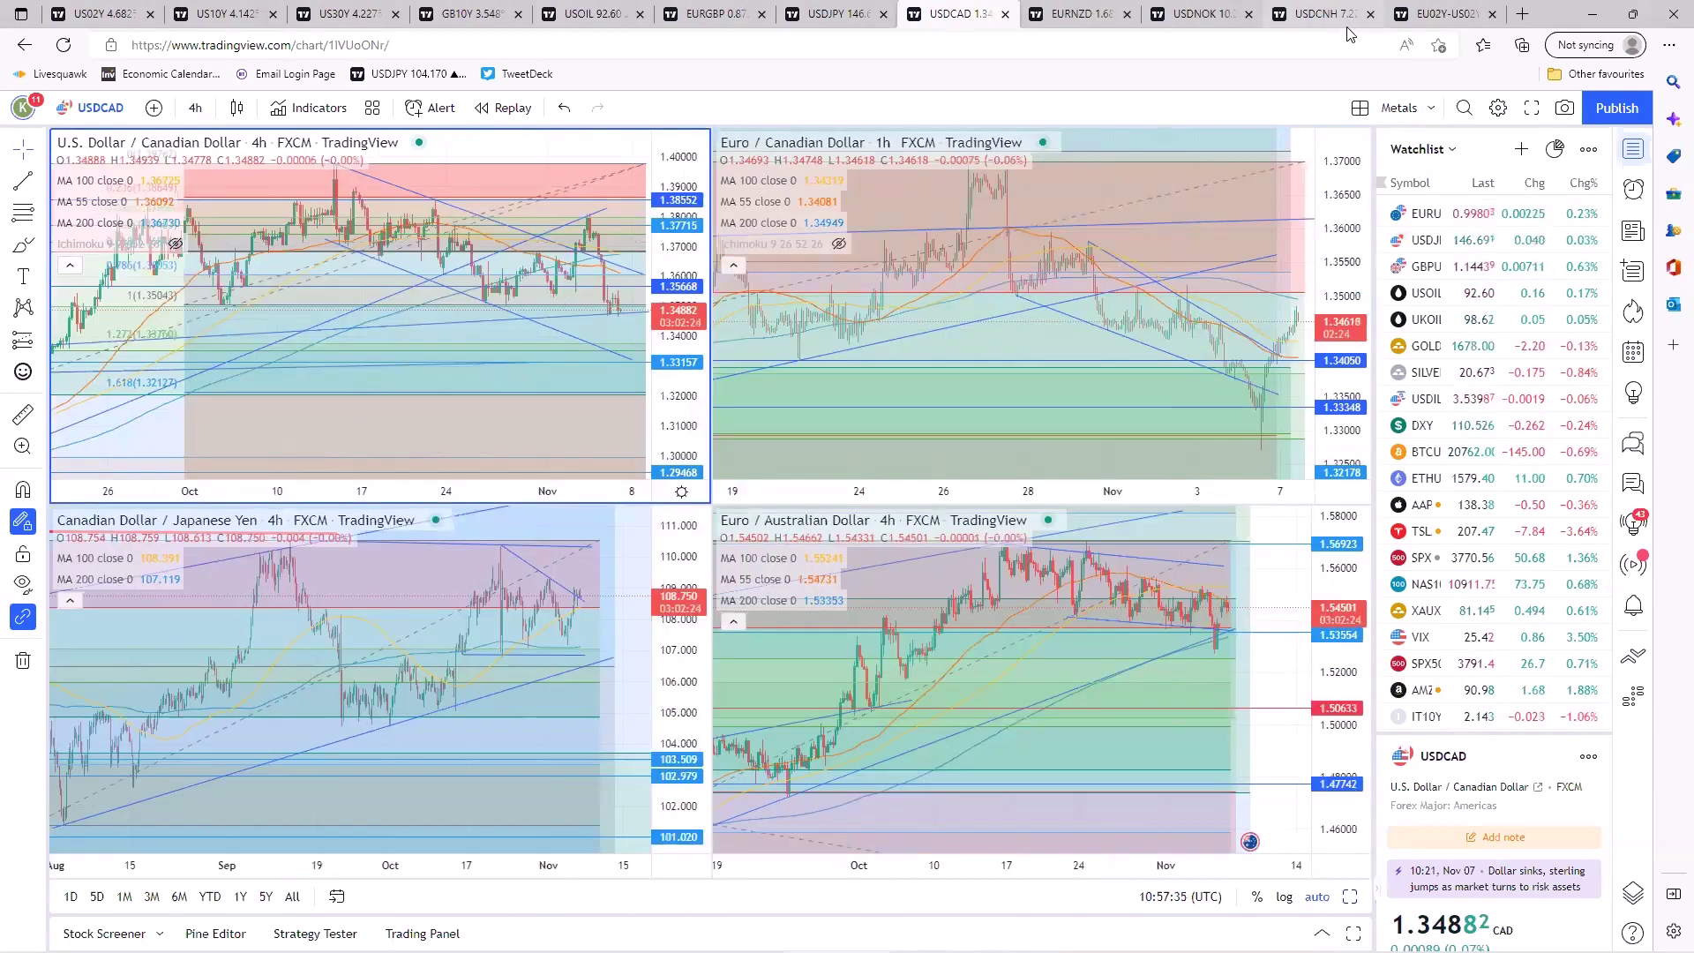
left_click(1351, 16)
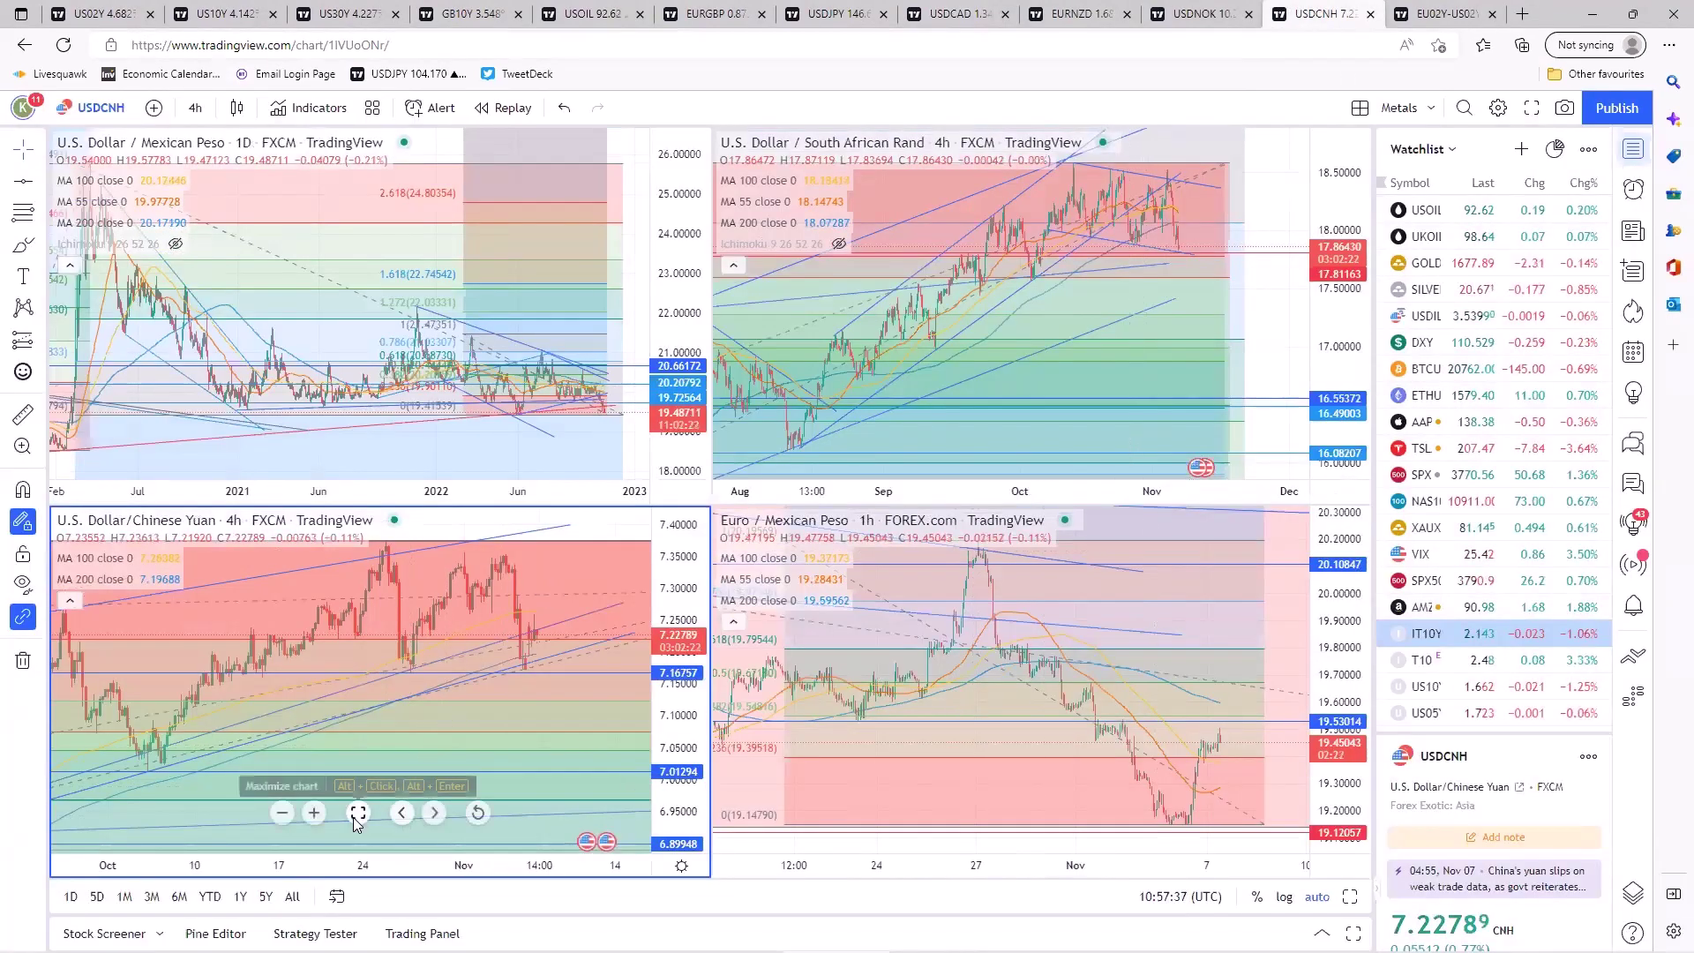
left_click(356, 813)
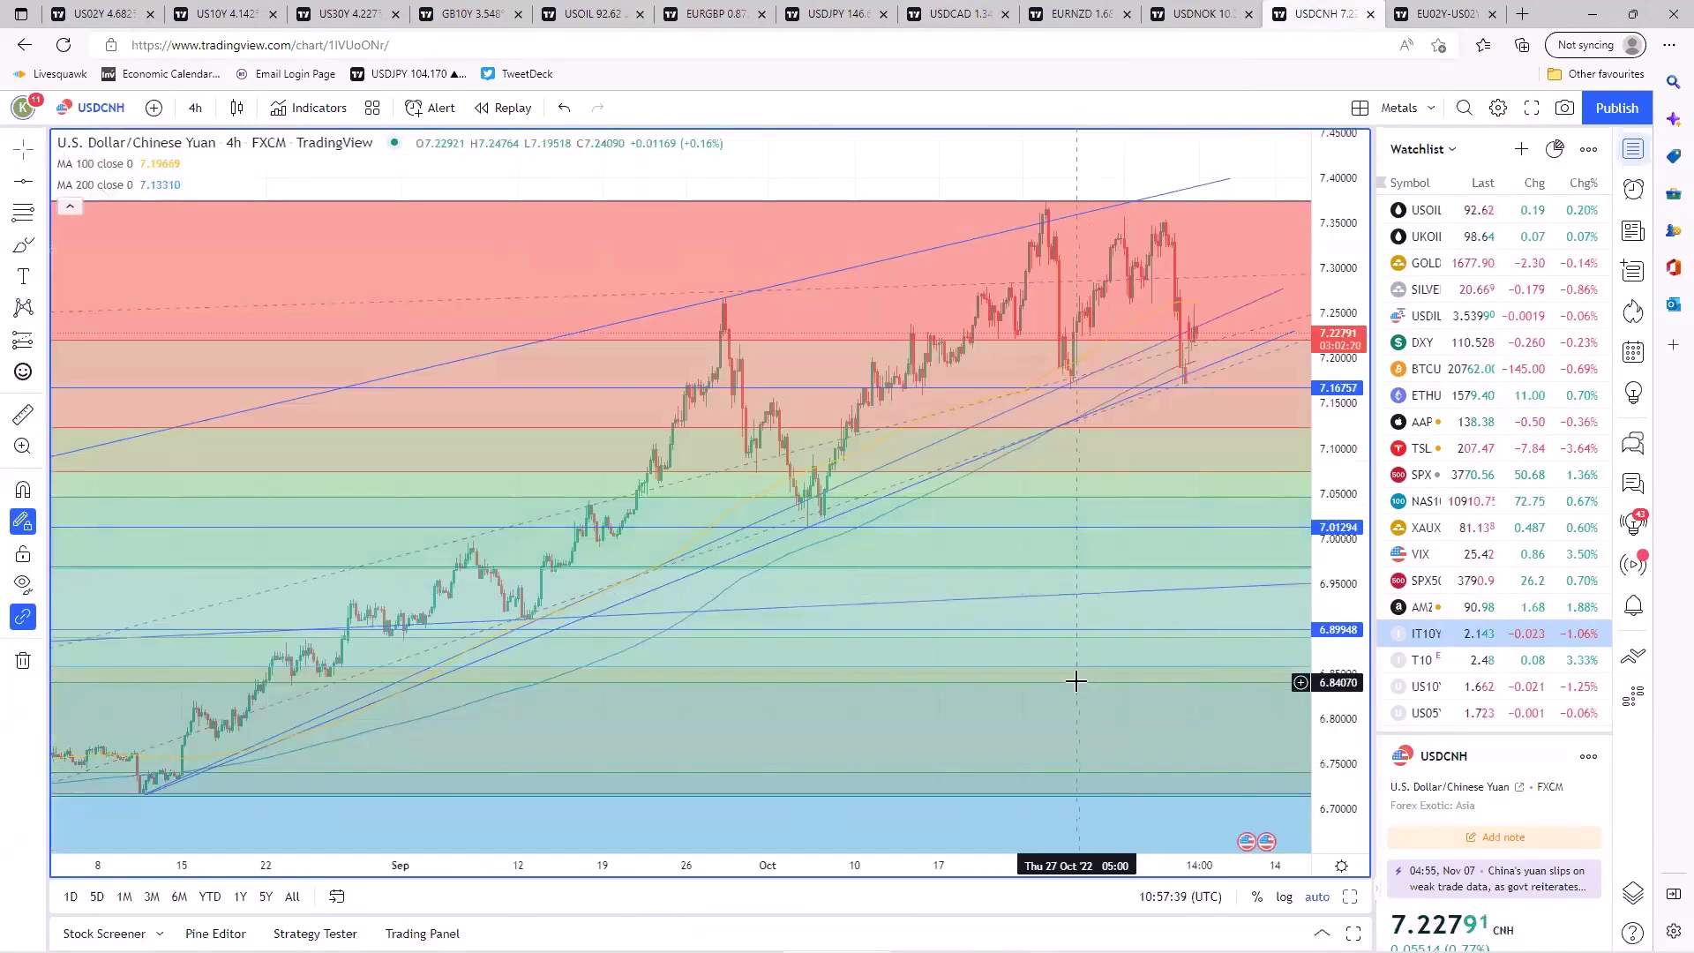
scroll(1076, 680, "down", 5)
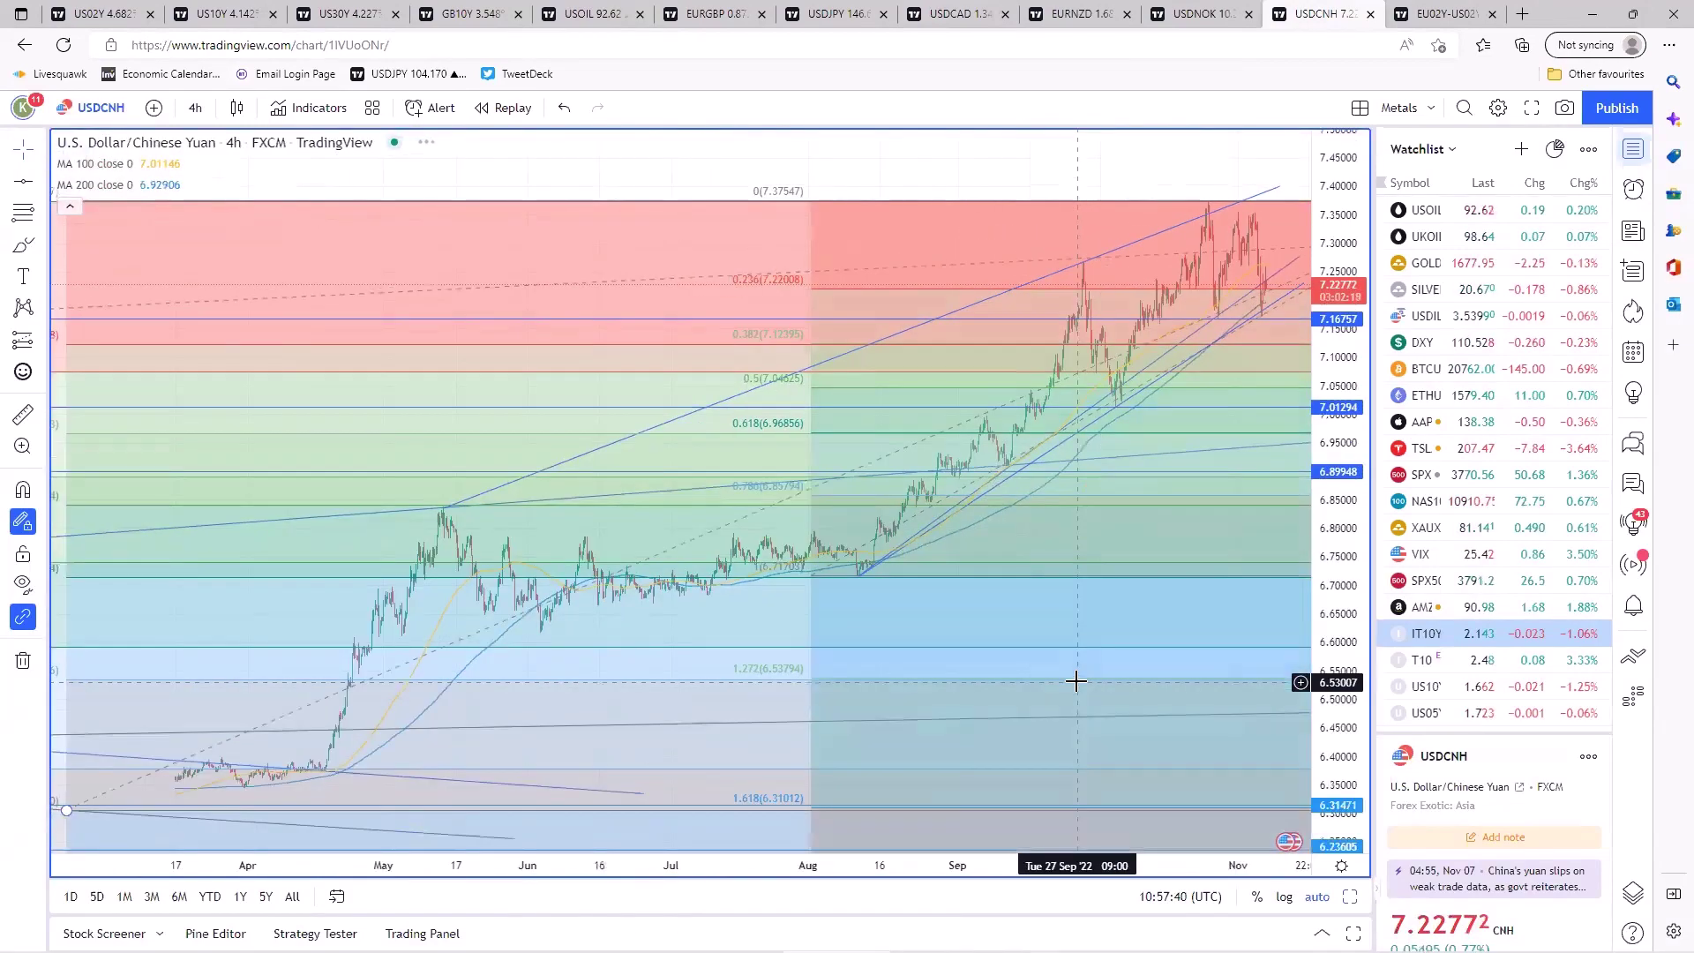
scroll(1075, 680, "up", 2)
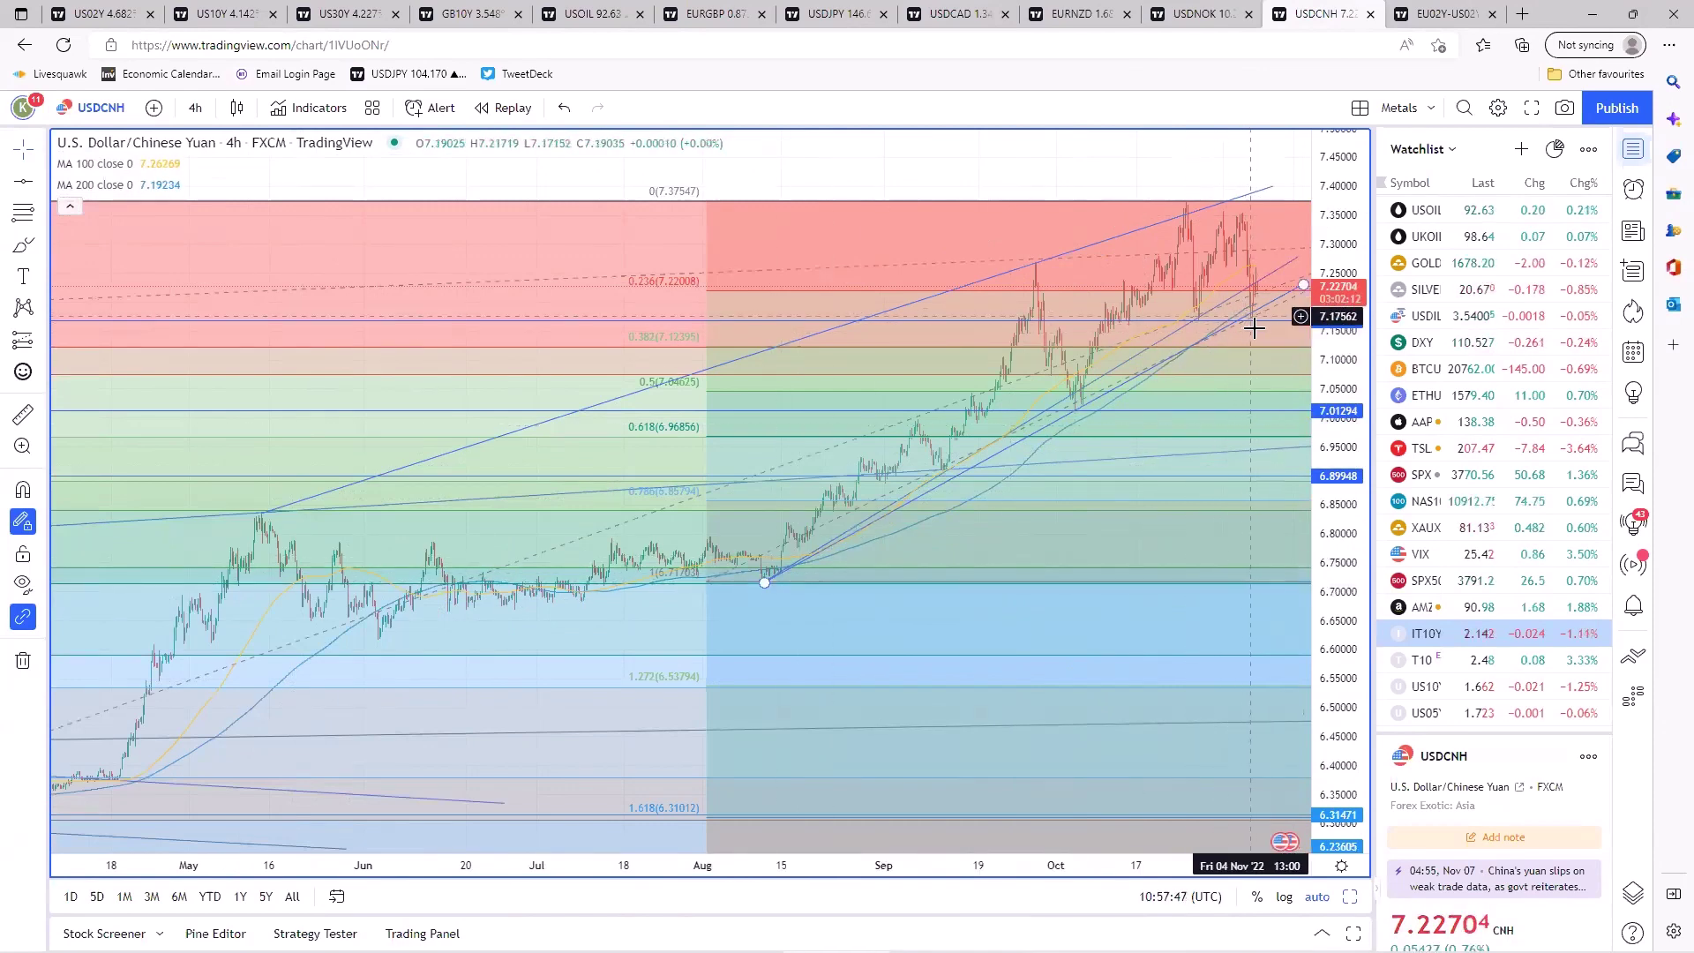
scroll(1147, 489, "up", 2)
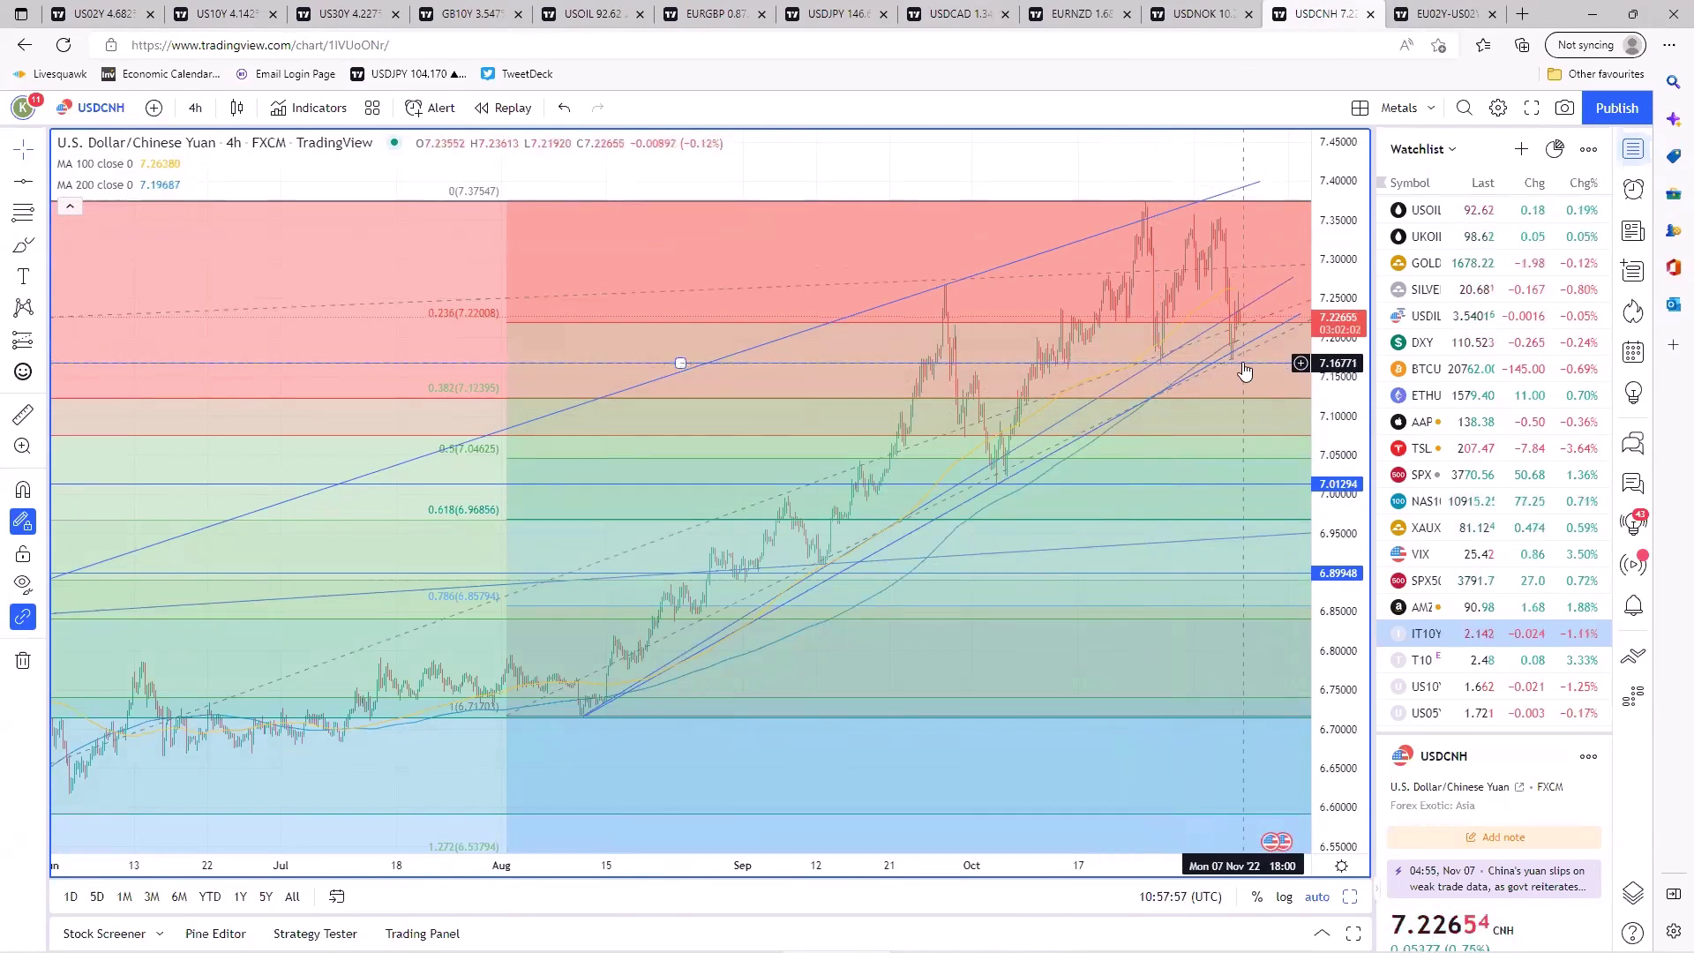
- Remove the rising trendline from the August low on the USDCNH 4-hour chart
right_click(1249, 306)
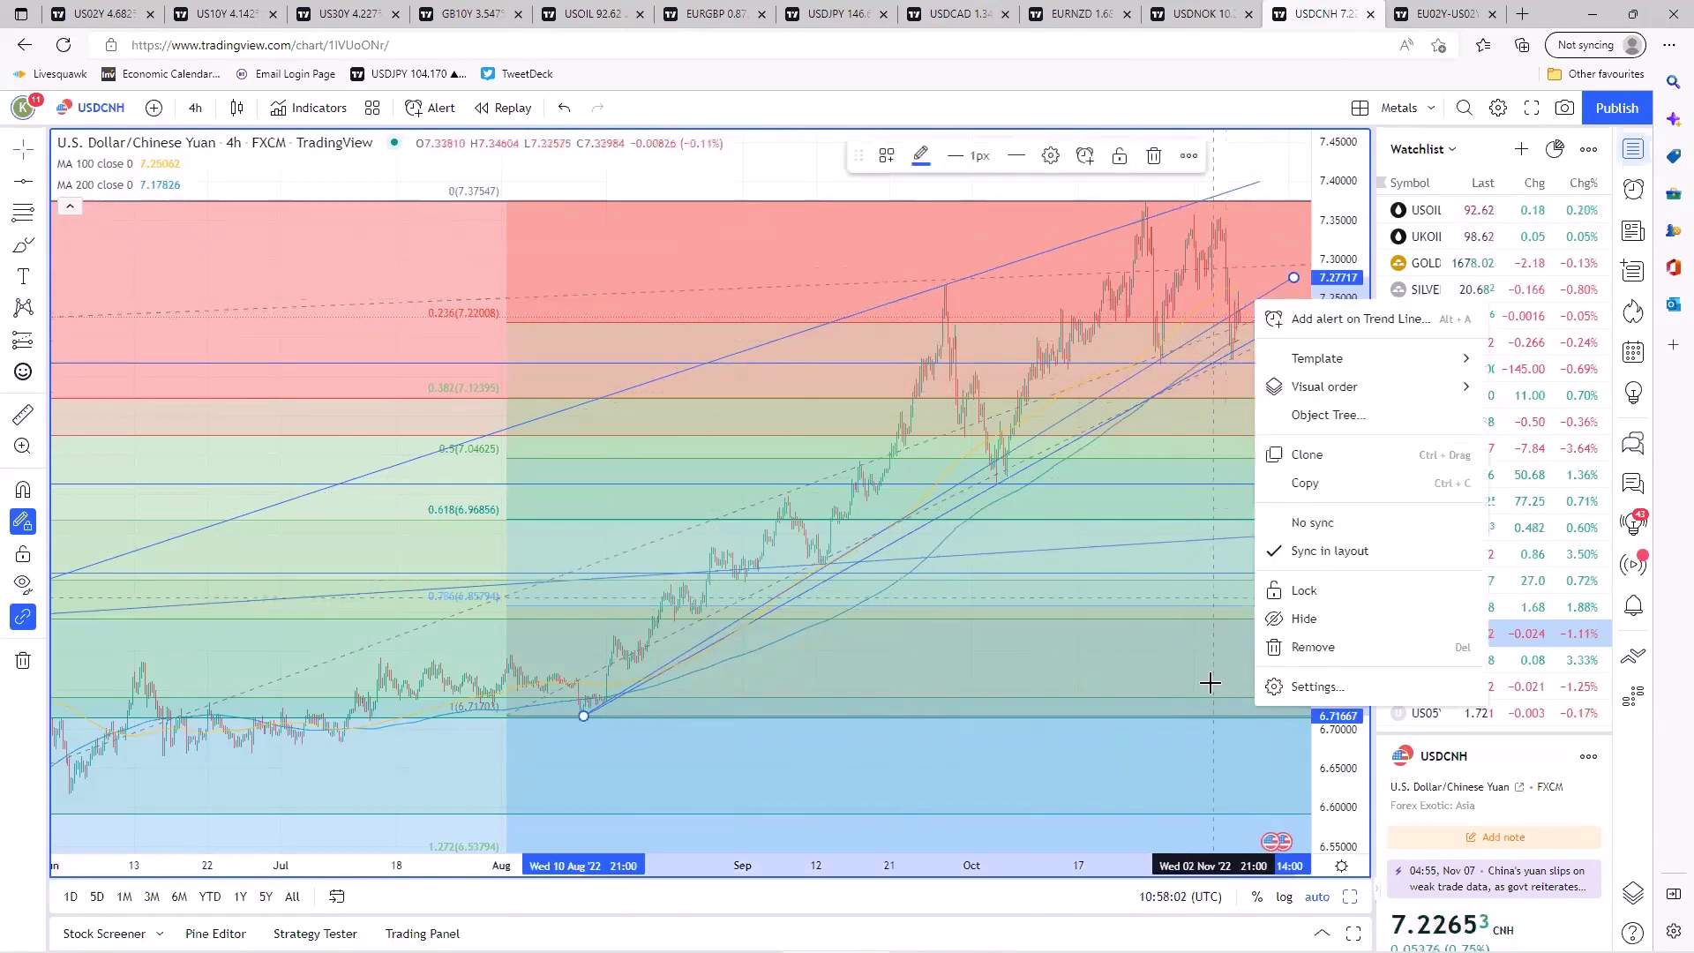
left_click(1296, 653)
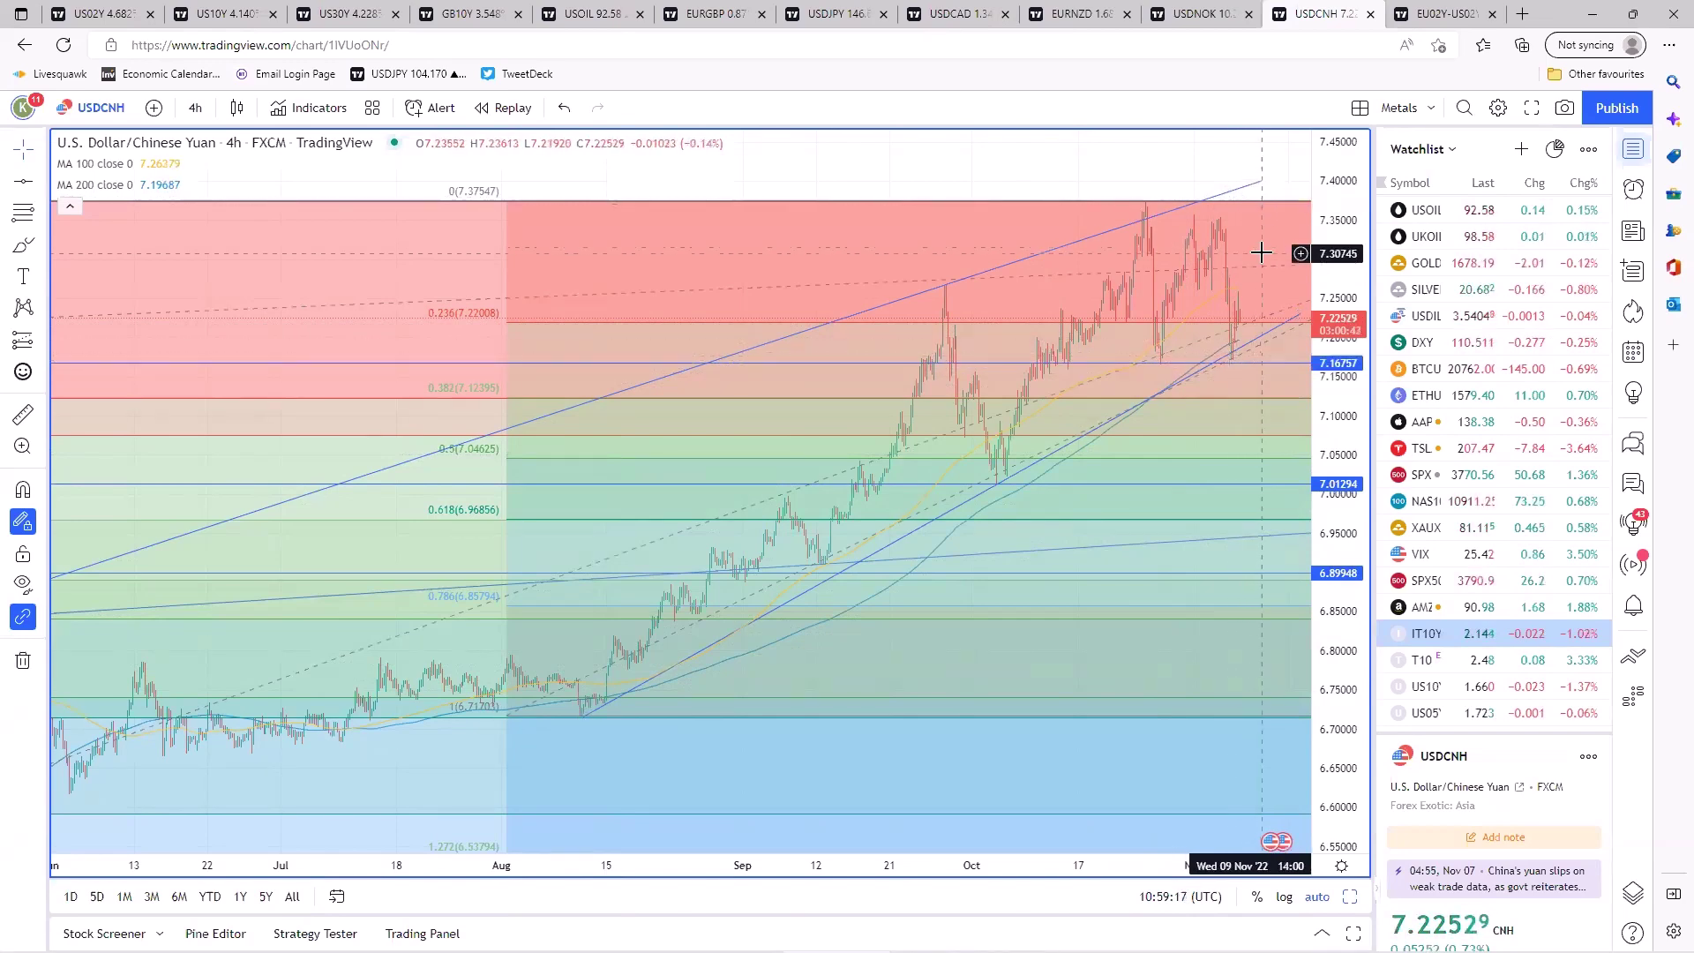
- Restore the USDCNH four-chart layout and switch over to the USDJPY chart layout
left_click(1237, 363)
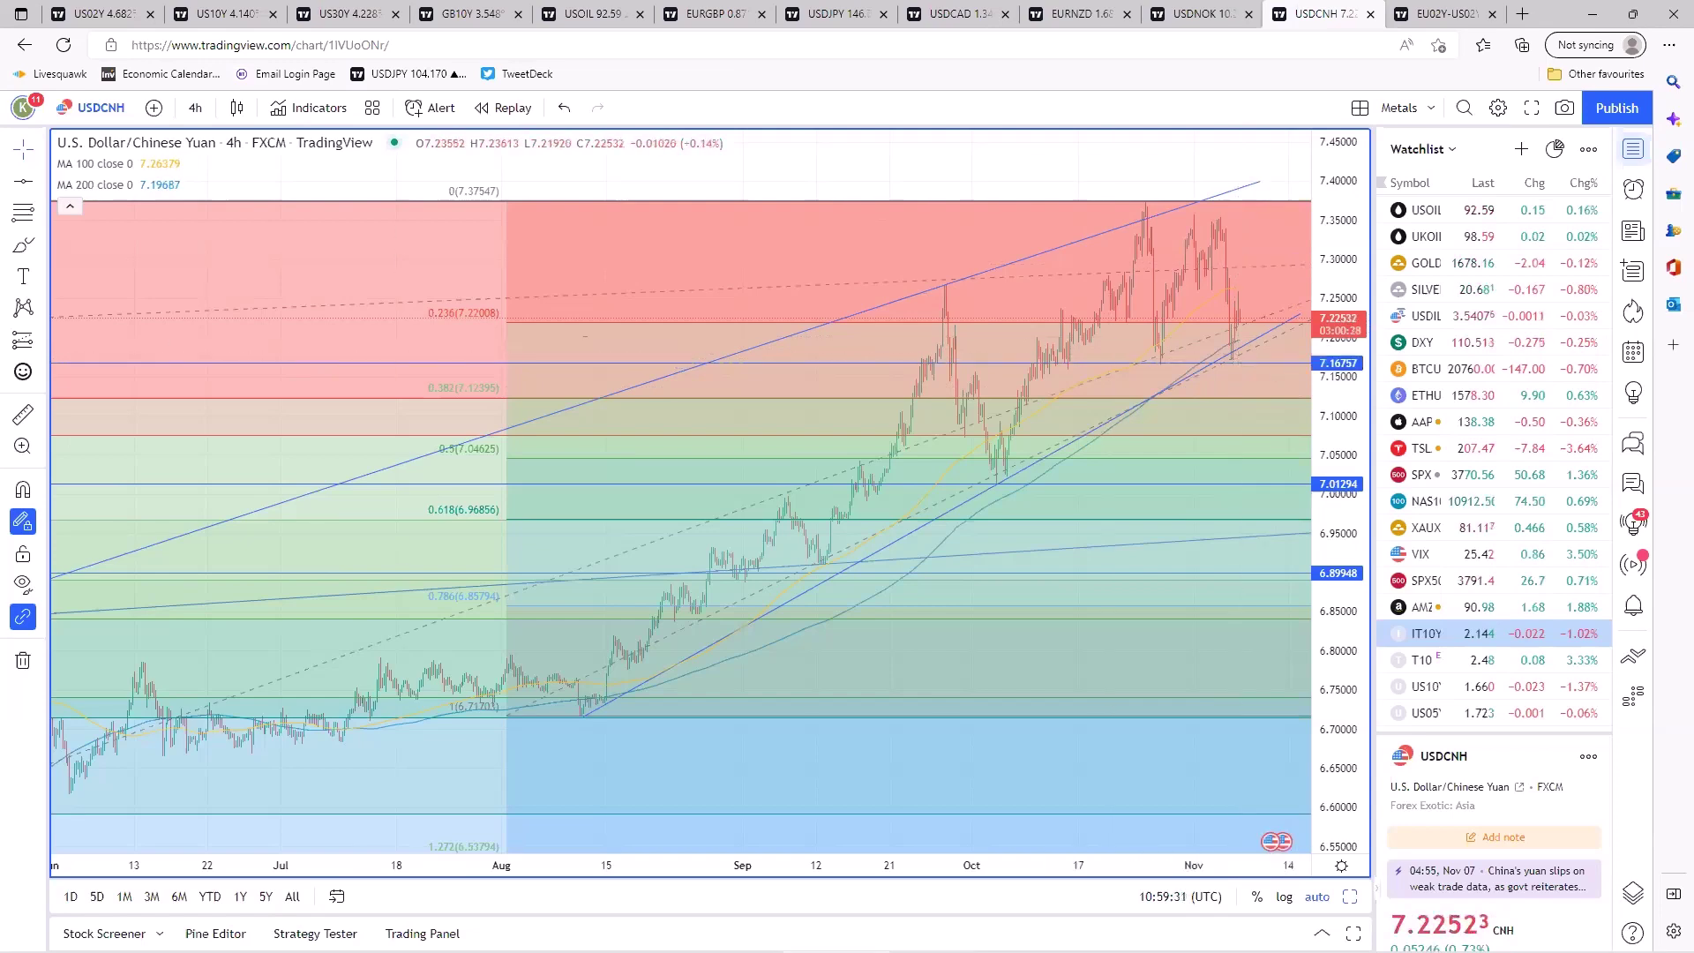
mouse_move(745, 833)
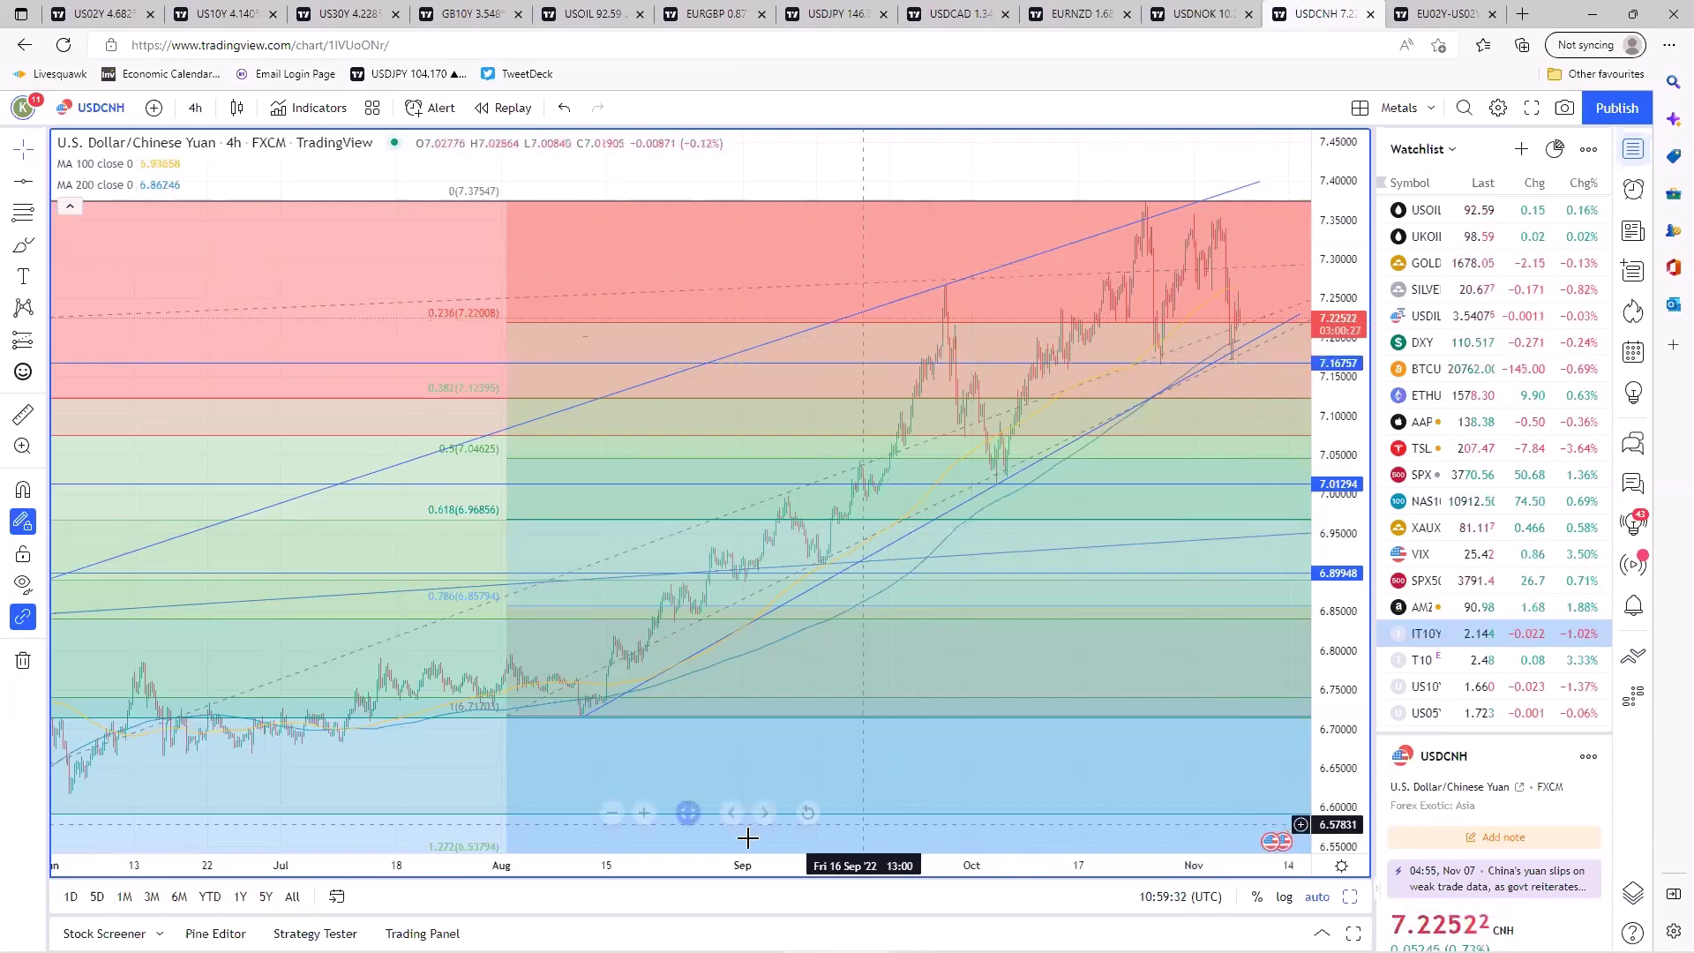
left_click(688, 813)
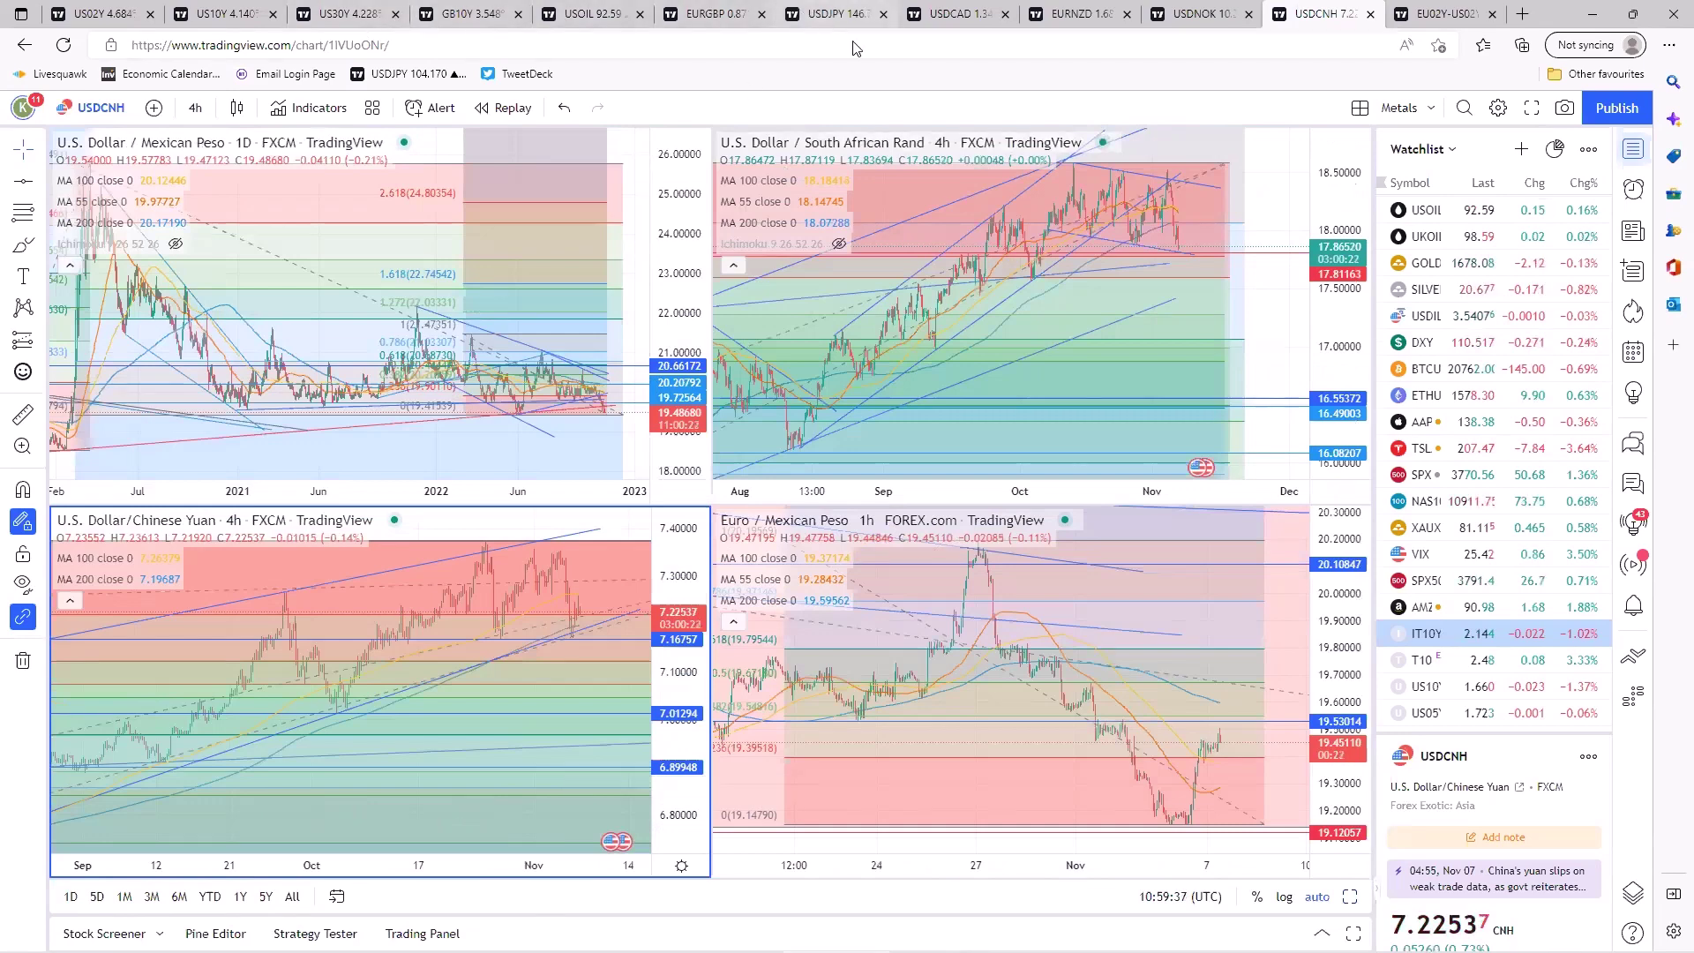
left_click(825, 15)
- Maximize the USDJPY 4h chart and clone the lower channel trendline just right of the original
left_click(363, 443)
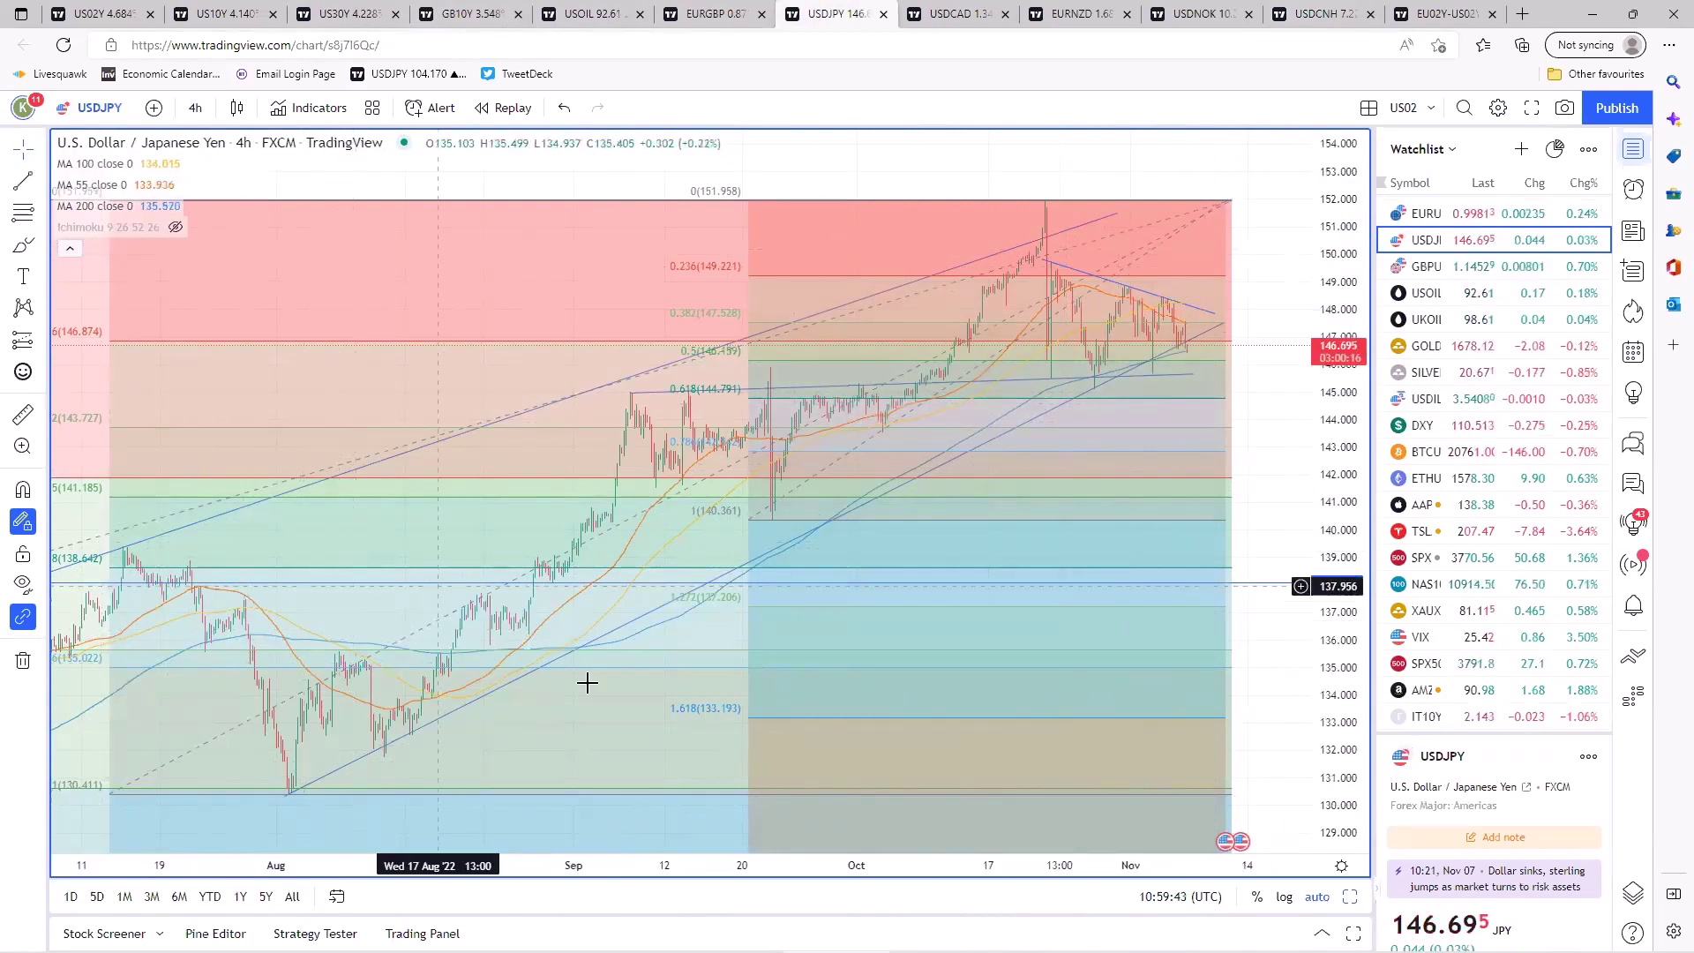
right_click(637, 627)
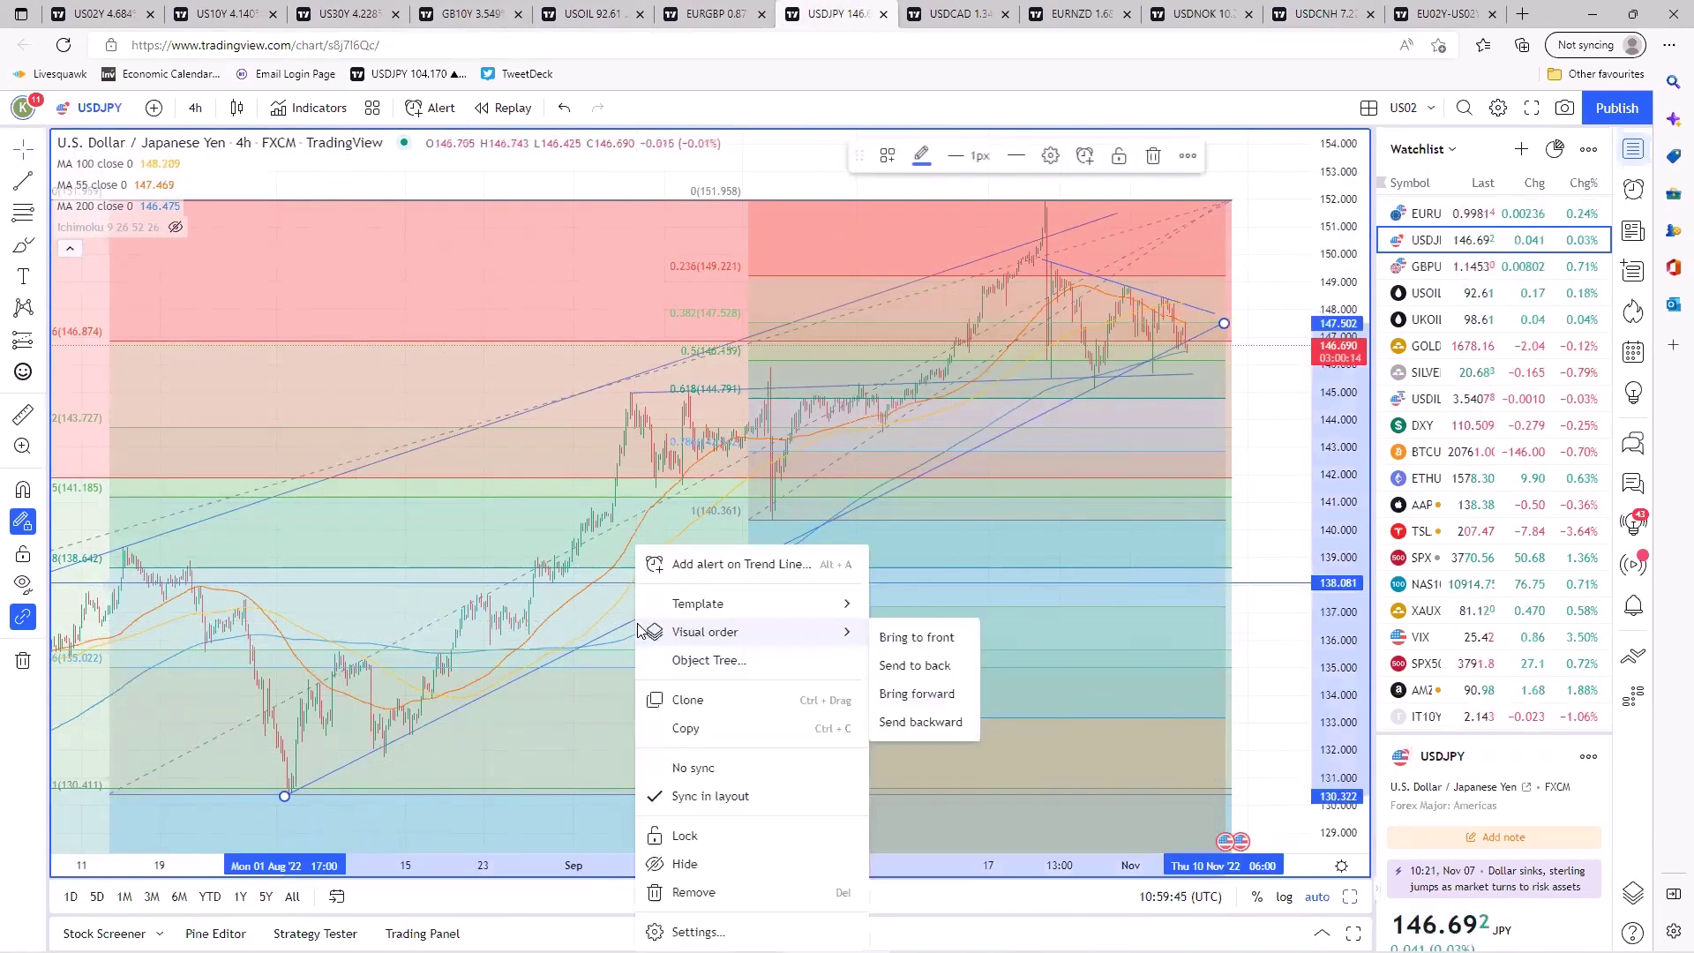
left_click(696, 700)
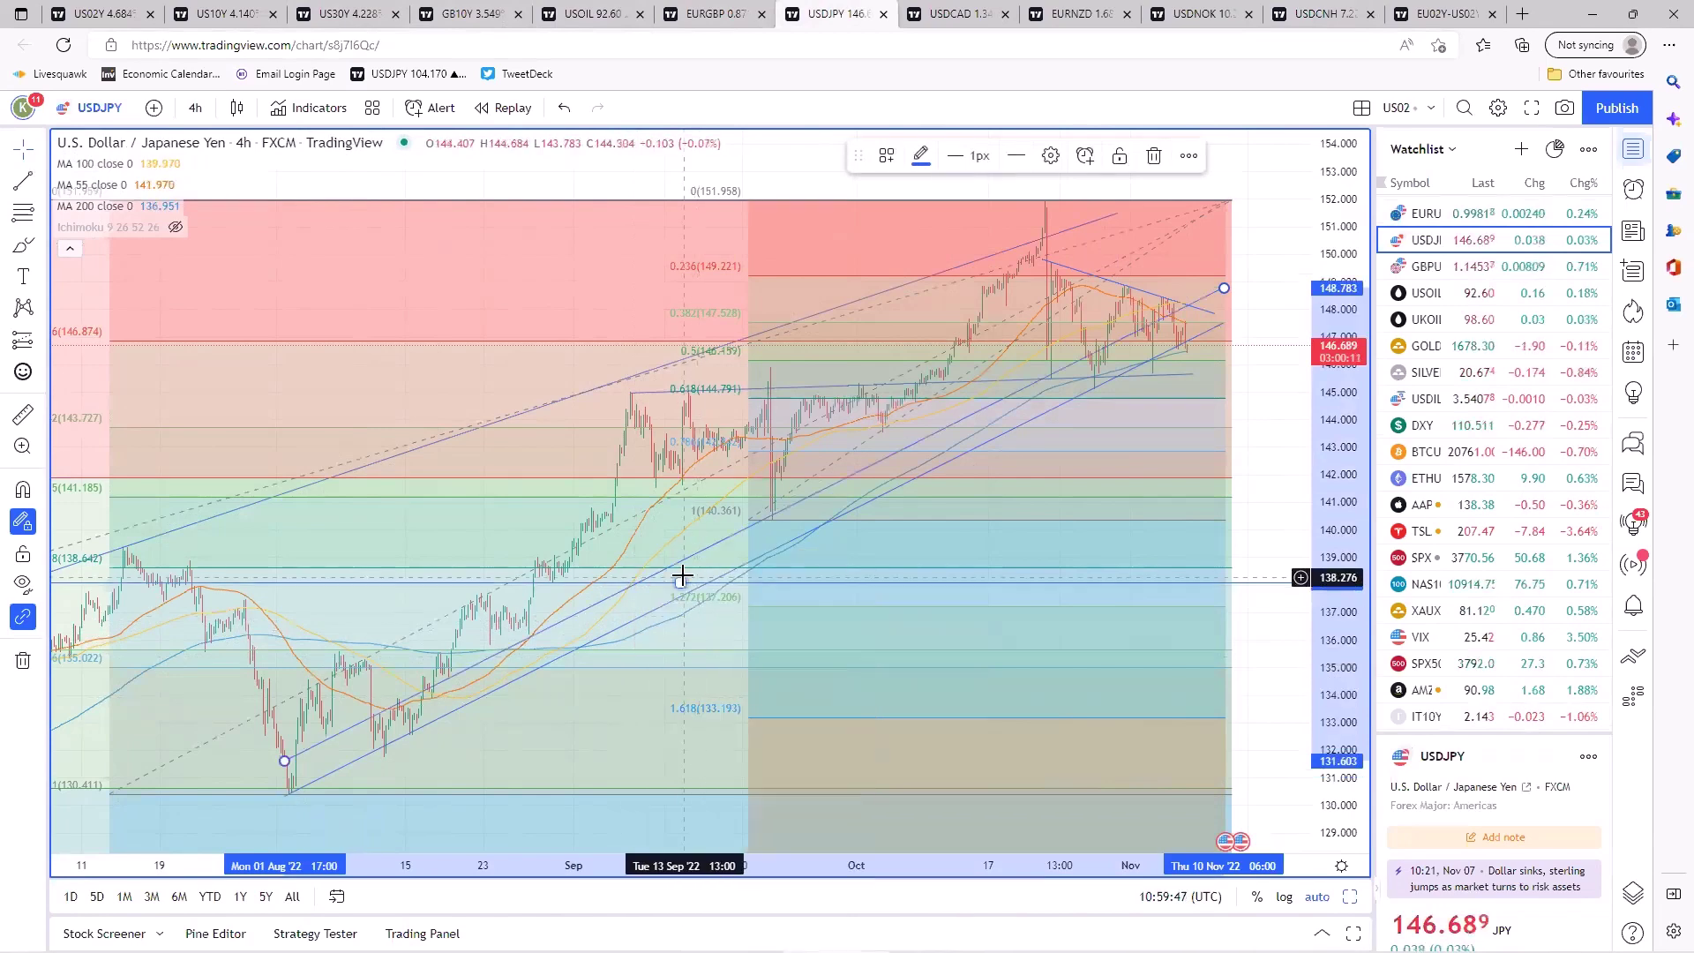
mouse_move(684, 567)
left_mouse_down()
mouse_move(728, 598)
mouse_move(707, 598)
left_mouse_up()
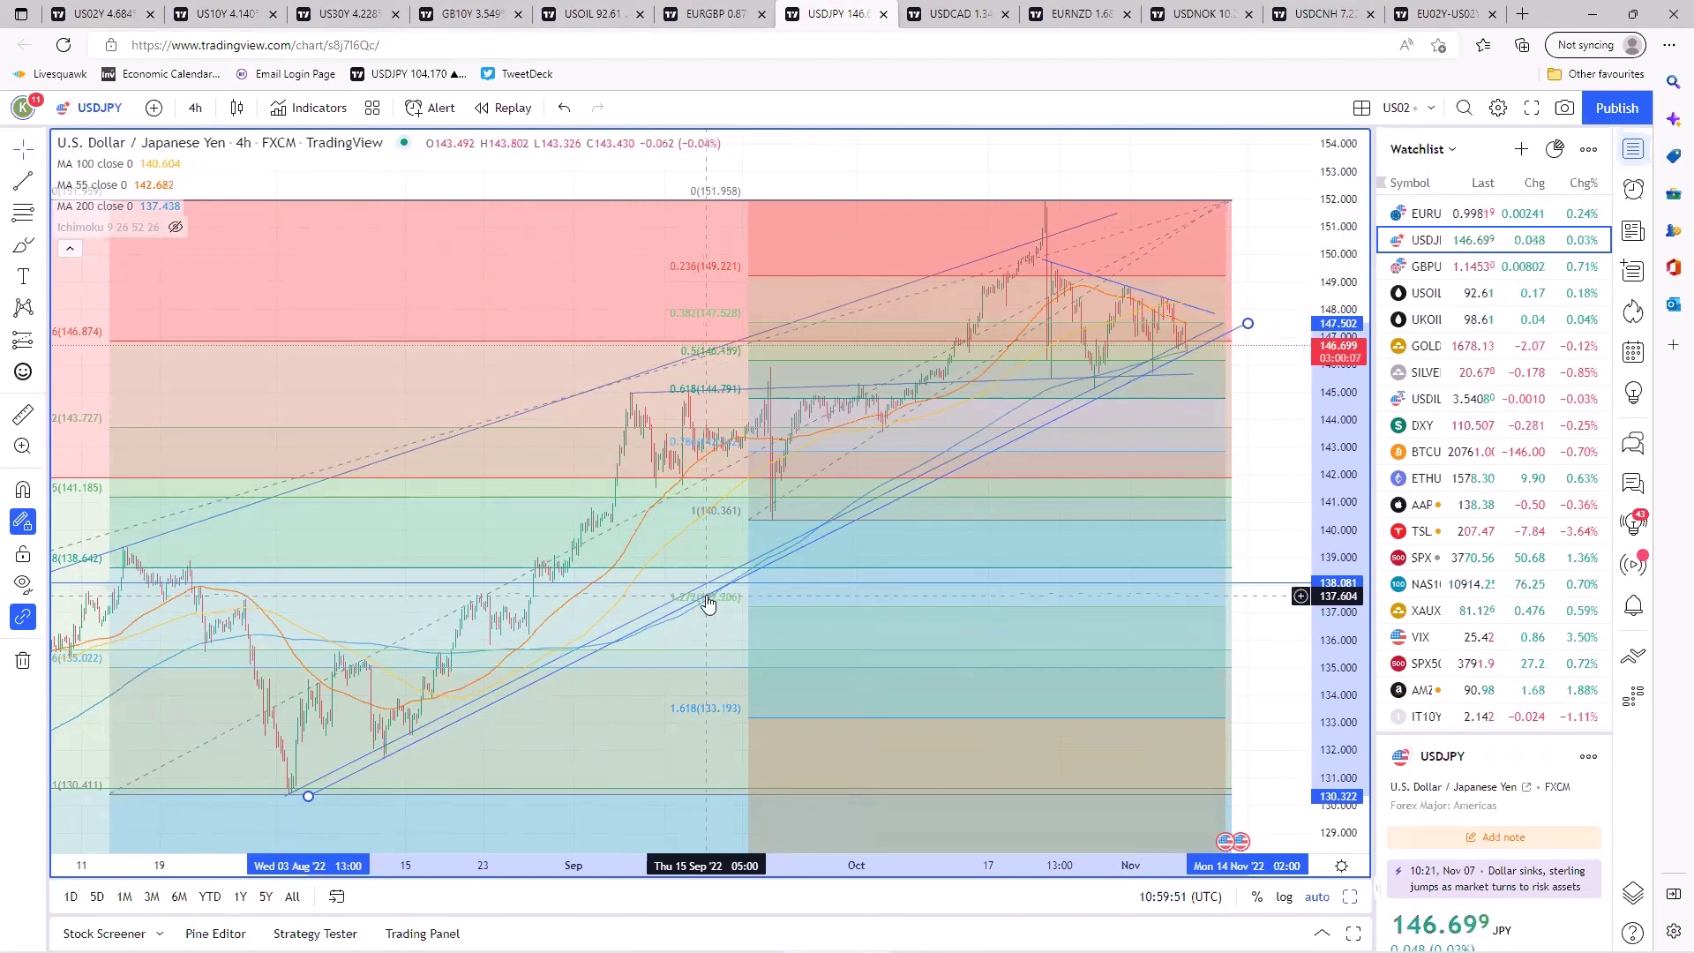
left_click(1094, 465)
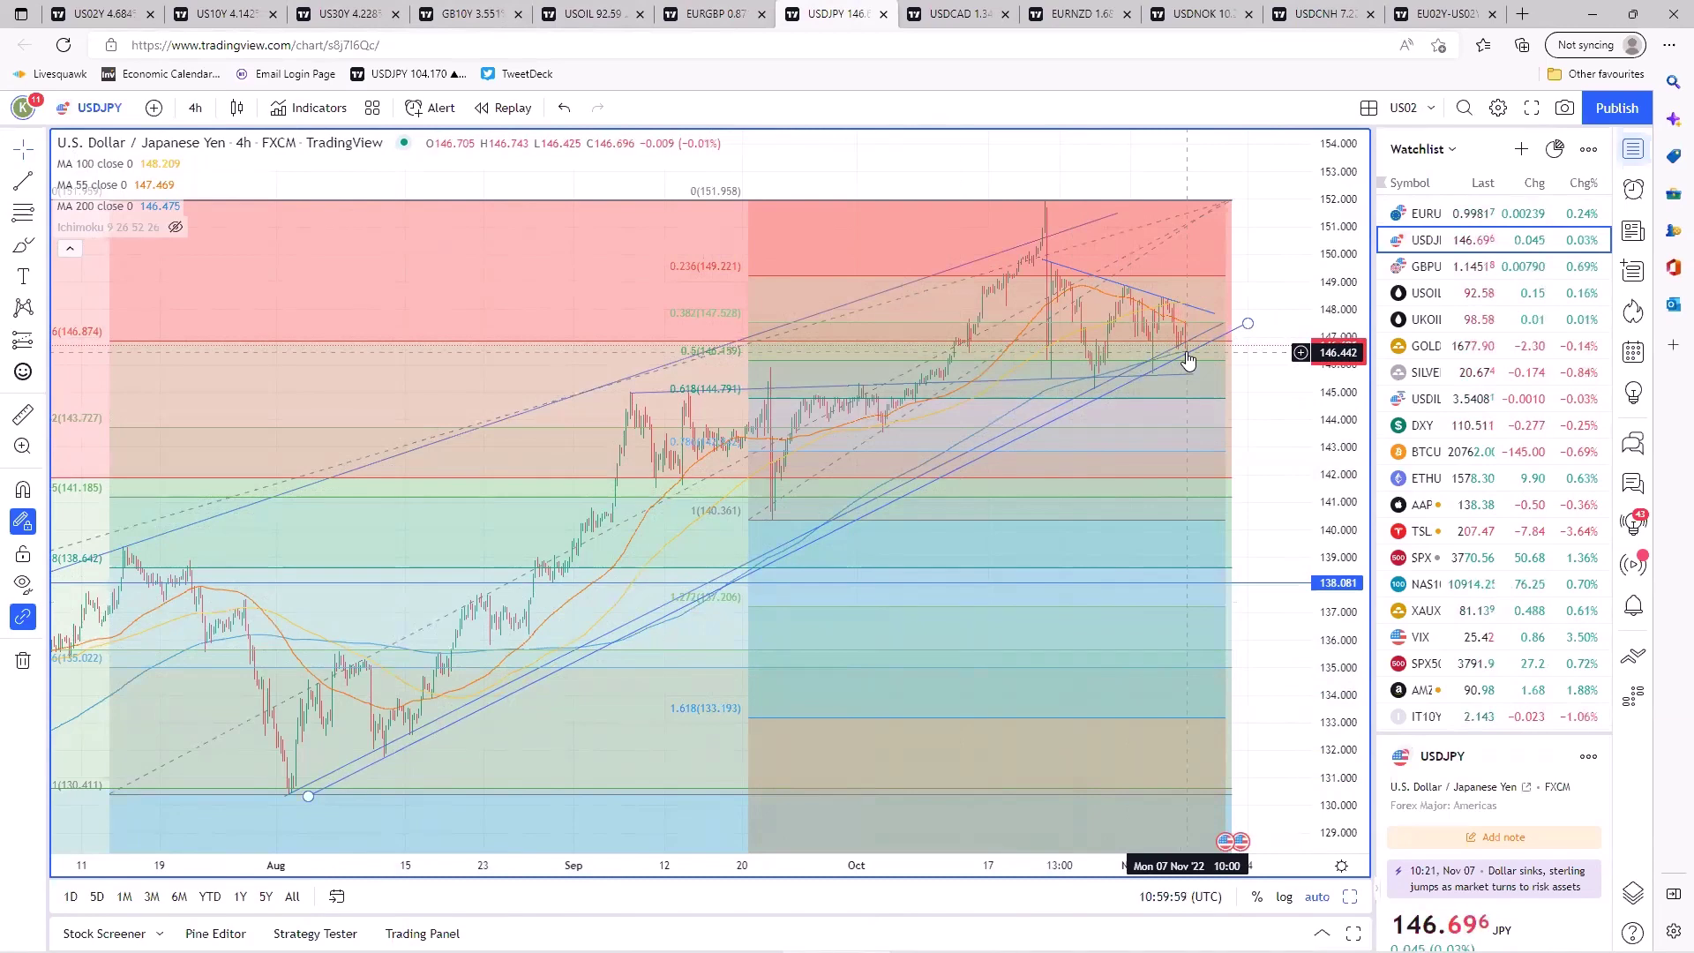
- Select the descending trendline from the October high
left_click(1193, 308)
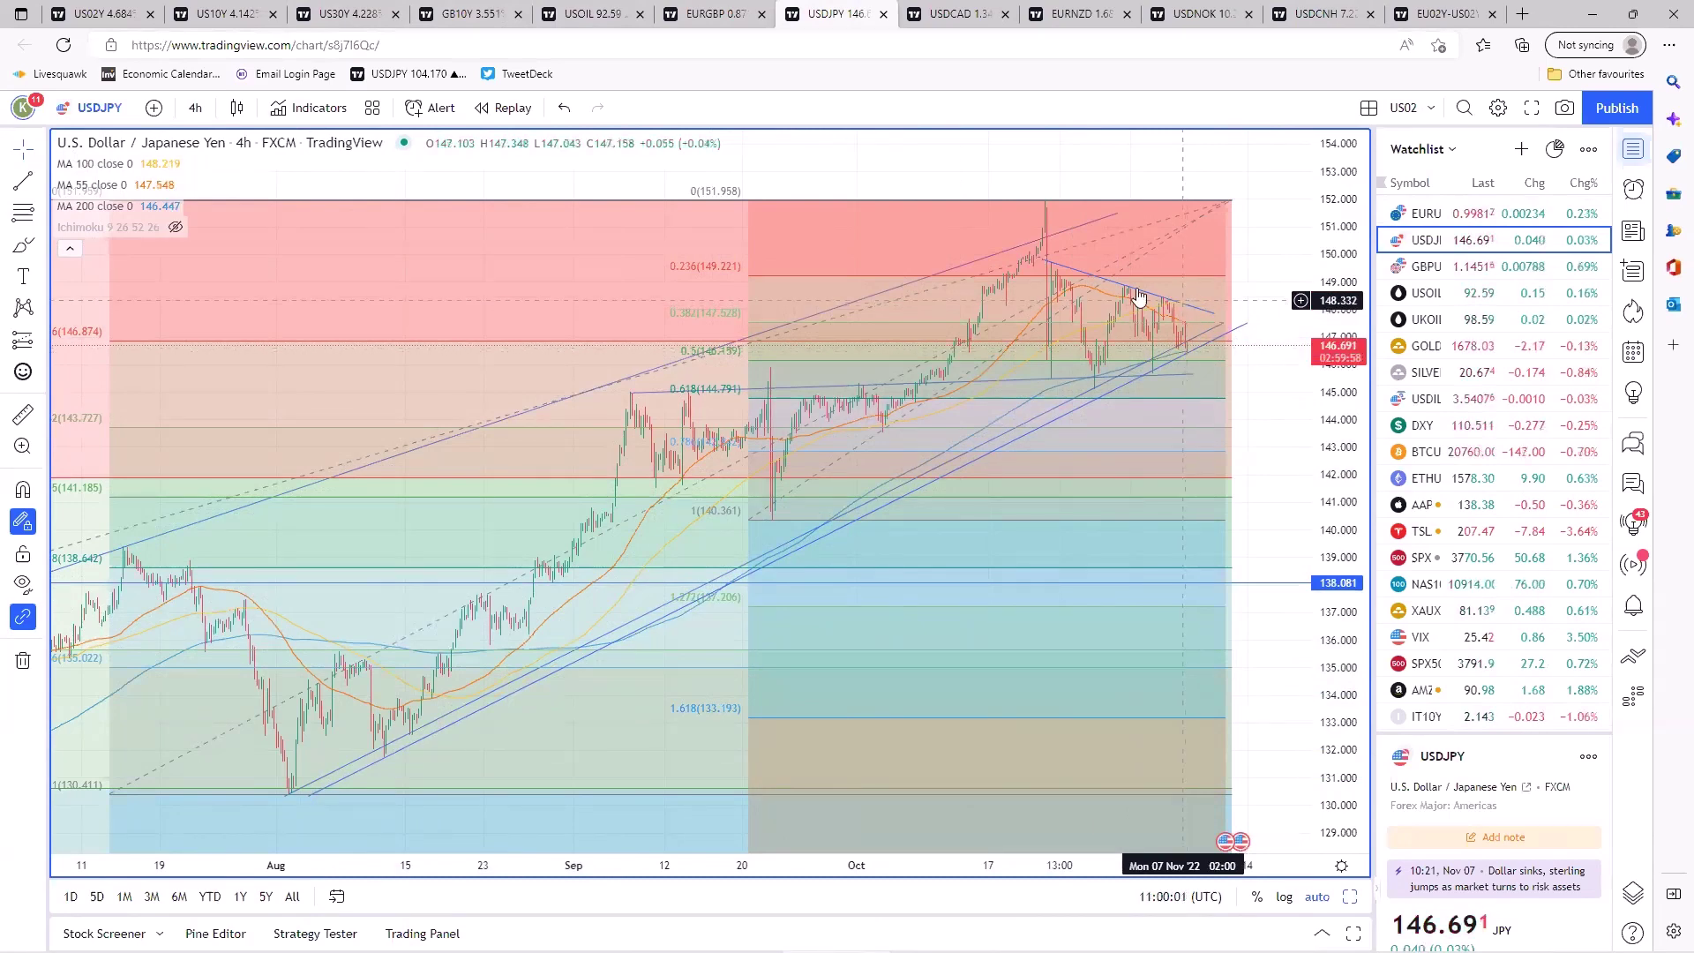
left_click(1082, 405)
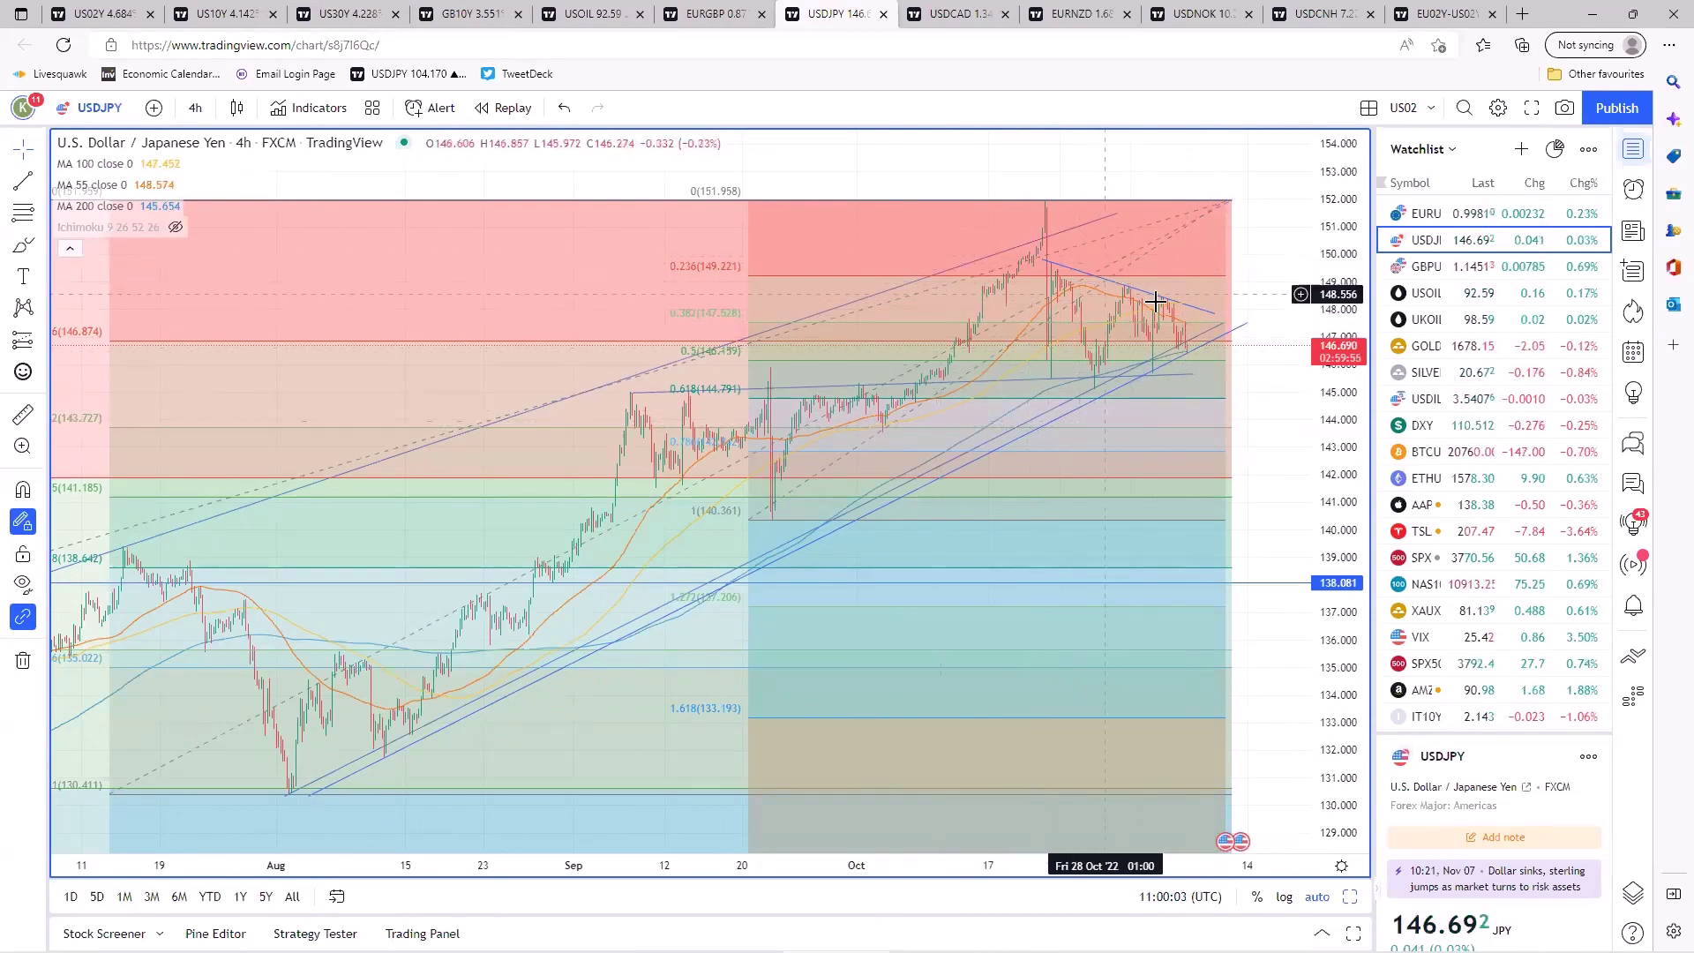
left_click(1188, 314)
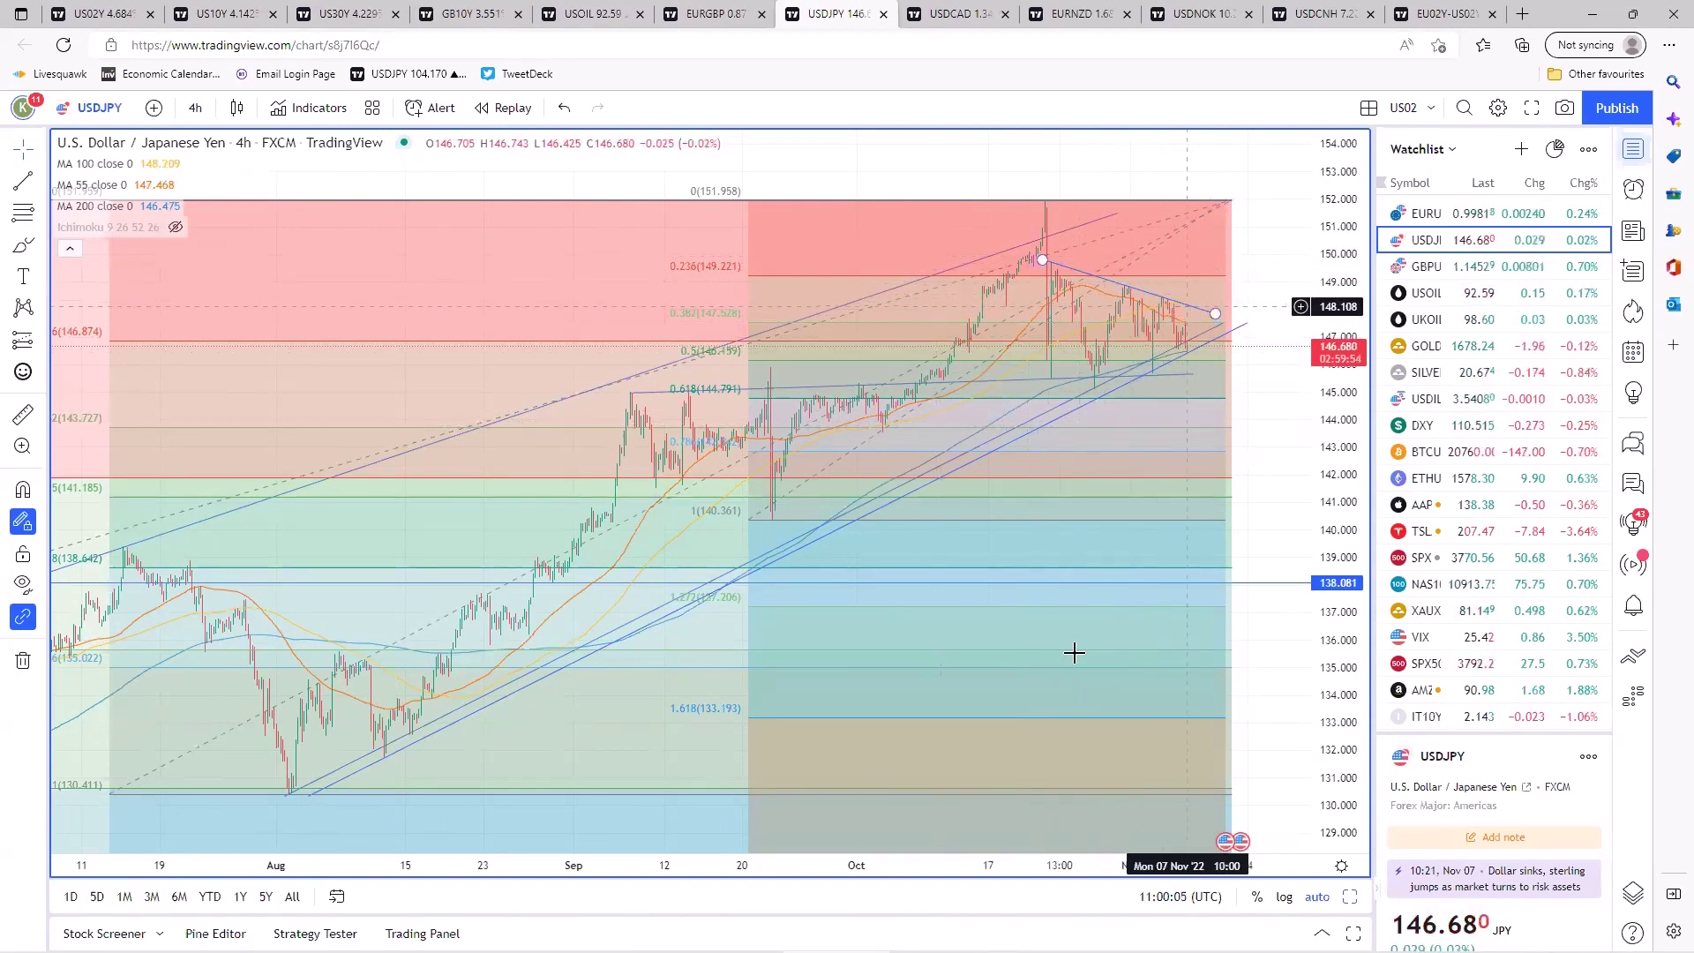
- Unhide the Ichimoku 9 26 52 26 cloud and zoom into late October–November
scroll(1073, 652, "up", 2)
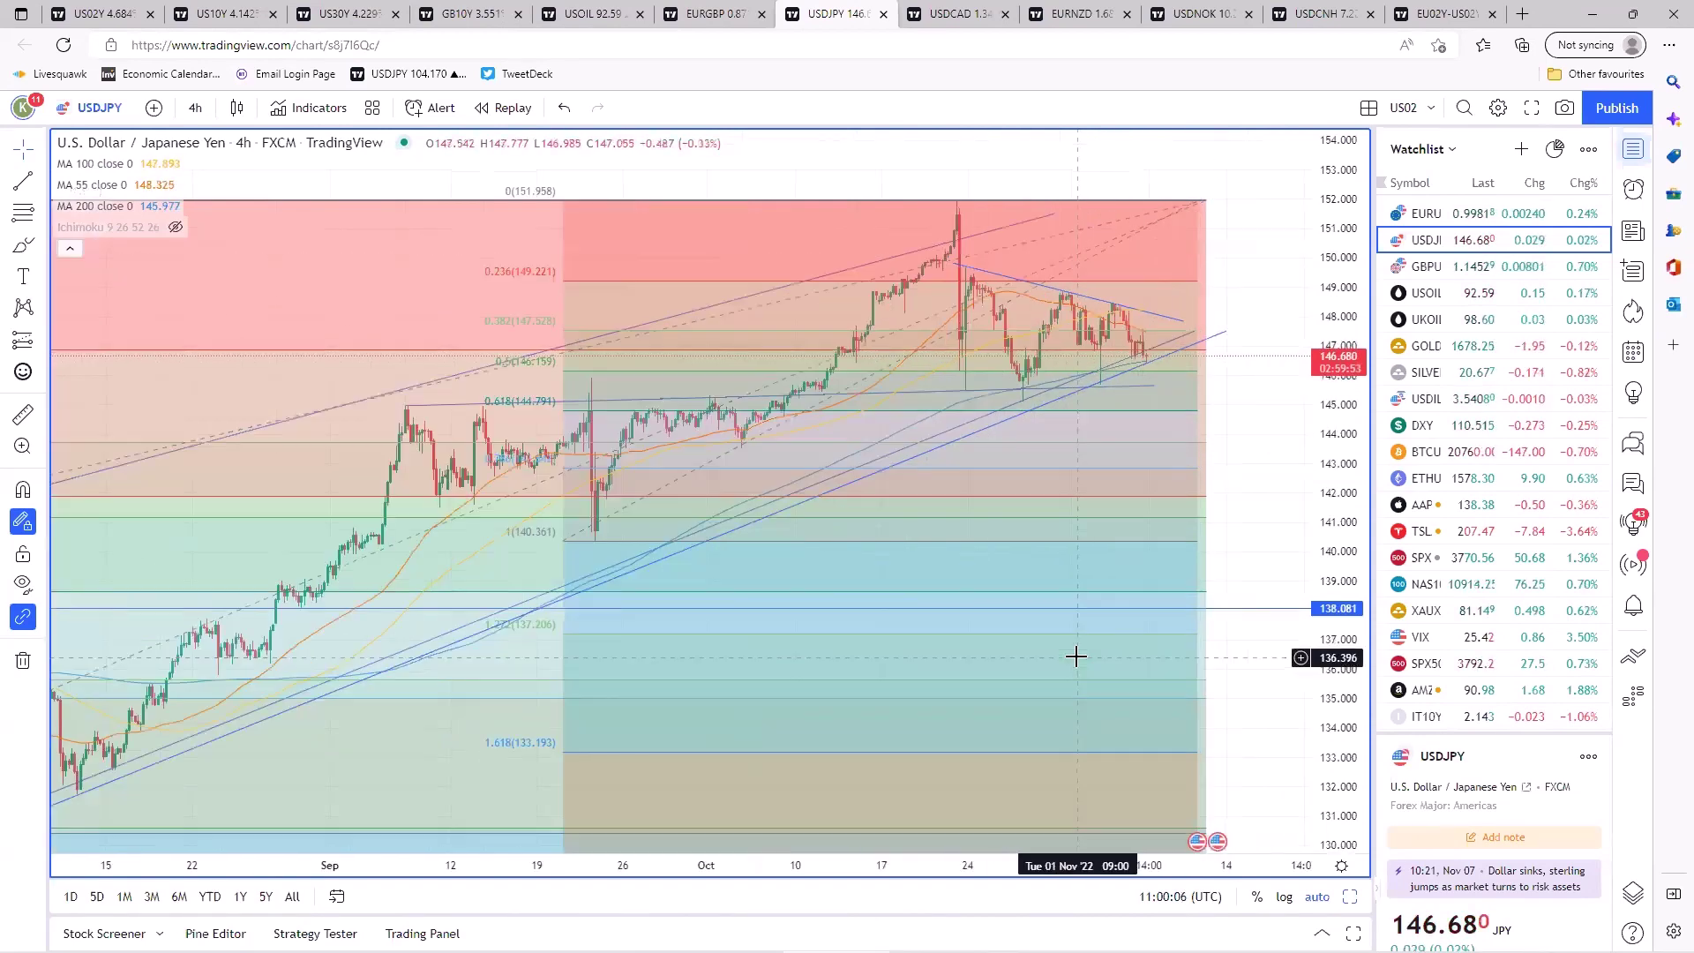
left_click(176, 227)
scroll(1056, 603, "up", 3)
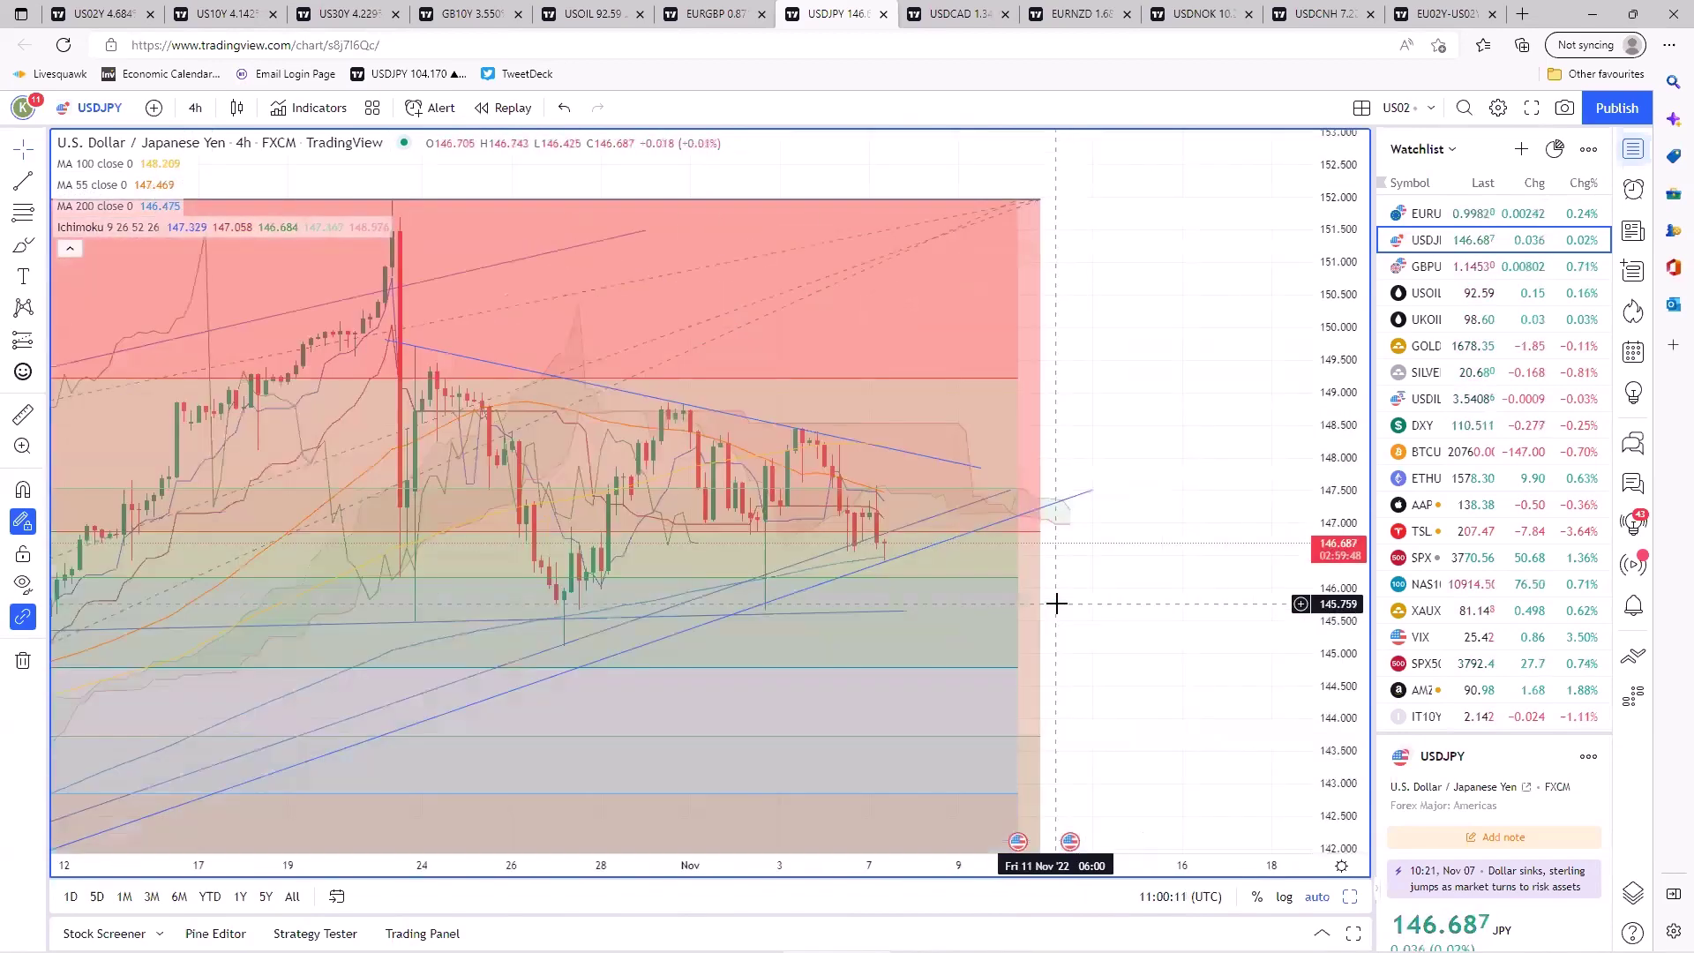
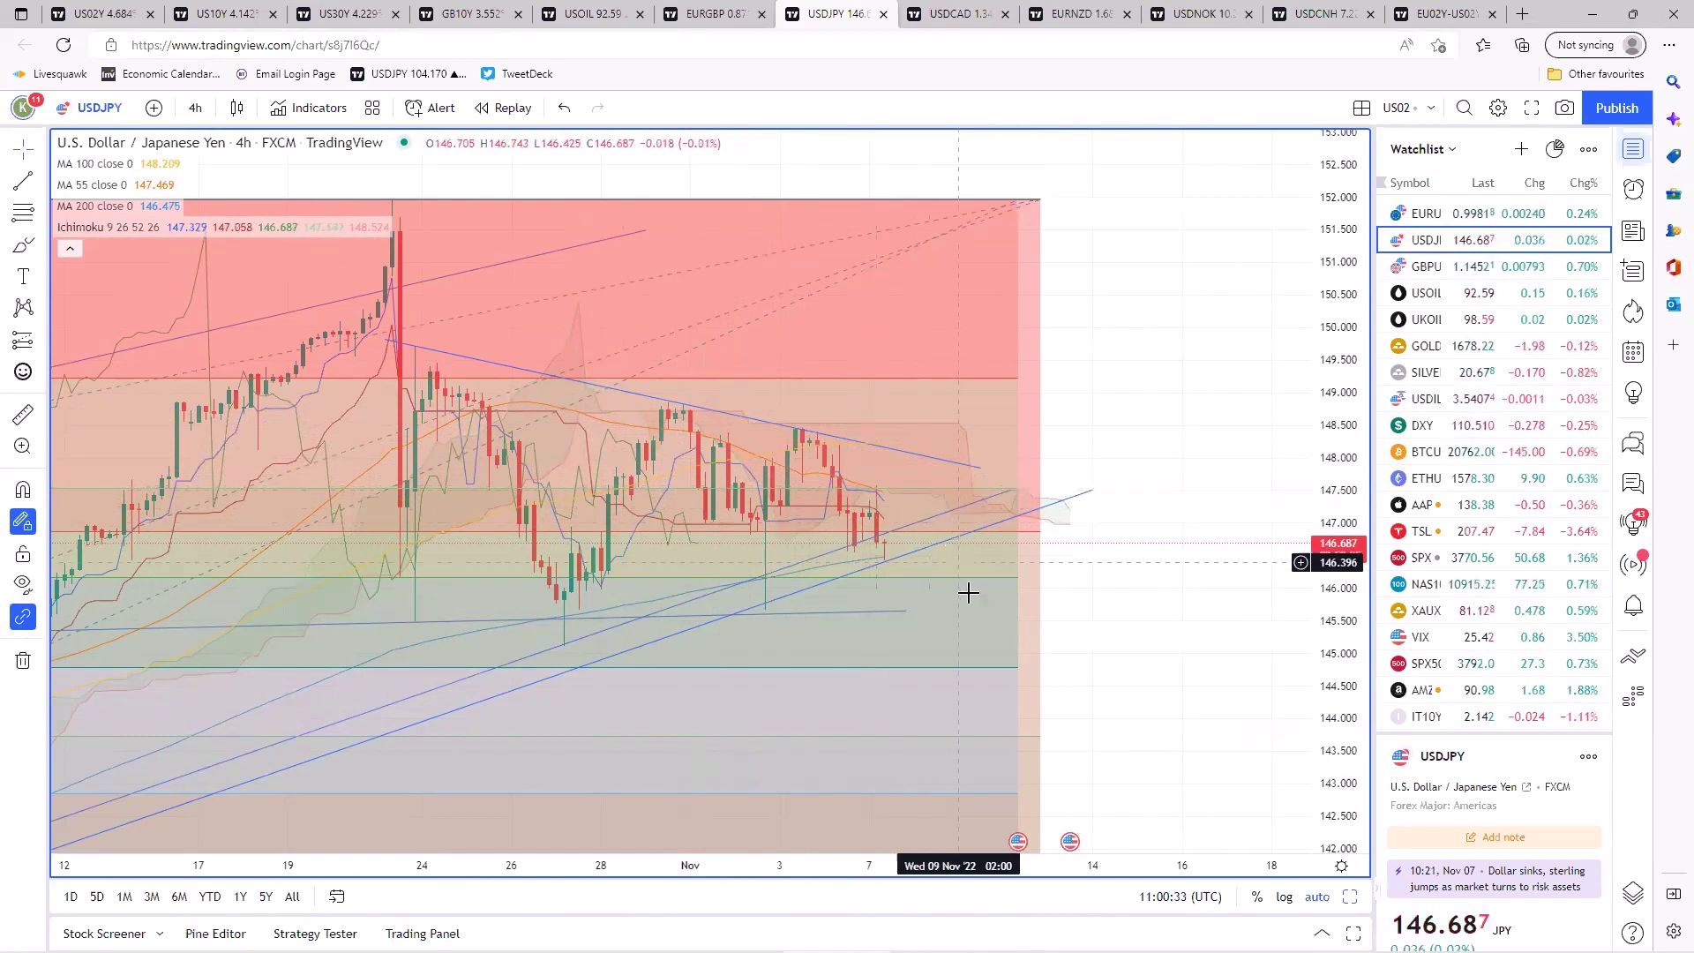
- Zoom the USDJPY 4-hour chart out until mid-August appears on the time axis
scroll(969, 614, "down", 2)
scroll(970, 614, "up", 3)
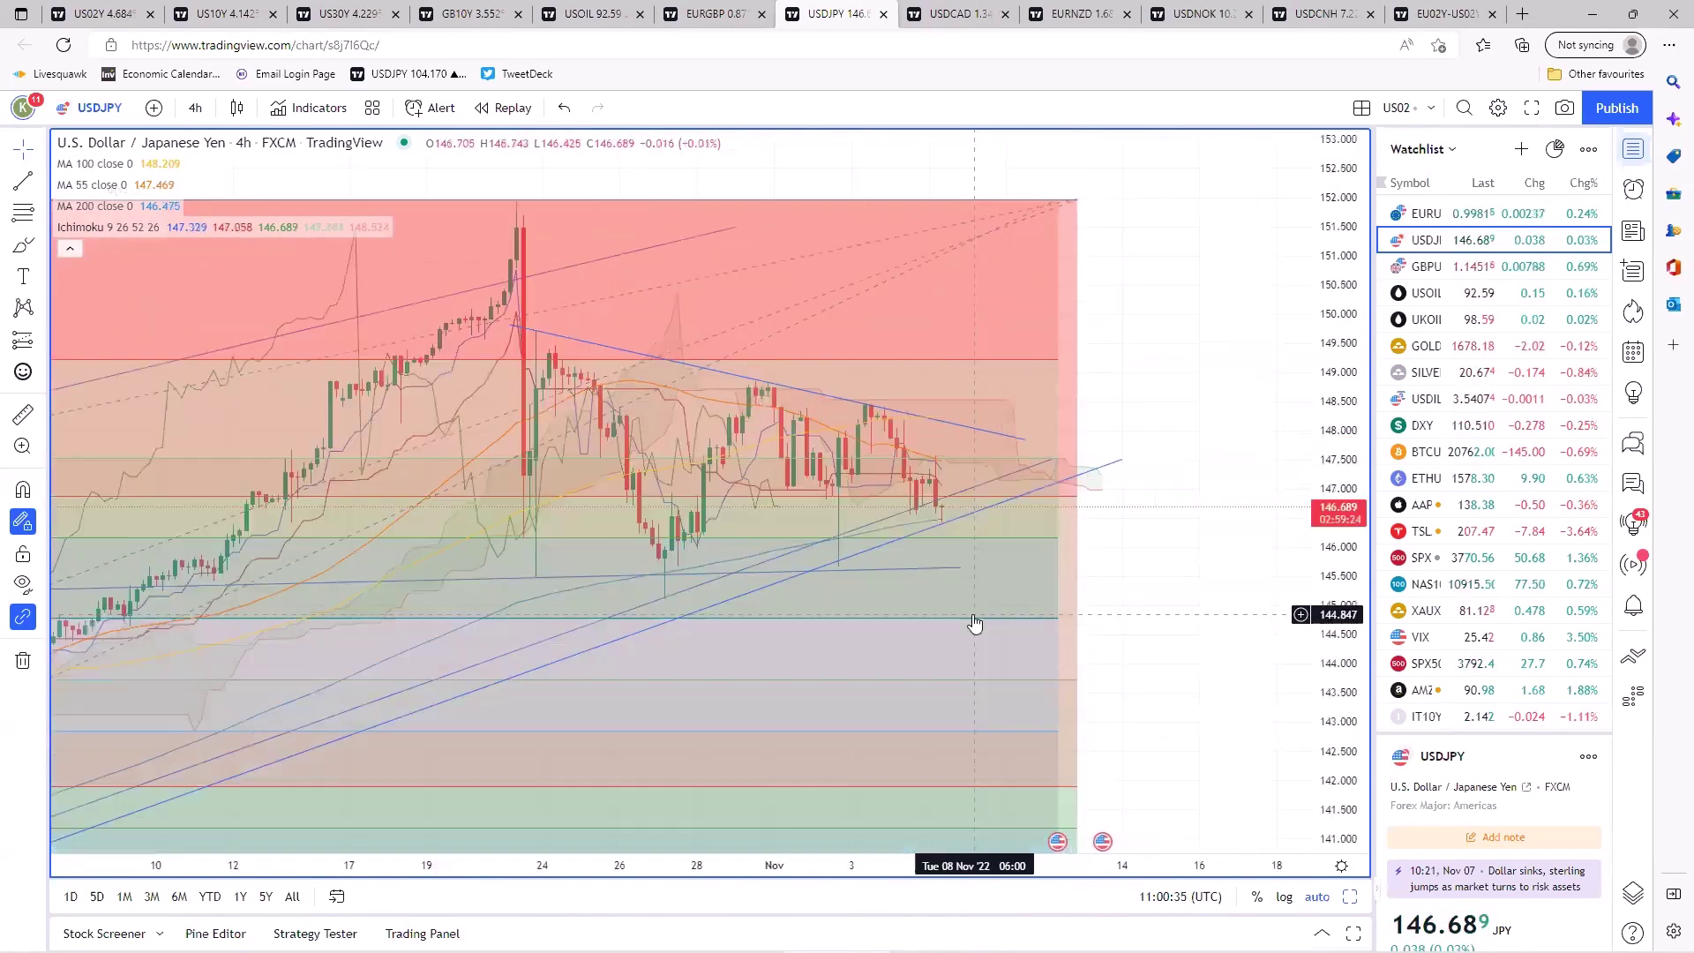
scroll(972, 617, "down", 1)
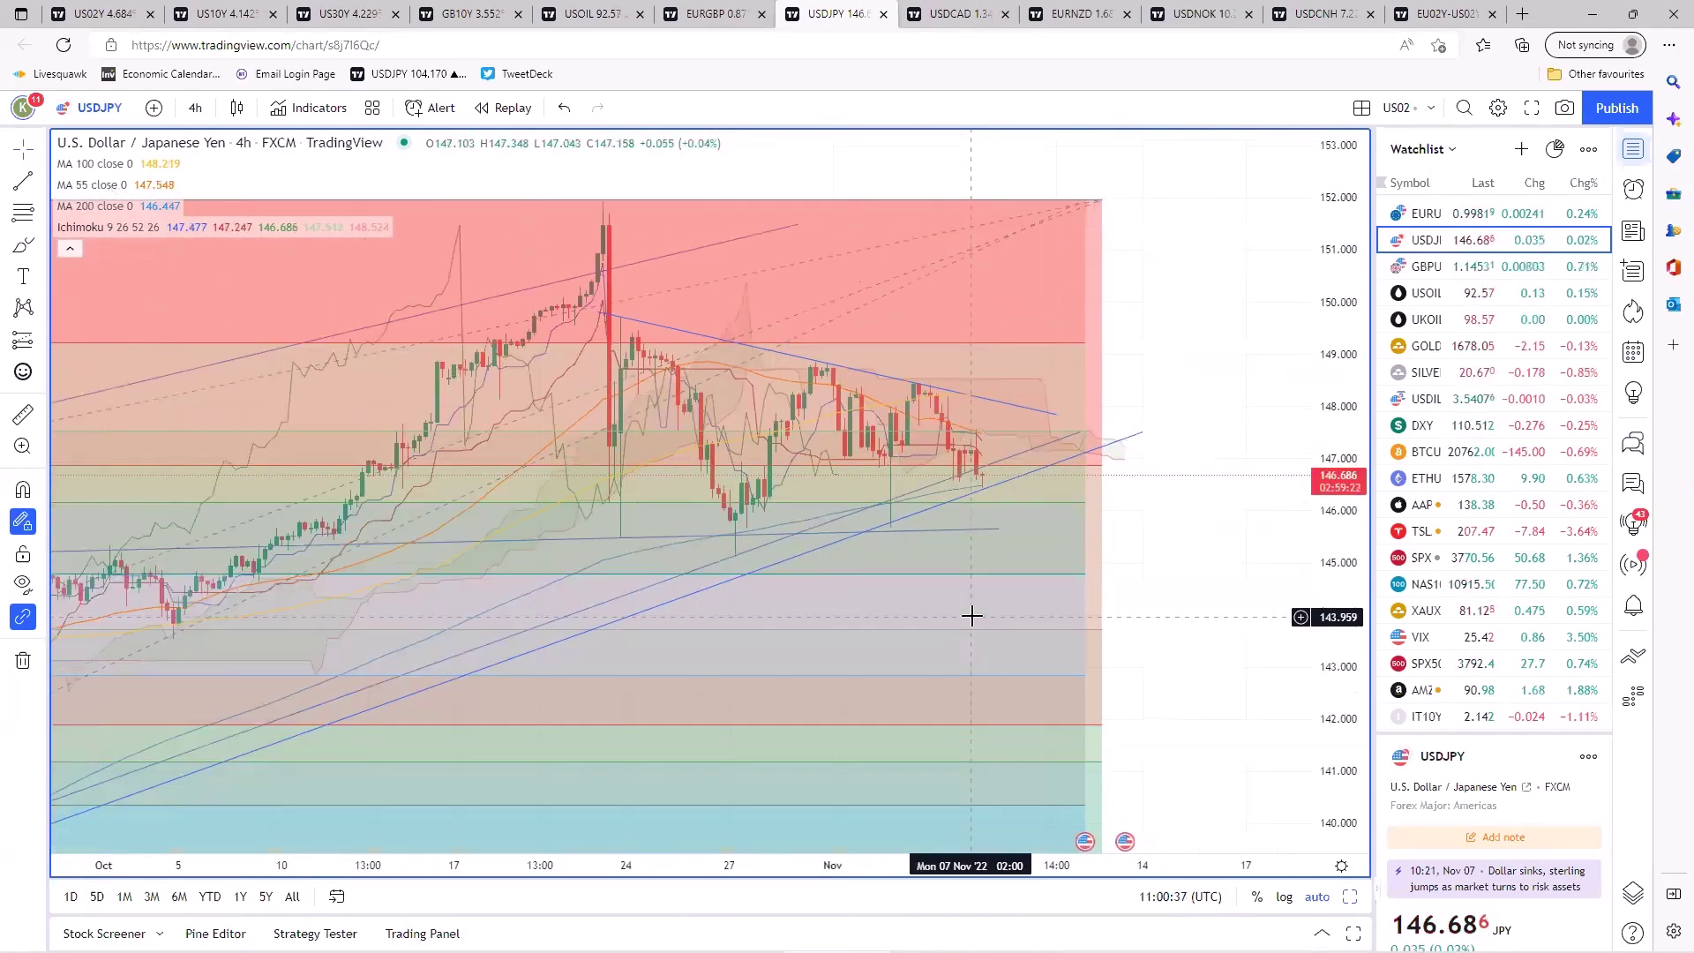
scroll(972, 616, "up", 3)
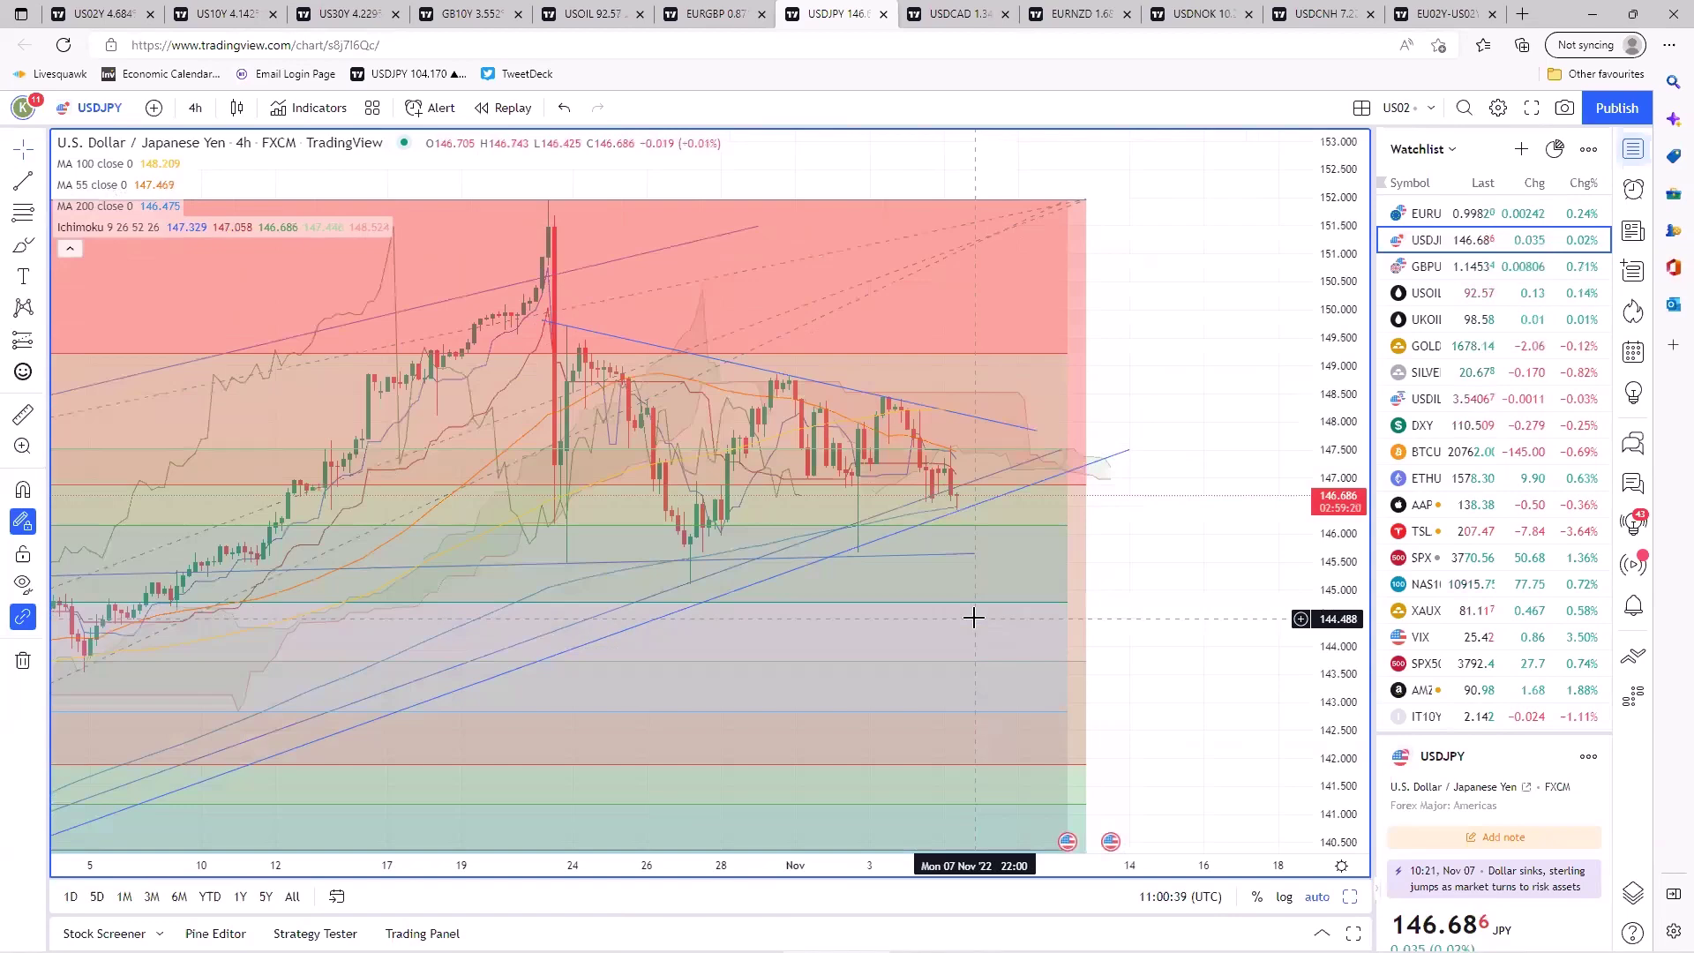
scroll(973, 617, "down", 1)
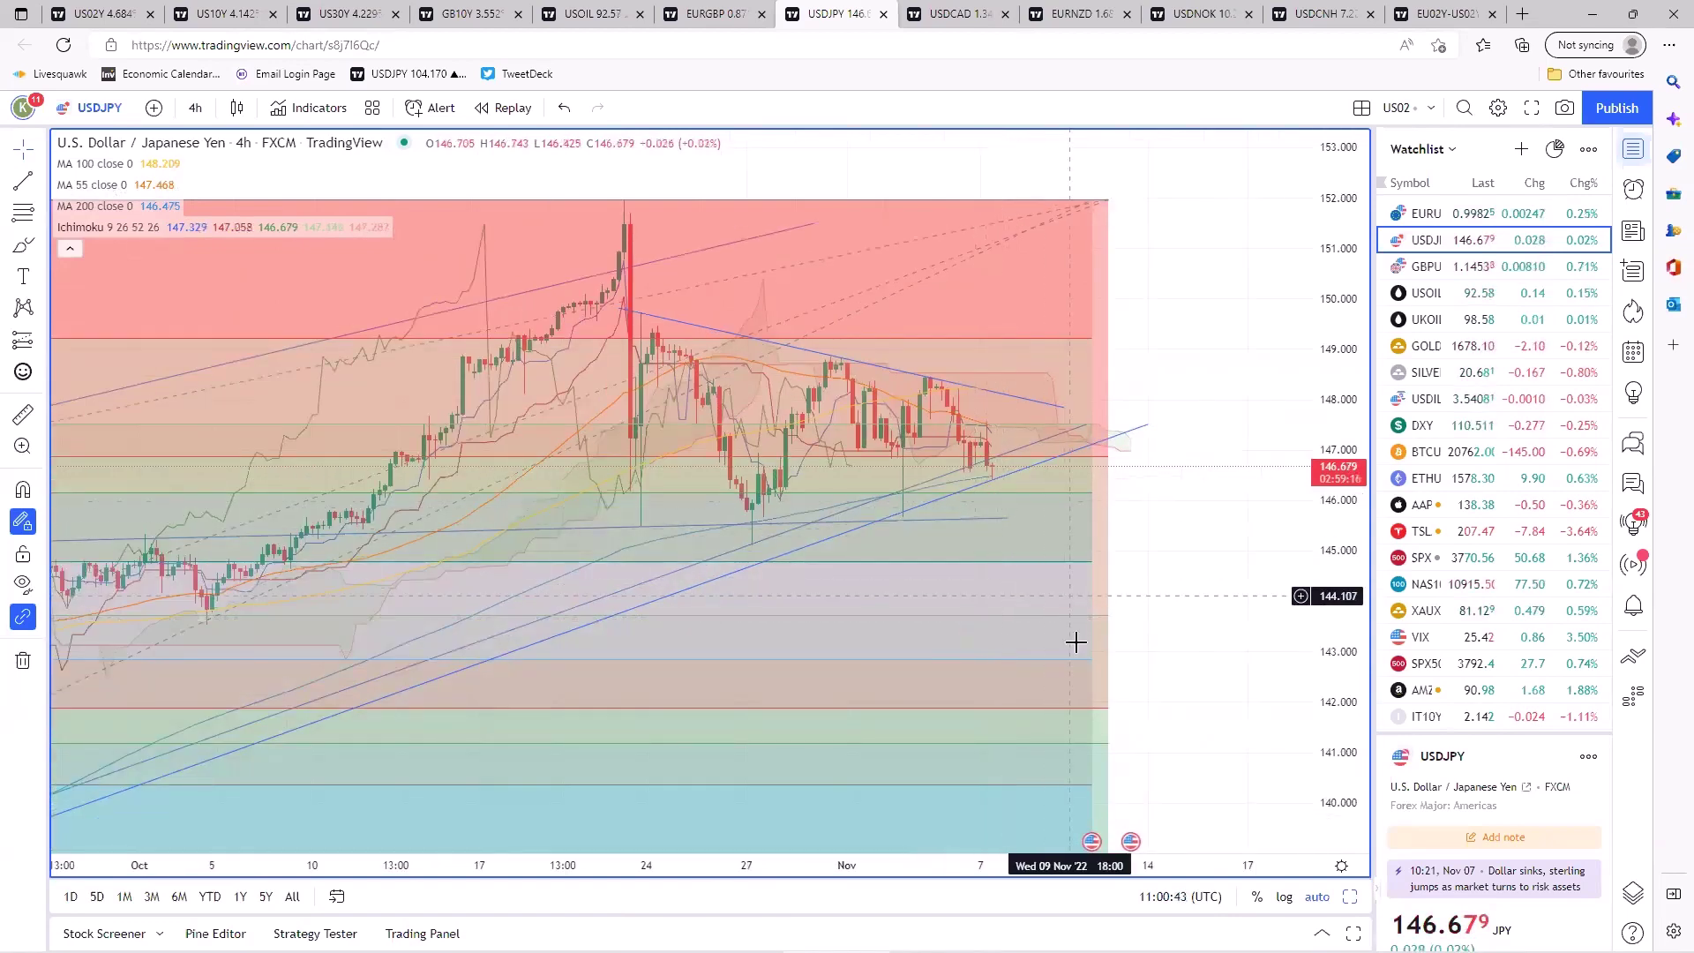
scroll(1075, 659, "down", 1)
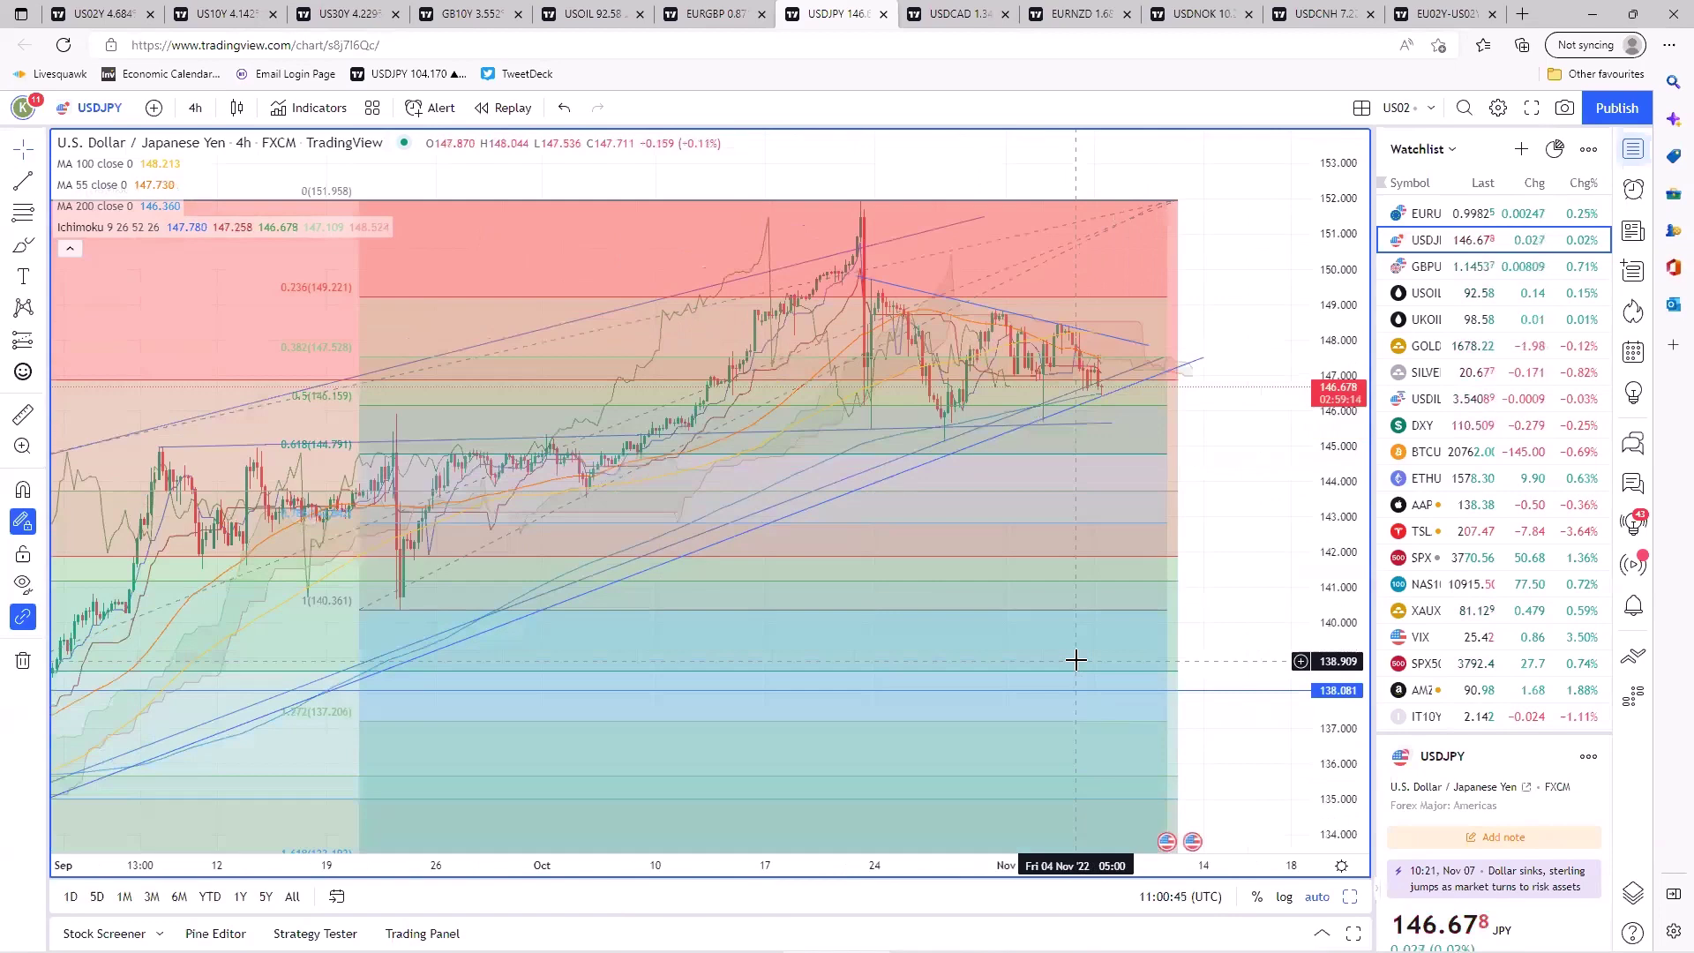
scroll(1076, 660, "down", 2)
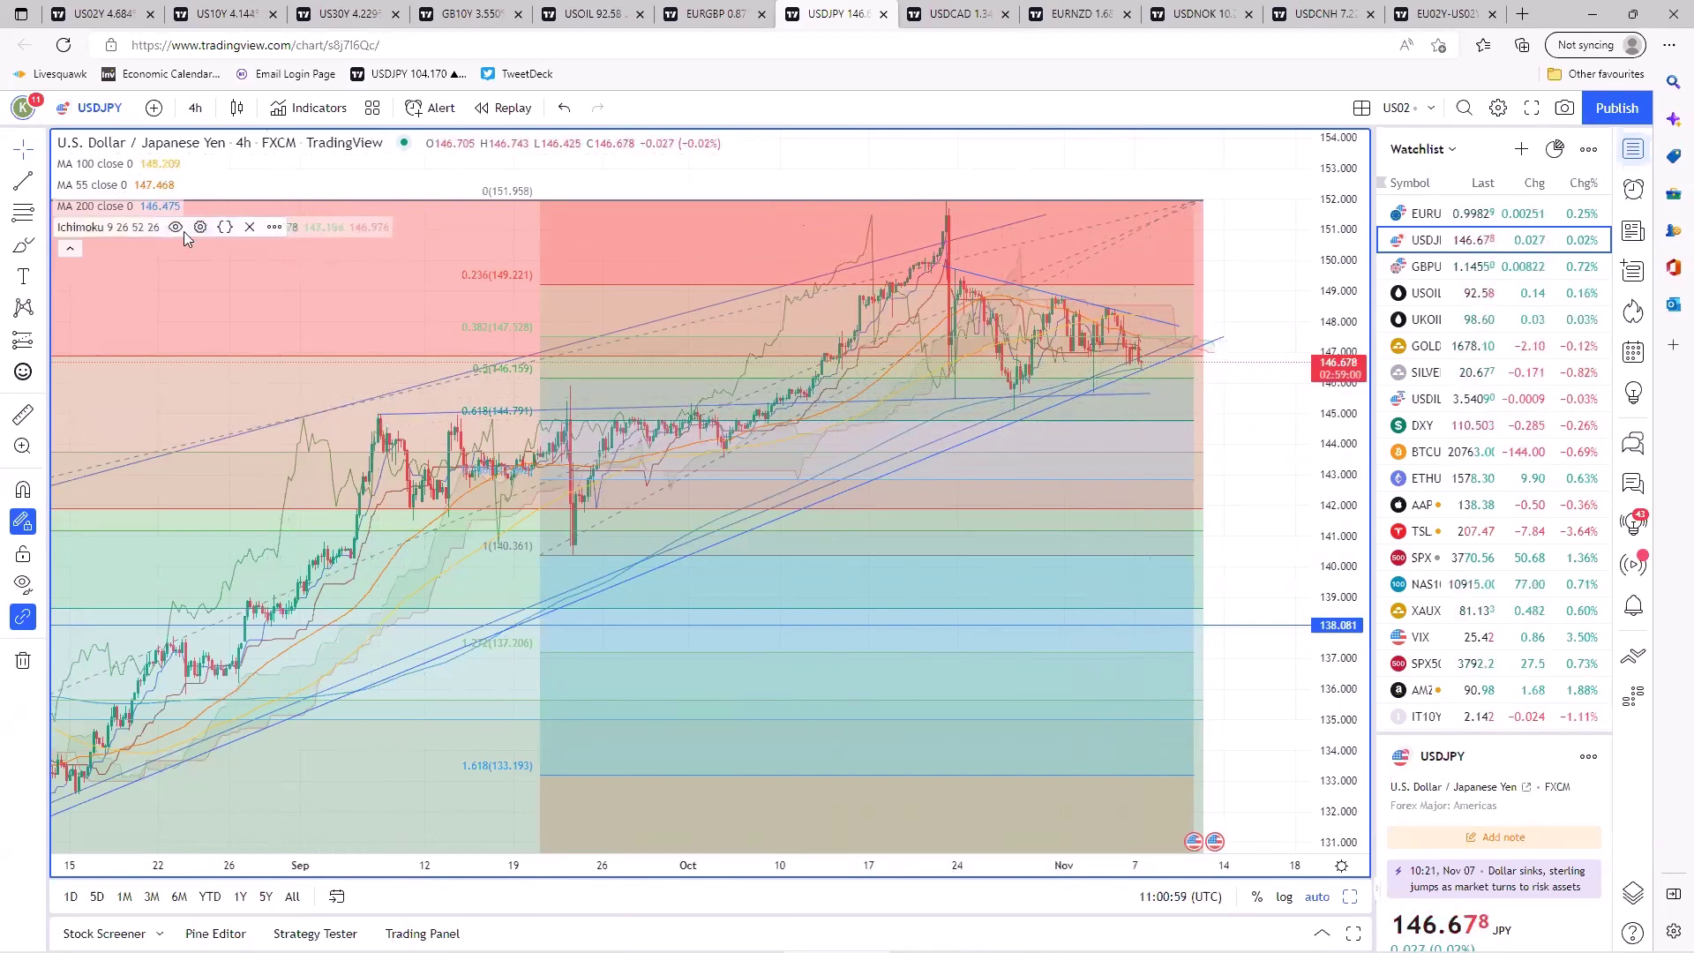
- Hide the Ichimoku cloud and draw a line from the early-September high near 145
left_click(176, 228)
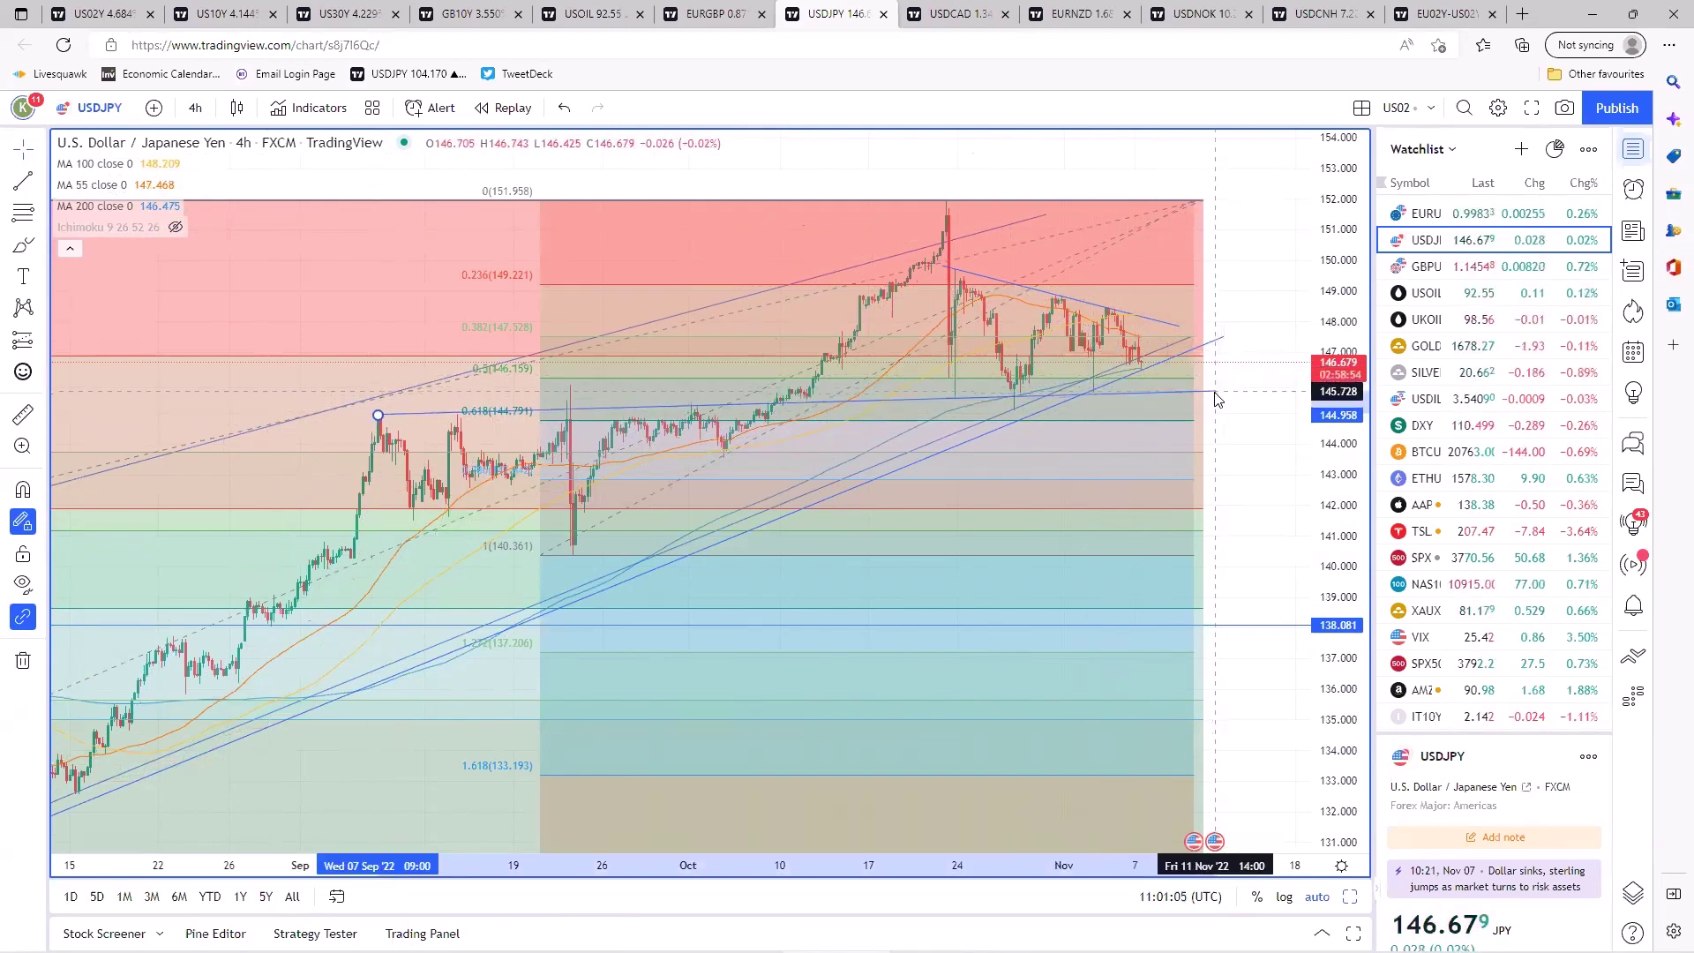
left_click(1214, 391)
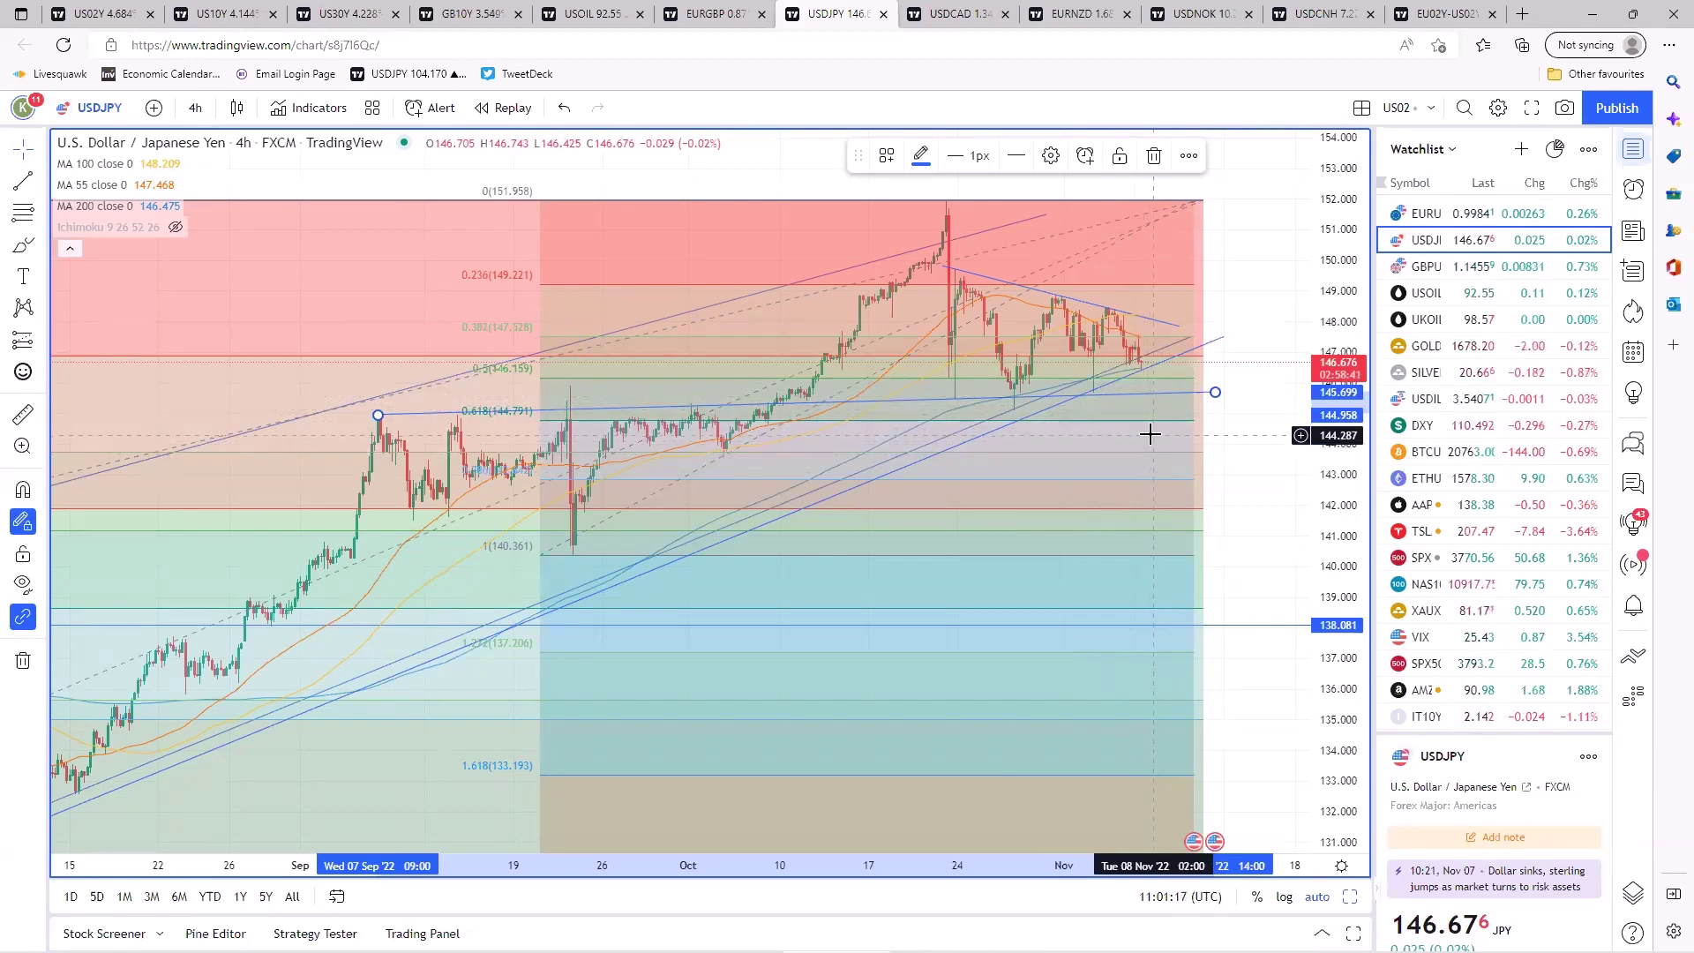
left_click(1142, 438)
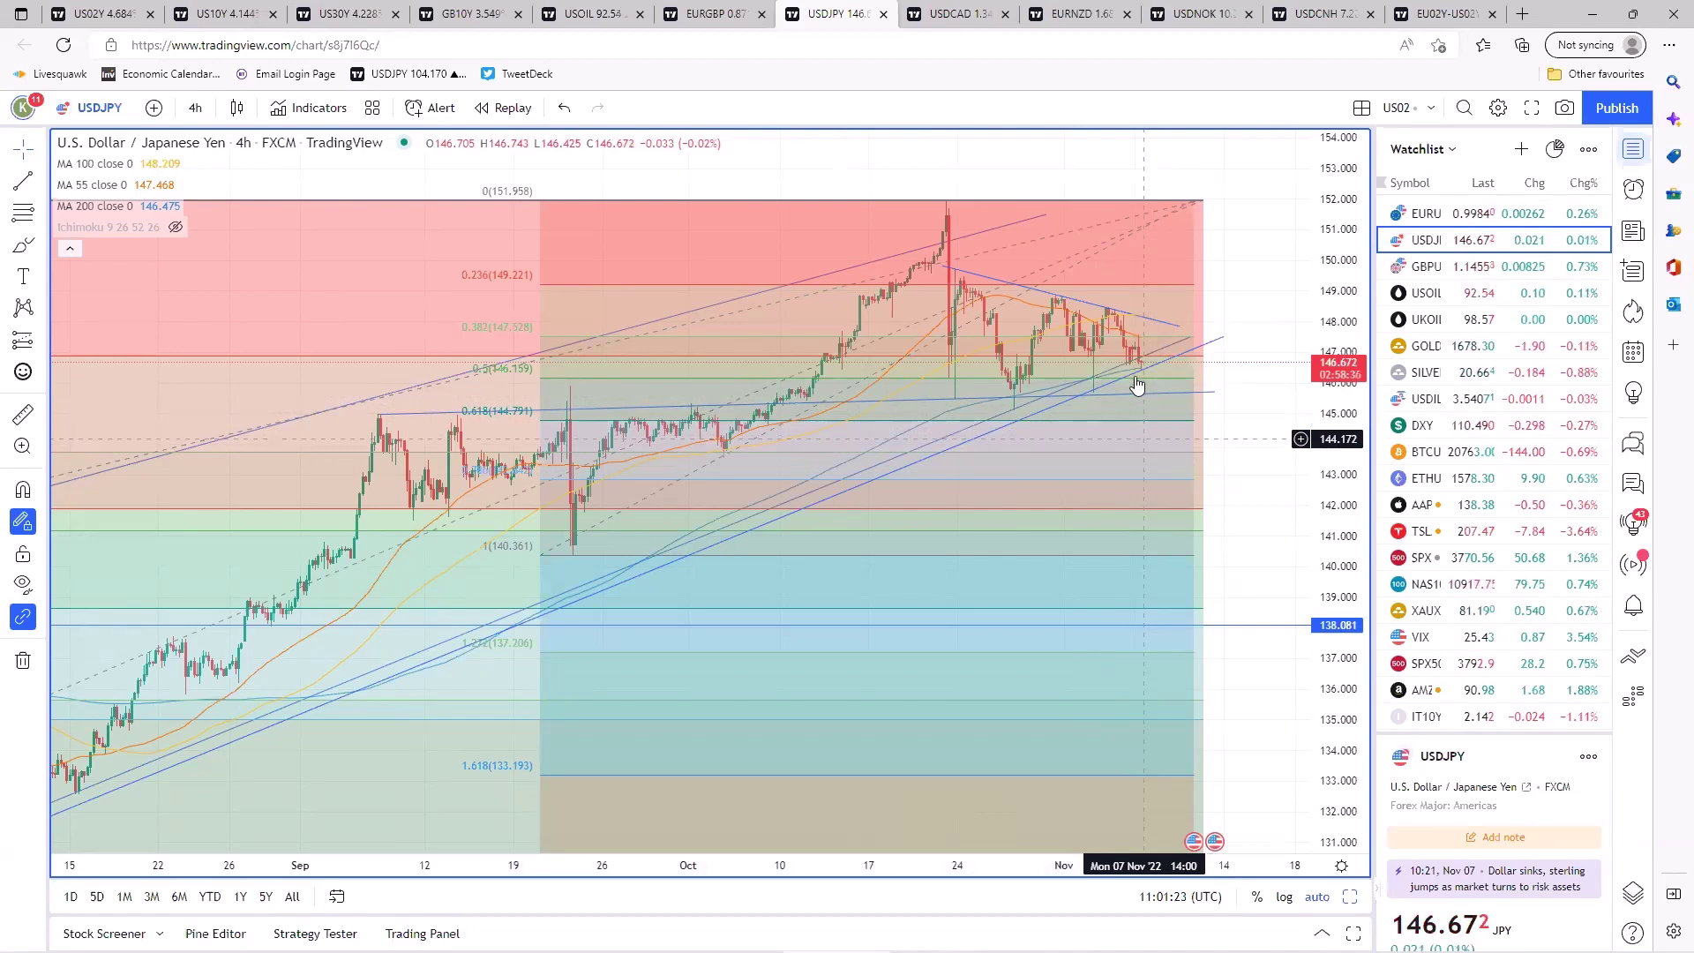
- Select the September-high line and the Fibonacci retracement on USDJPY to check them
left_click(1151, 395)
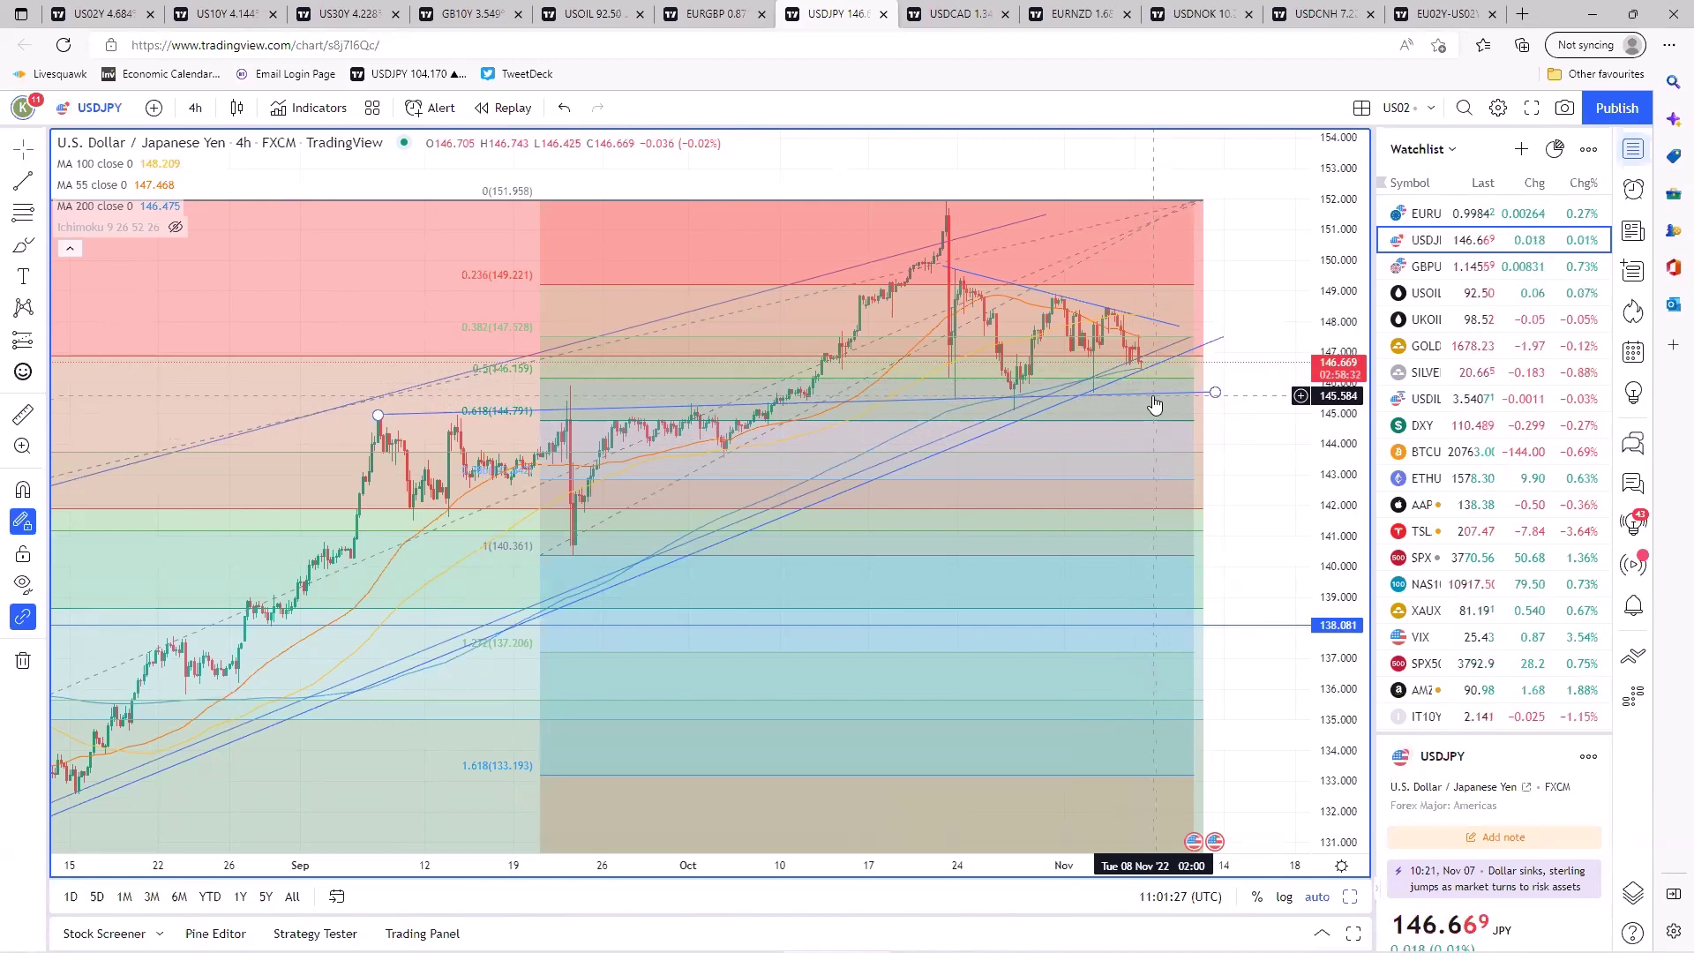
left_click(1151, 429)
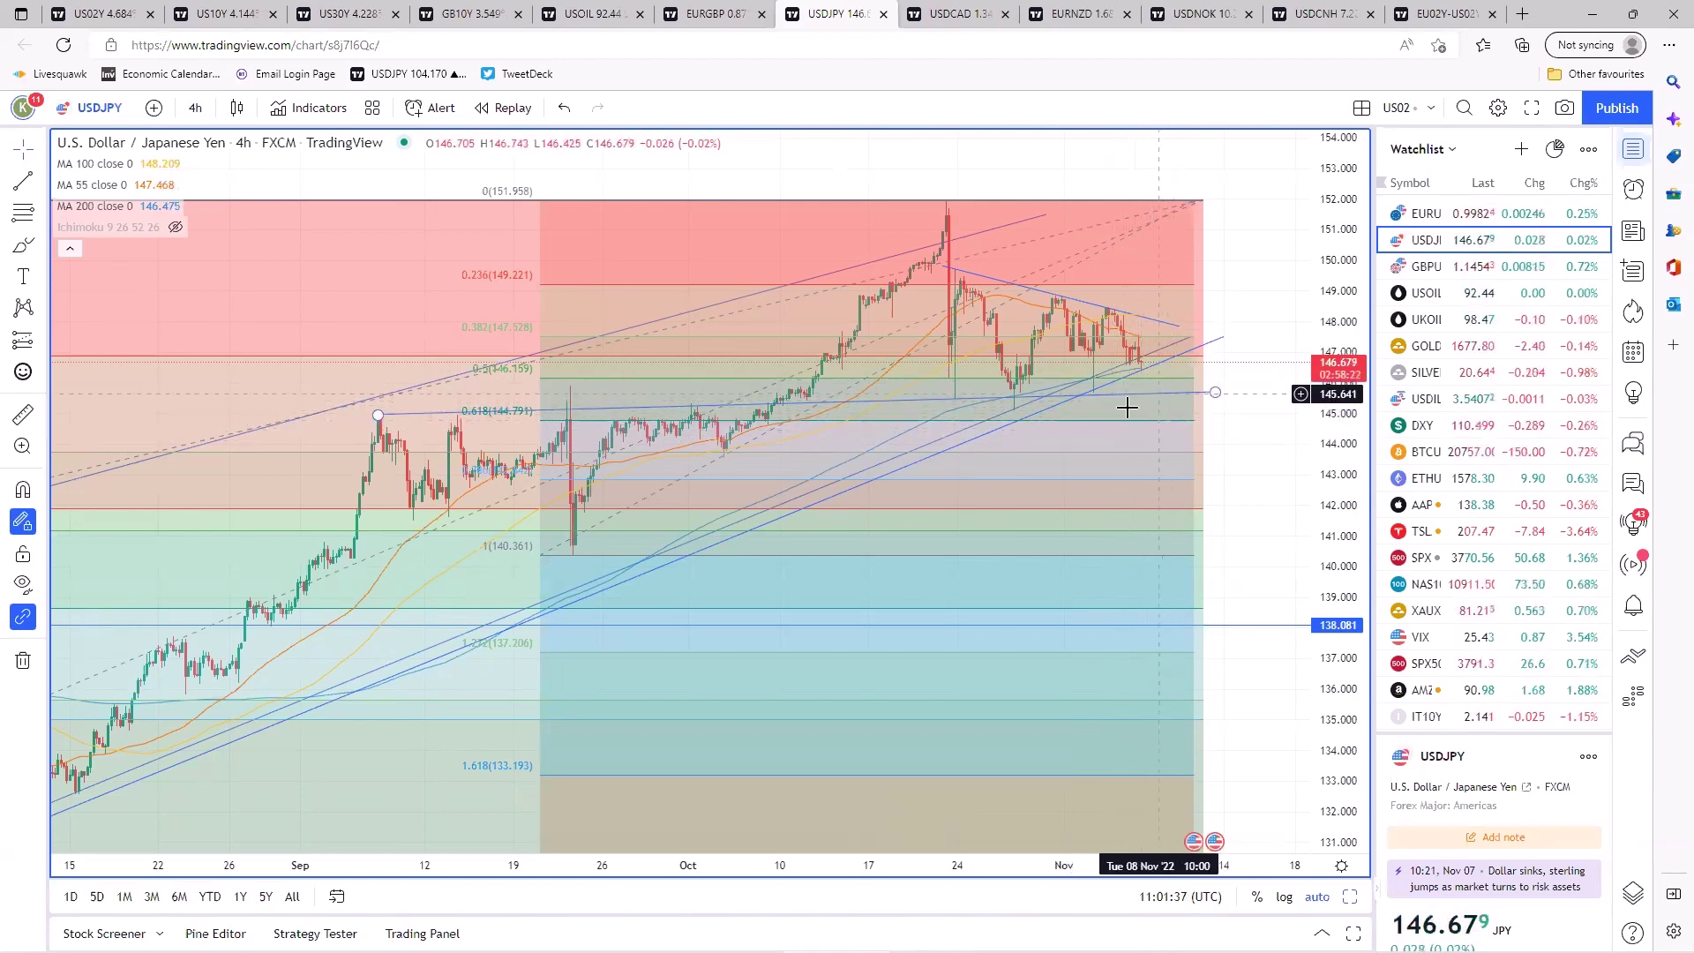
scroll(1055, 527, "down", 2)
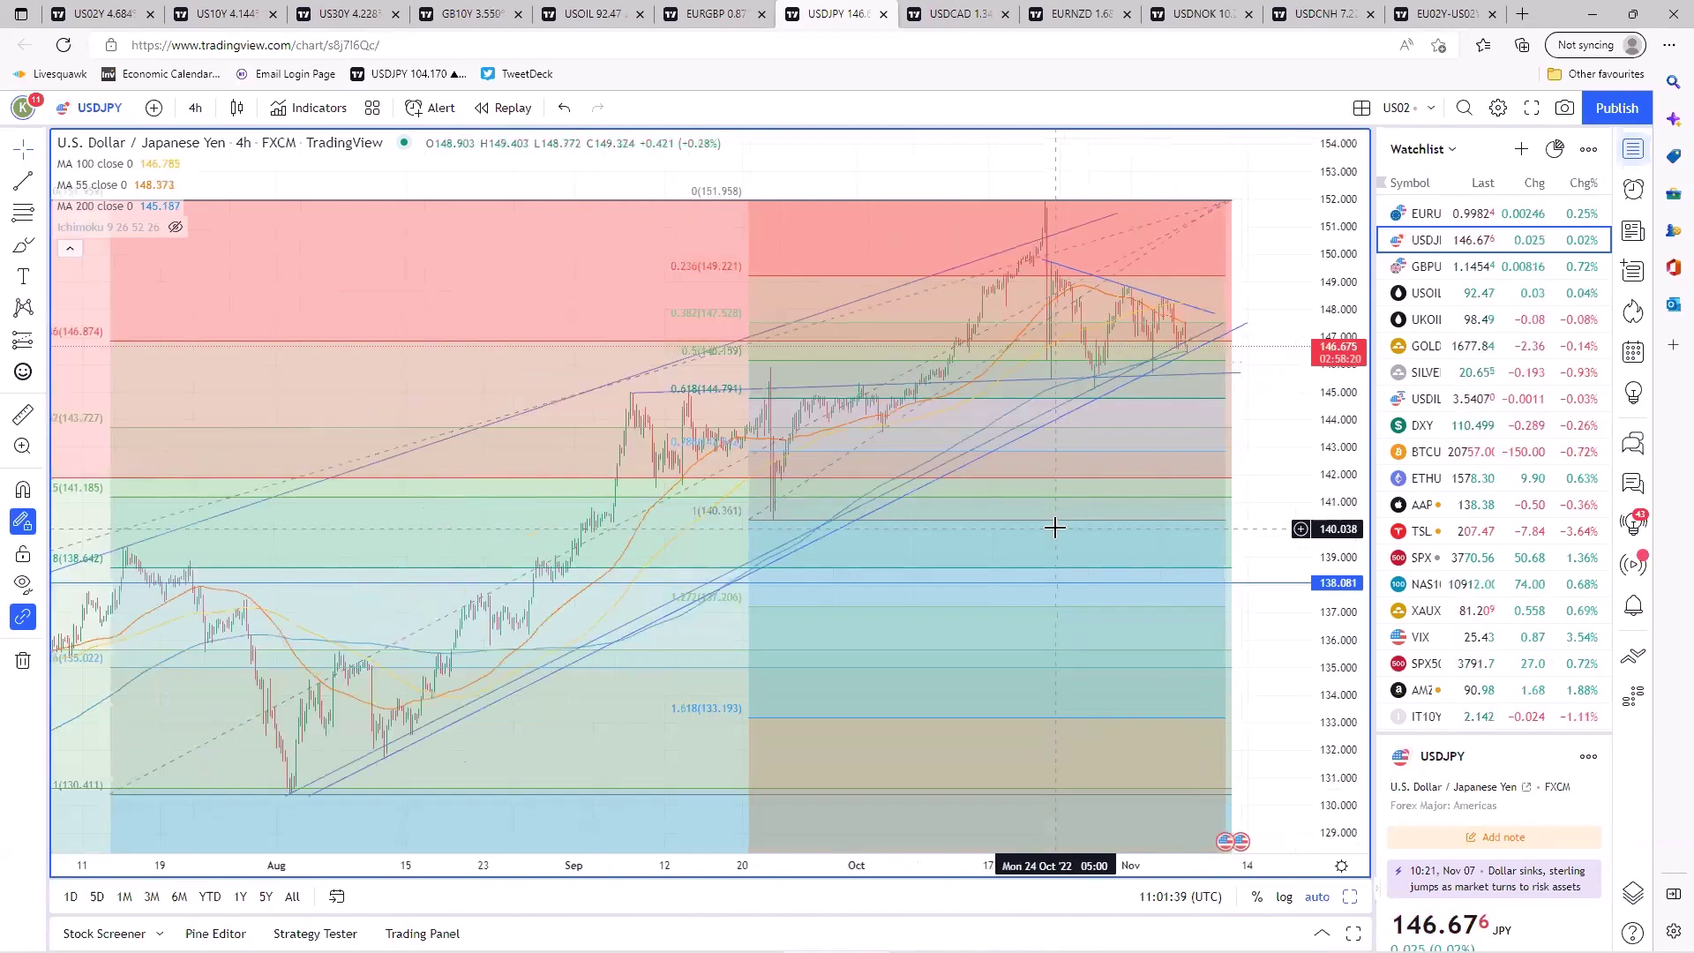
mouse_move(686, 813)
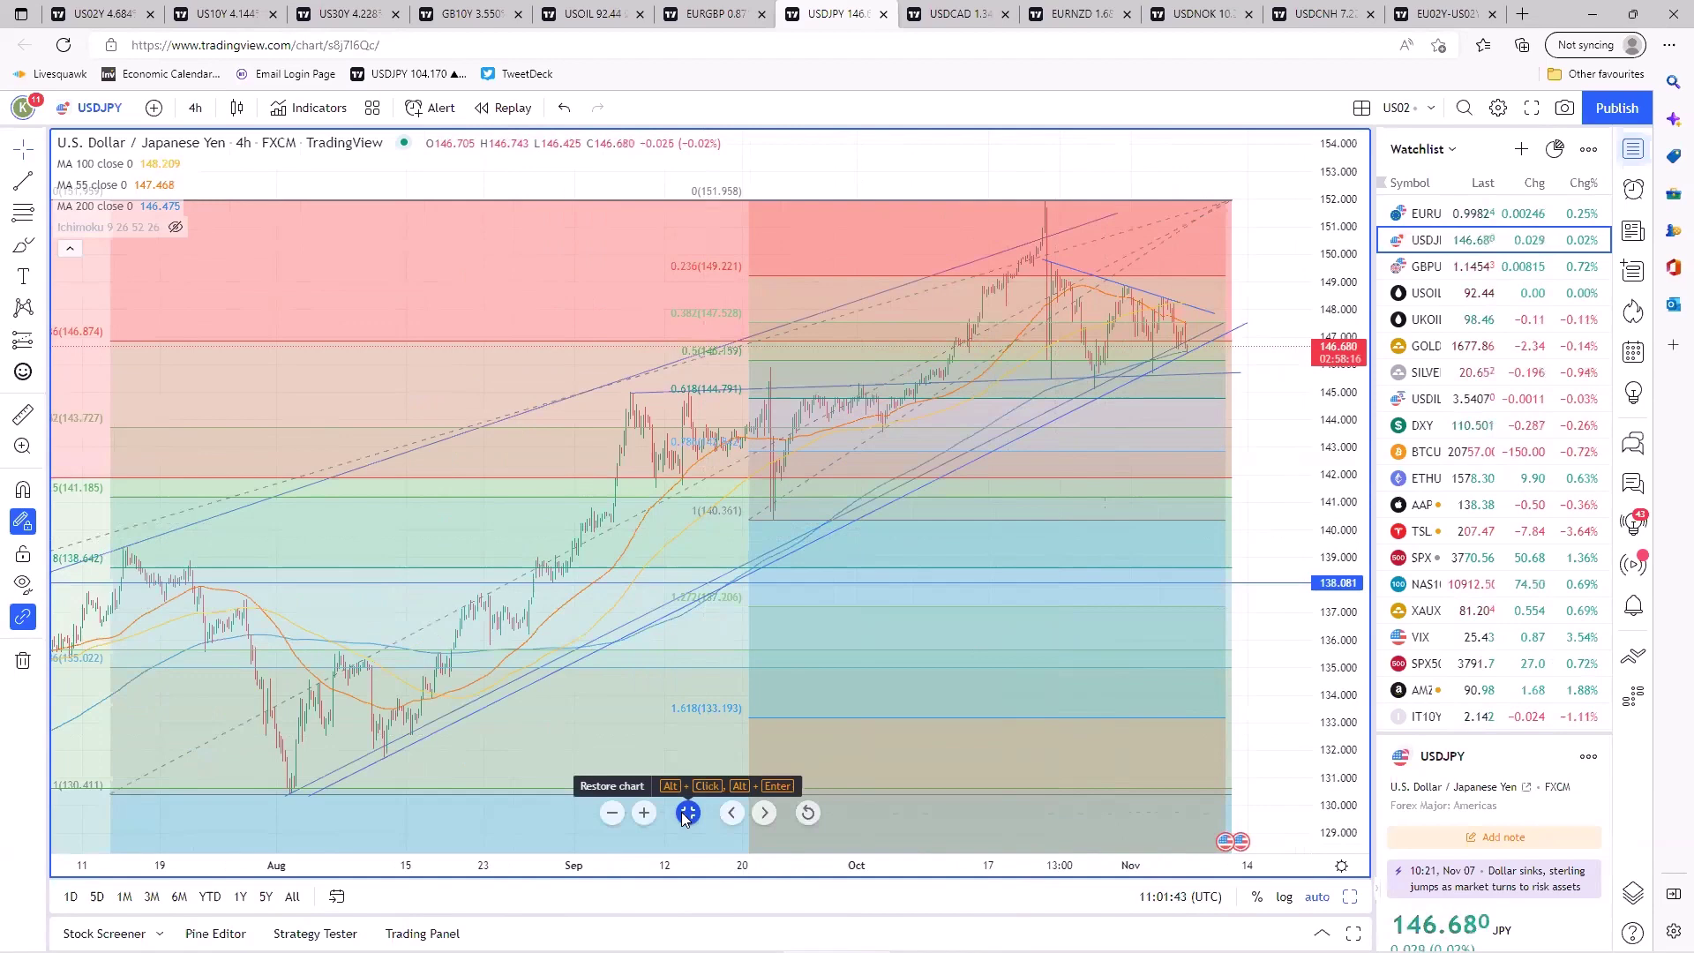
- Restore the yen layout, go to the EURGBP tab and maximize the GBPUSD chart
left_click(687, 812)
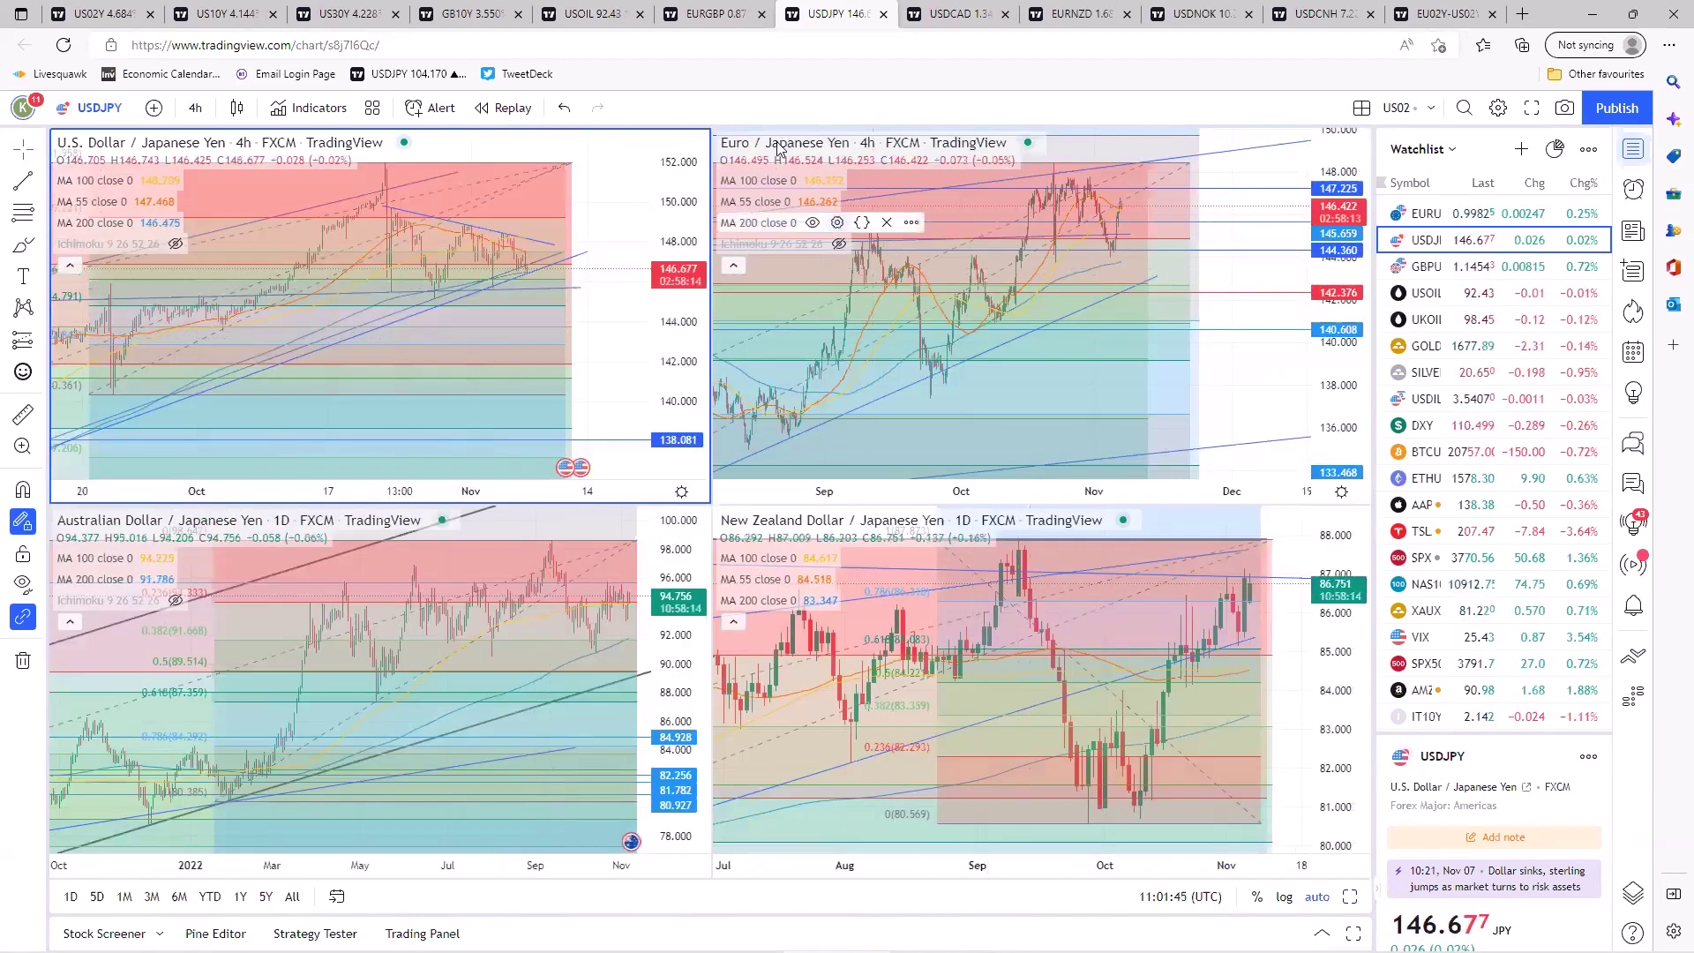
key("ctrl+shift+Tab")
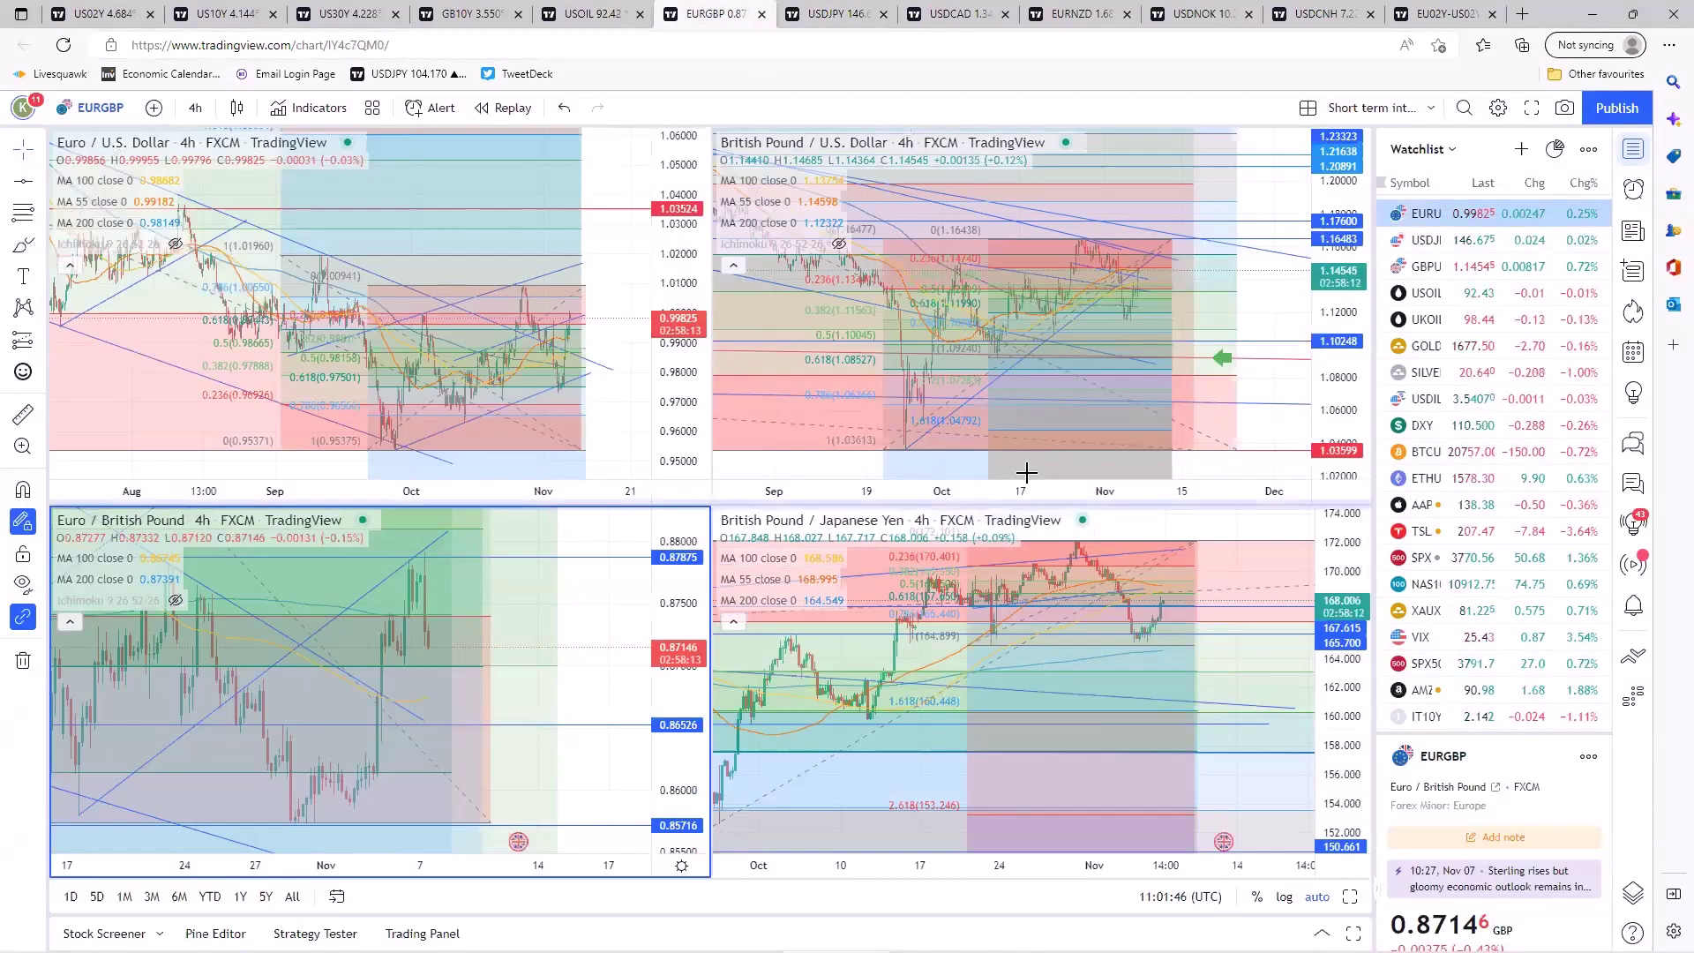
left_click(1017, 439)
scroll(931, 795, "up", 5)
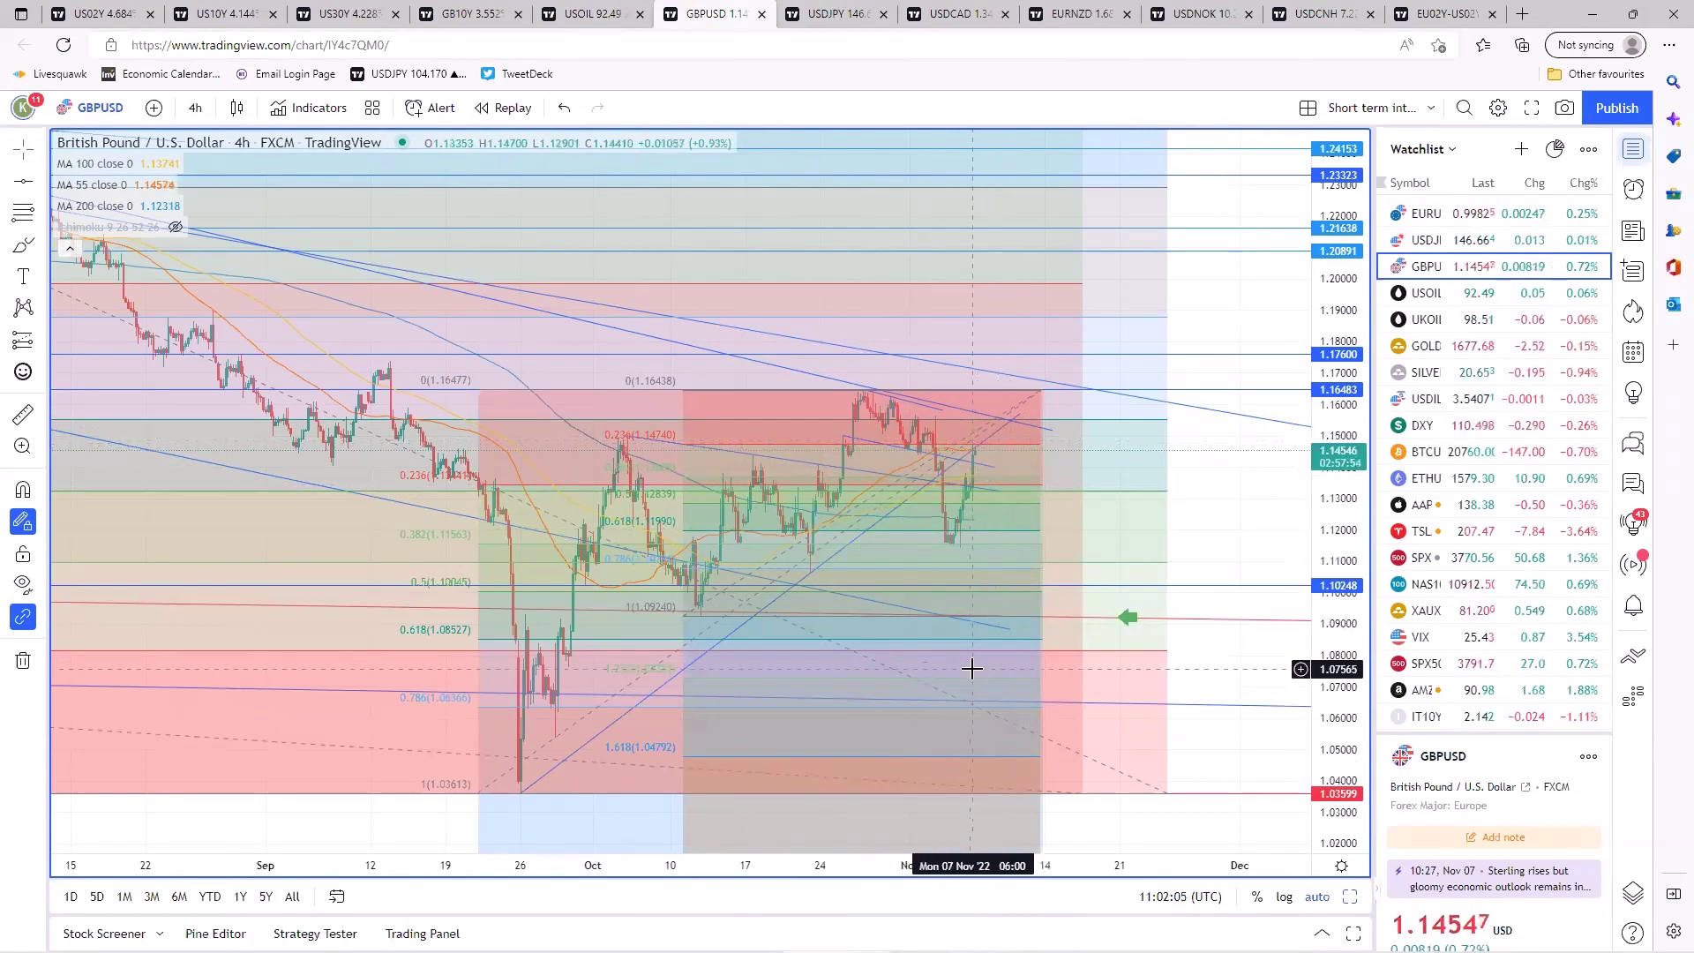
- Zoom the GBPUSD chart in, then out until mid-July price history shows
scroll(971, 665, "up", 2)
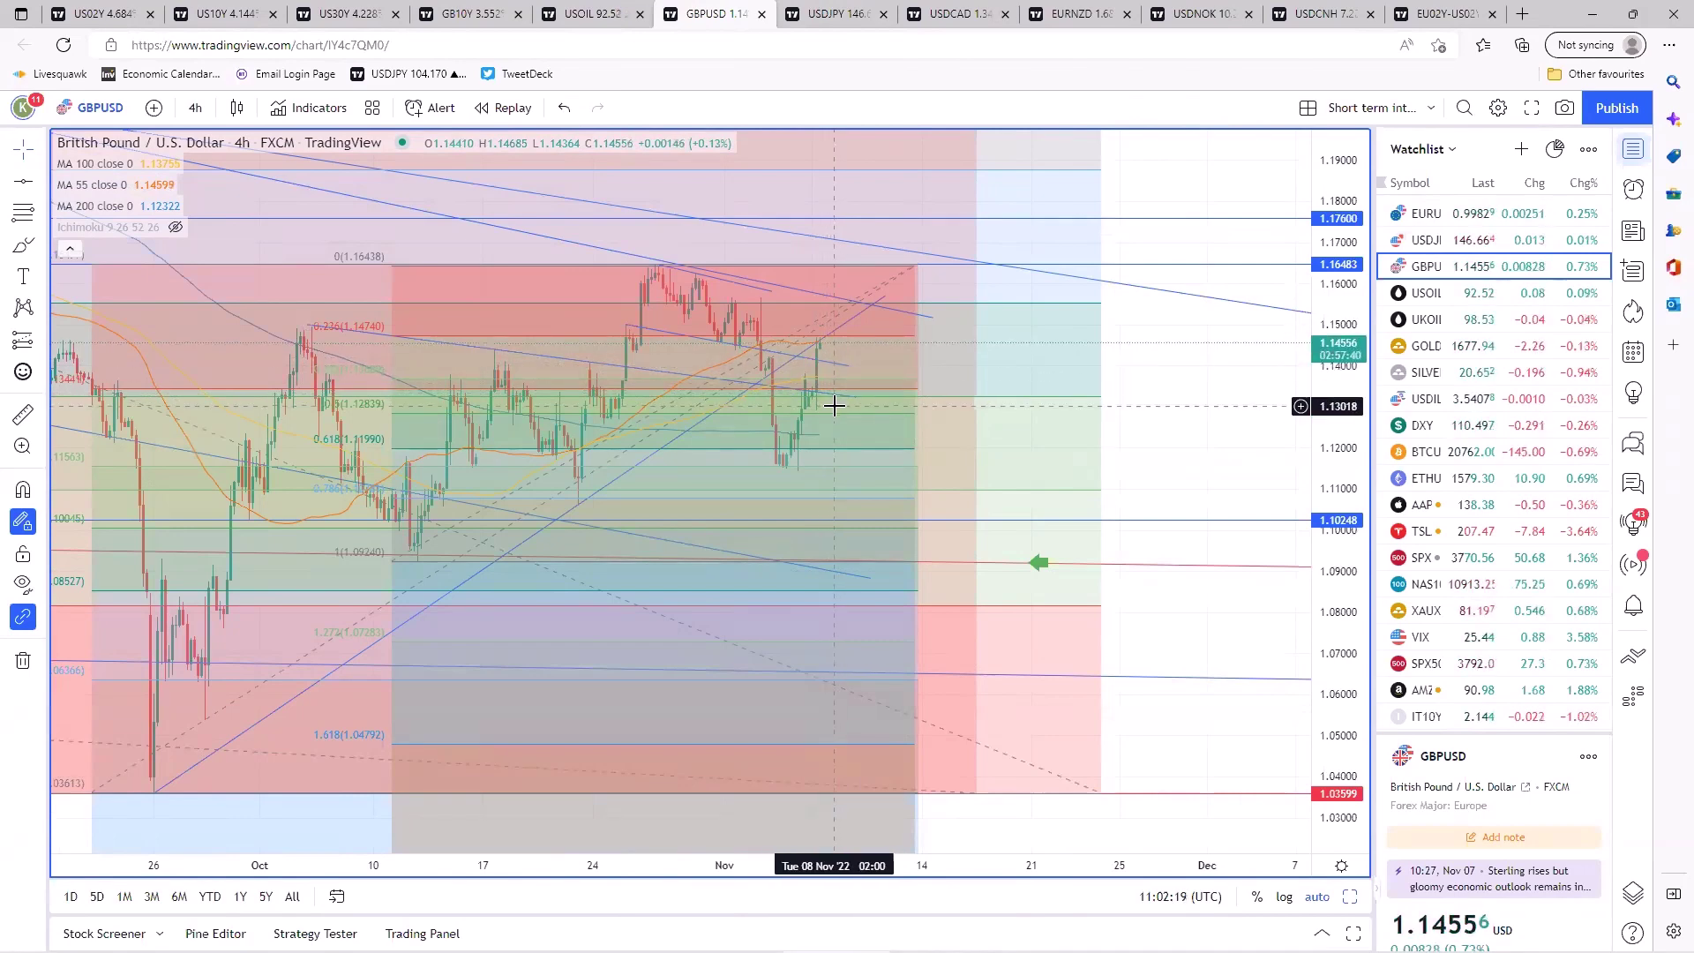
scroll(935, 424, "down", 3)
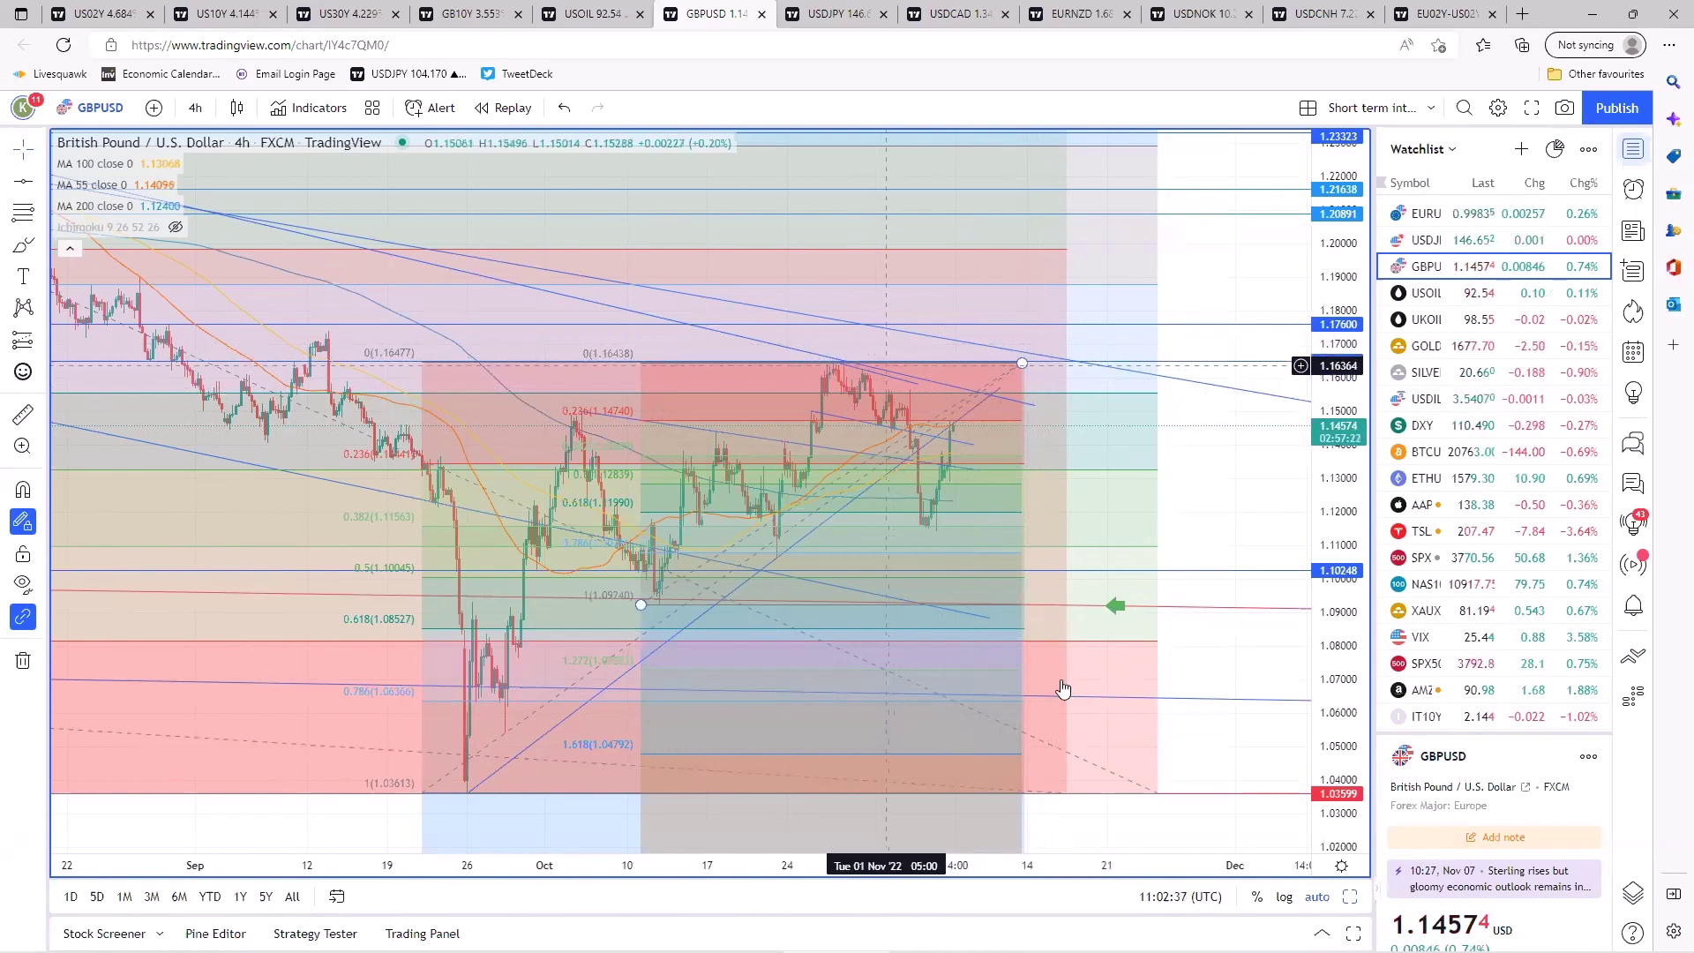
scroll(1084, 462, "down", 2)
scroll(1083, 462, "down", 1)
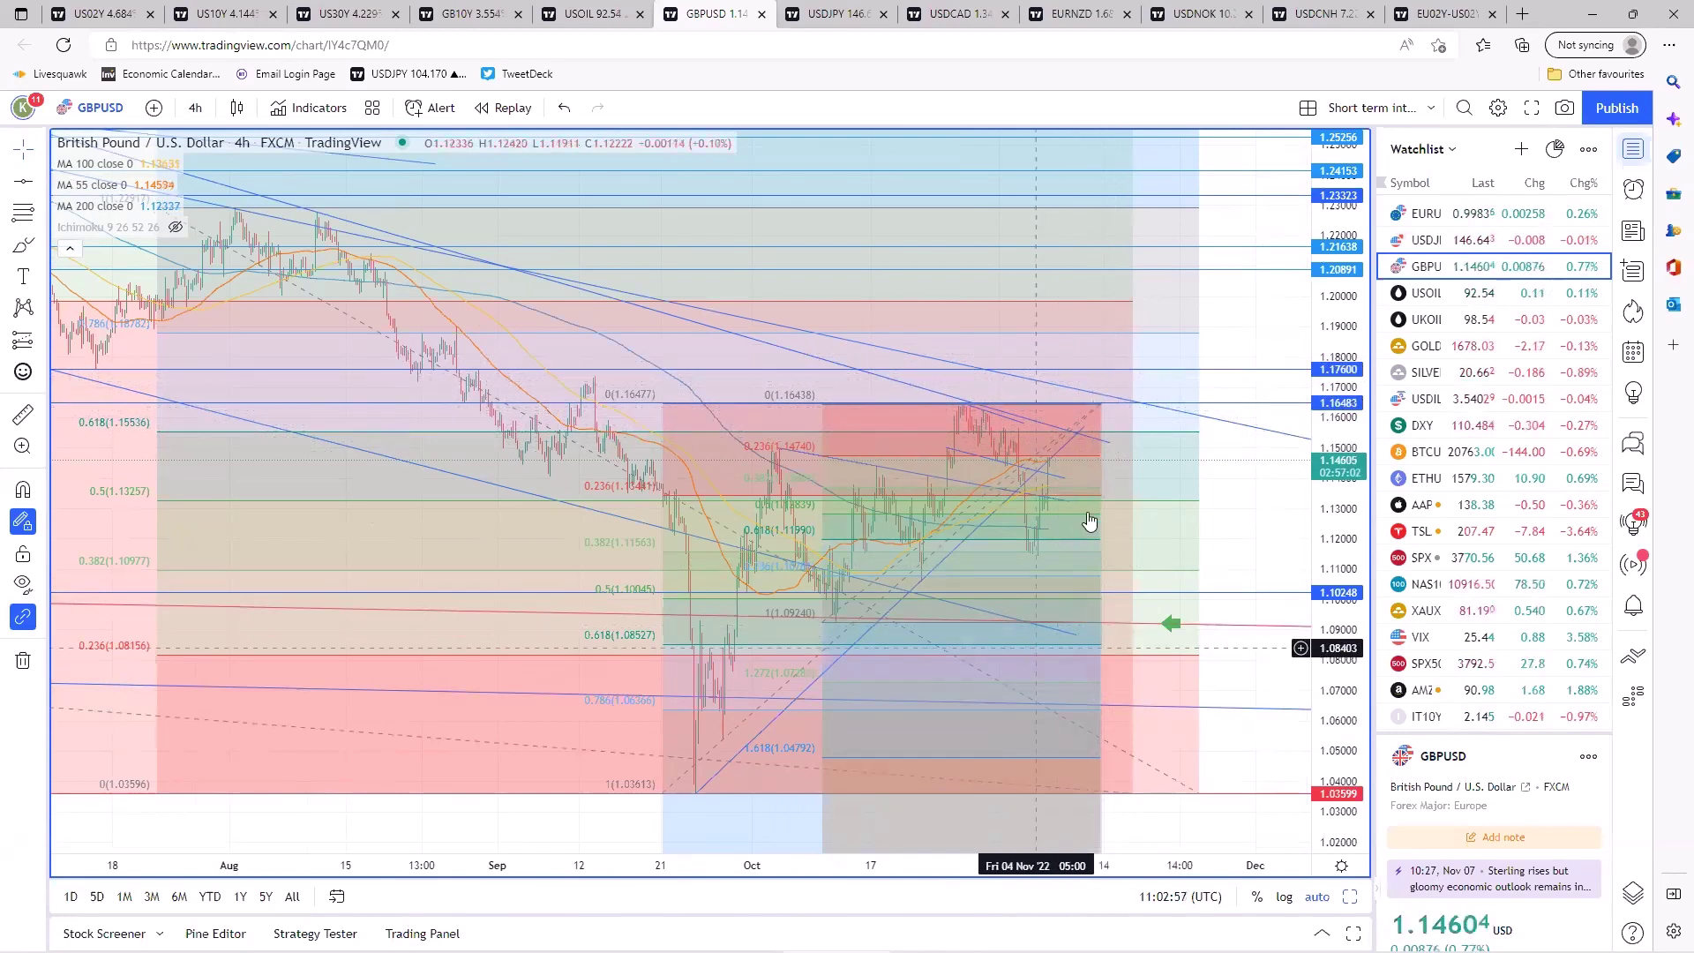
- Select and inspect the rising trendlines under recent GBPUSD candles while zooming out
left_click(1070, 441)
left_click(1075, 441)
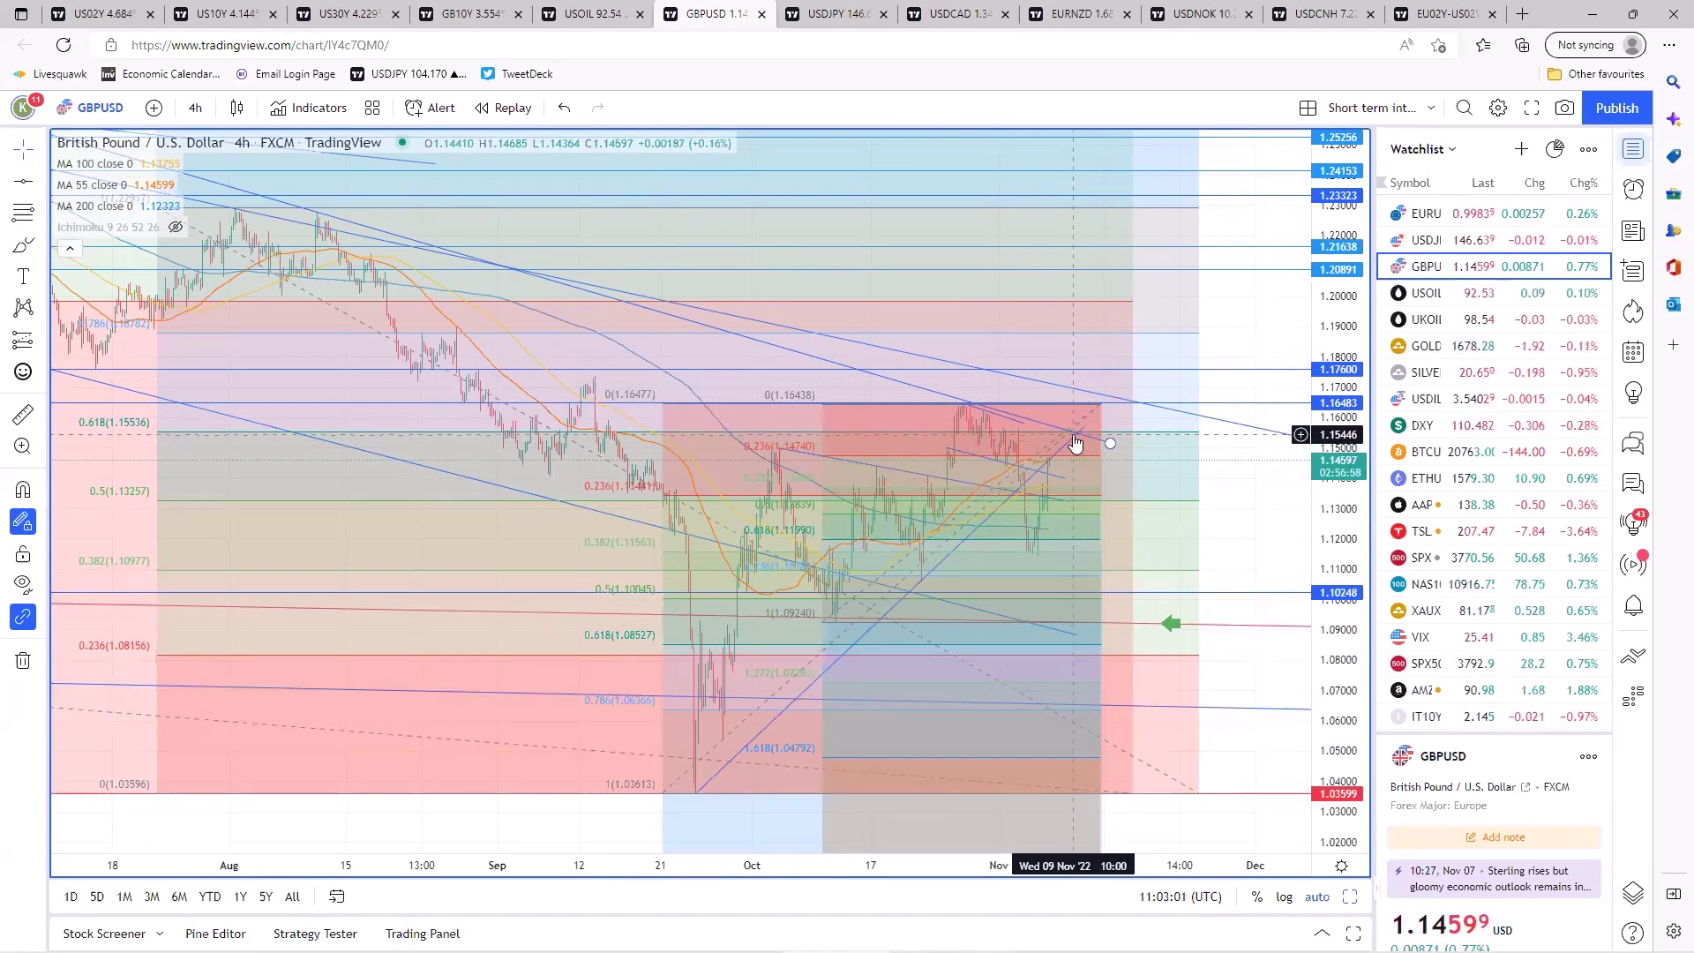
left_click(1074, 439)
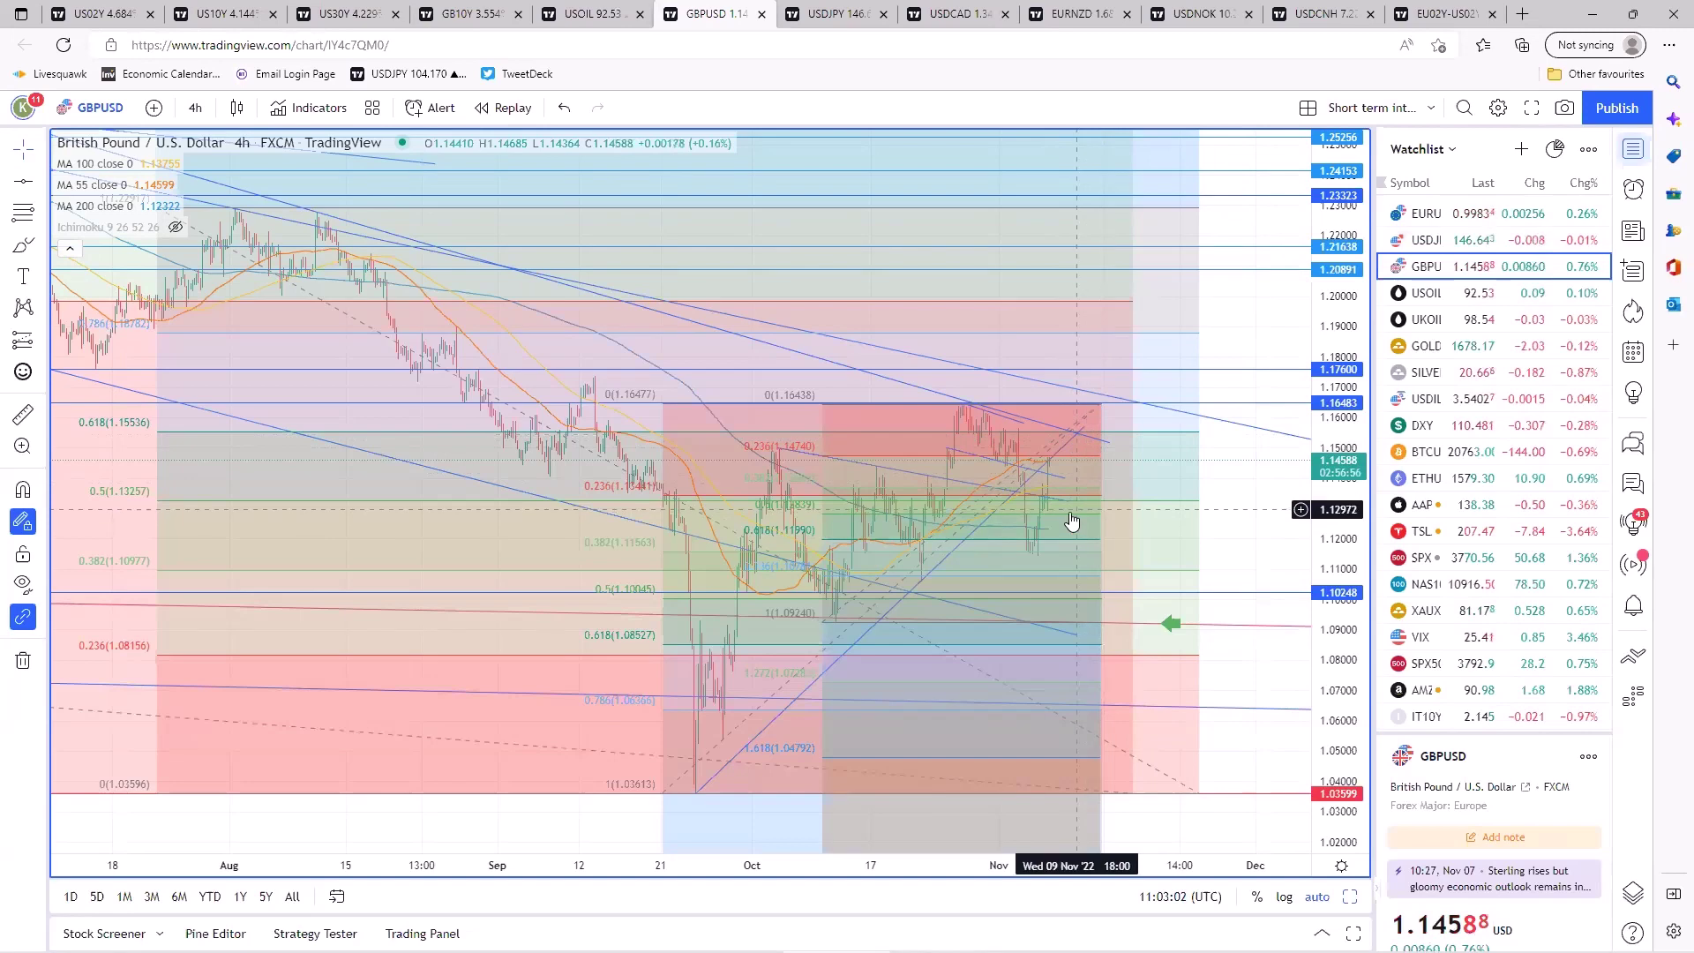
scroll(1072, 521, "down", 2)
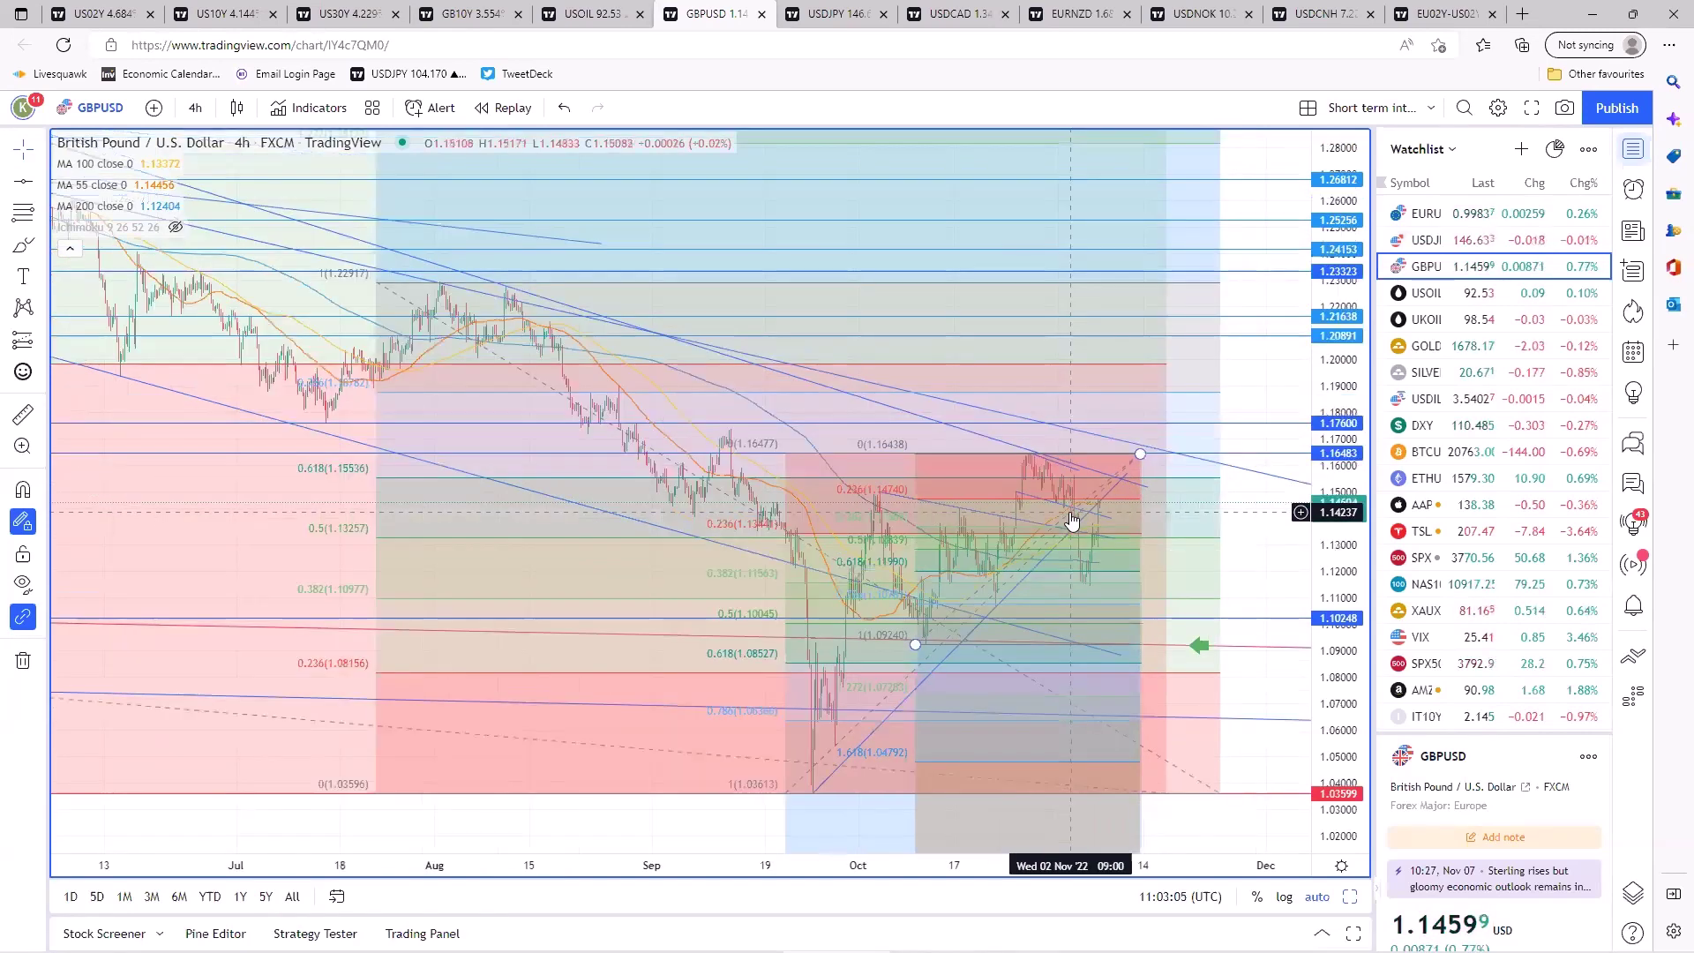
left_click(1072, 519)
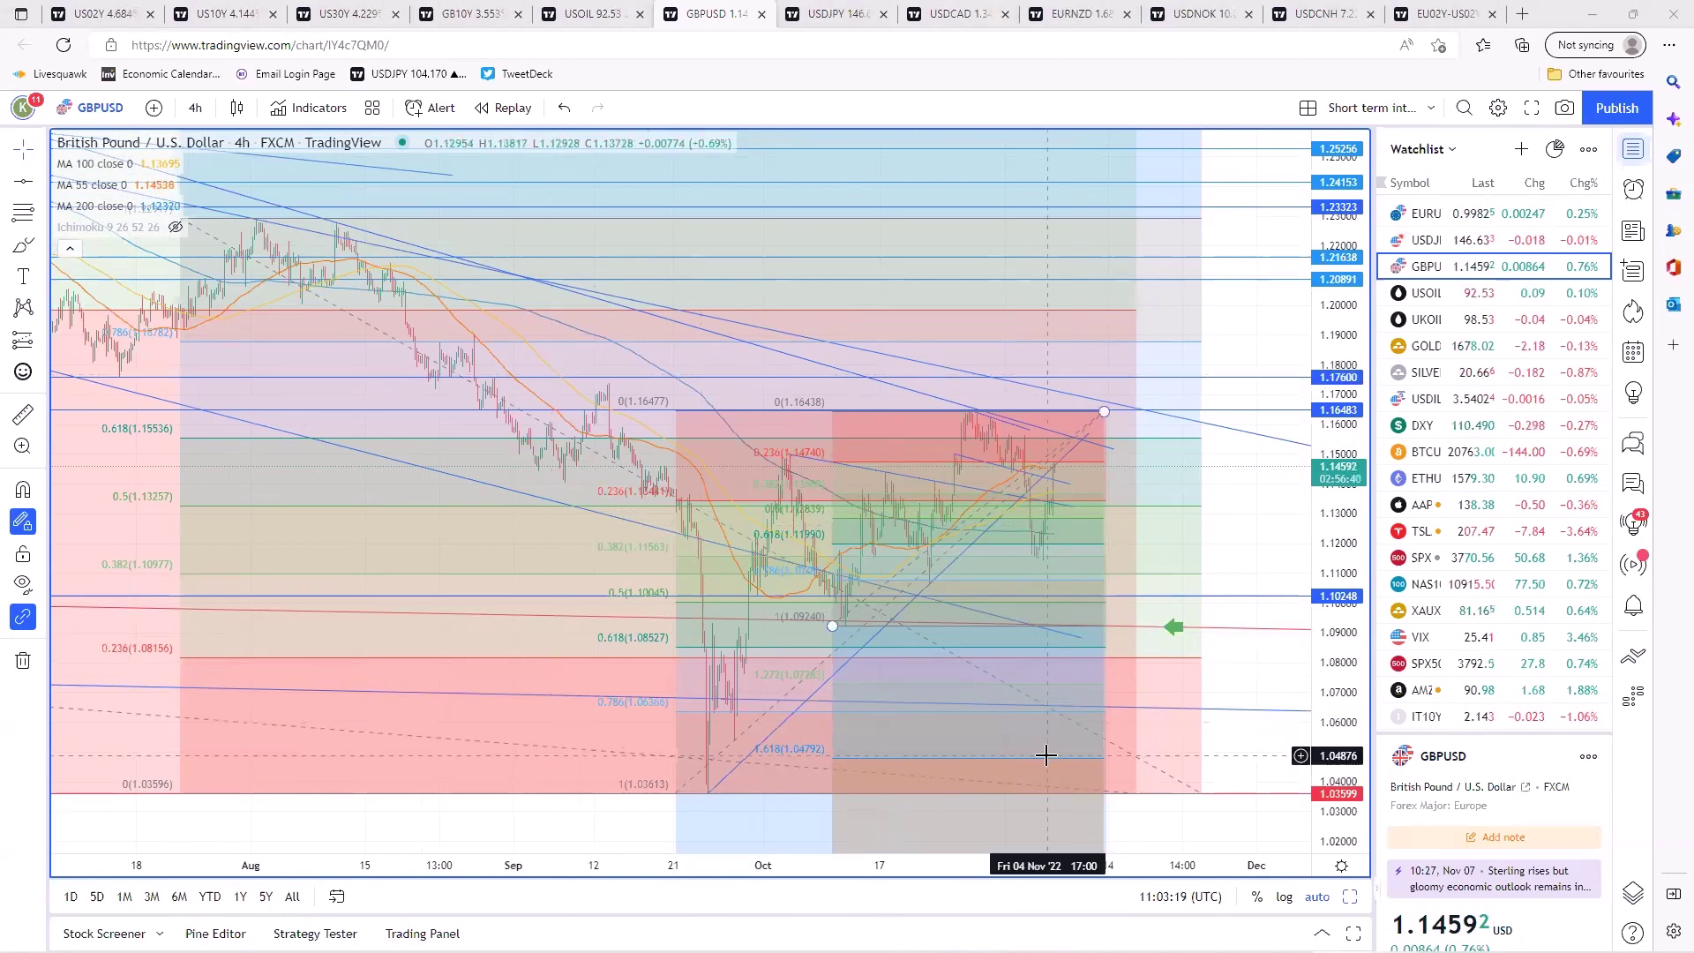
scroll(1164, 628, "down", 1)
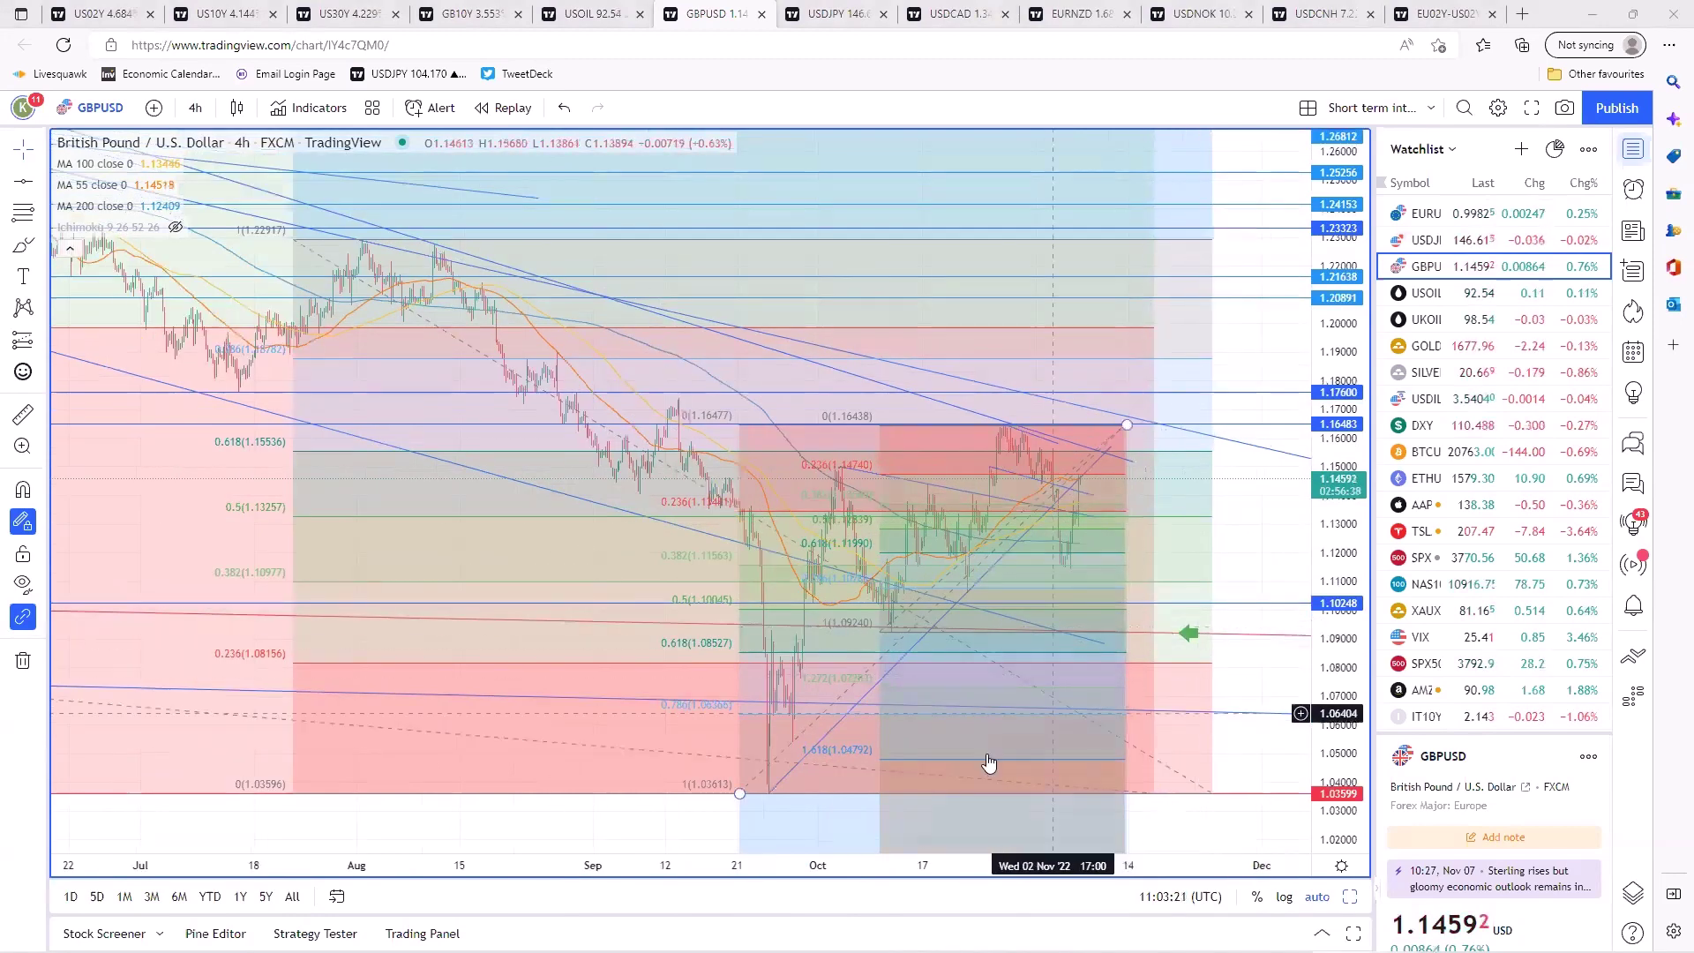
- Restore the four-chart layout and review the EURGBP chart full size, zooming around
left_click(688, 811)
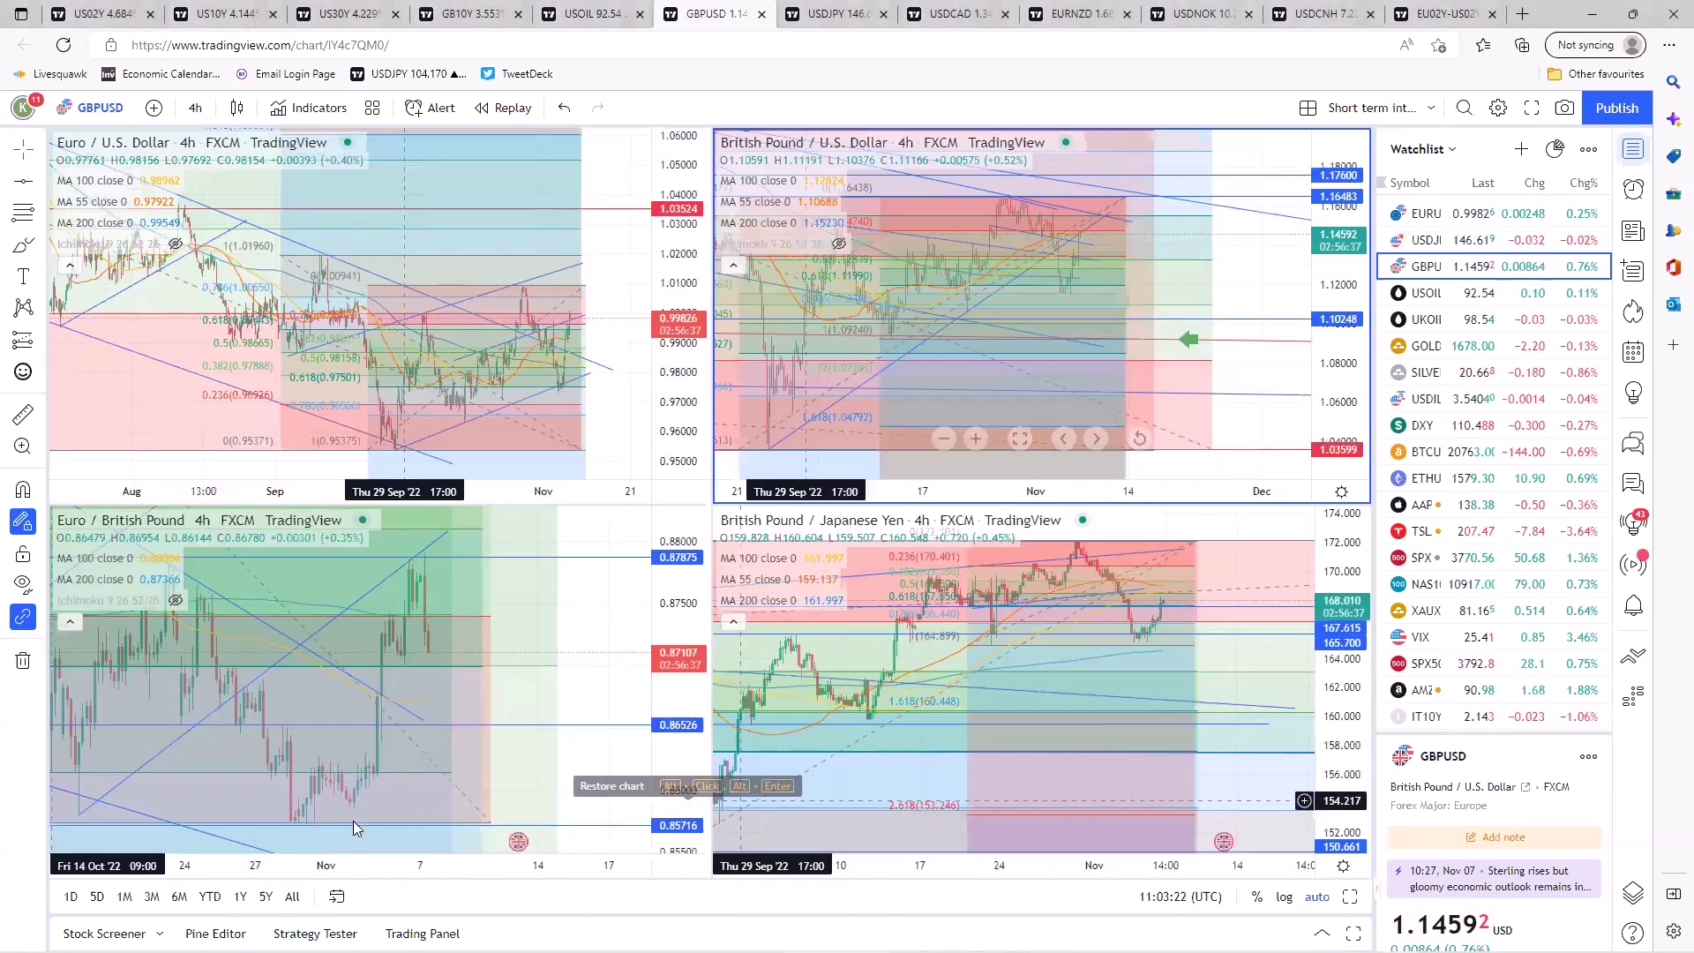
left_click(360, 814)
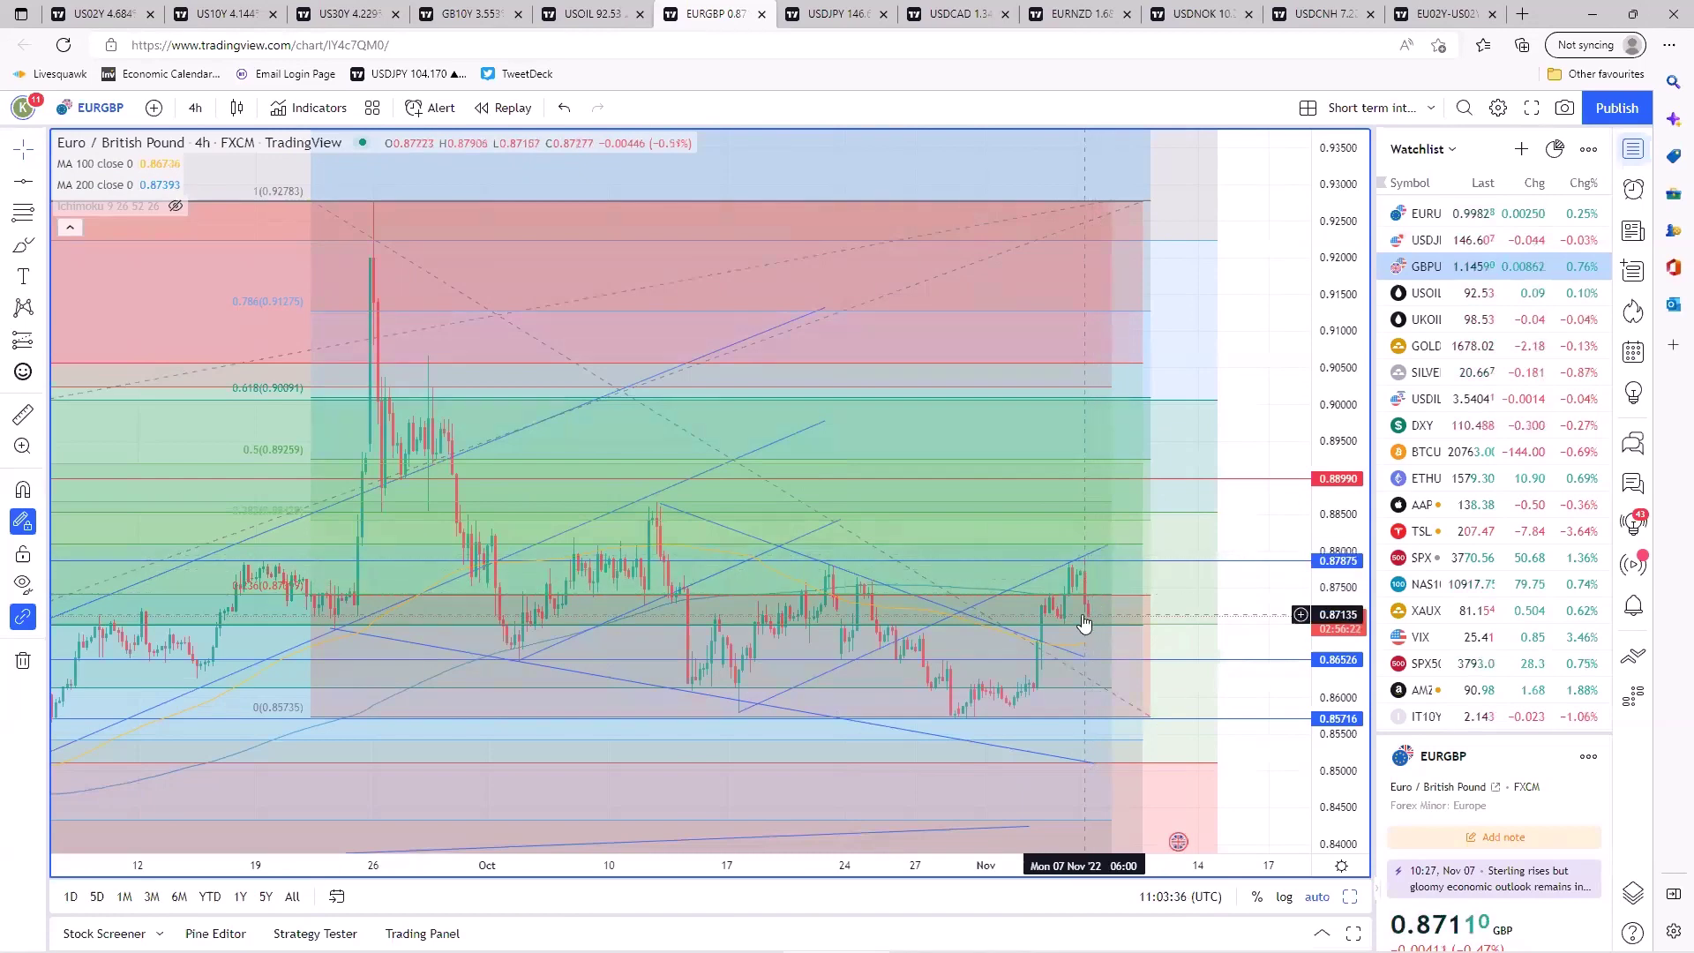
scroll(1070, 632, "up", 3)
scroll(1070, 632, "down", 1)
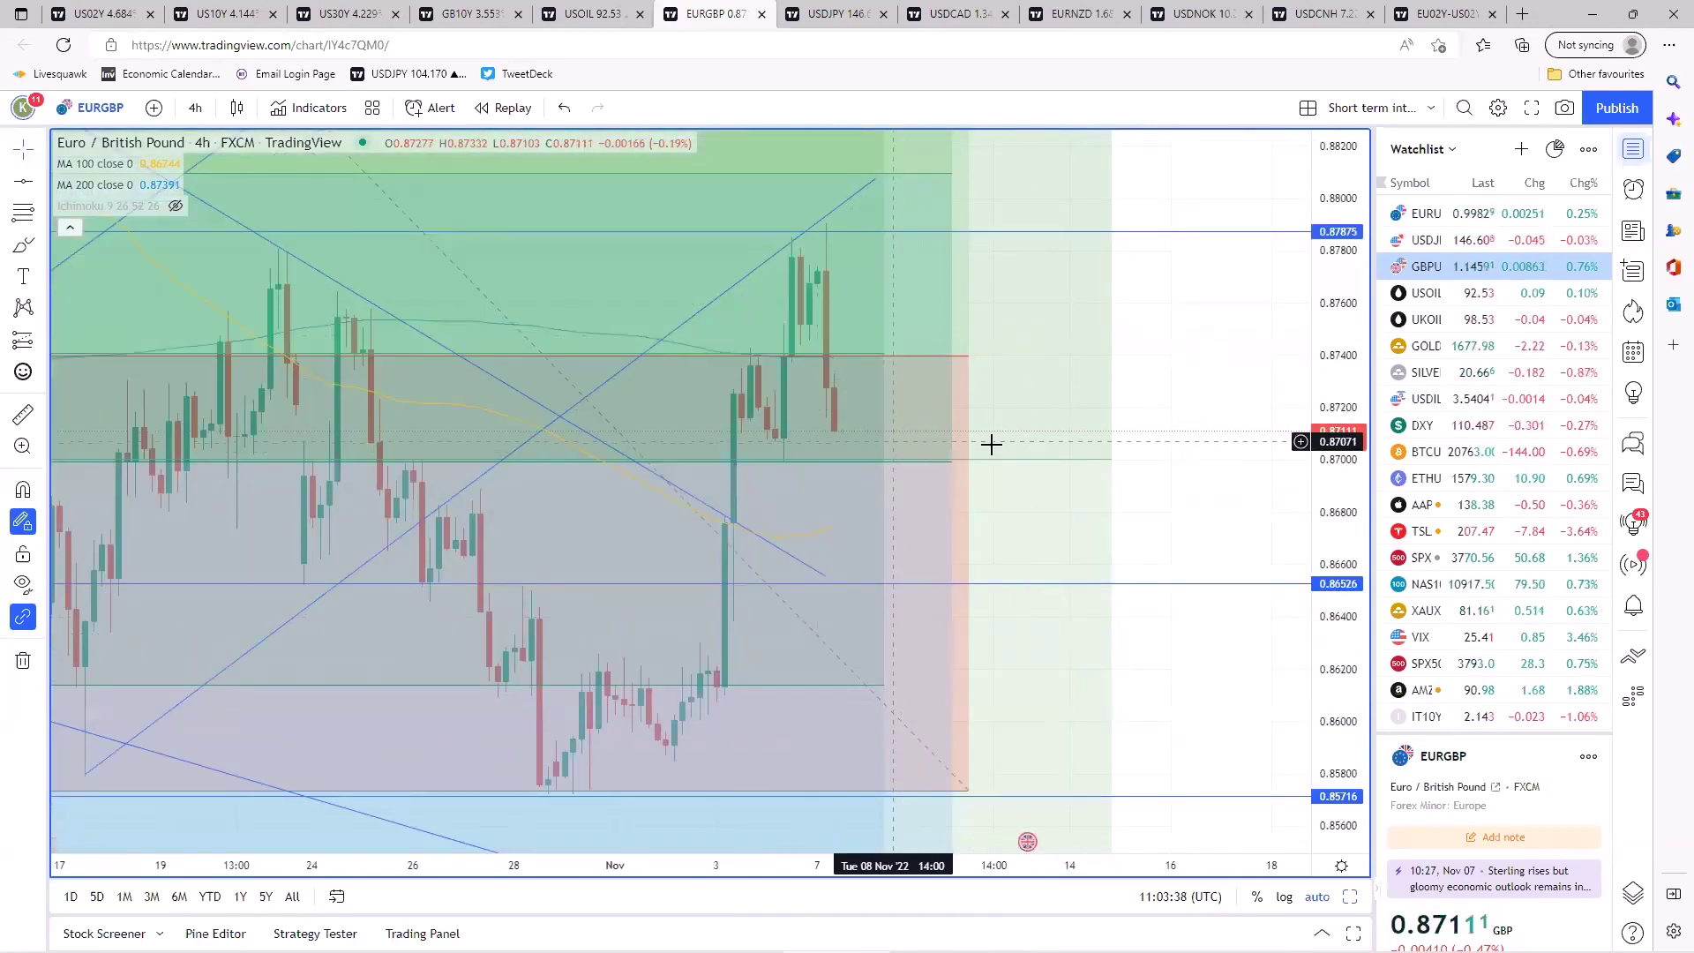
scroll(1074, 600, "down", 1)
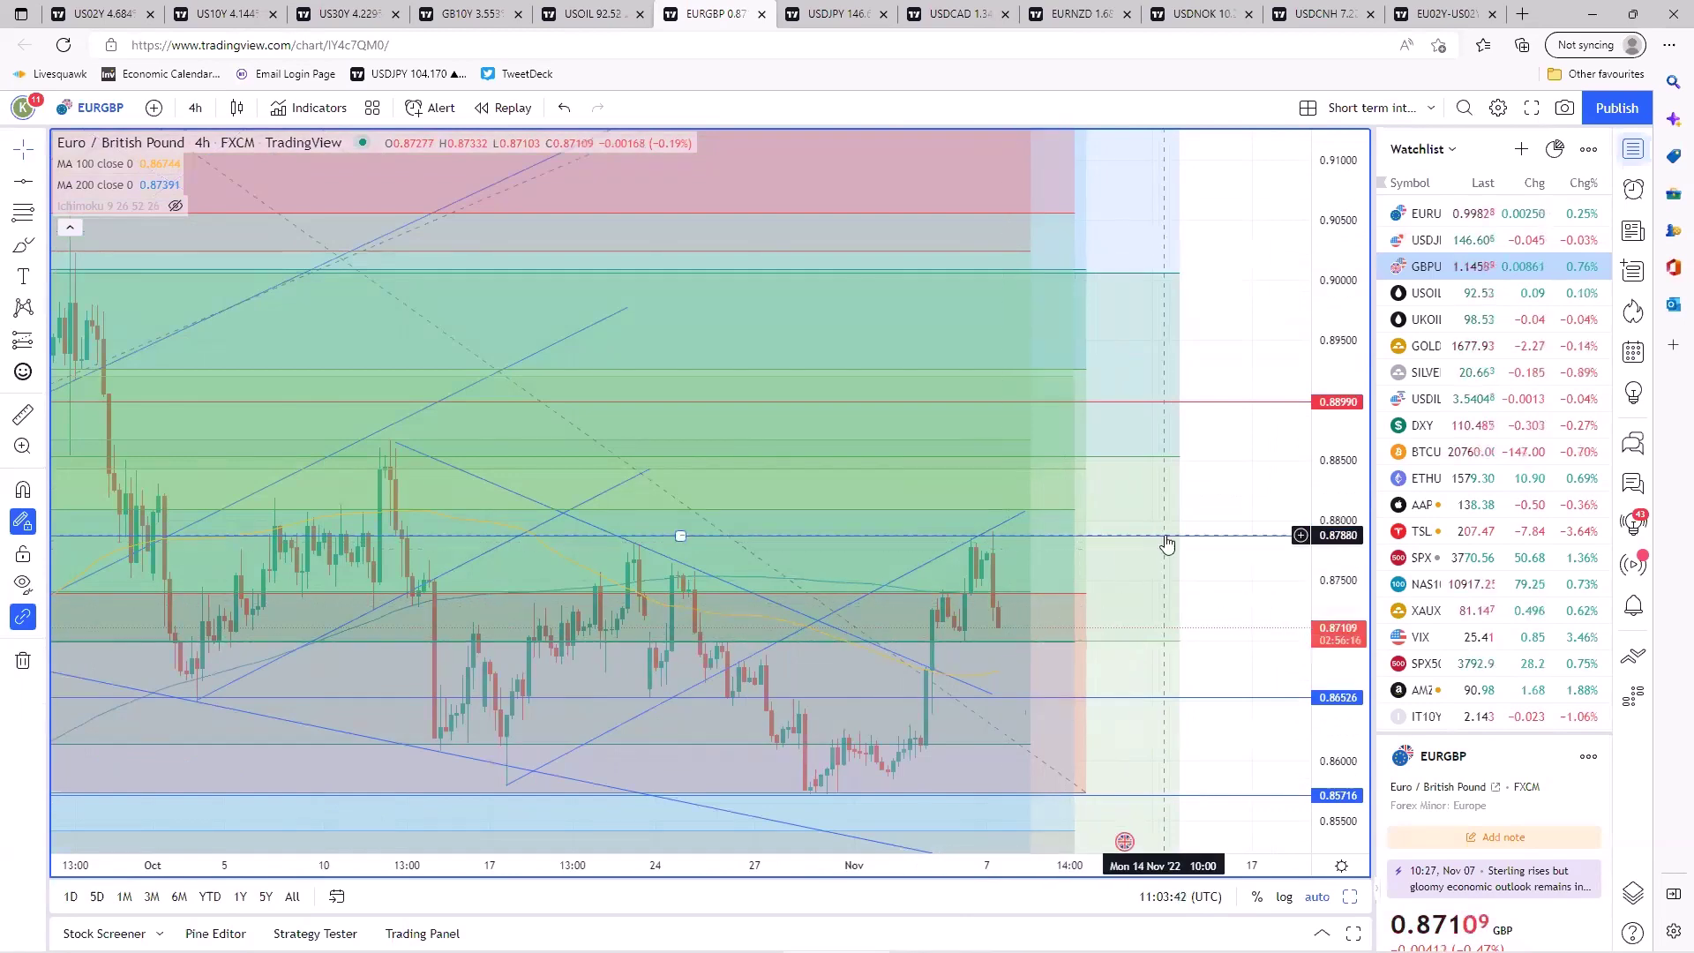
scroll(1156, 547, "down", 2)
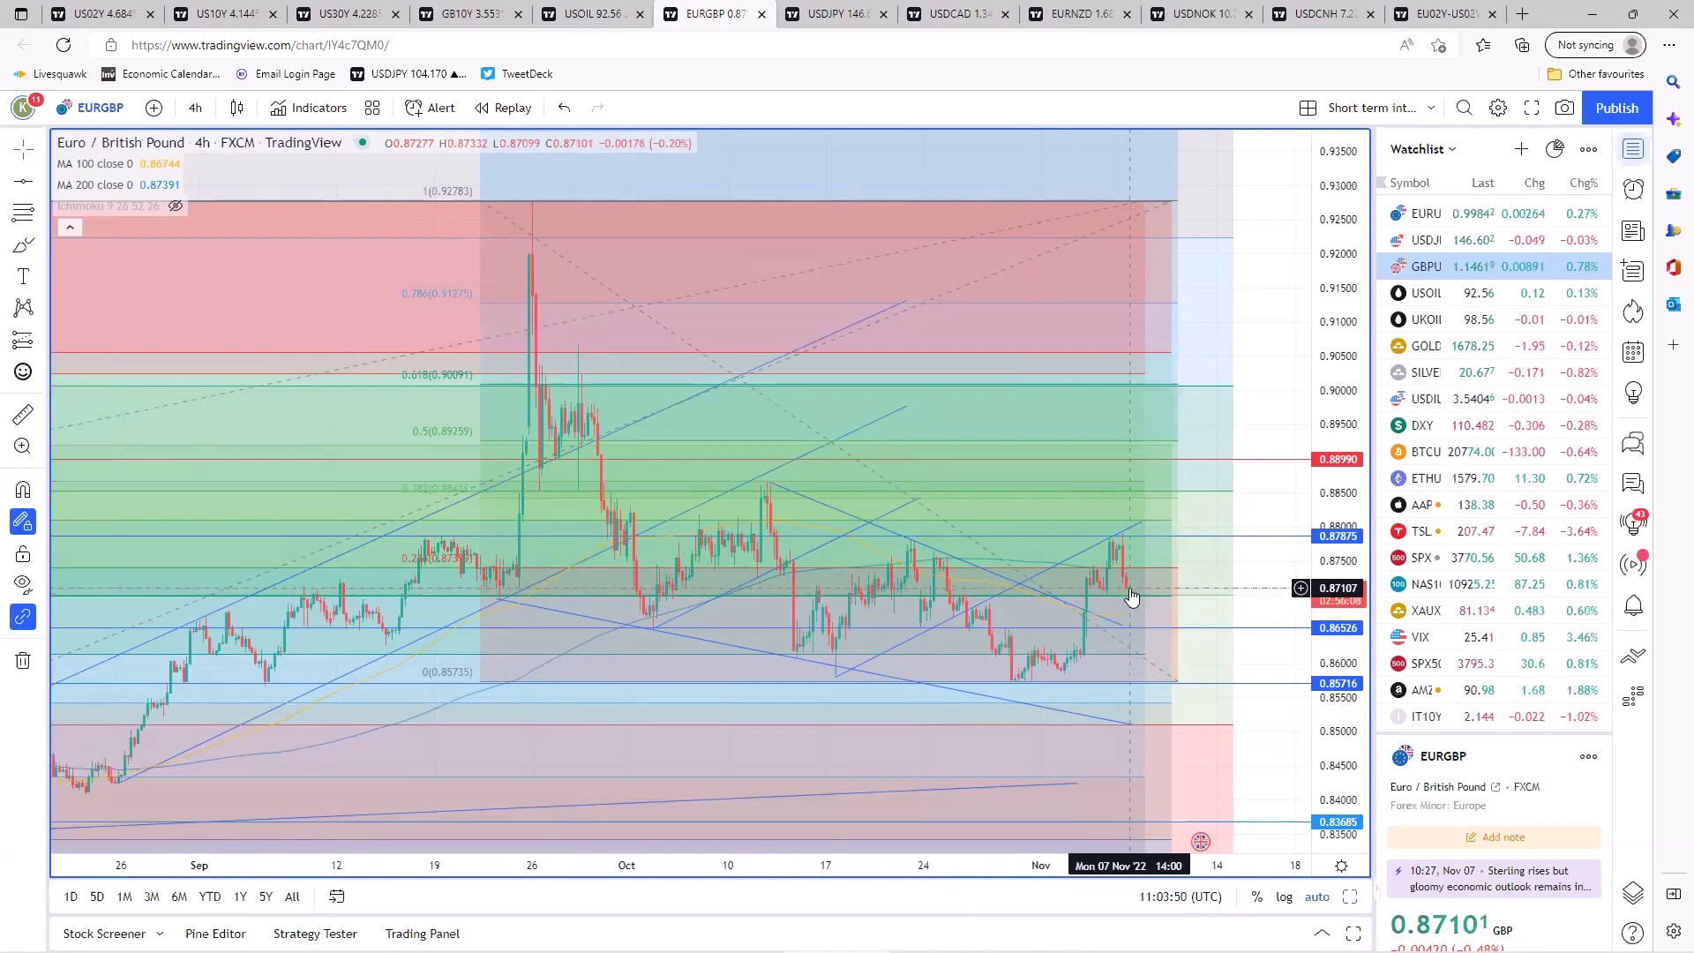
scroll(1132, 596, "up", 1)
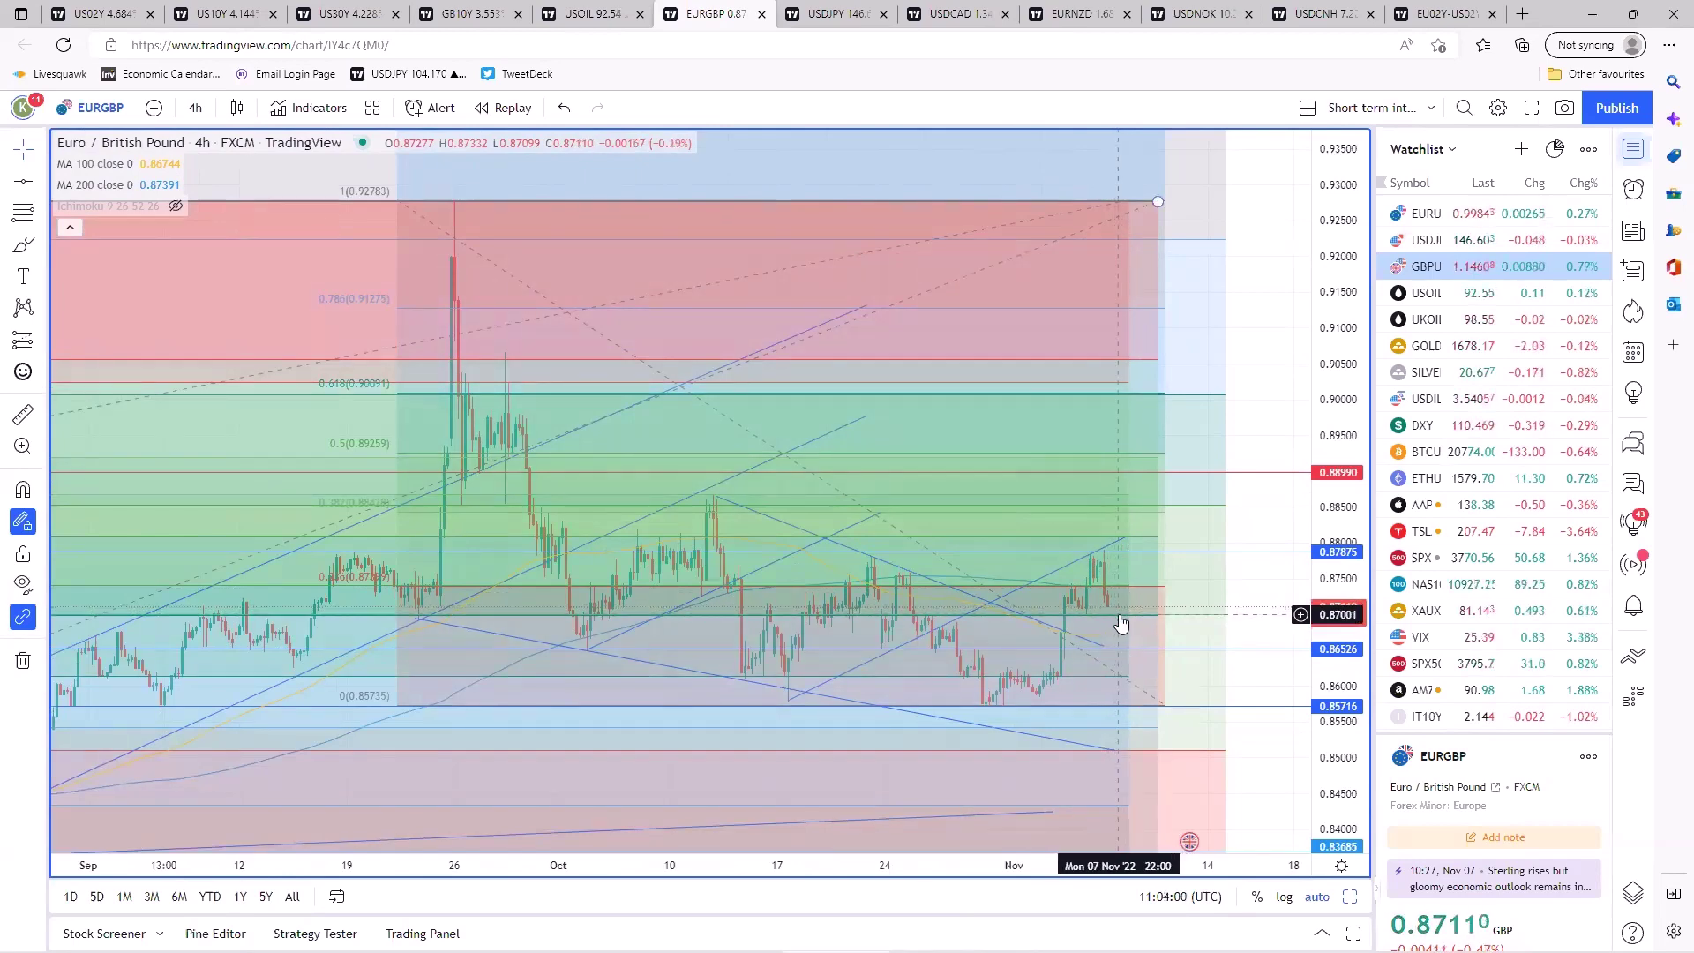
scroll(1121, 624, "down", 3)
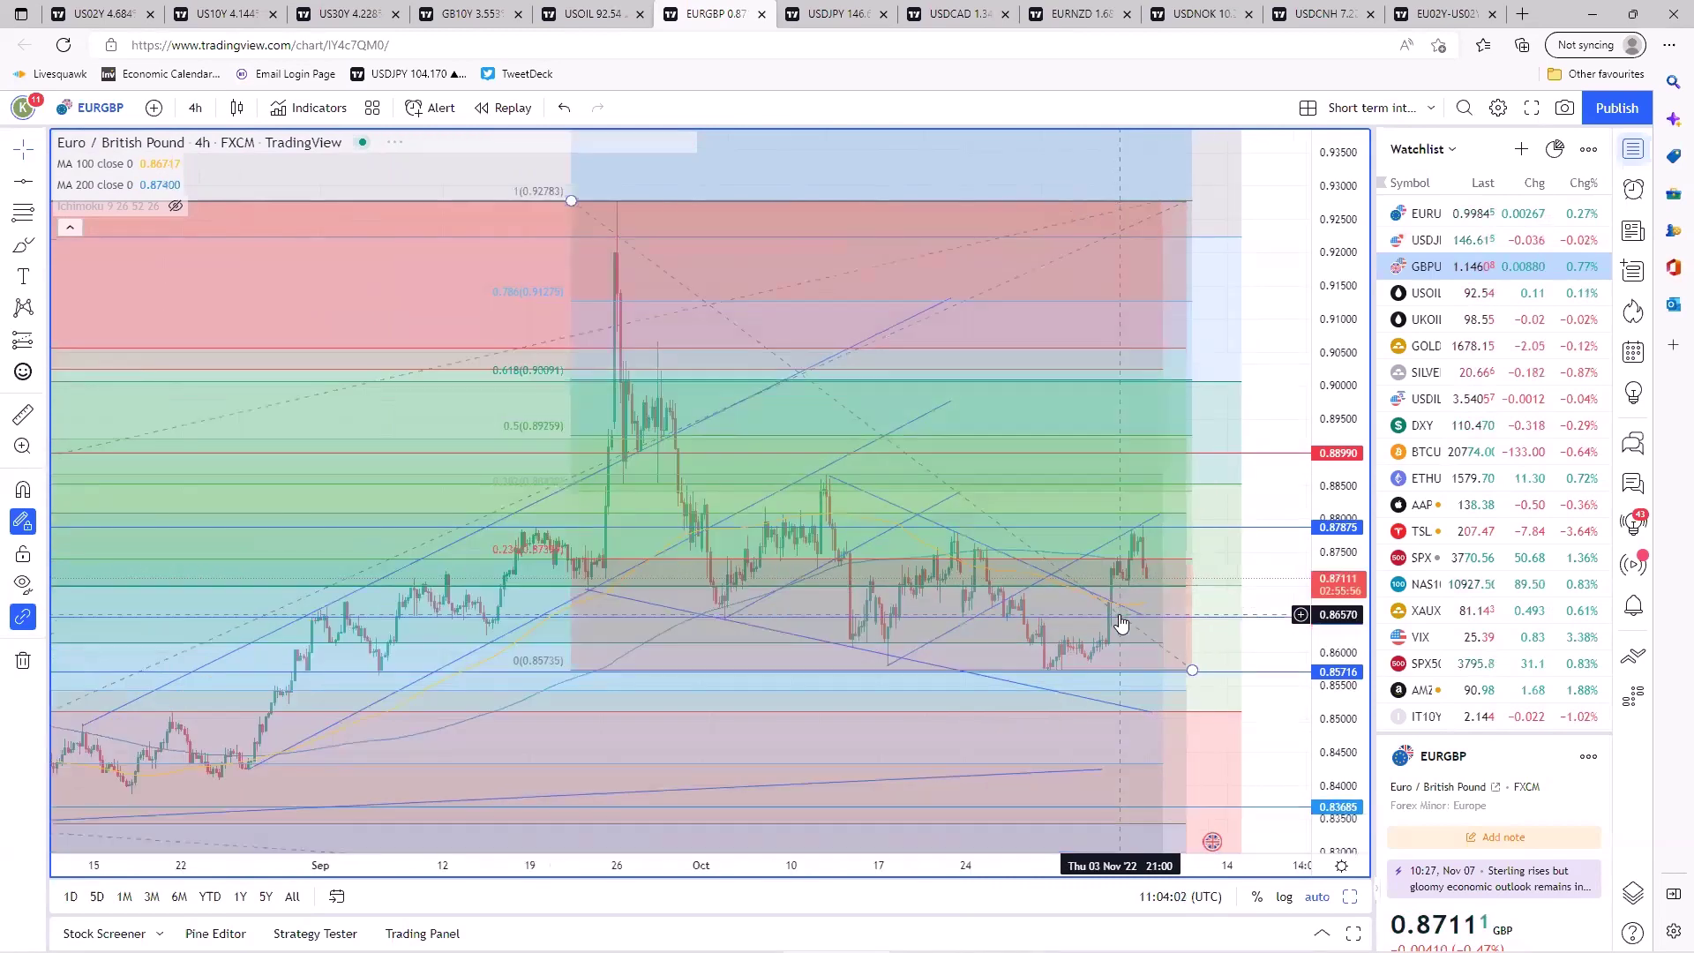
mouse_move(658, 782)
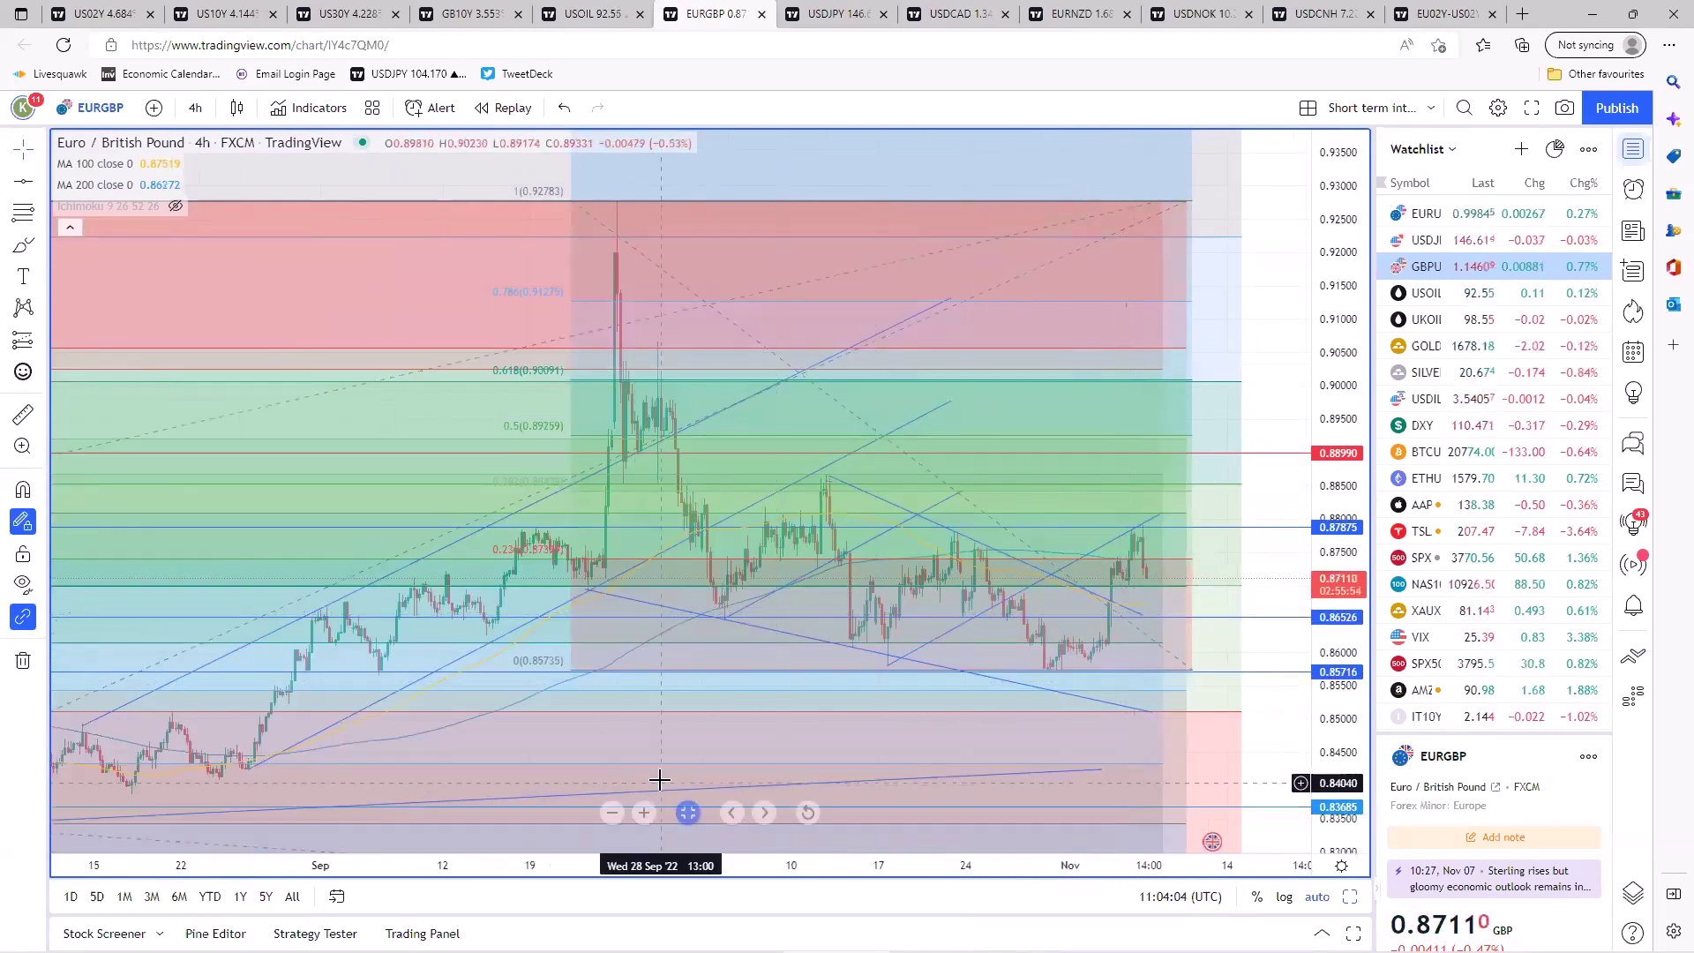
- Restore the layout, view USDCAD full size, then open the Australian and New Zealand dollar tab
key("alt+Return")
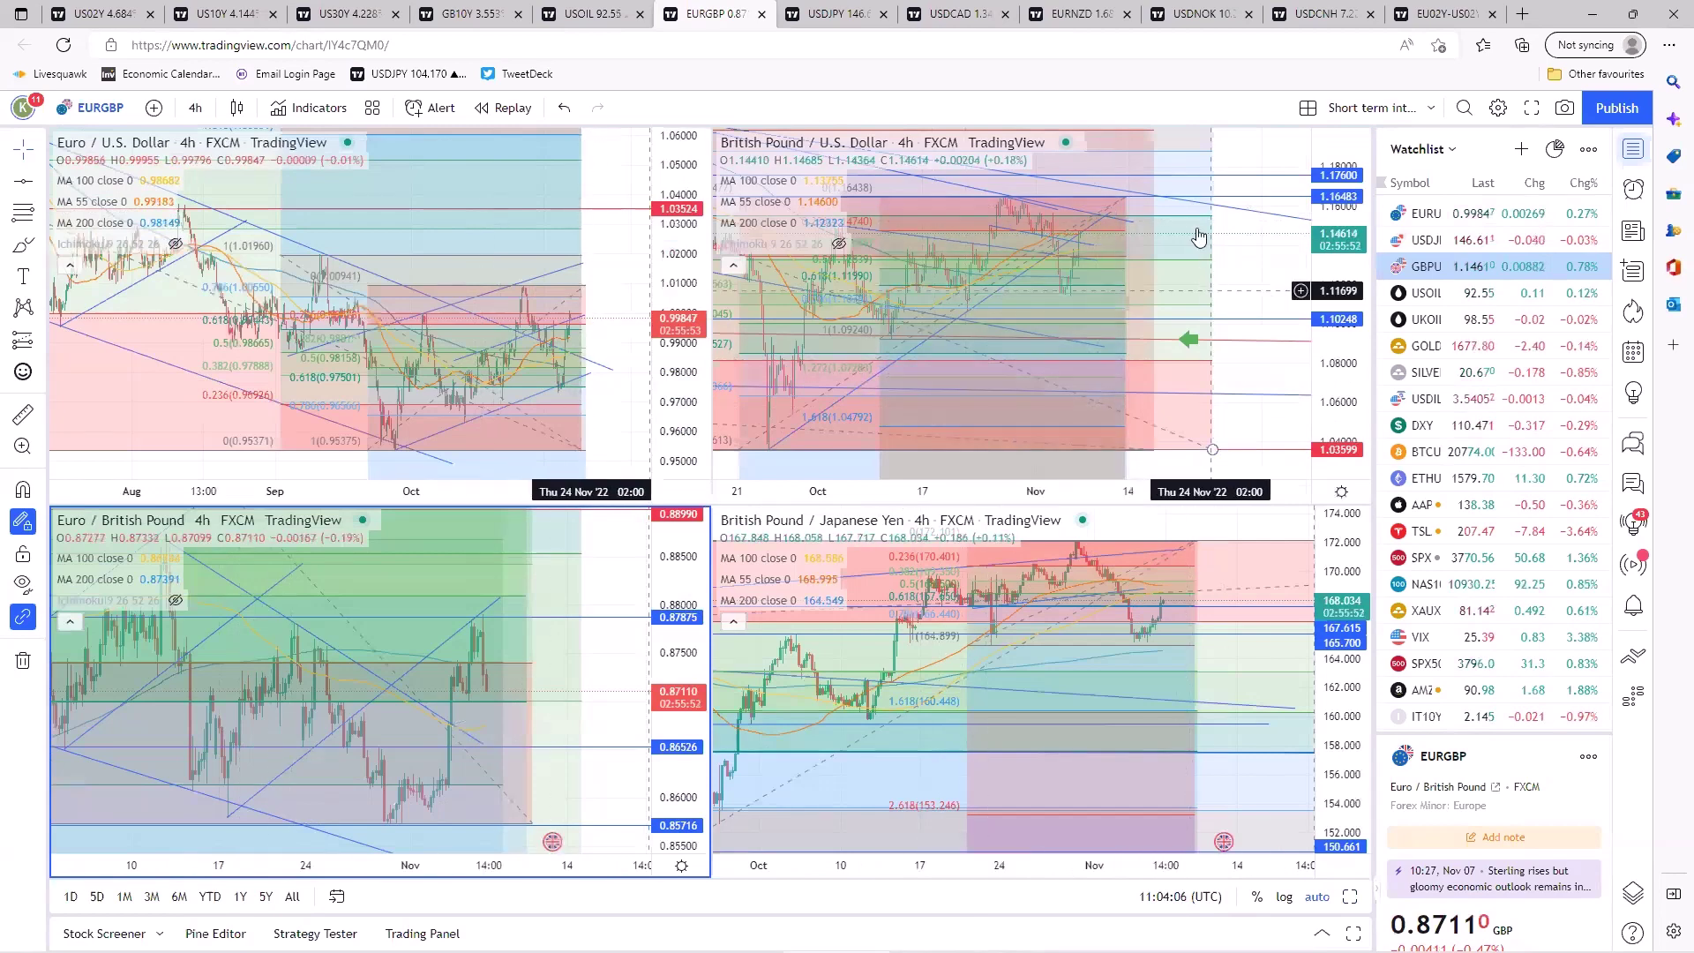
left_click(953, 14)
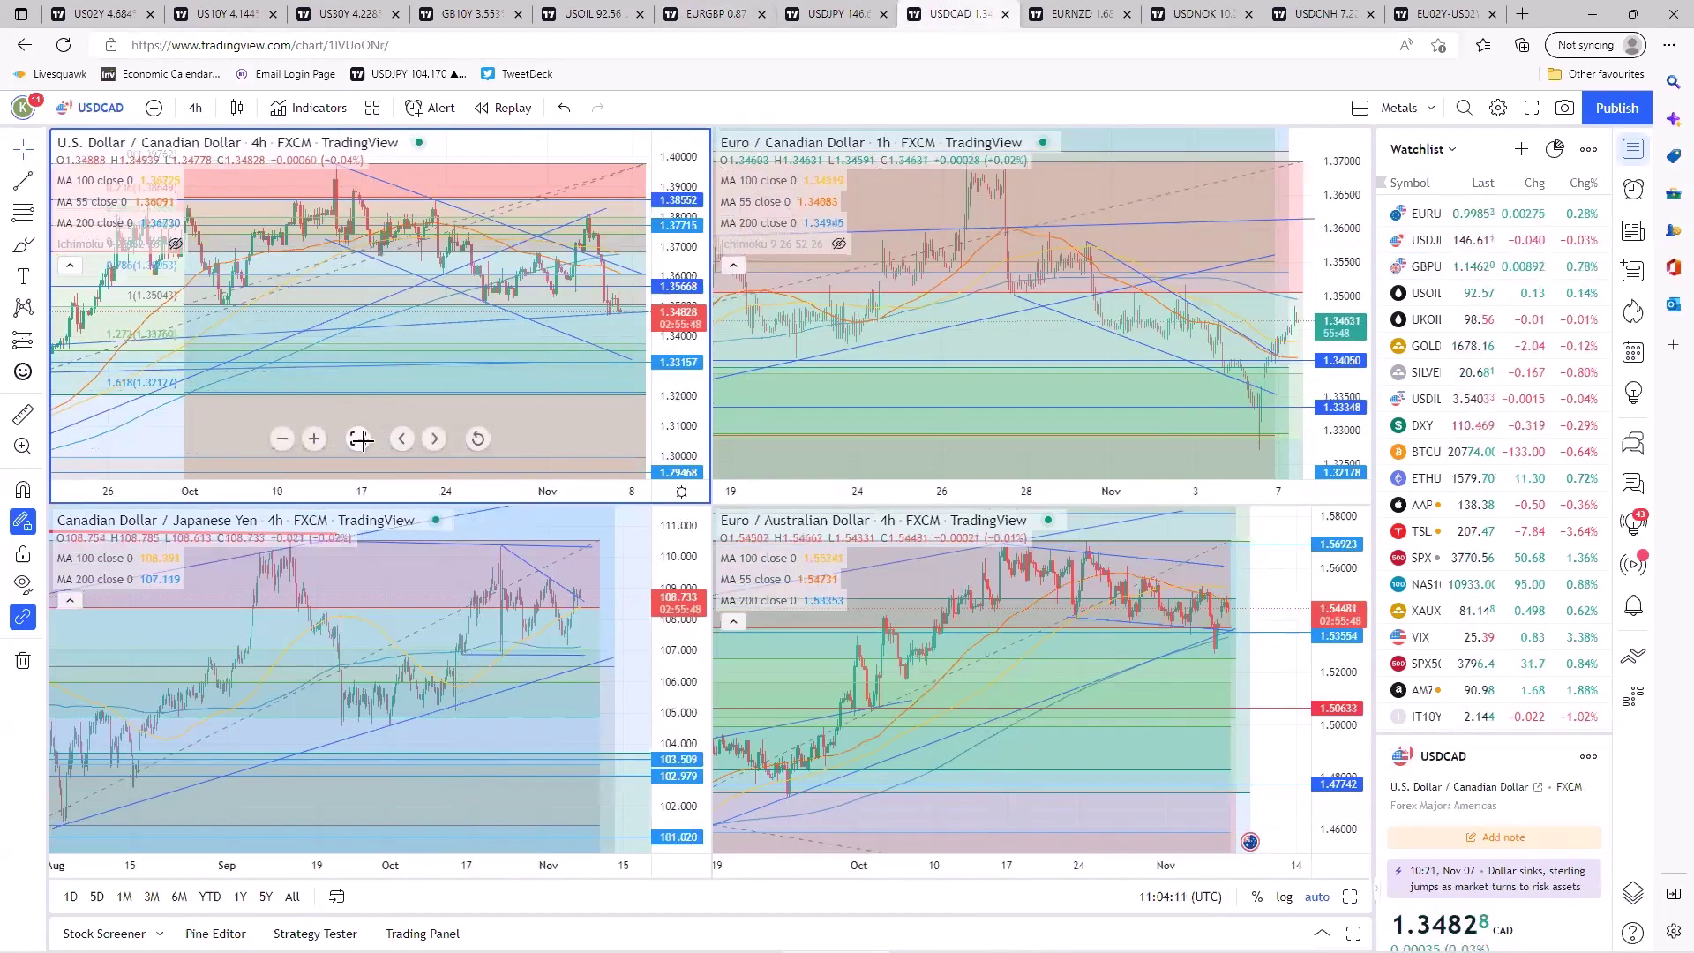
left_click(358, 439)
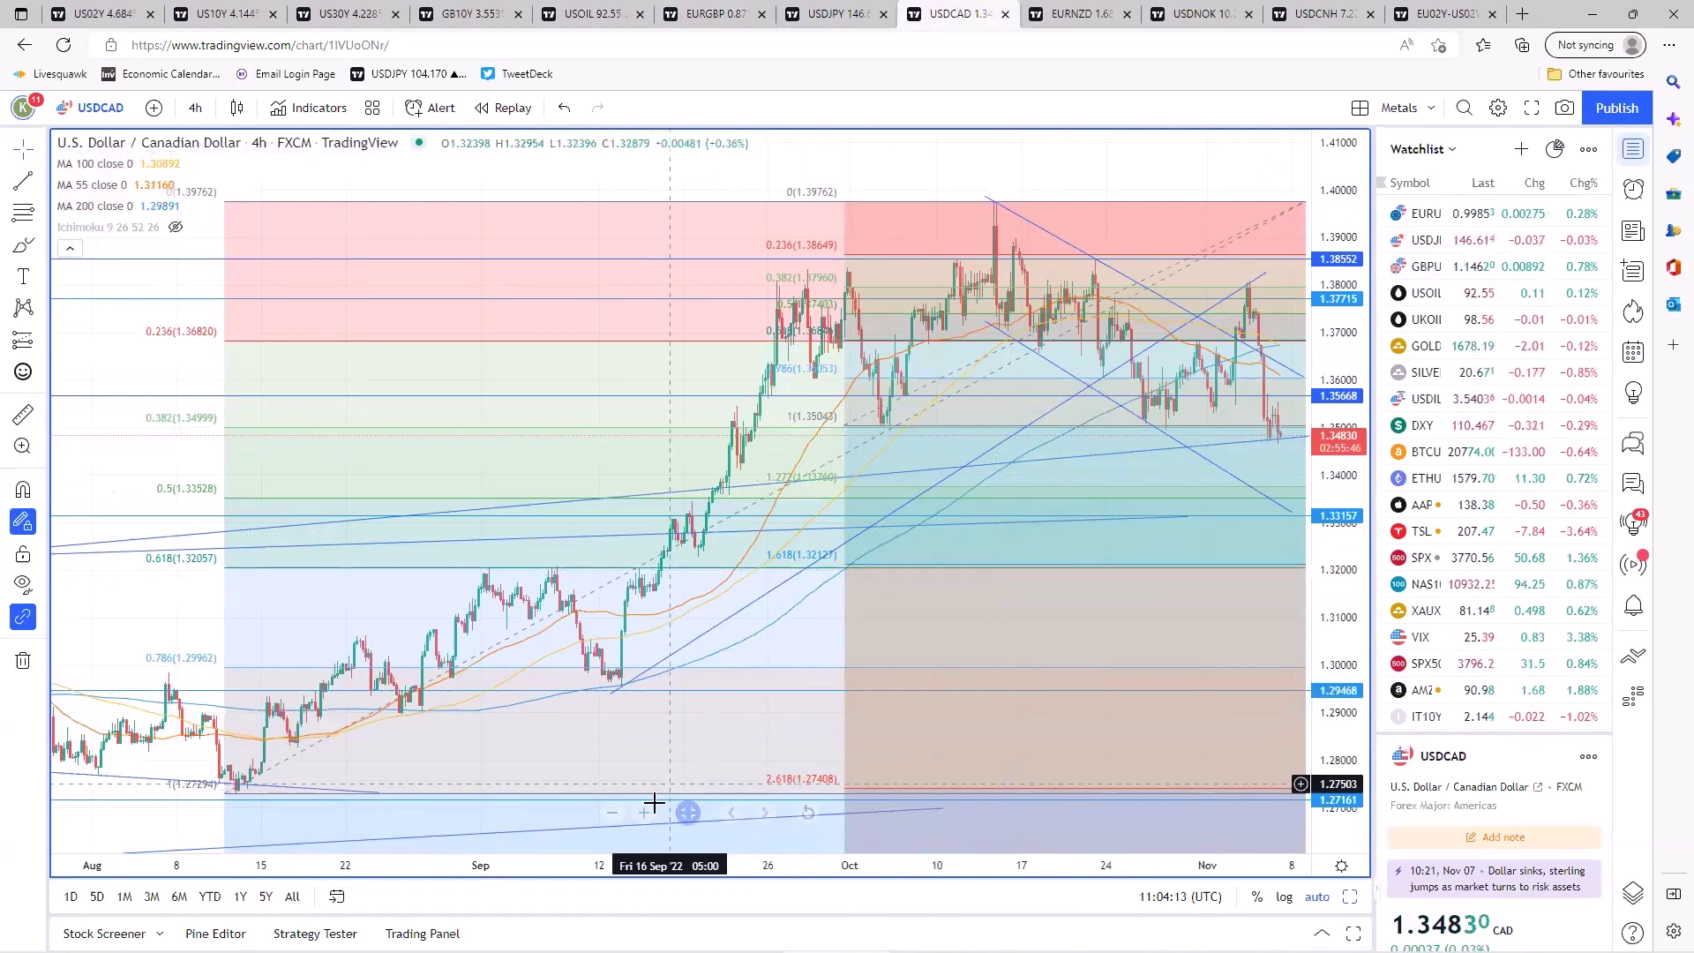
left_click(1063, 14)
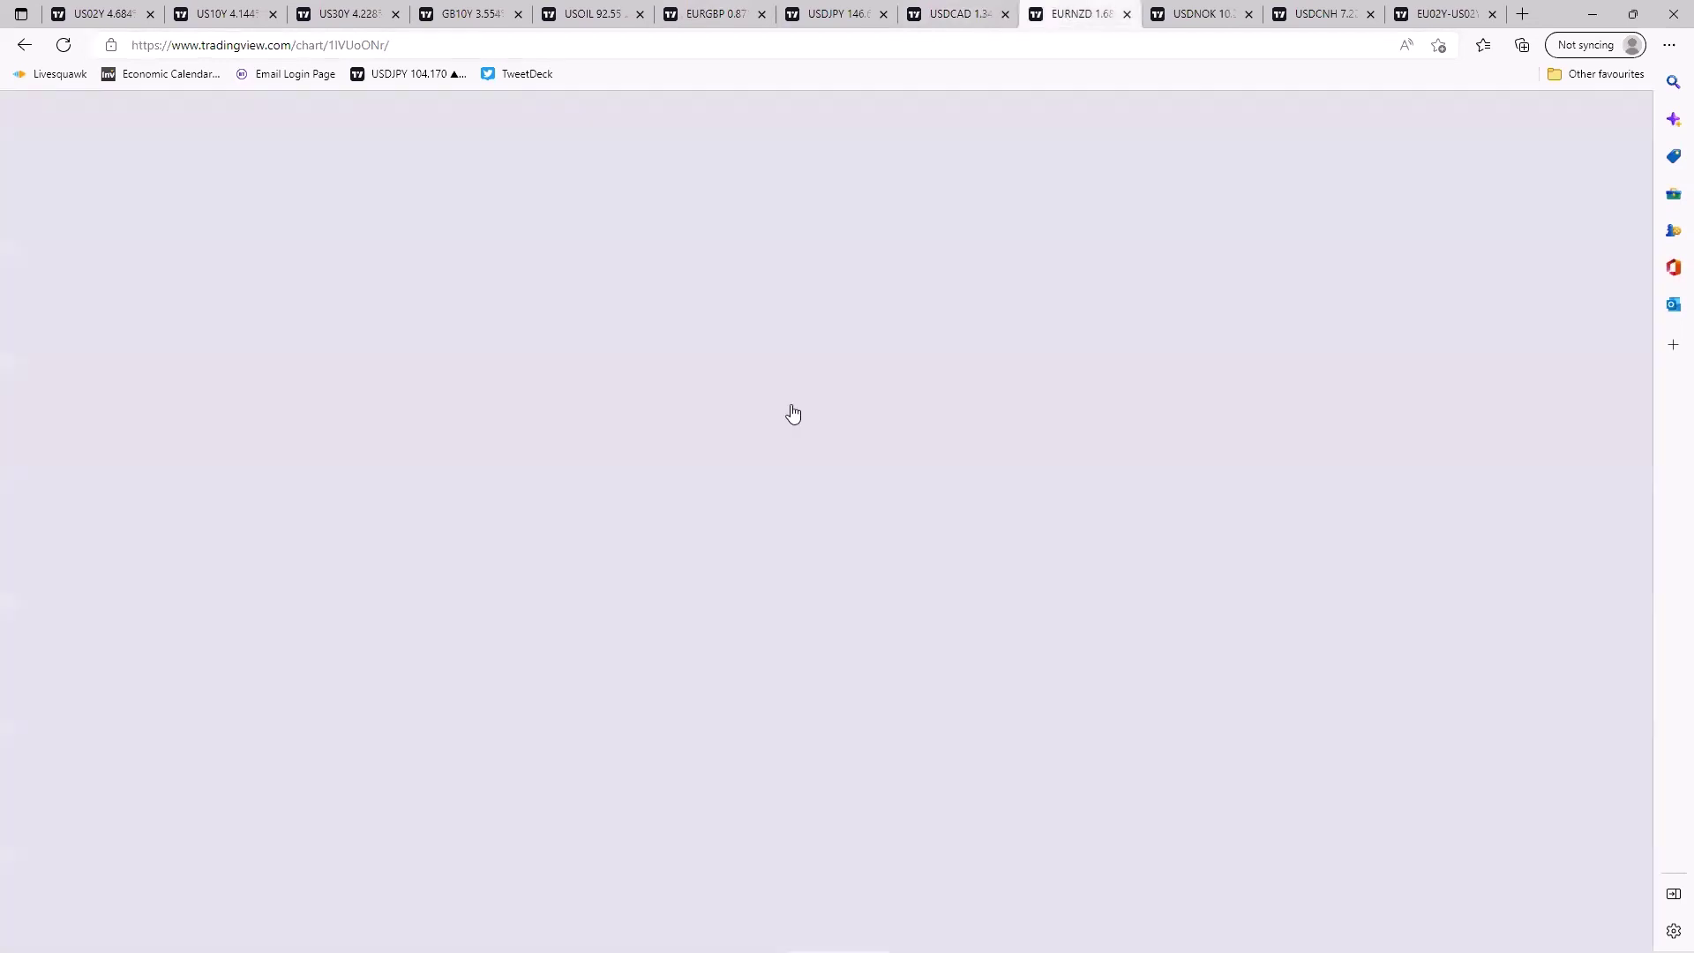
- Maximize AUDUSD, zoom in and out to review it, then restore the layout with Alt+Enter
left_click(358, 438)
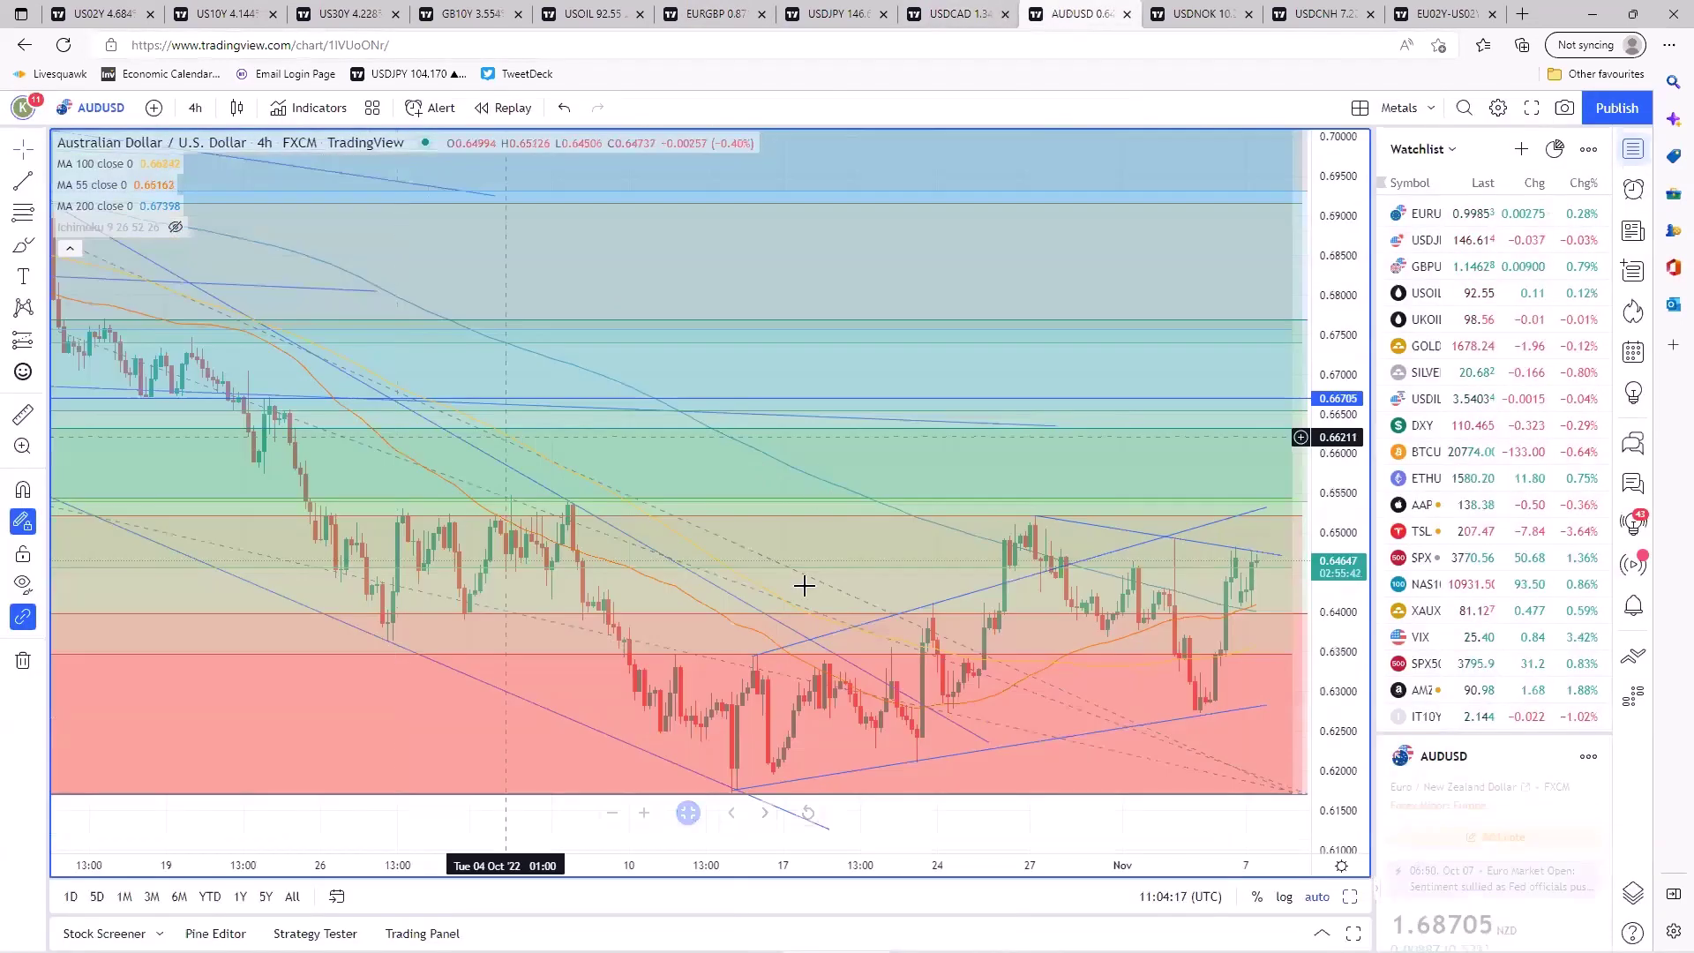
scroll(900, 706, "up", 3)
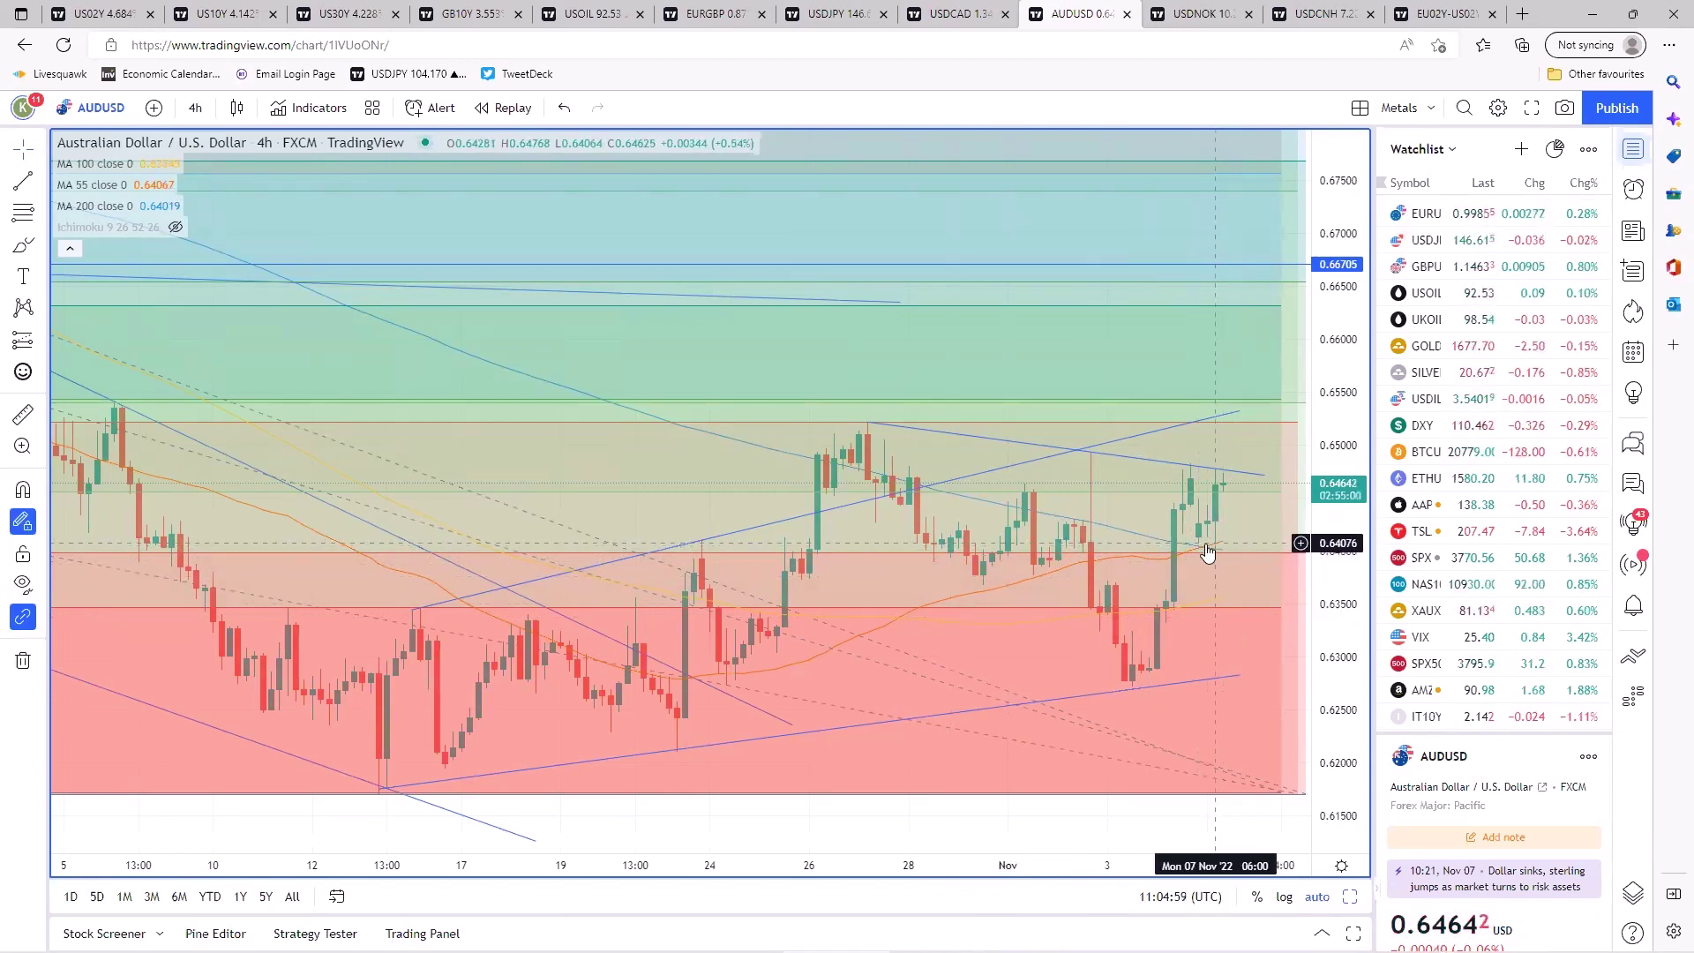
scroll(707, 771, "down", 3)
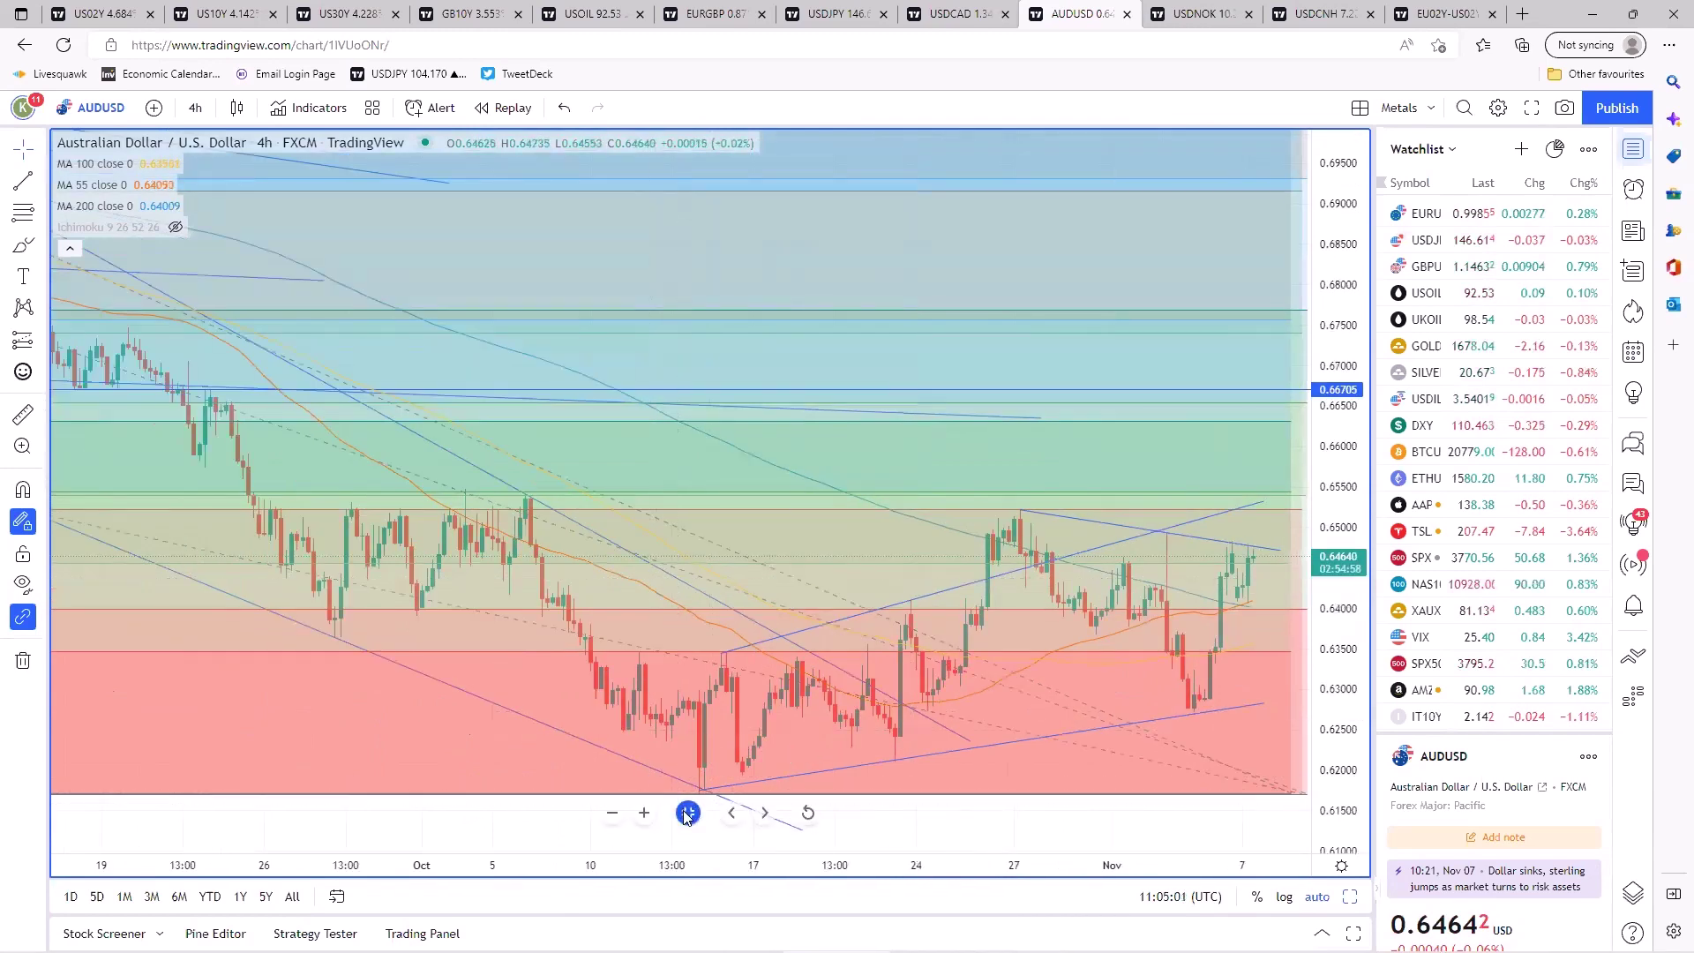
key("alt+Return")
left_click(1050, 446)
key("alt+Return")
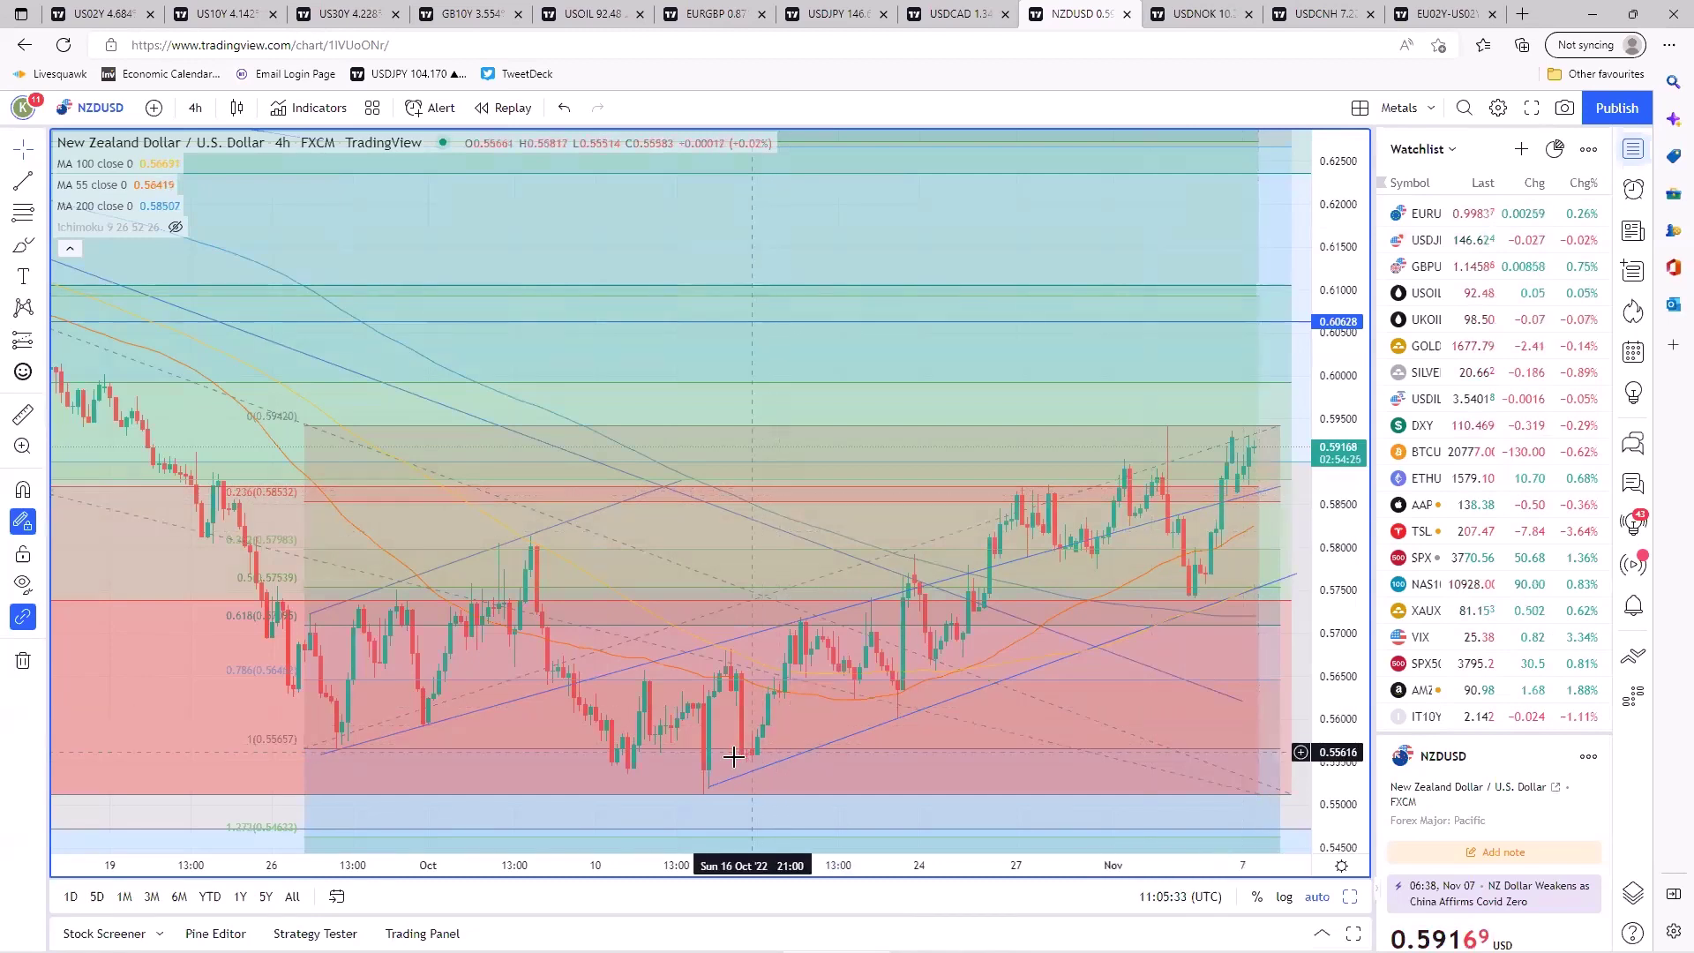
mouse_move(693, 810)
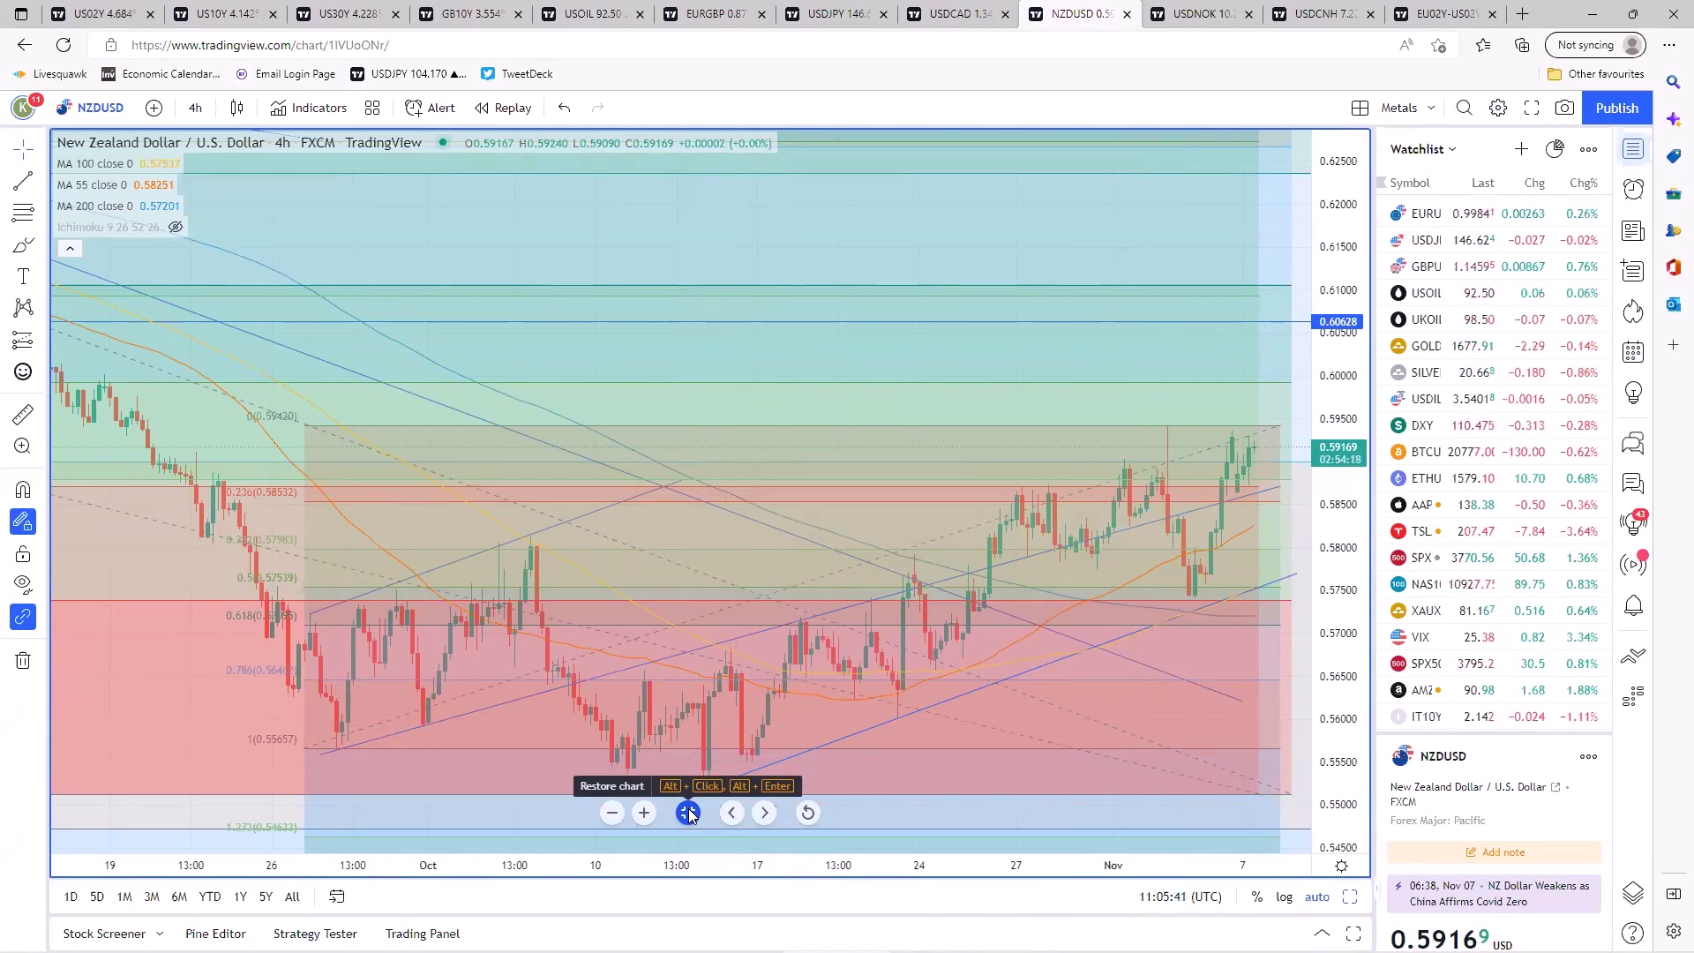
left_click(689, 813)
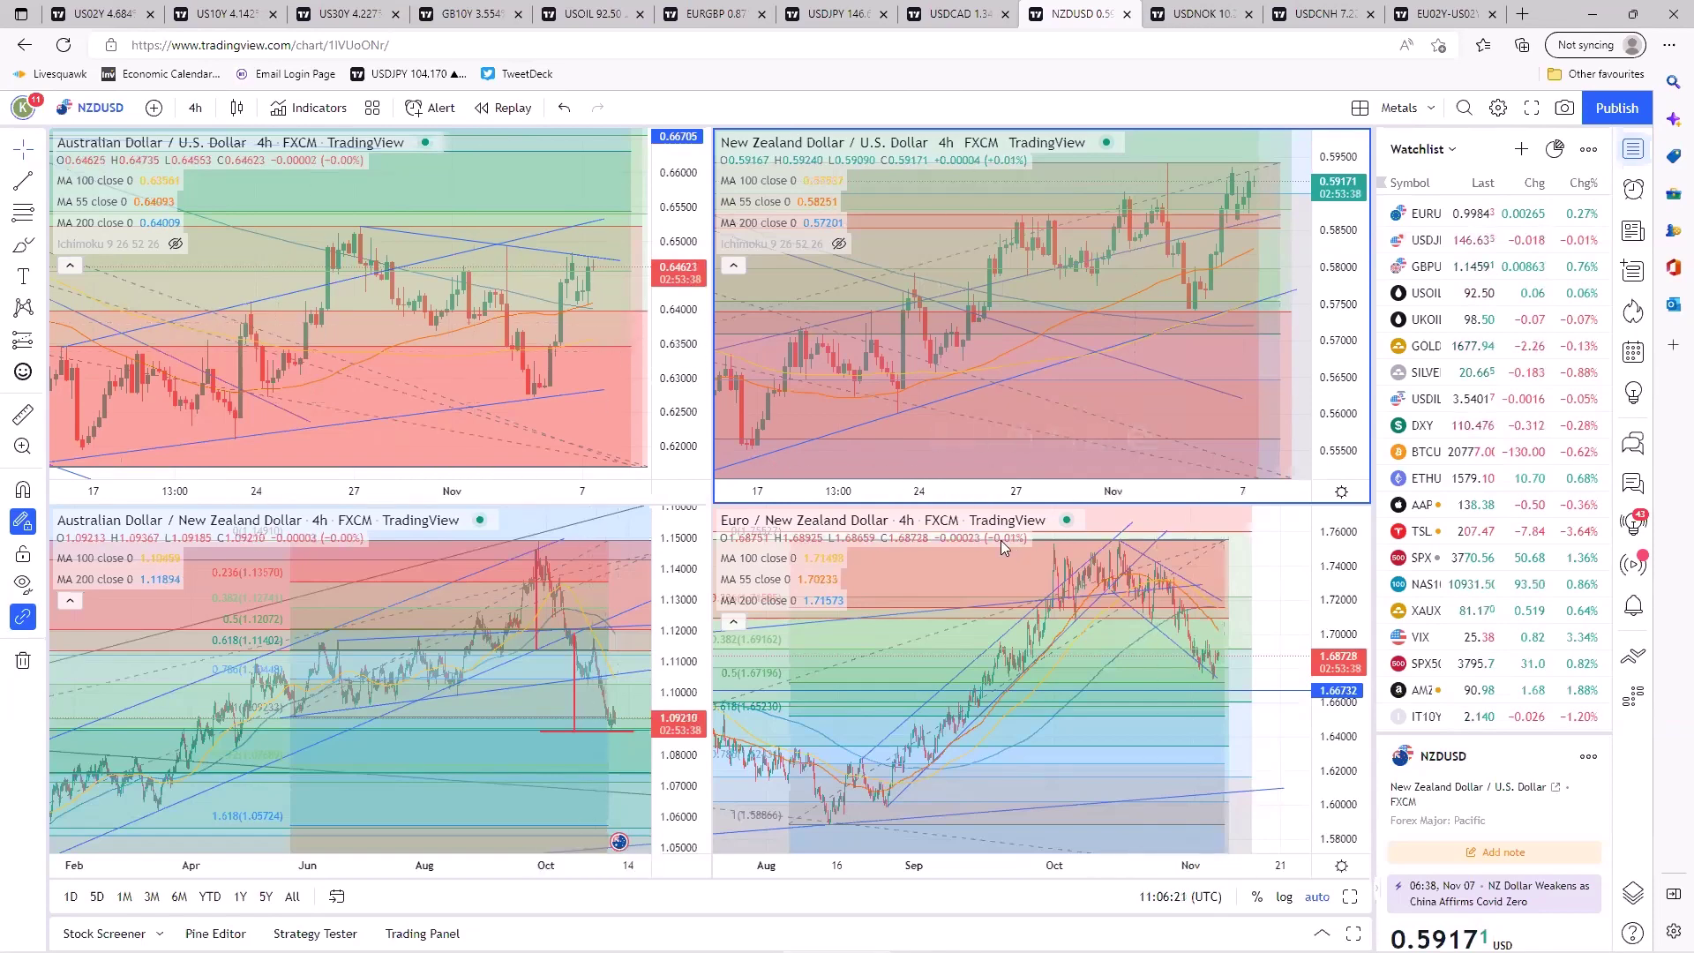
- Open the gold, silver and oil tab, maximize WTI crude, and frame August–November price action
left_click(598, 19)
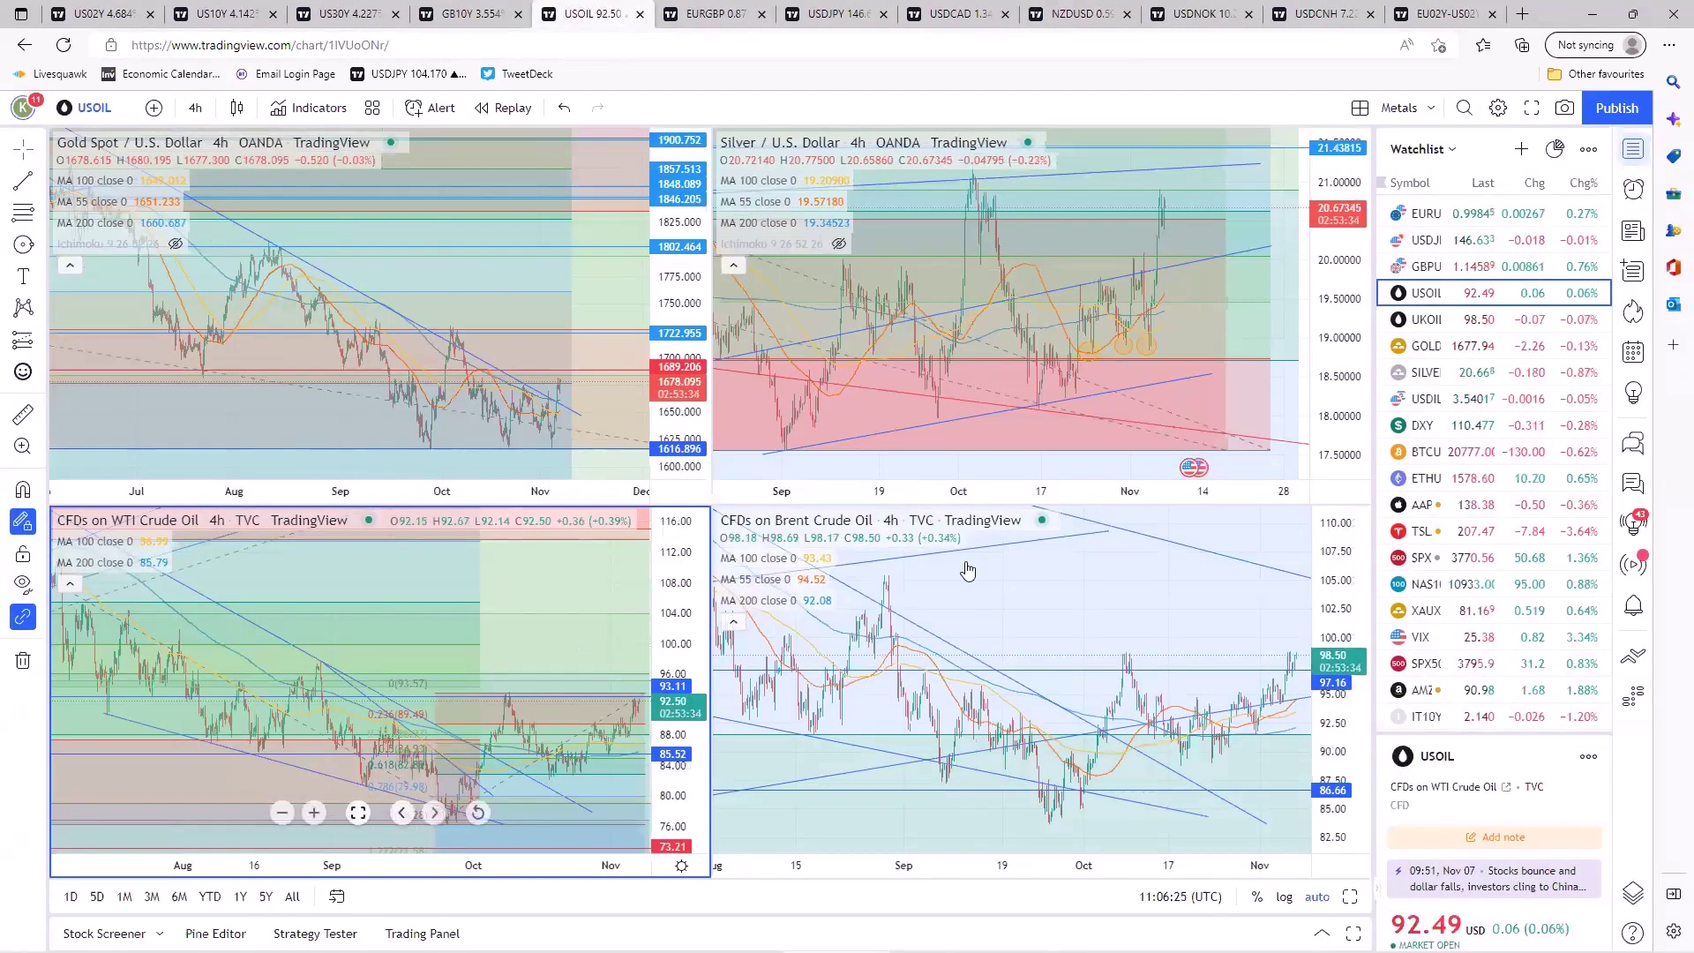
left_click(357, 812)
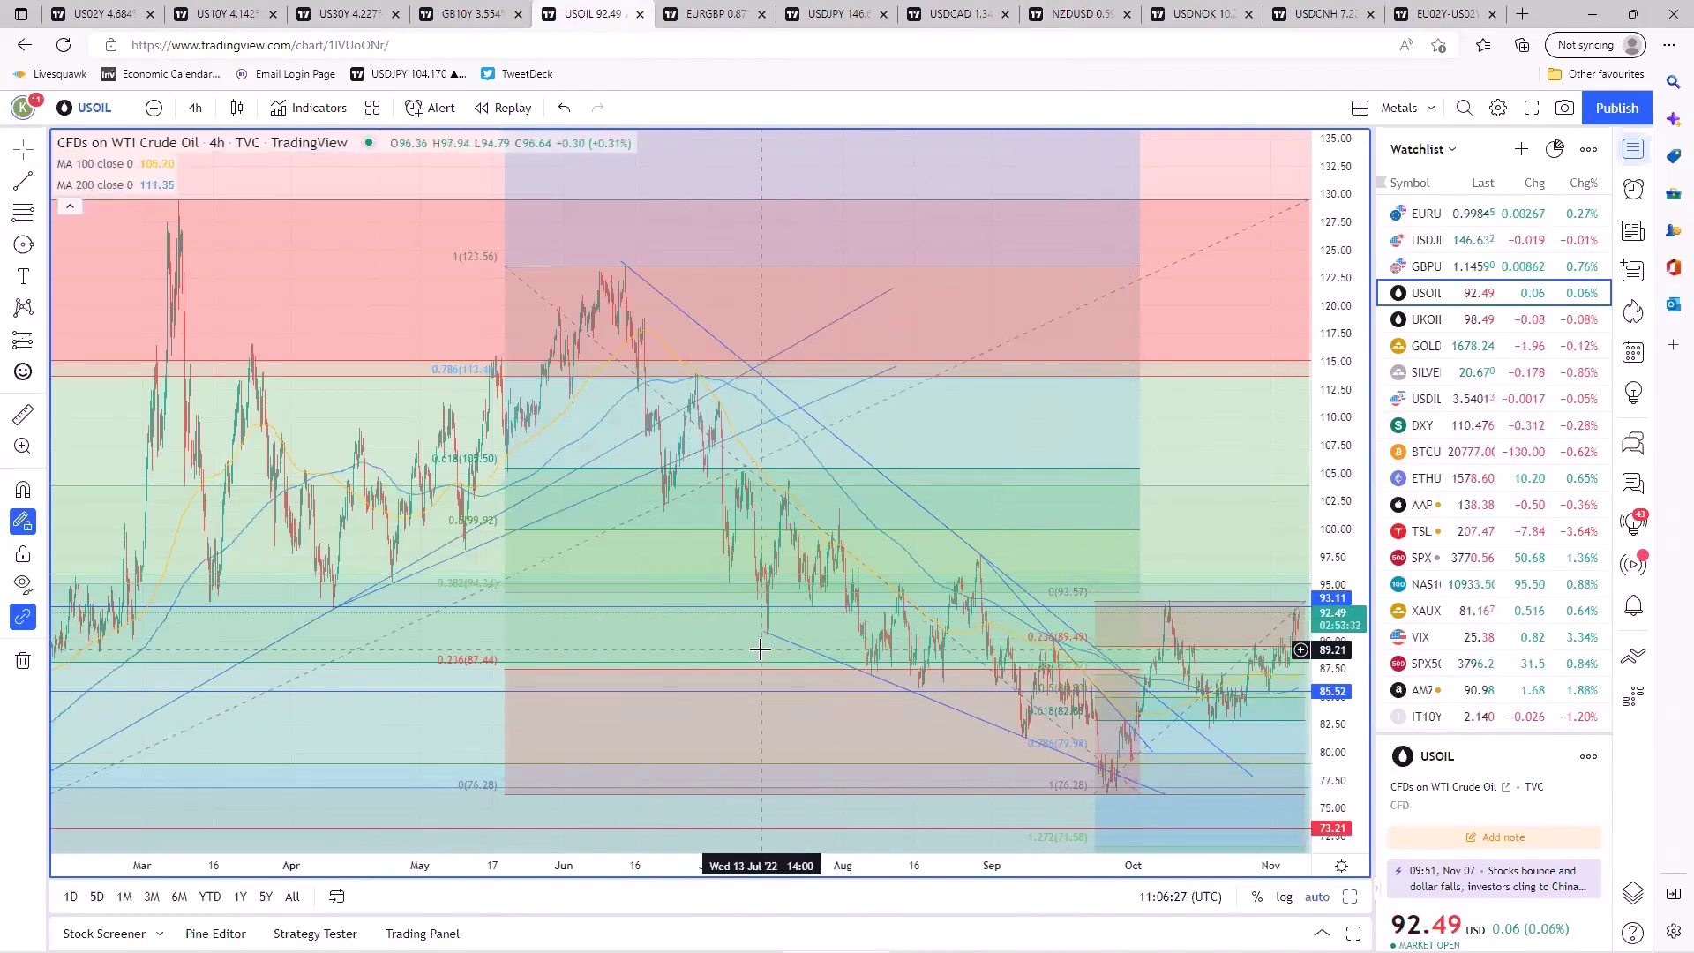
scroll(759, 645, "up", 4)
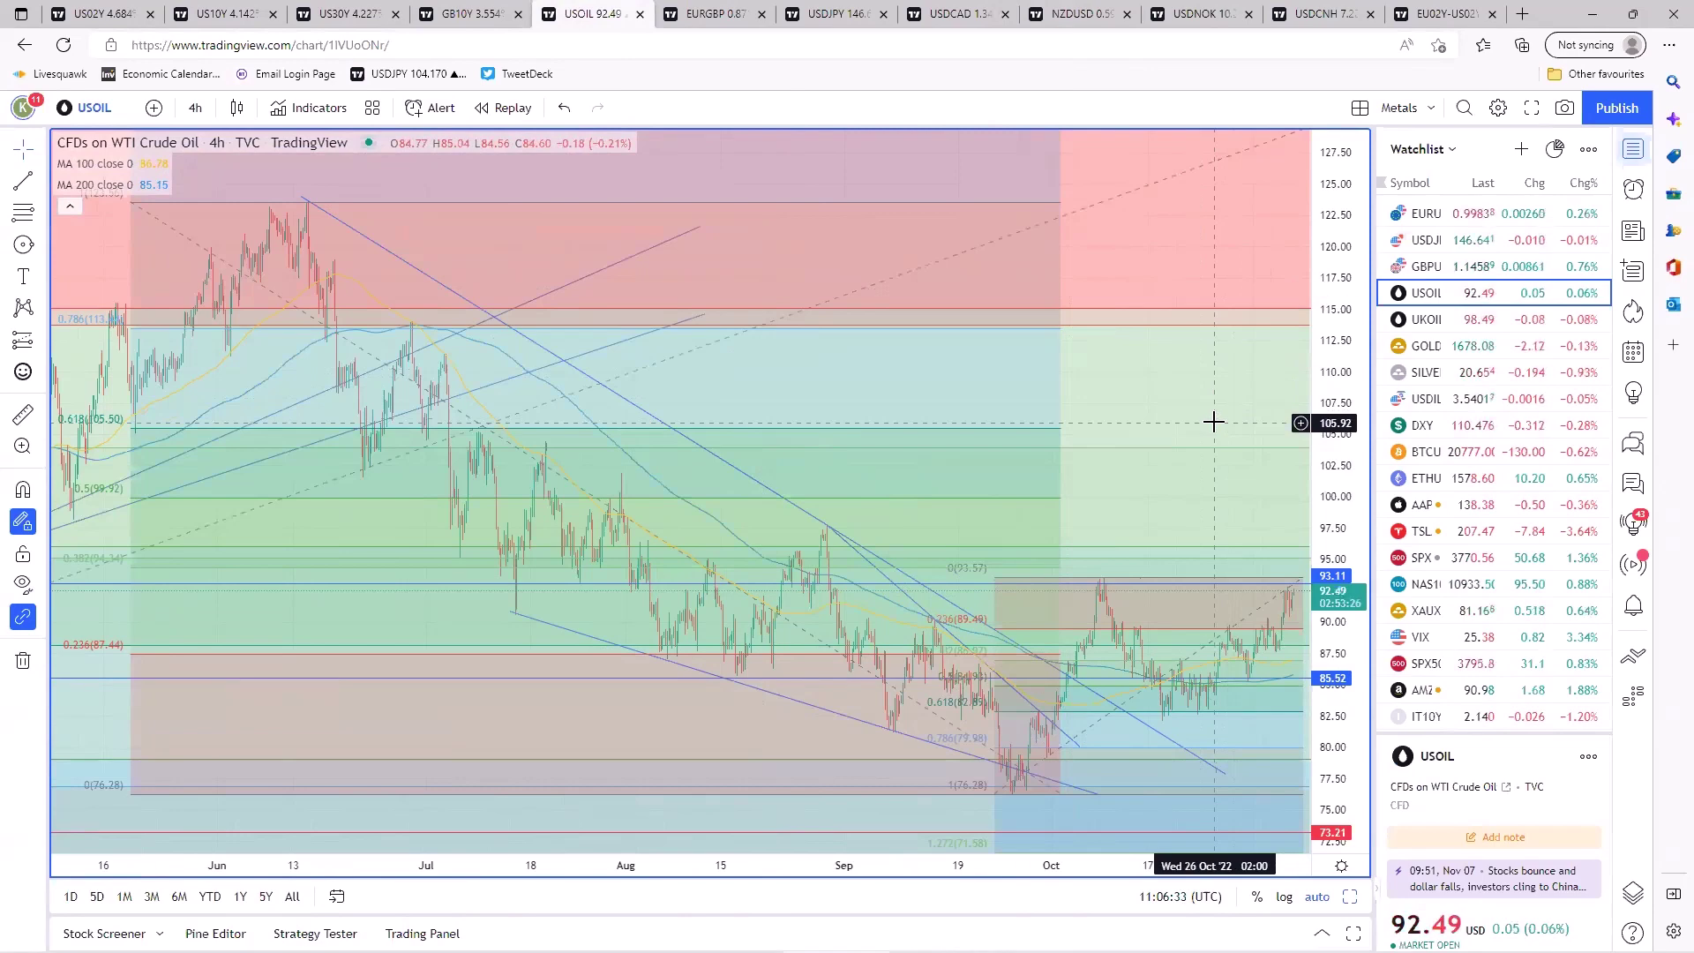
left_click_drag(1214, 422, 1145, 422)
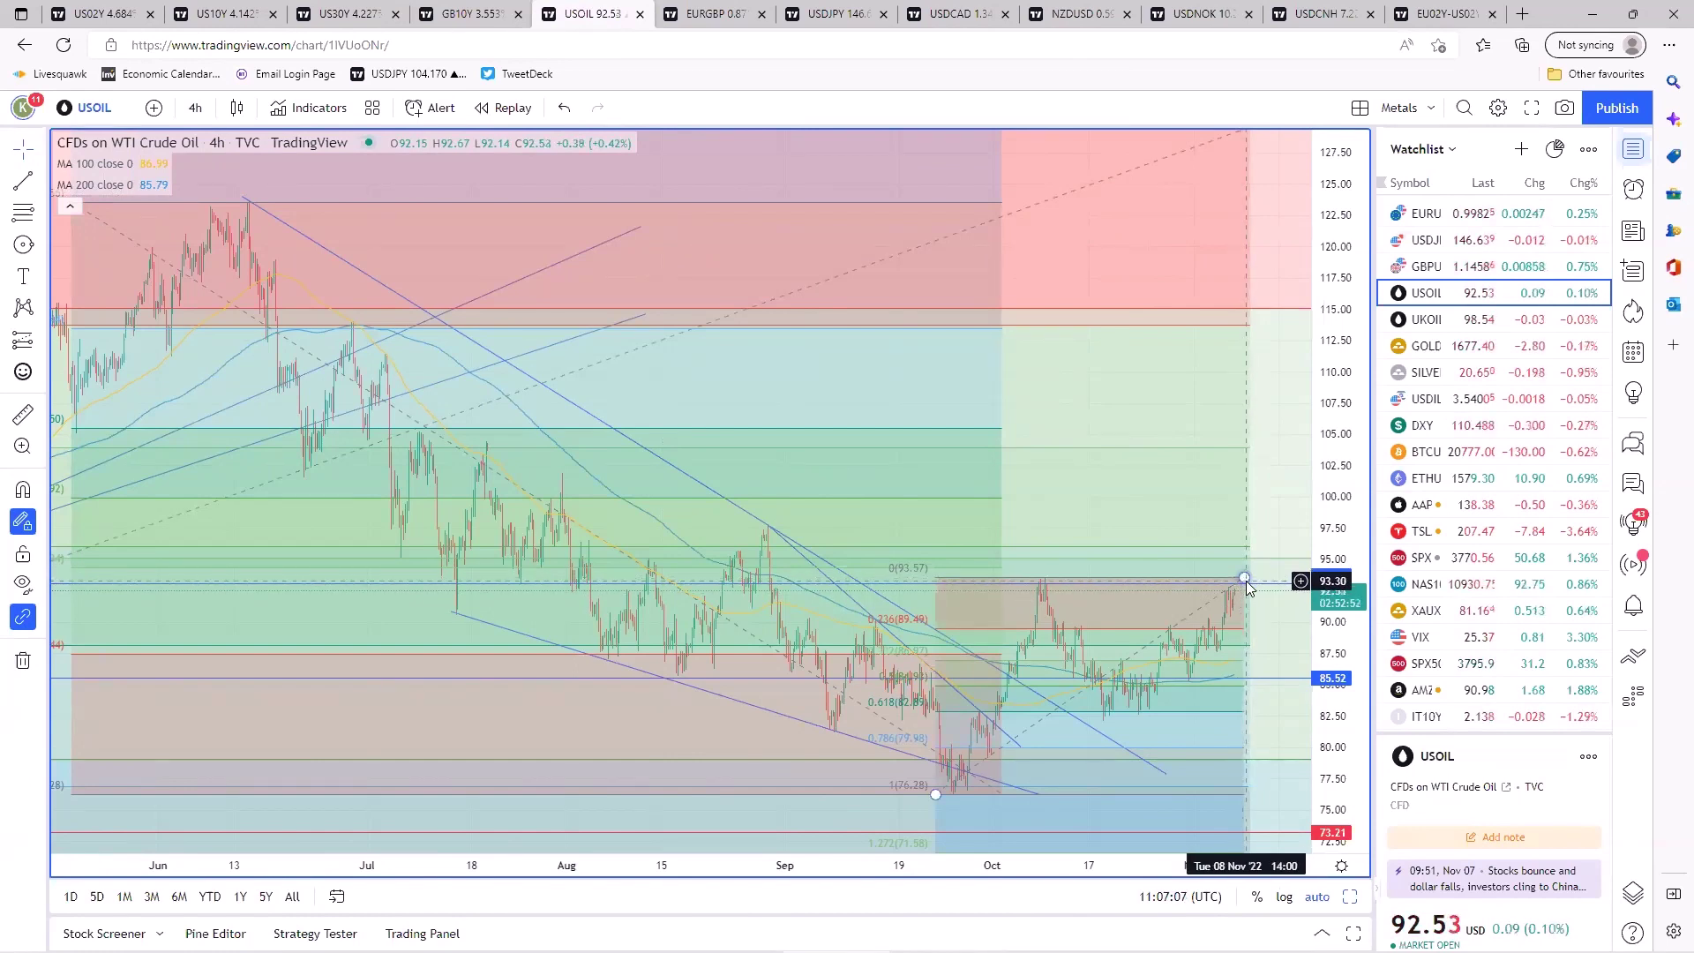
scroll(1246, 580, "down", 3)
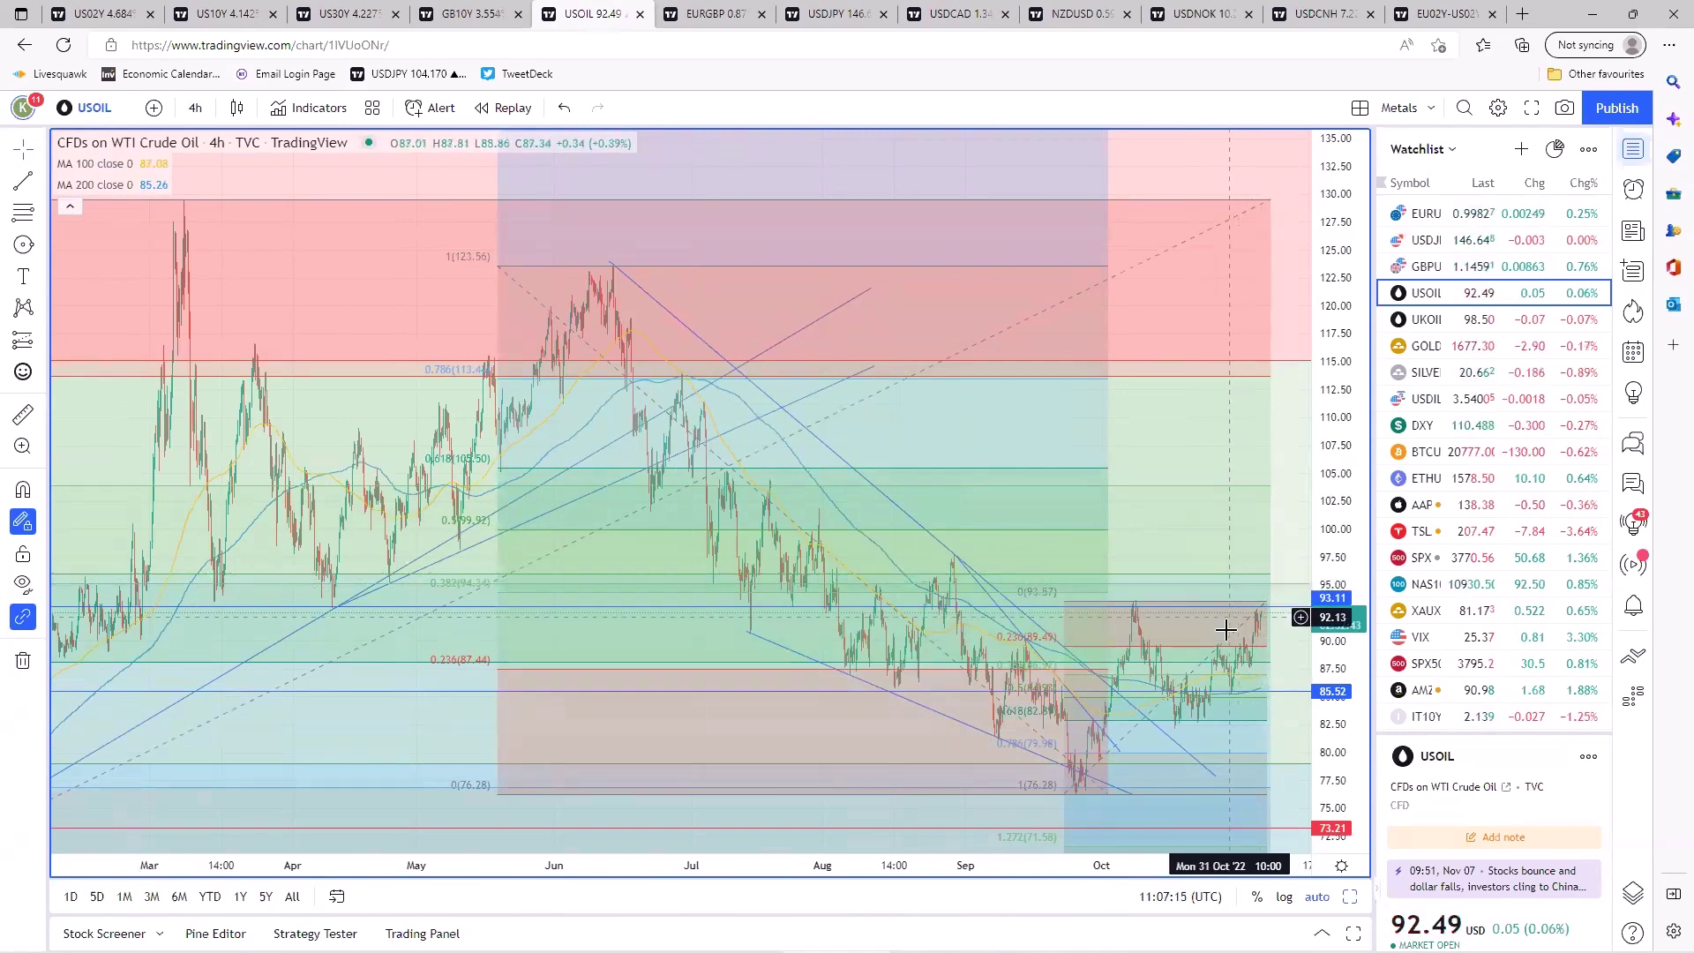
scroll(1123, 714, "up", 3)
scroll(1122, 714, "up", 1)
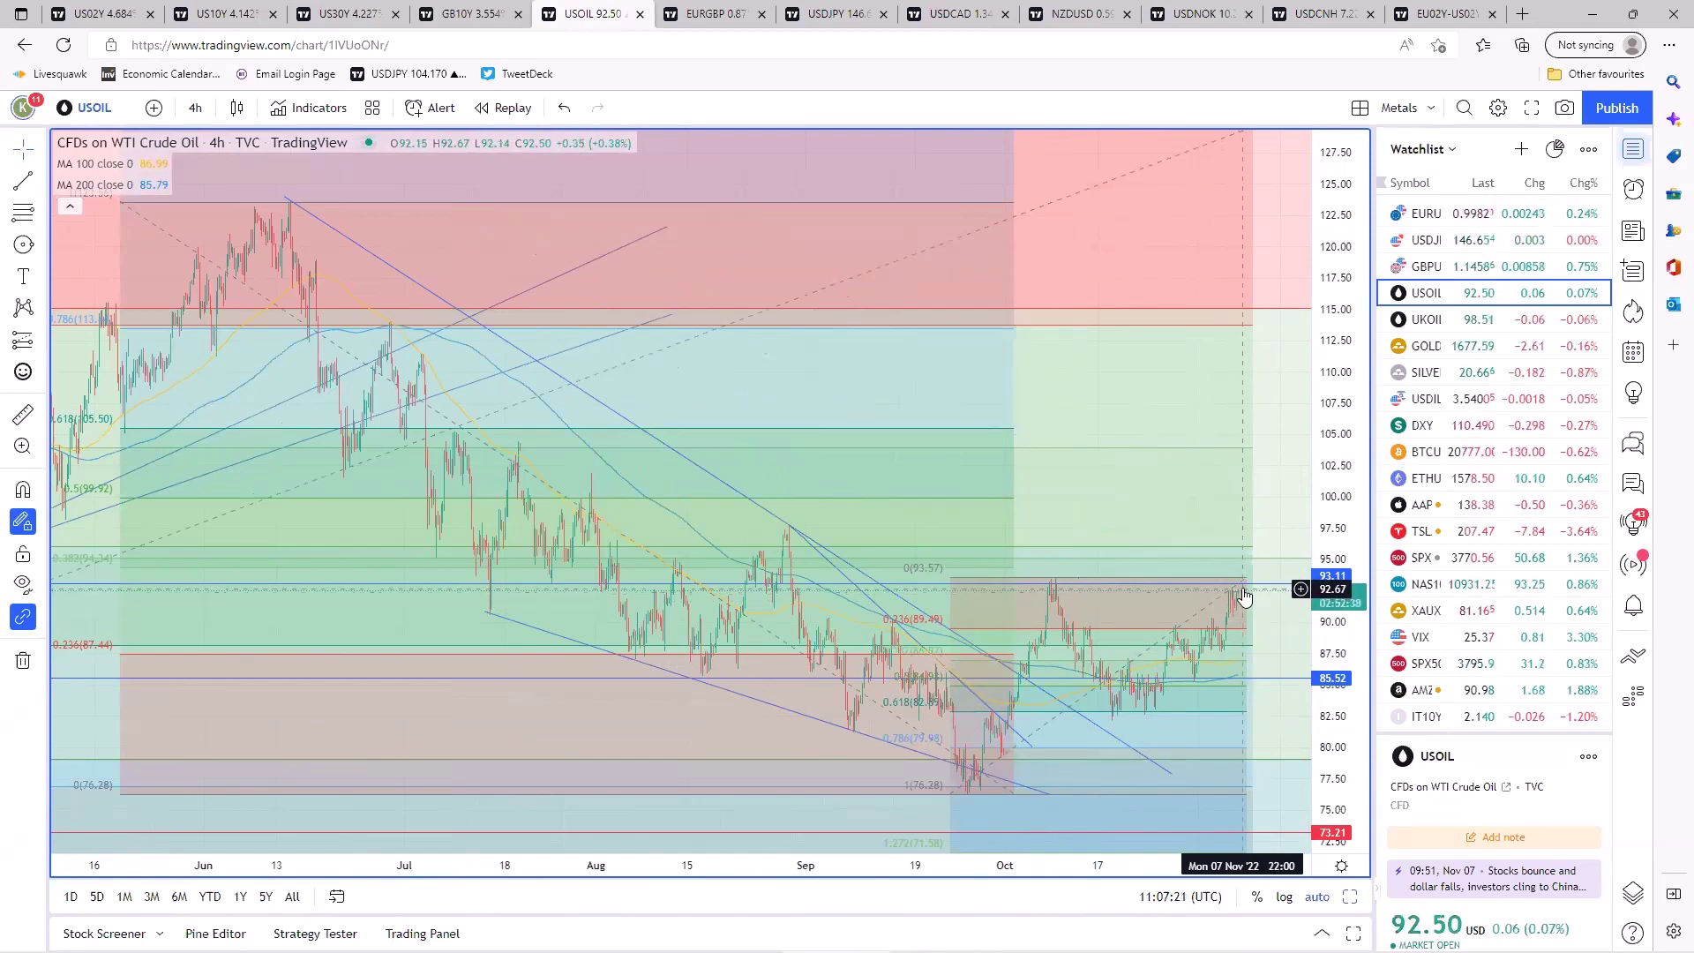
scroll(1244, 598, "down", 2)
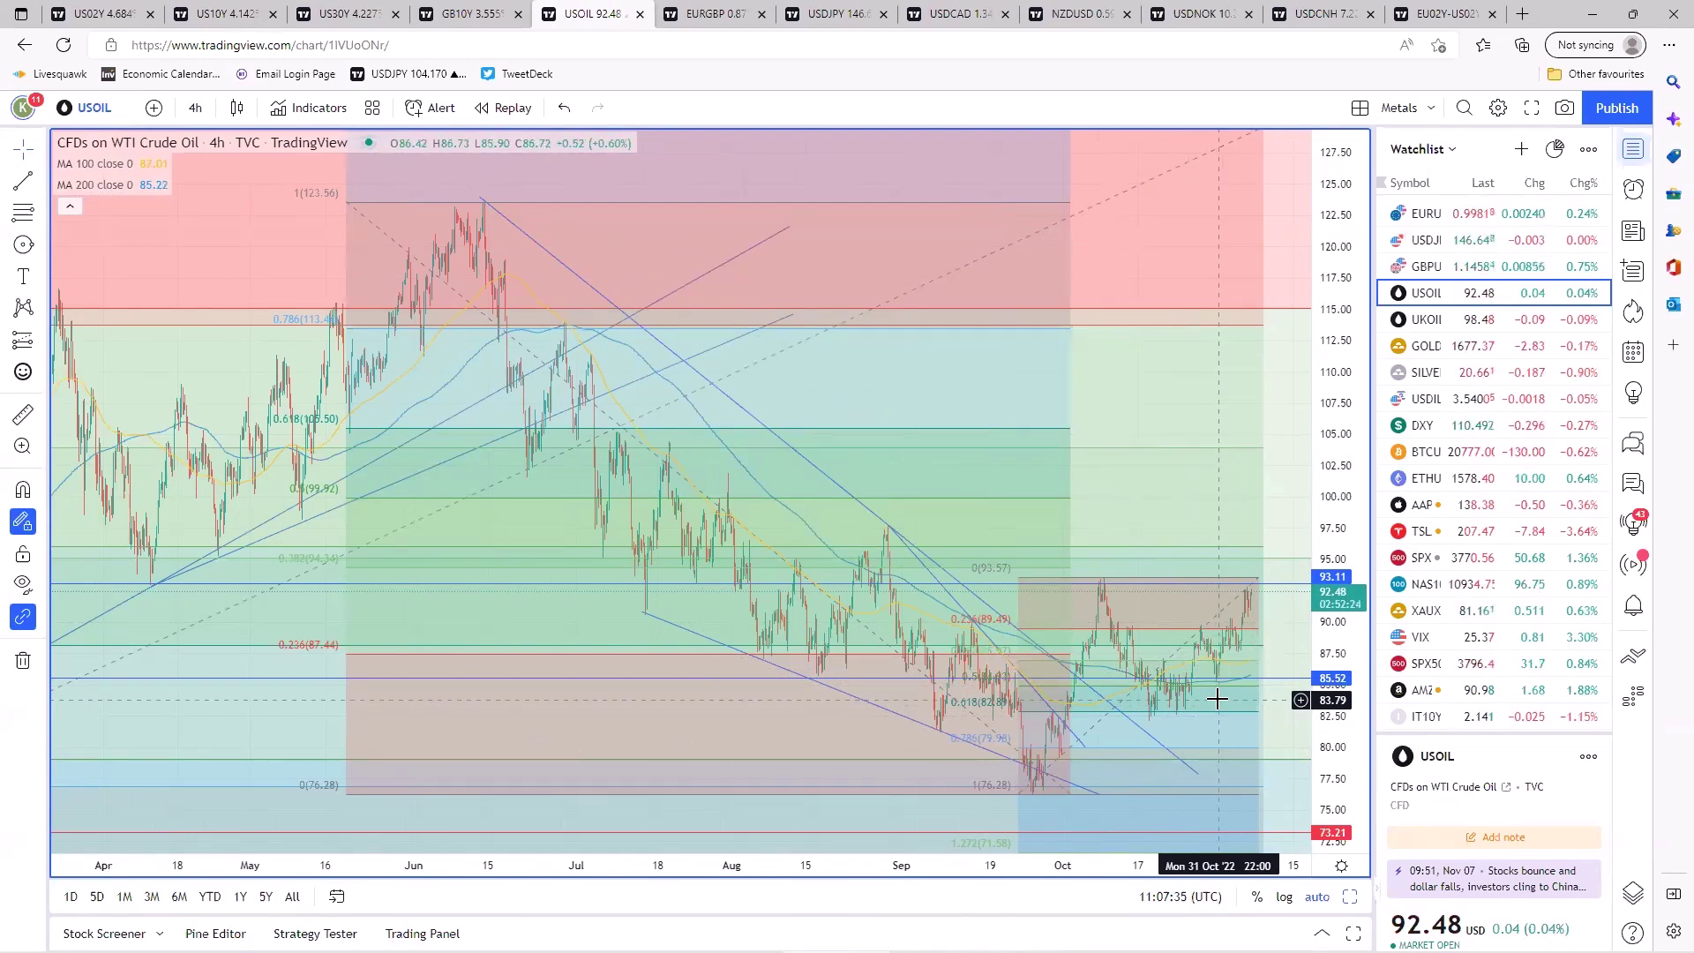
scroll(1217, 699, "up", 2)
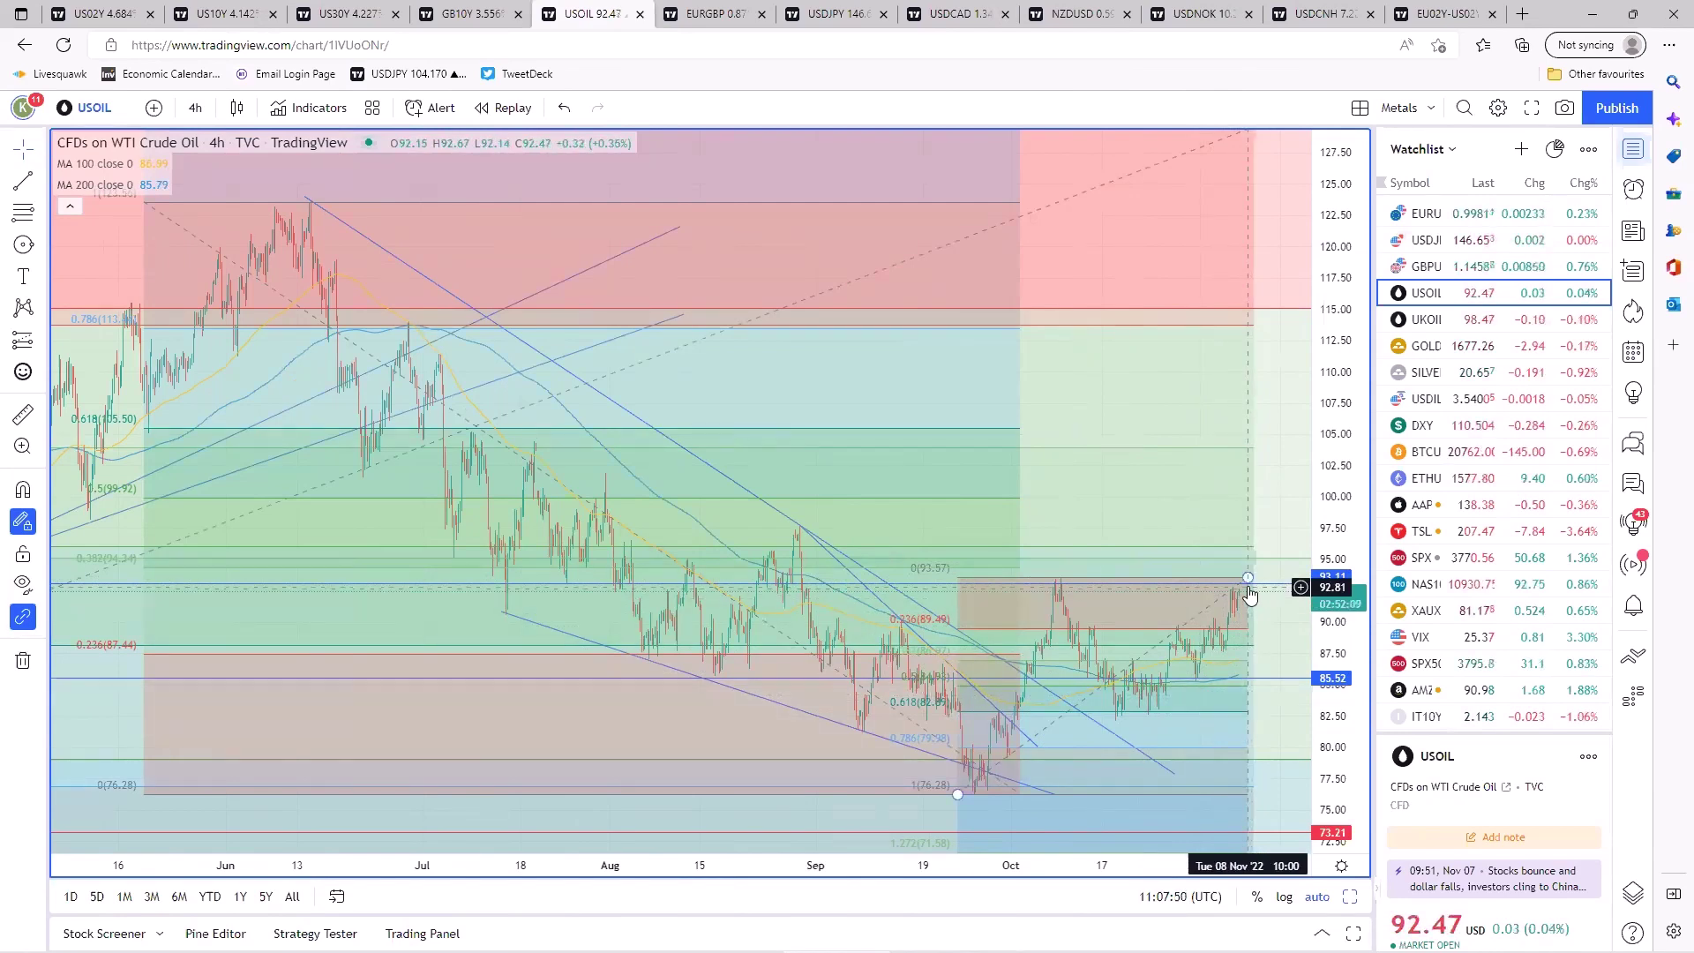
scroll(495, 560, "up", 2)
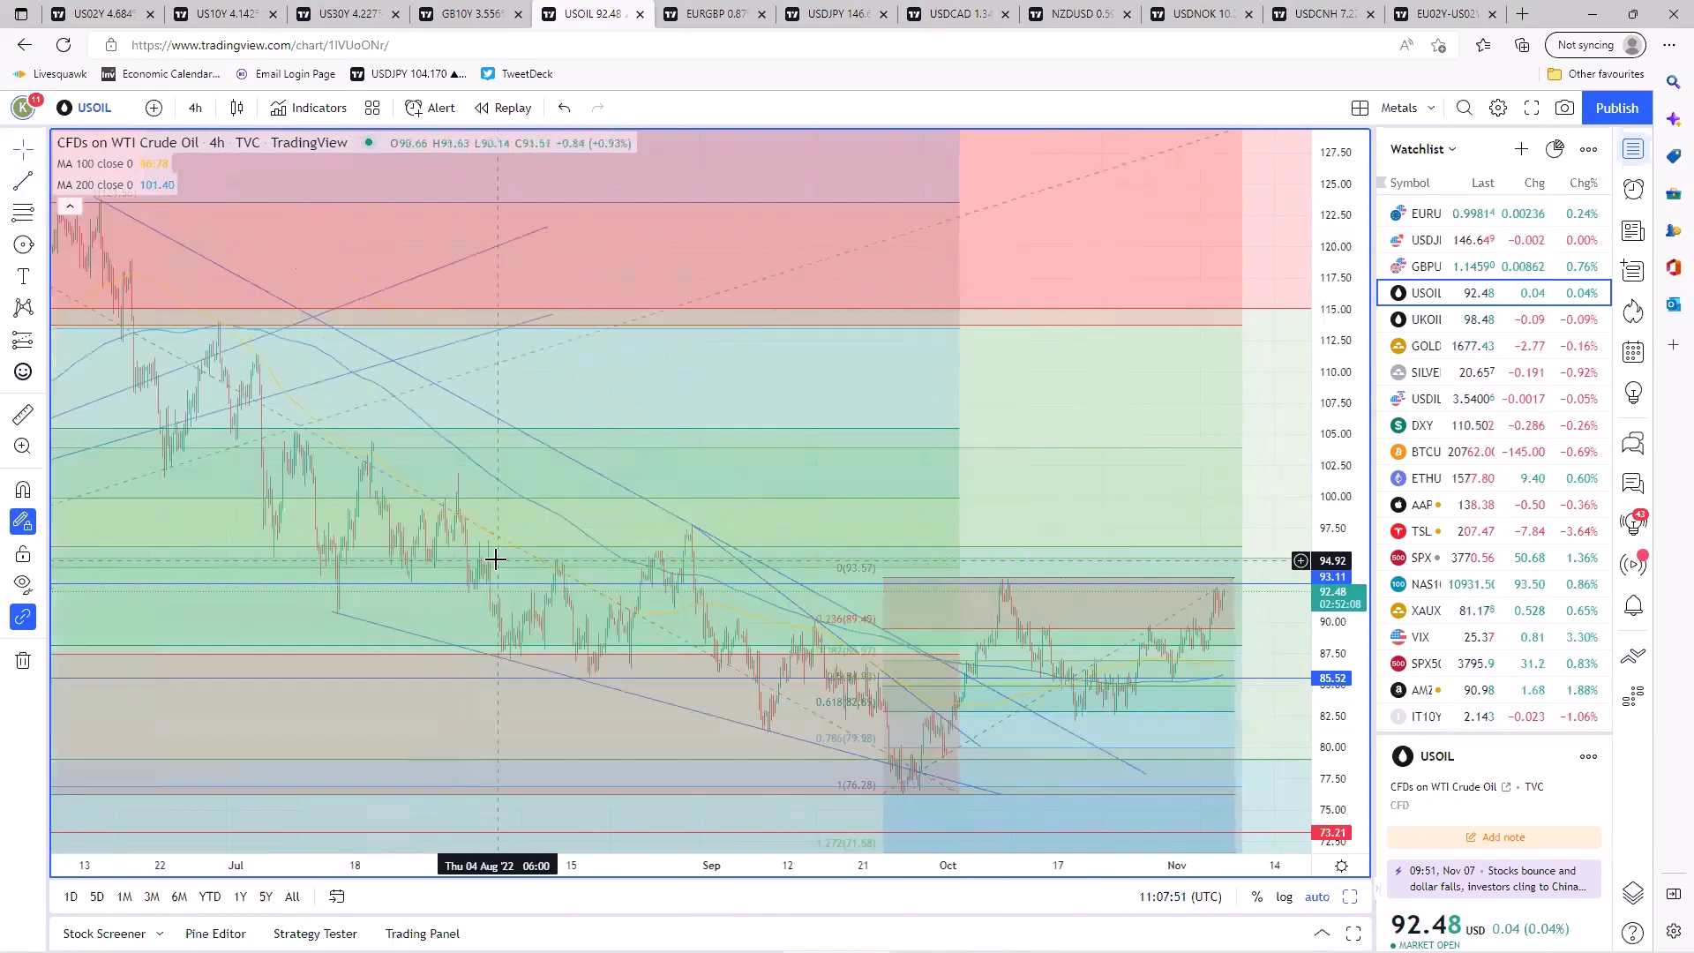
scroll(495, 559, "up", 3)
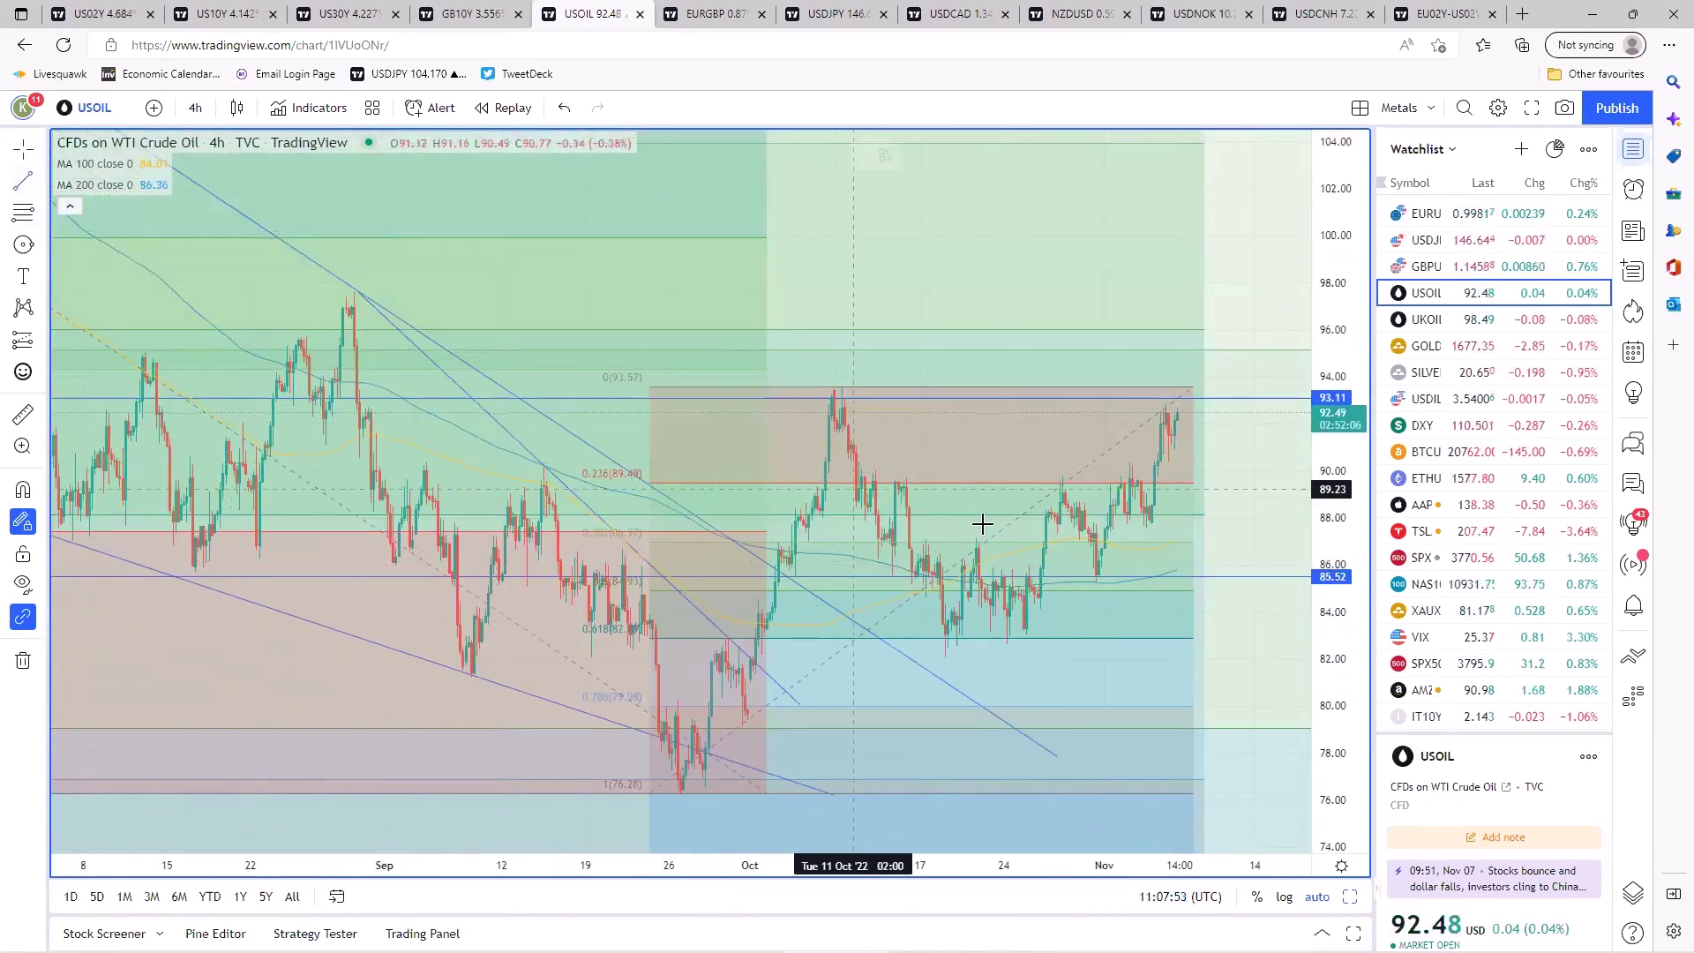
- Draw two rising channel trendlines on USOIL from the 20 October and late-October lows
left_click(975, 538)
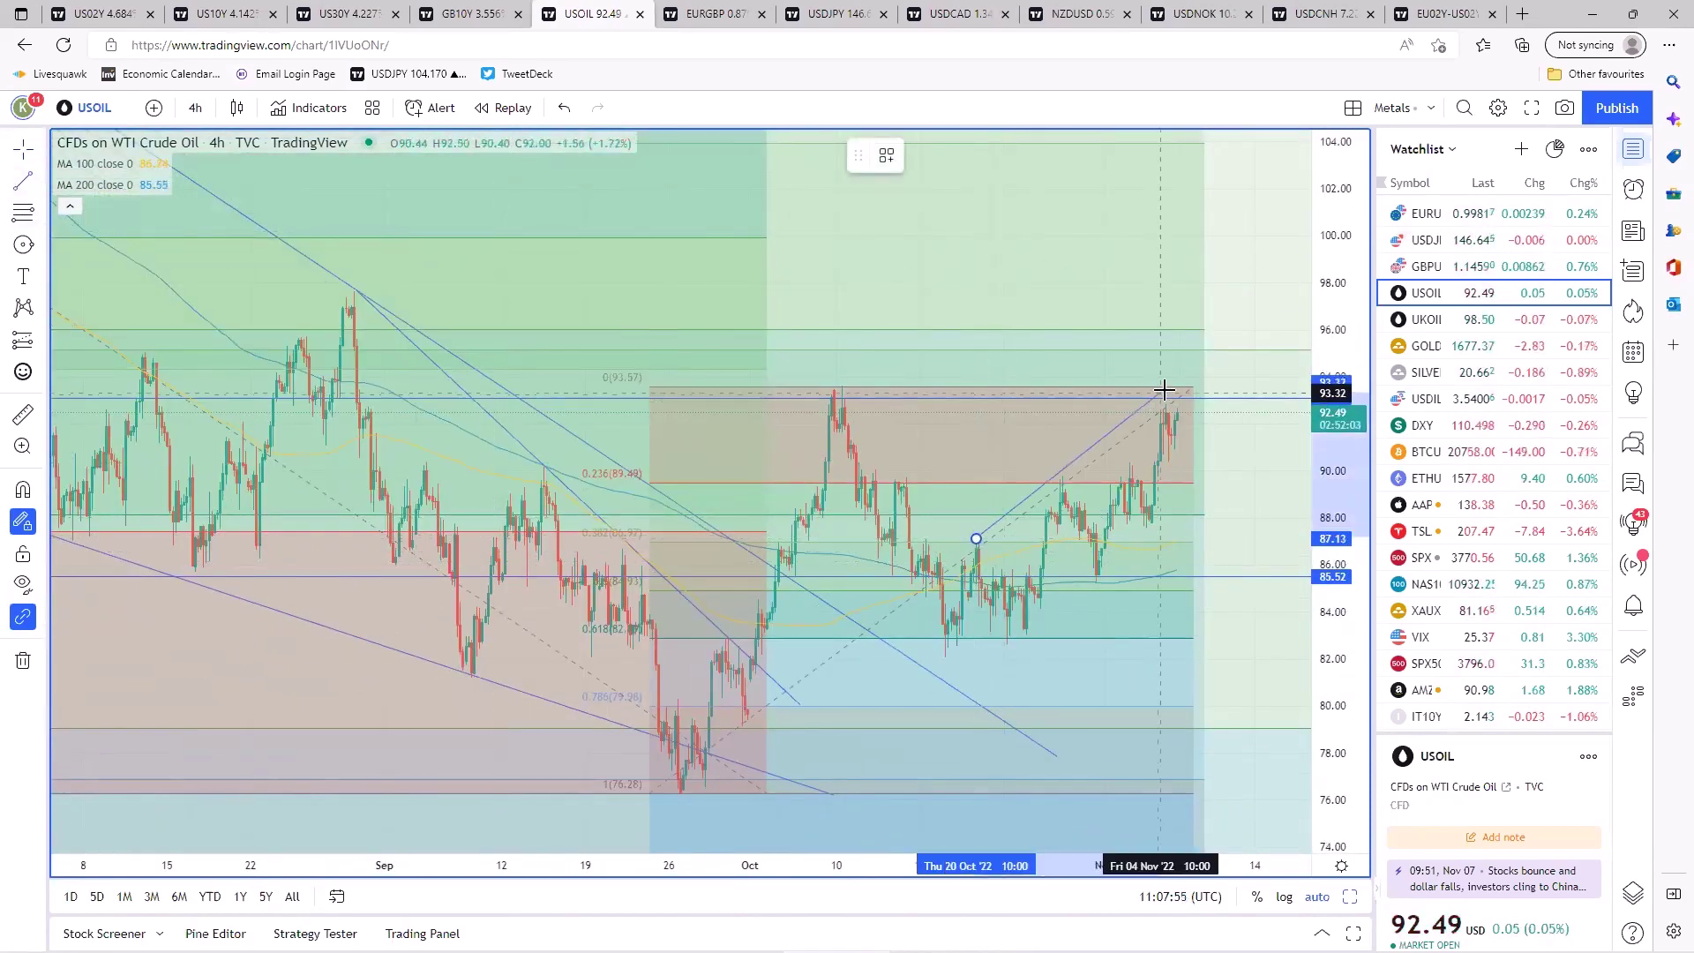
left_click(1214, 369)
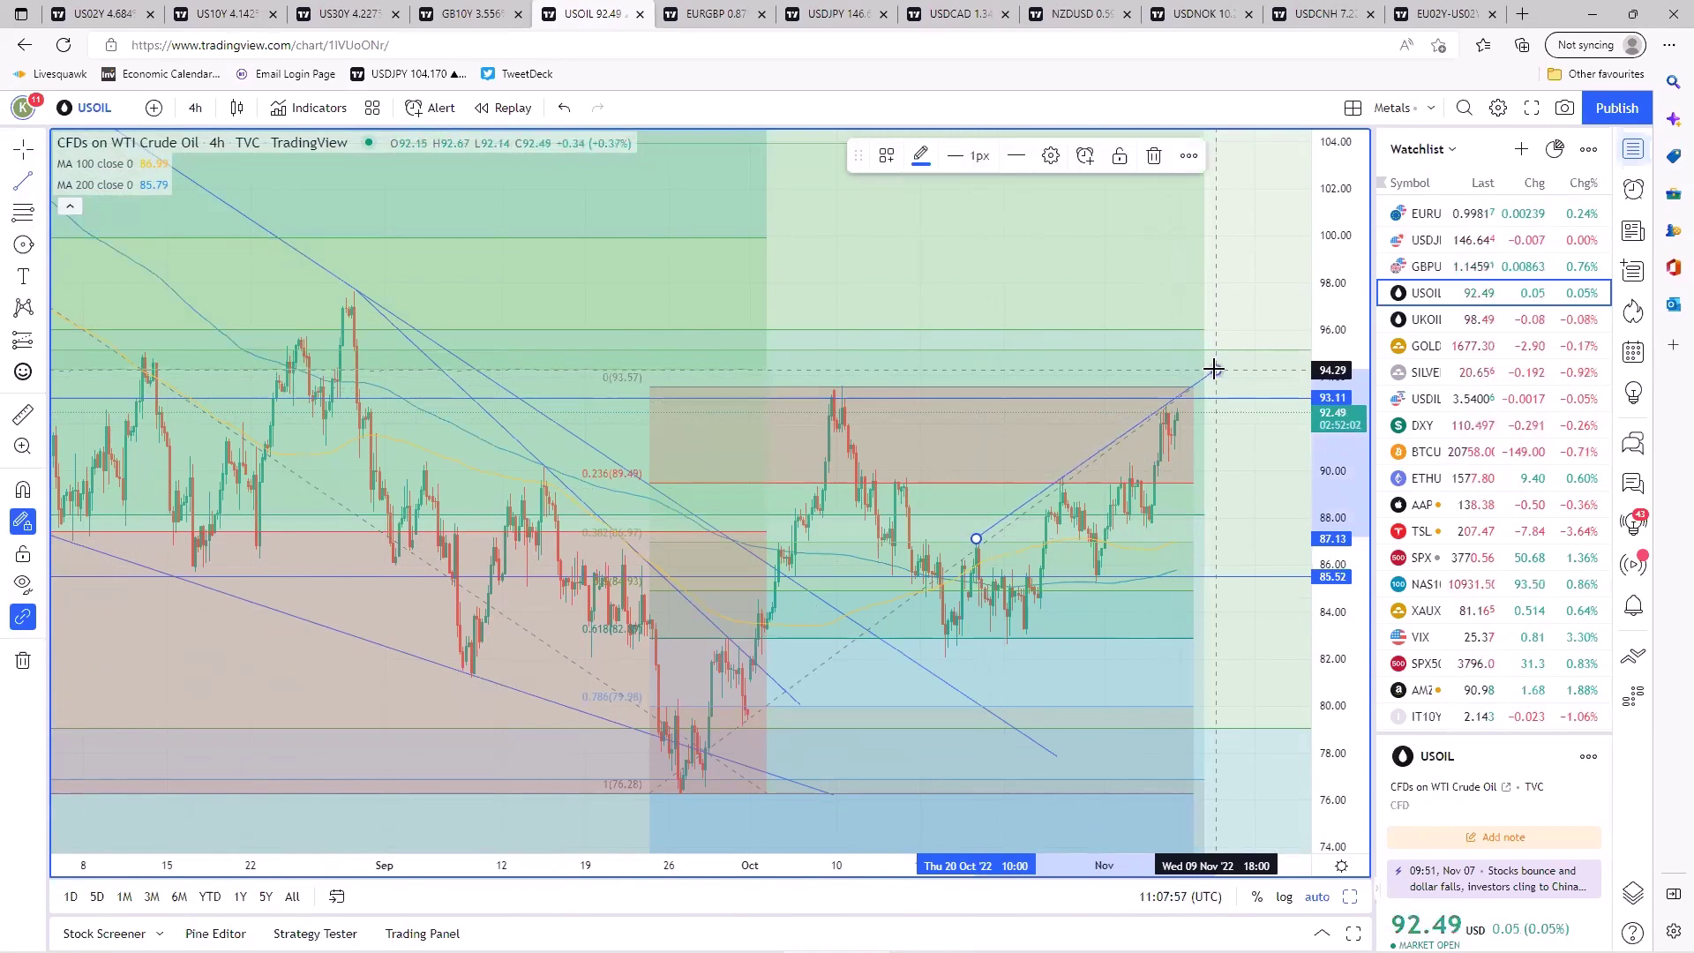
left_click(1032, 636)
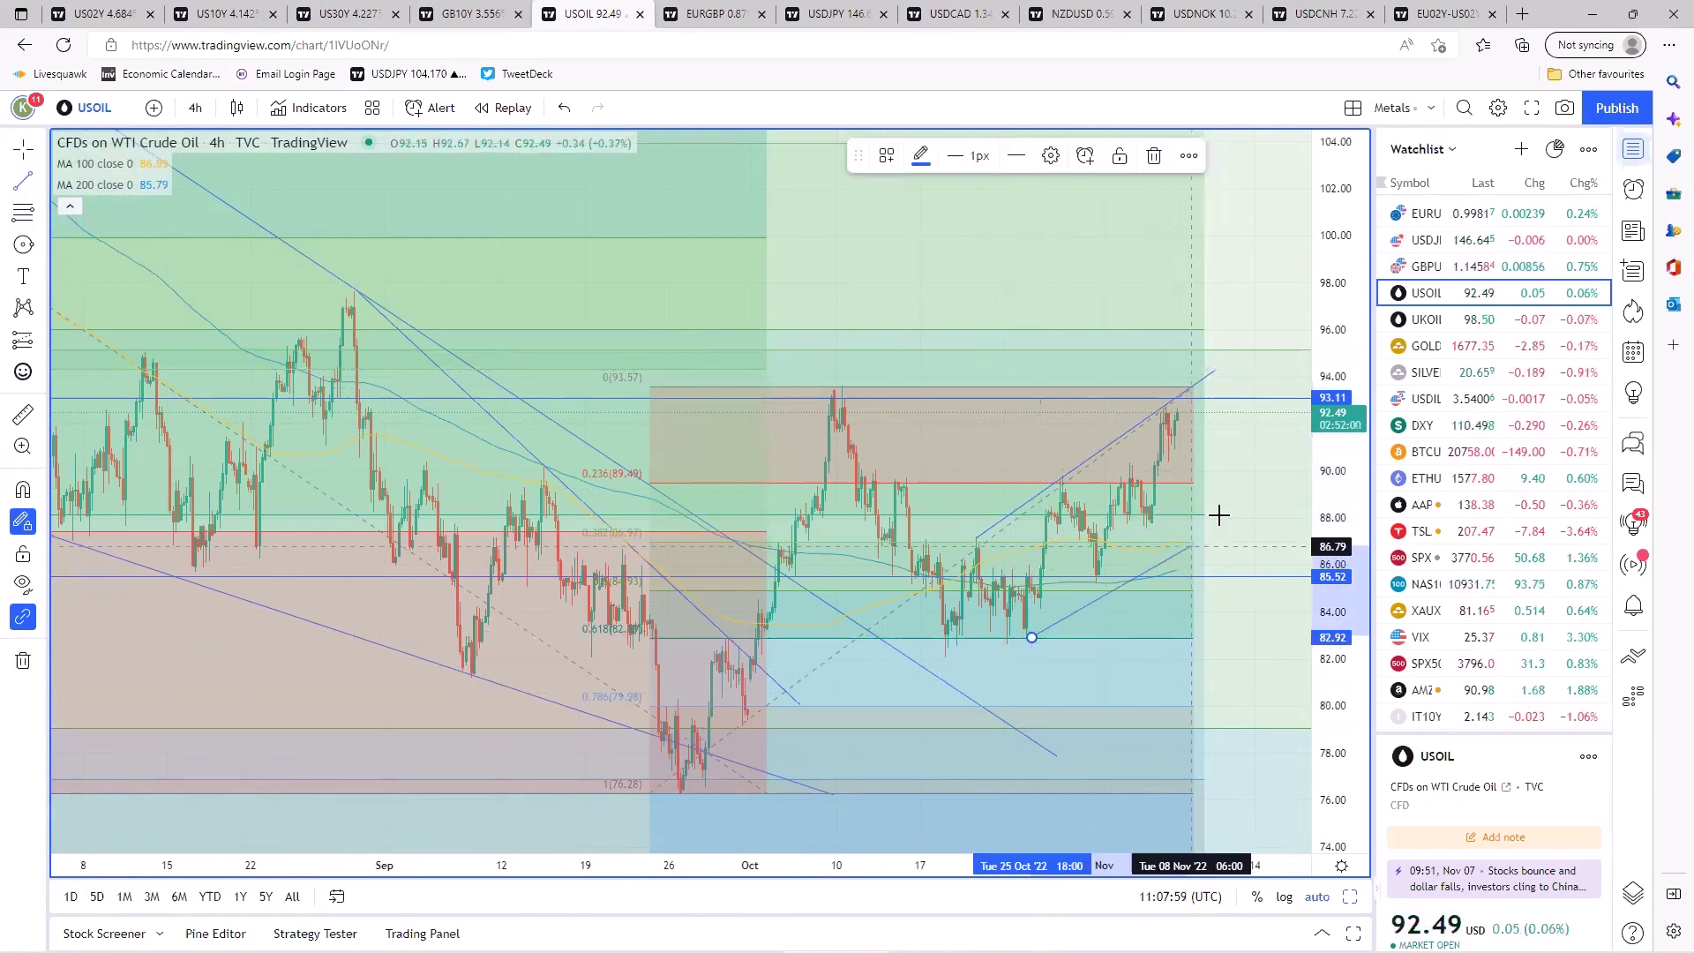
left_click(1233, 461)
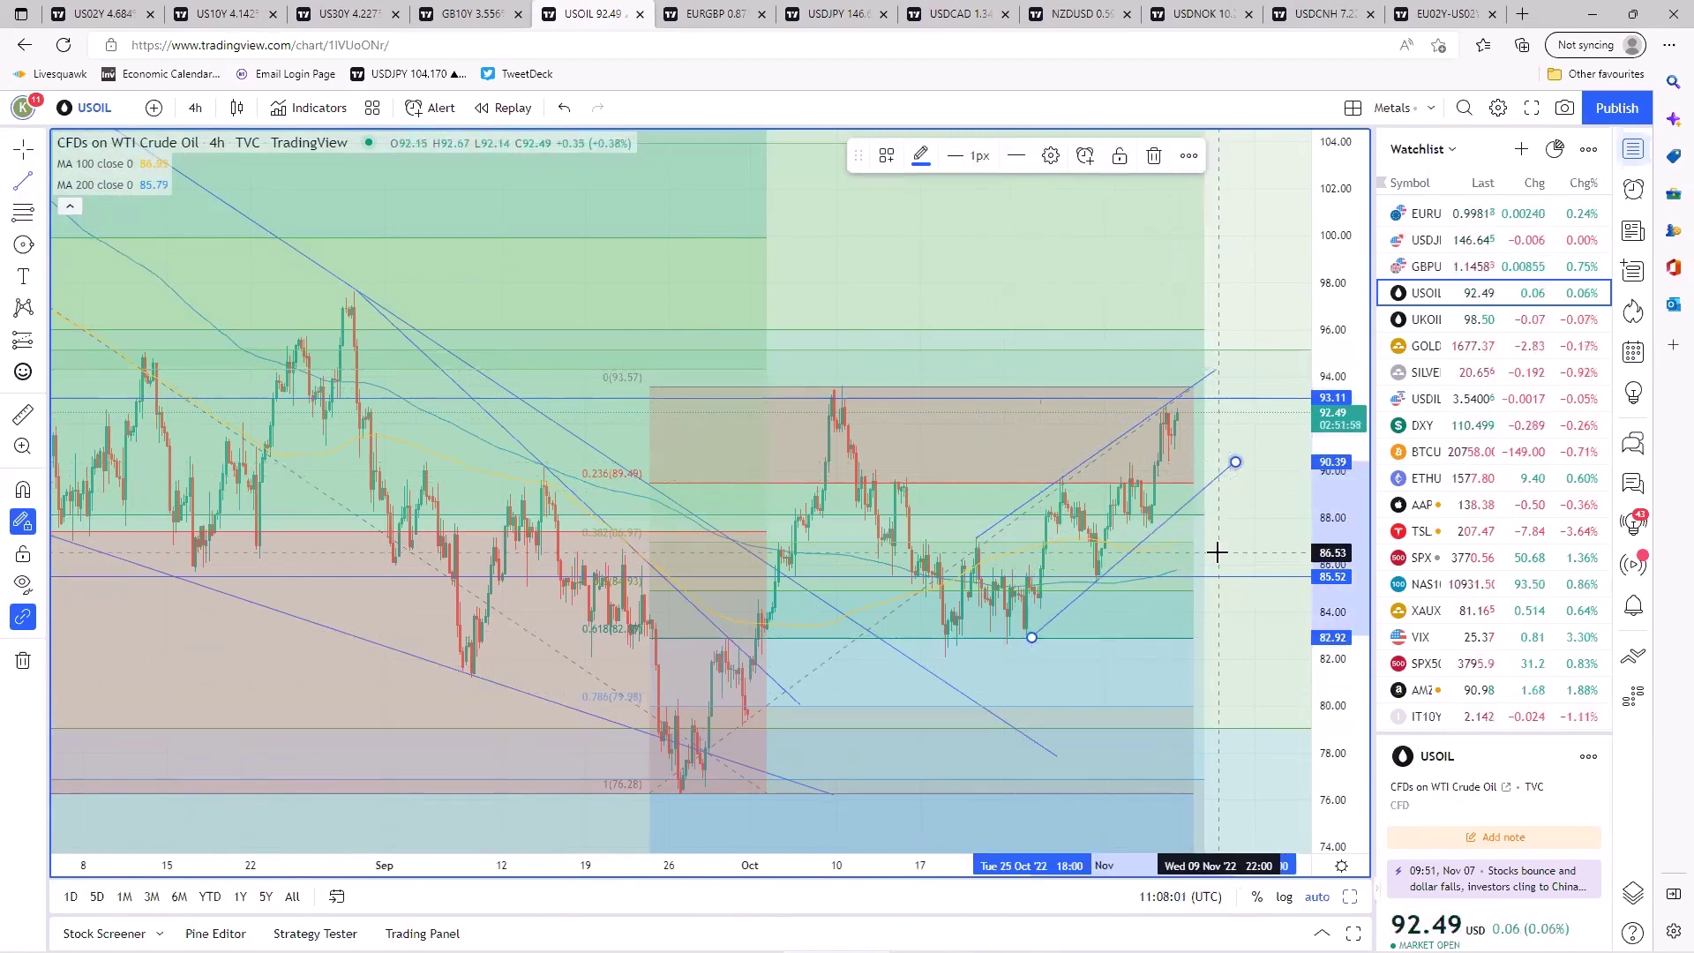
left_click(1233, 533)
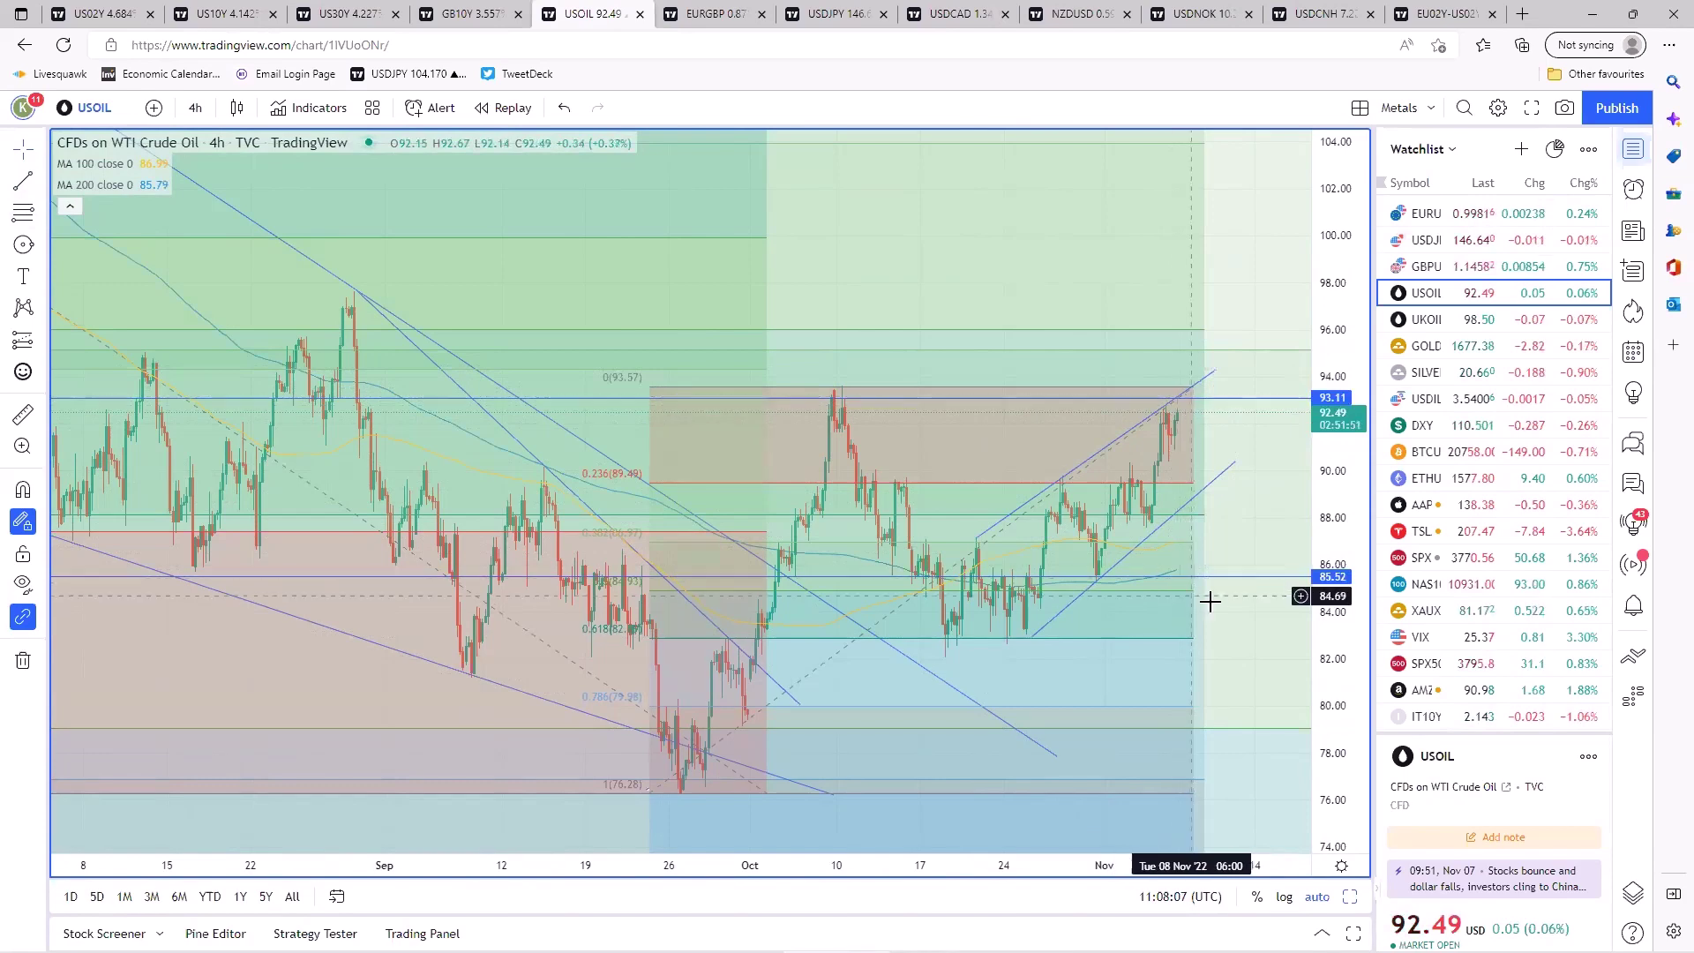
- Restore the four-chart layout and show the gold chart full size
mouse_move(701, 810)
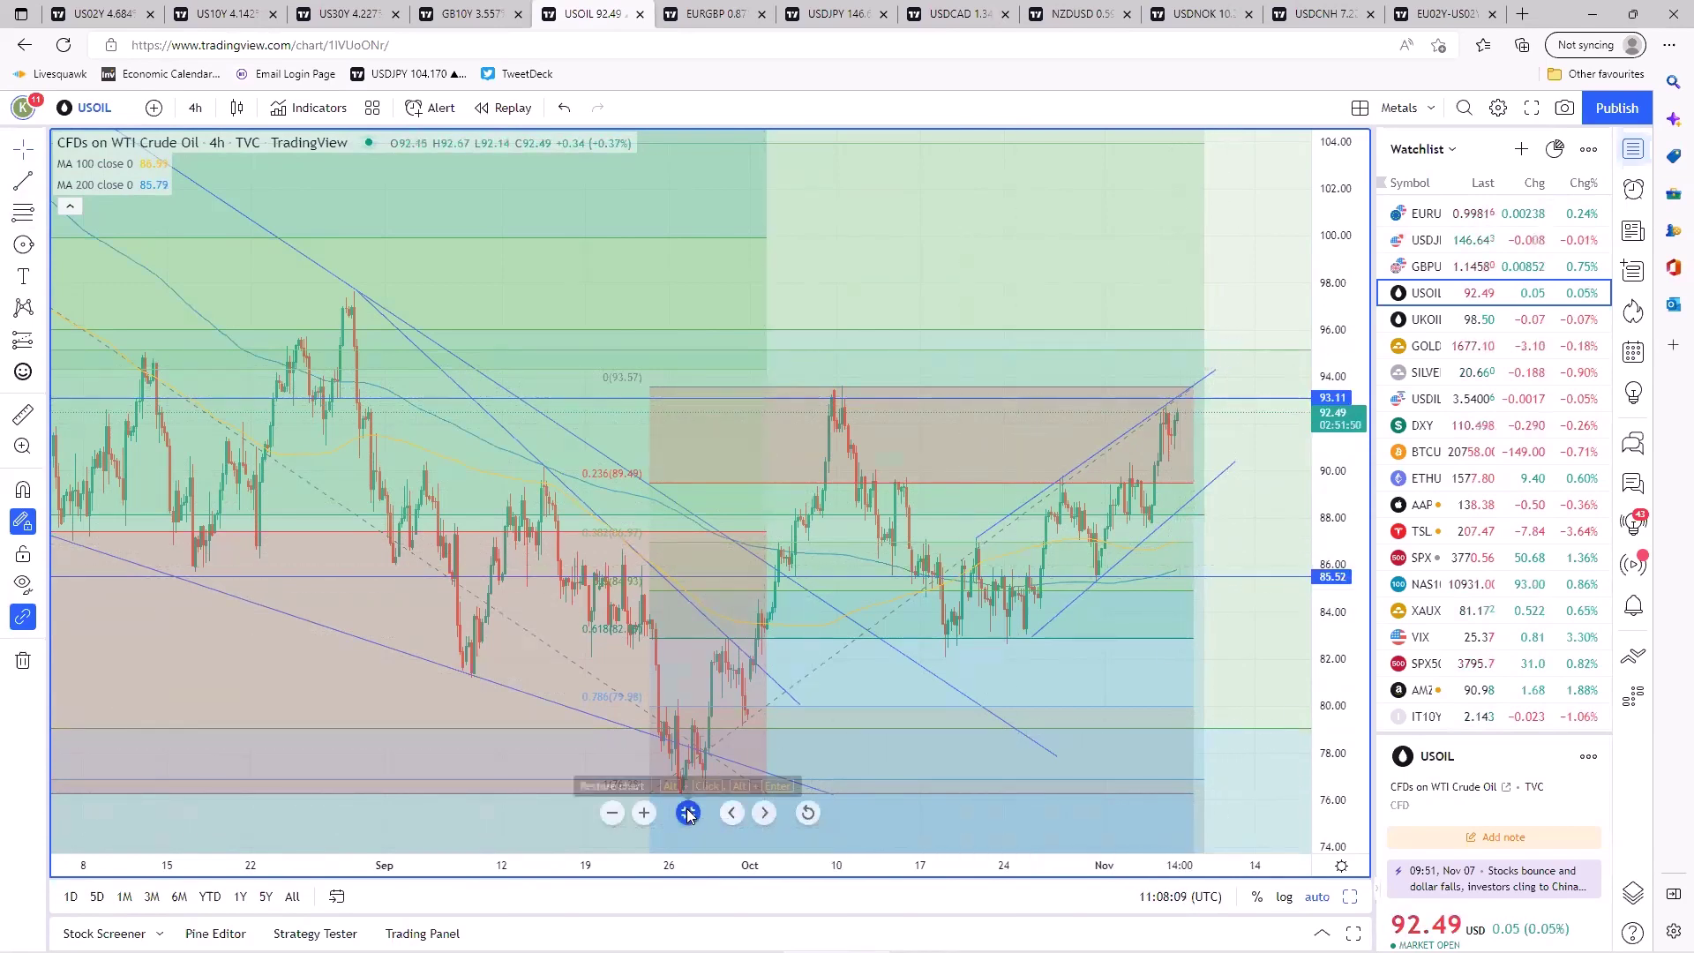
left_click(688, 814)
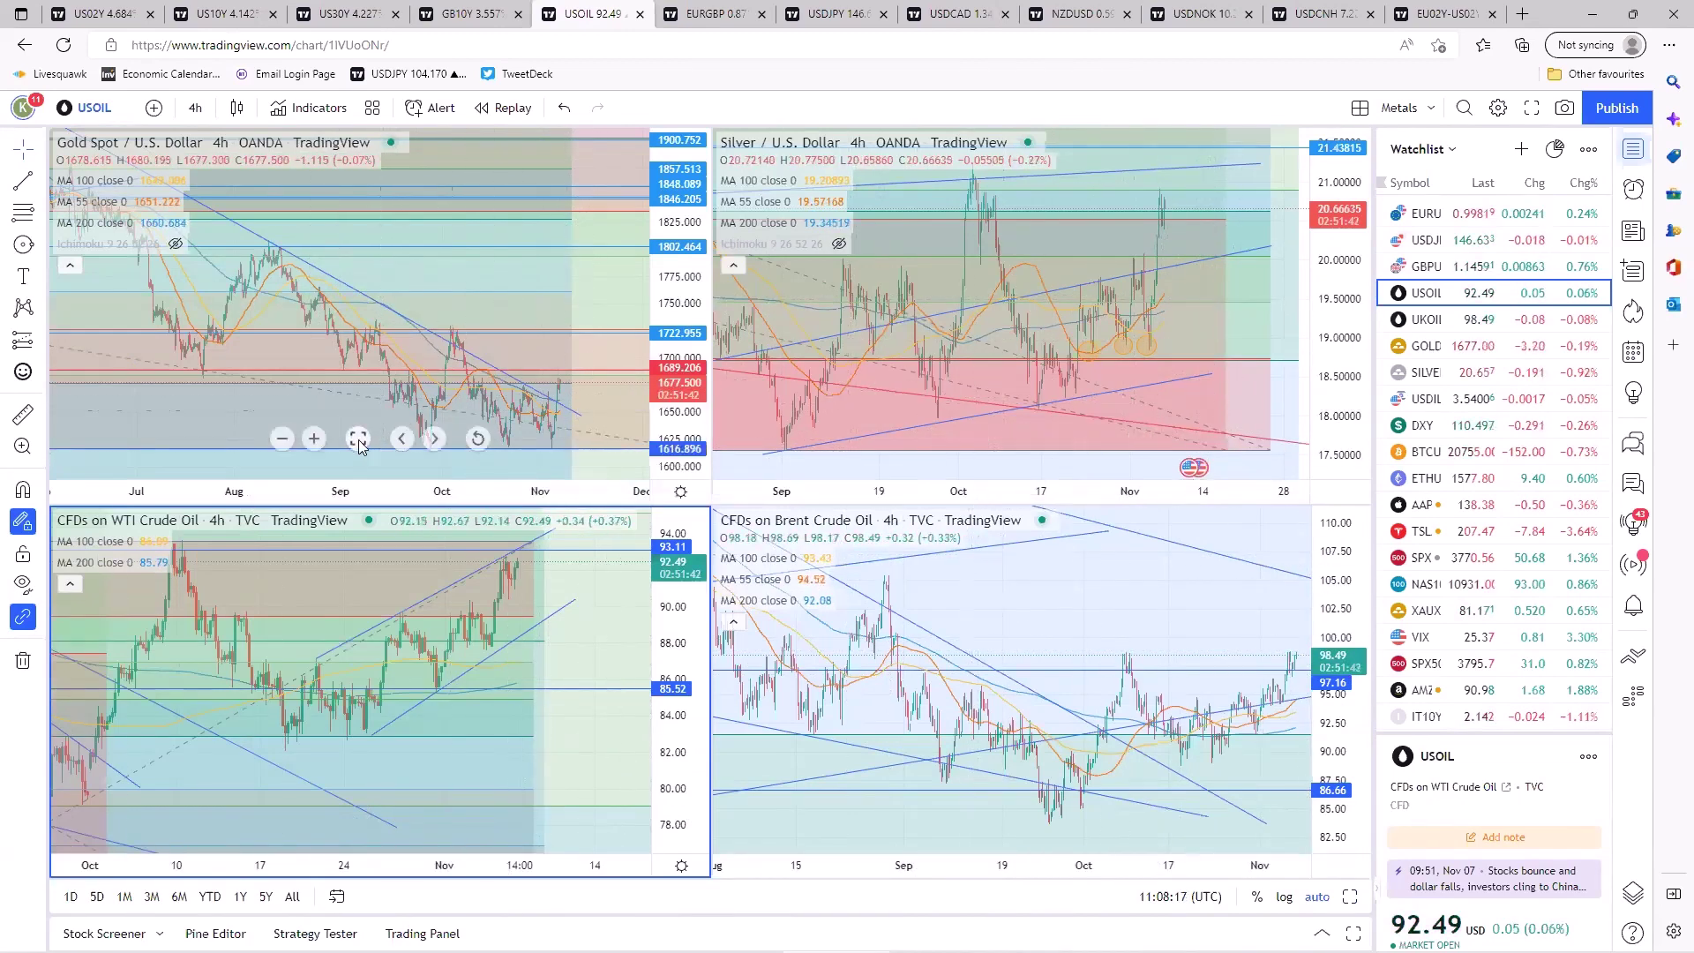
left_click(358, 438)
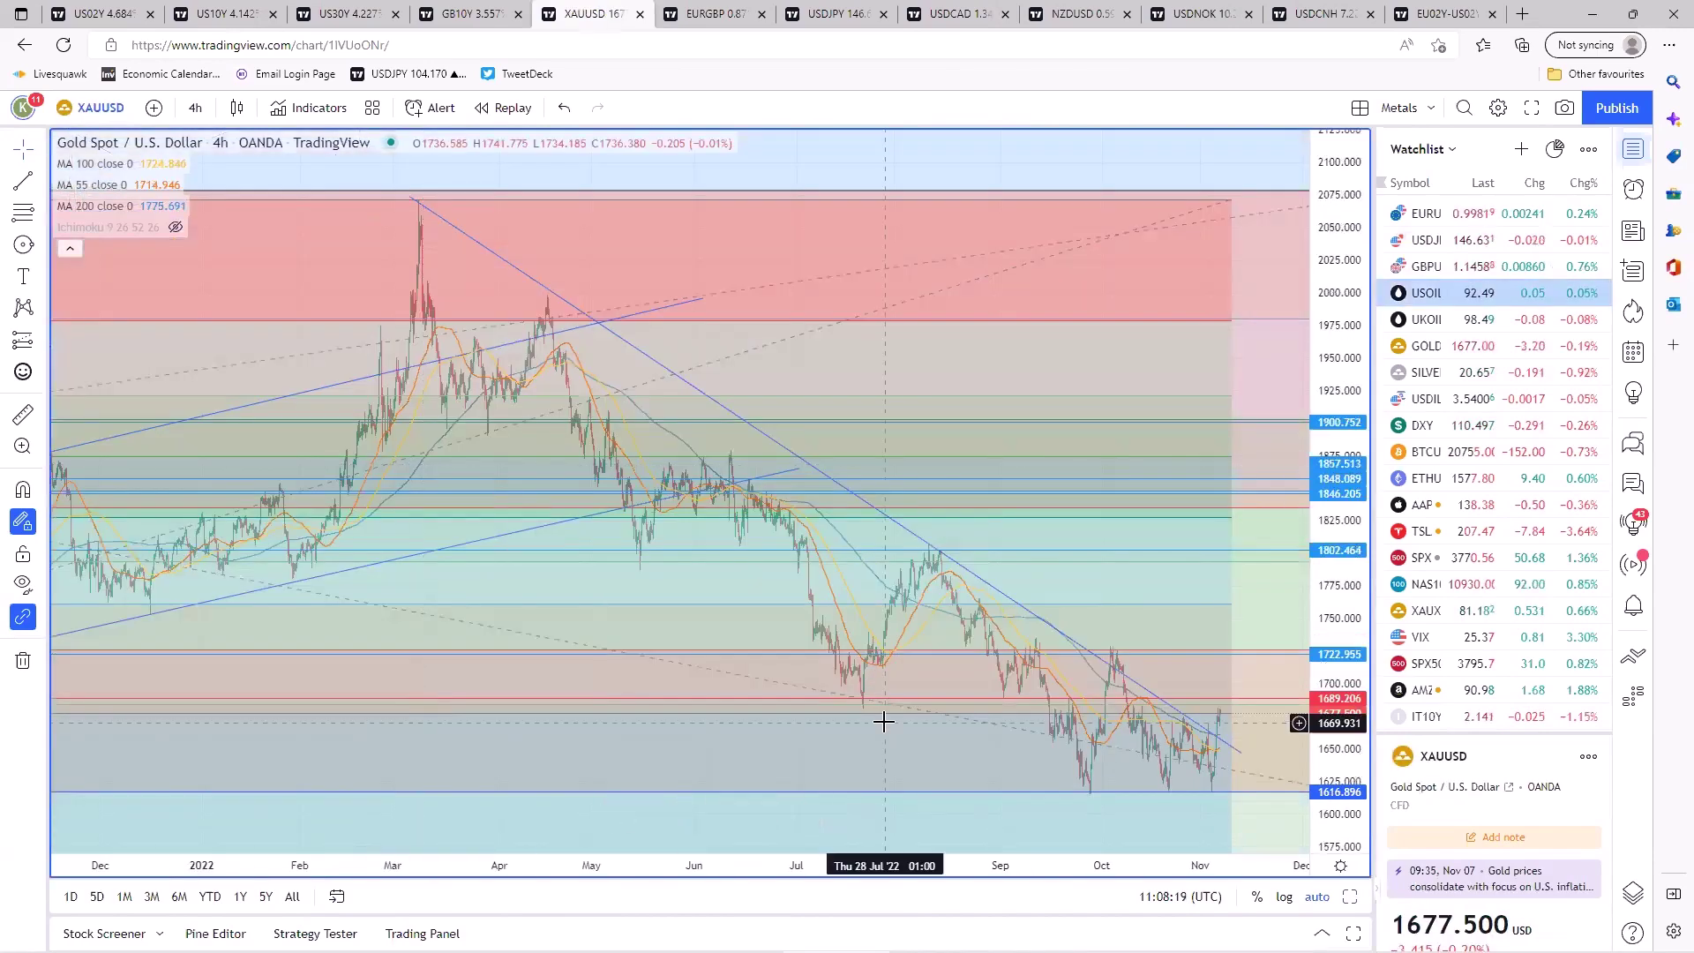
- Draw a descending gold trendline from the mid-August high to mid-November, then restore the layout
scroll(812, 688, "up", 3)
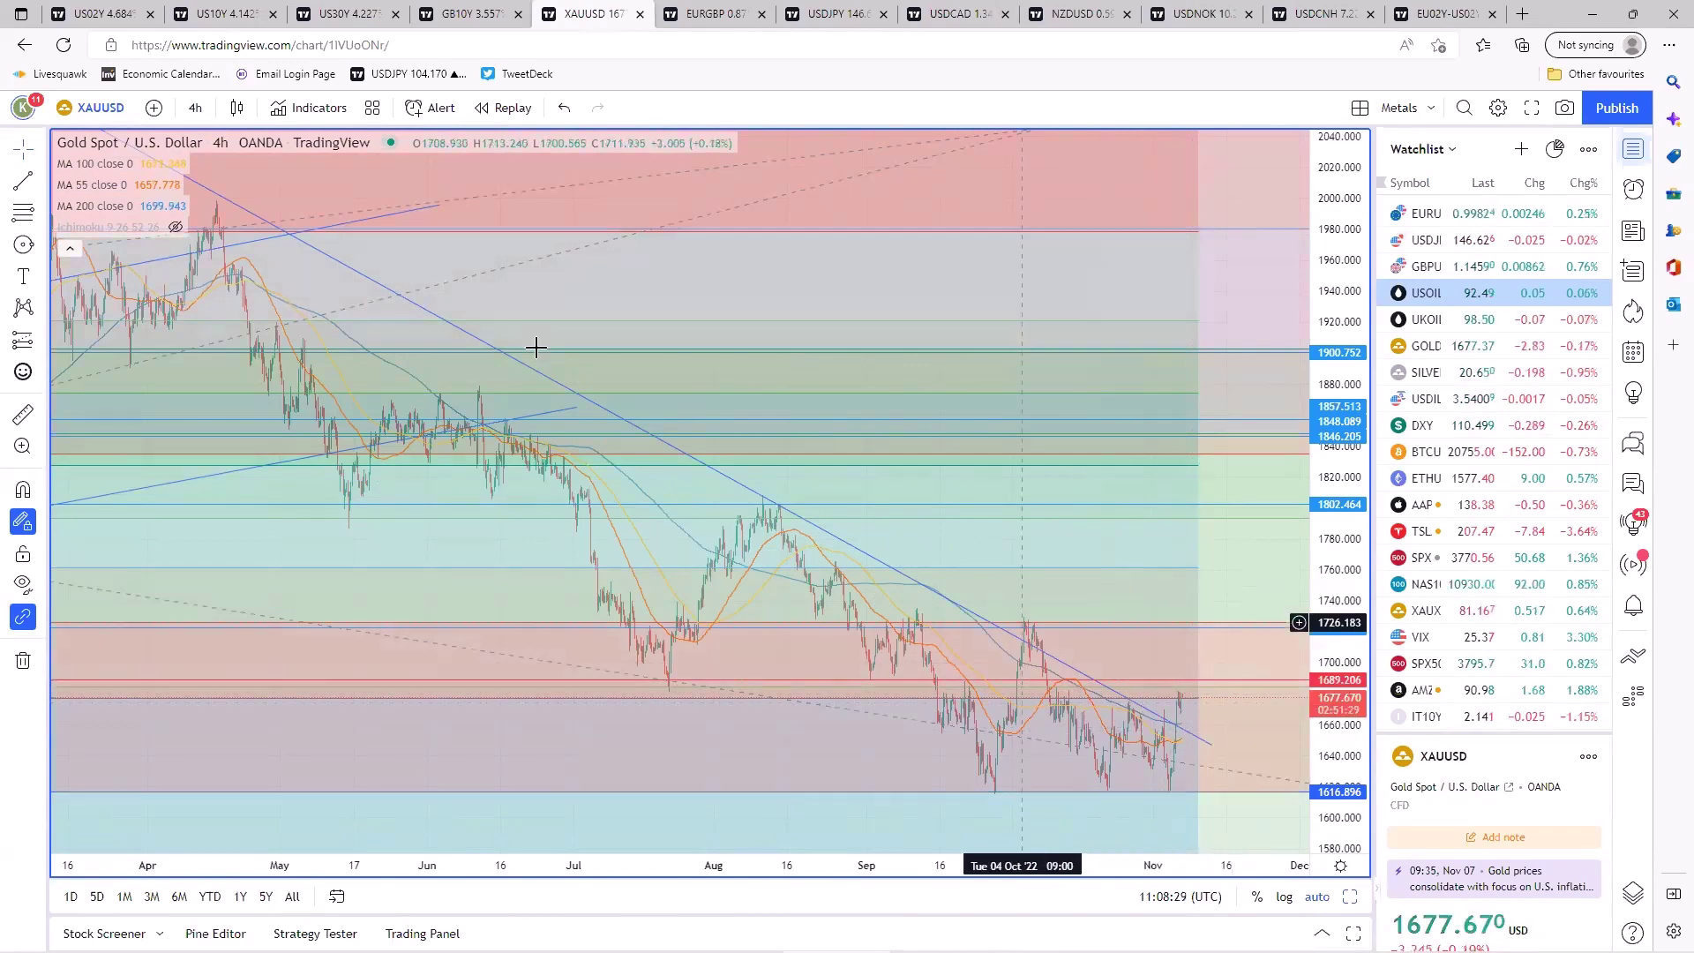
scroll(1126, 737, "down", 2)
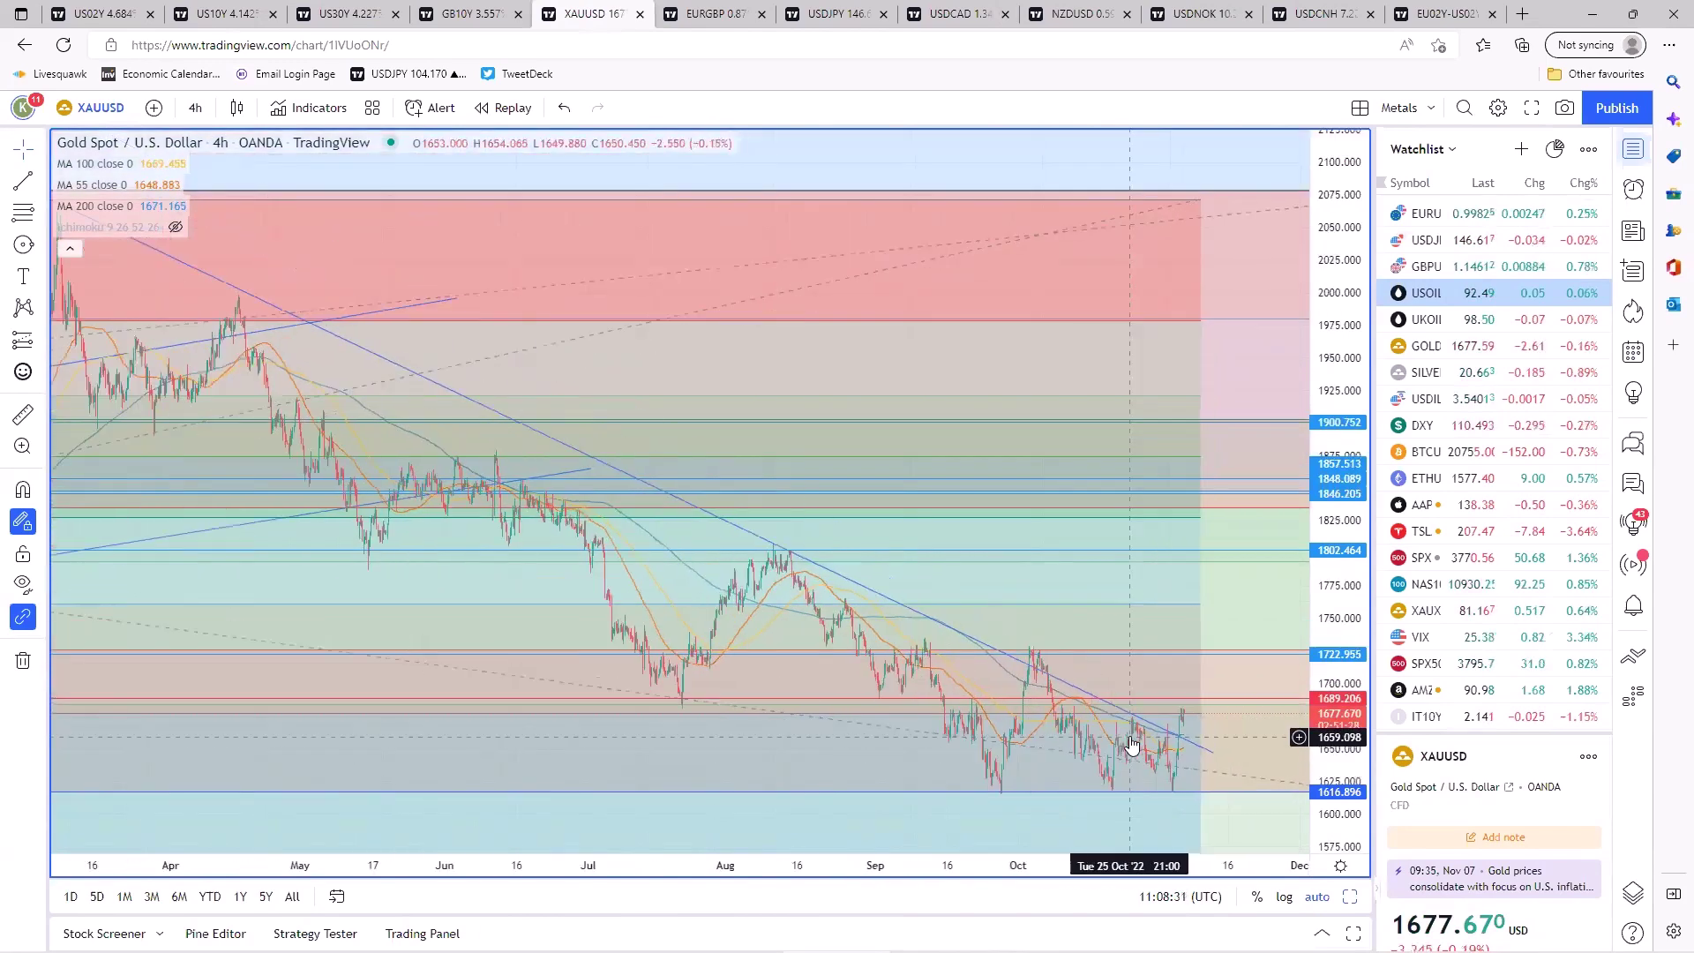
left_click(23, 180)
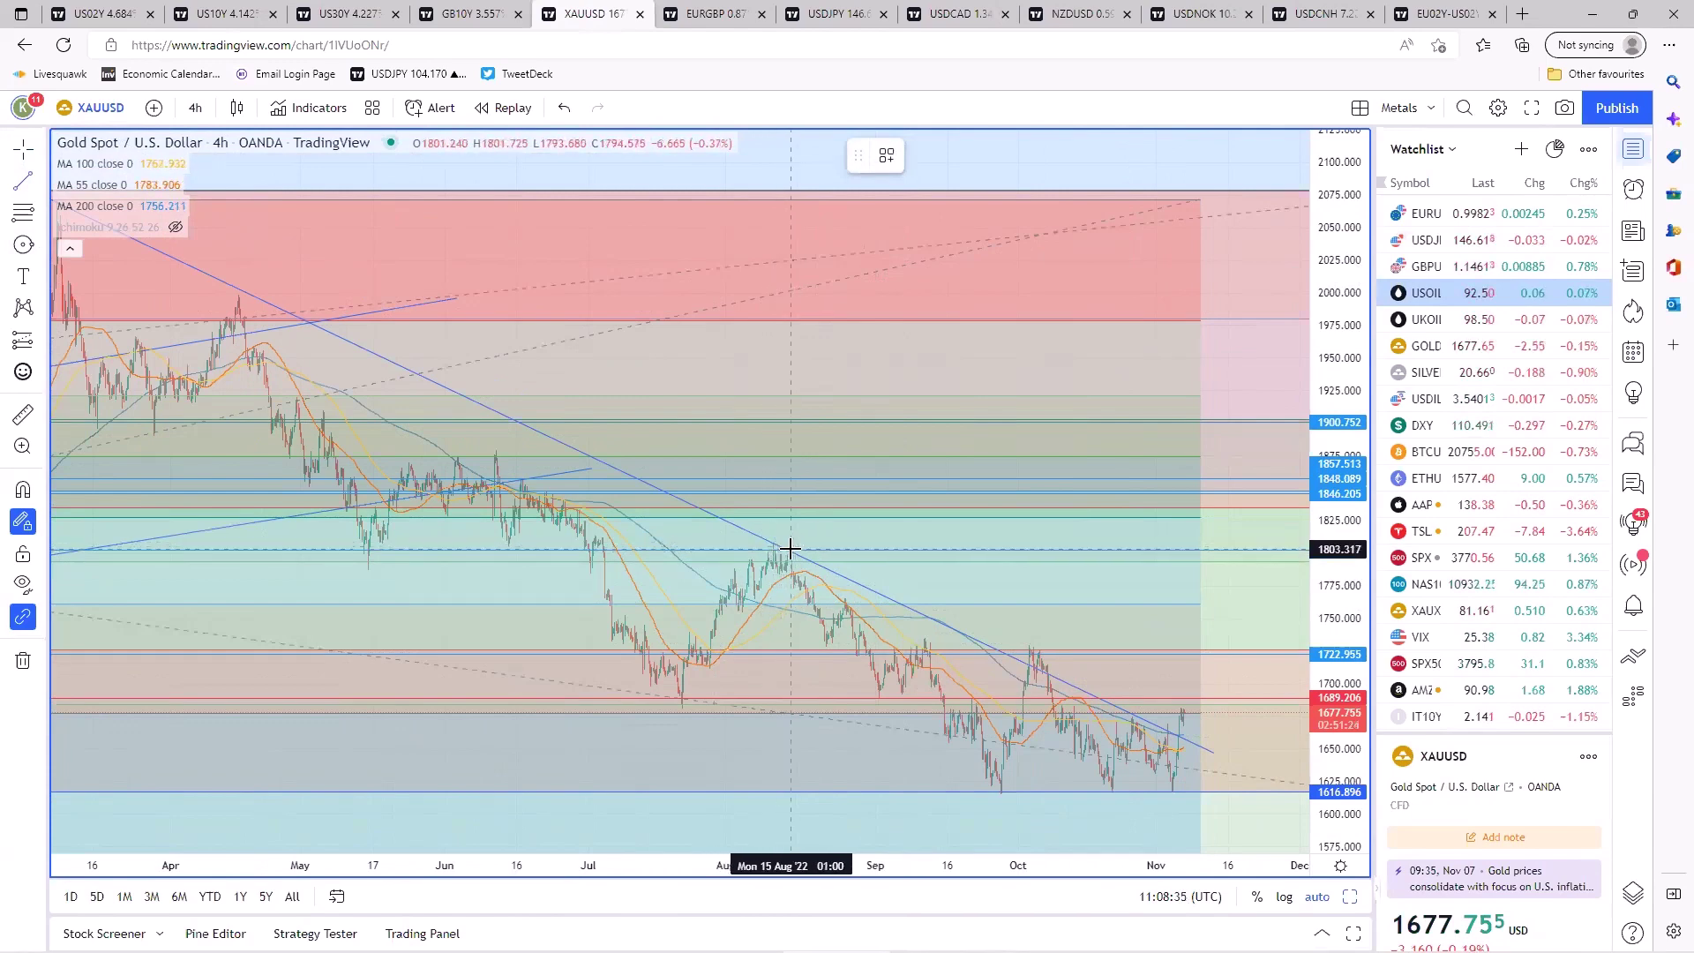
left_click(791, 550)
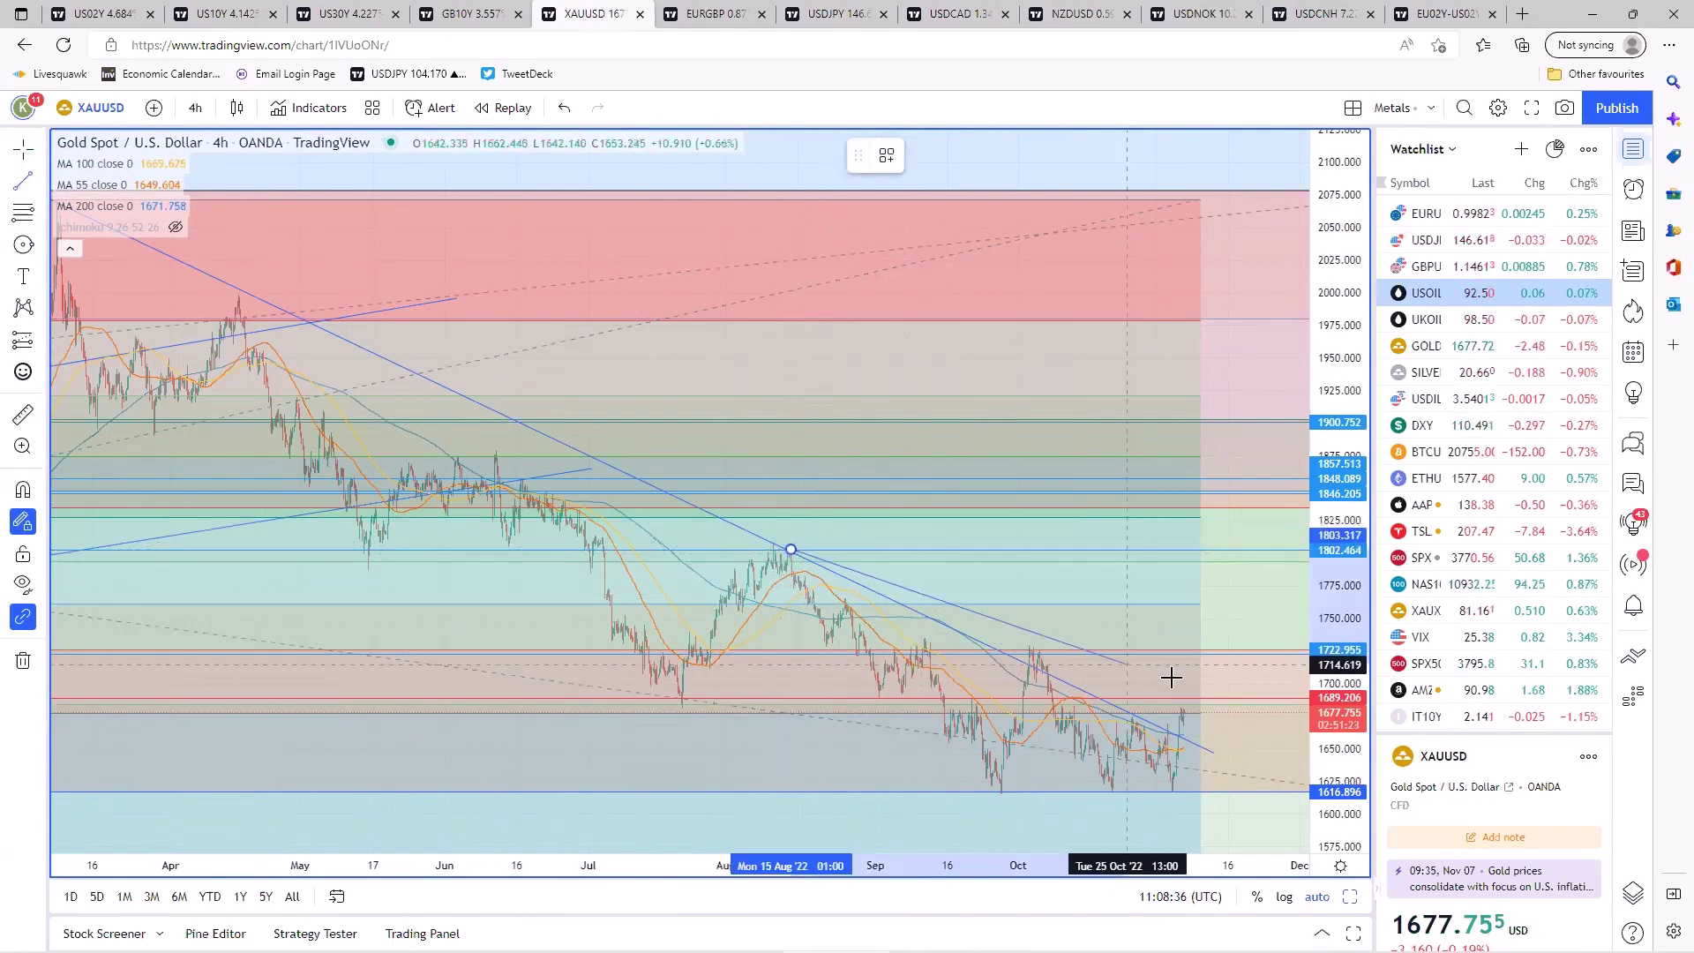
left_click(1234, 726)
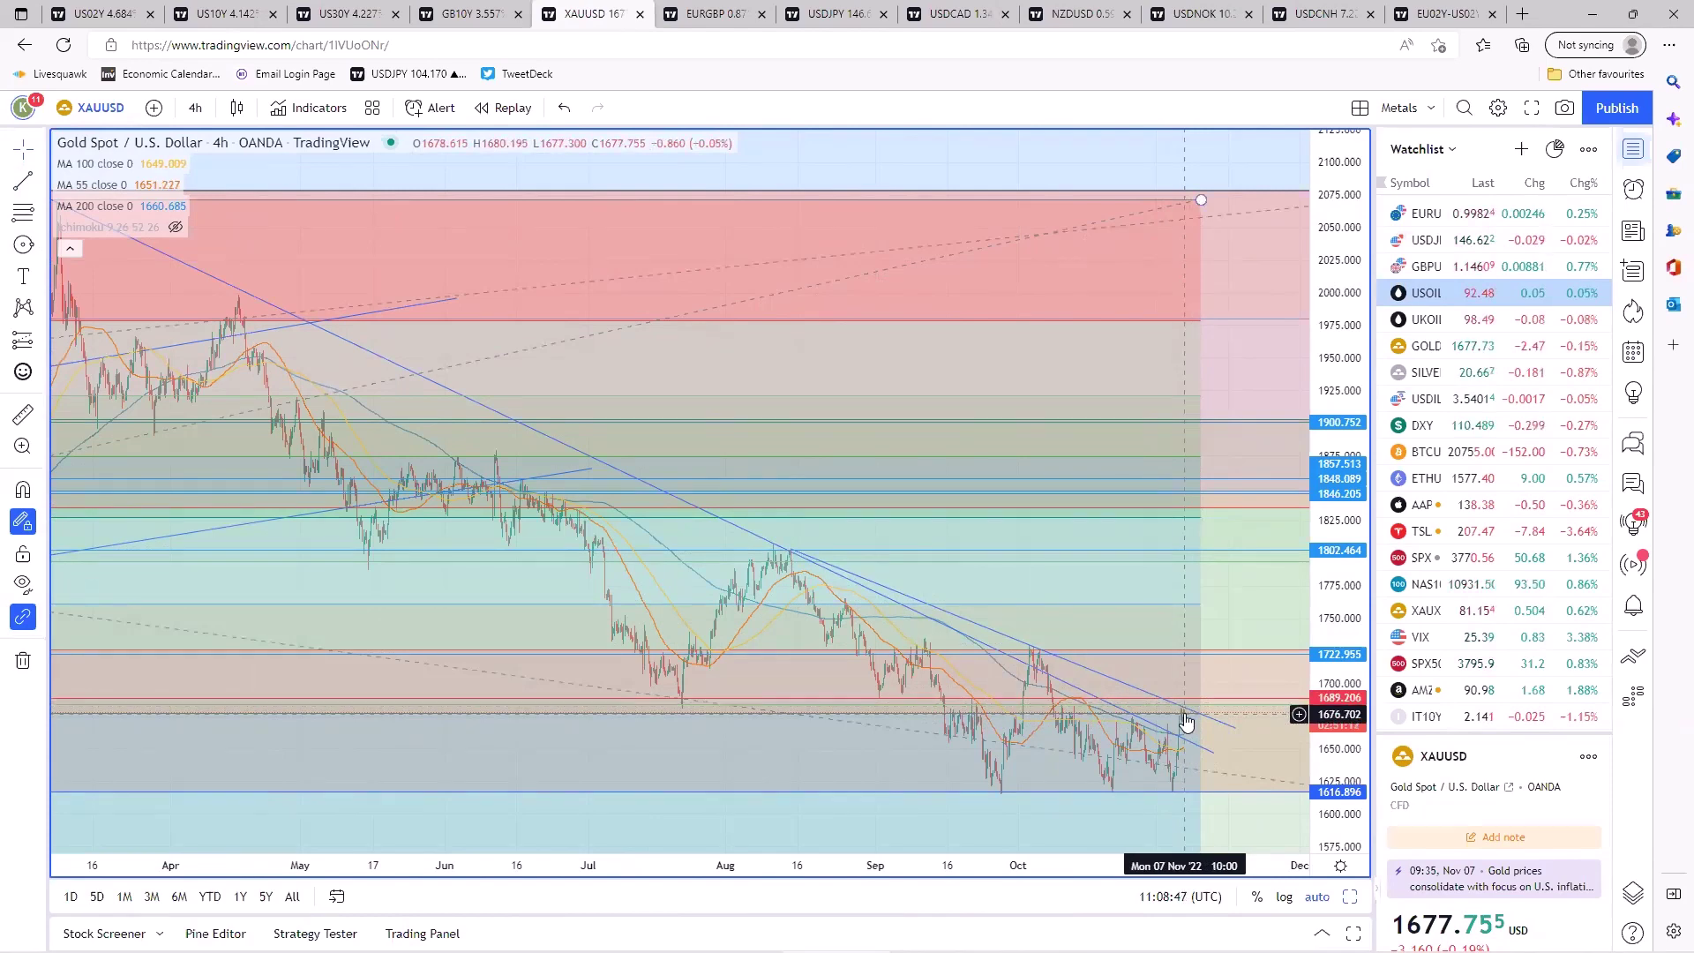
mouse_move(791, 764)
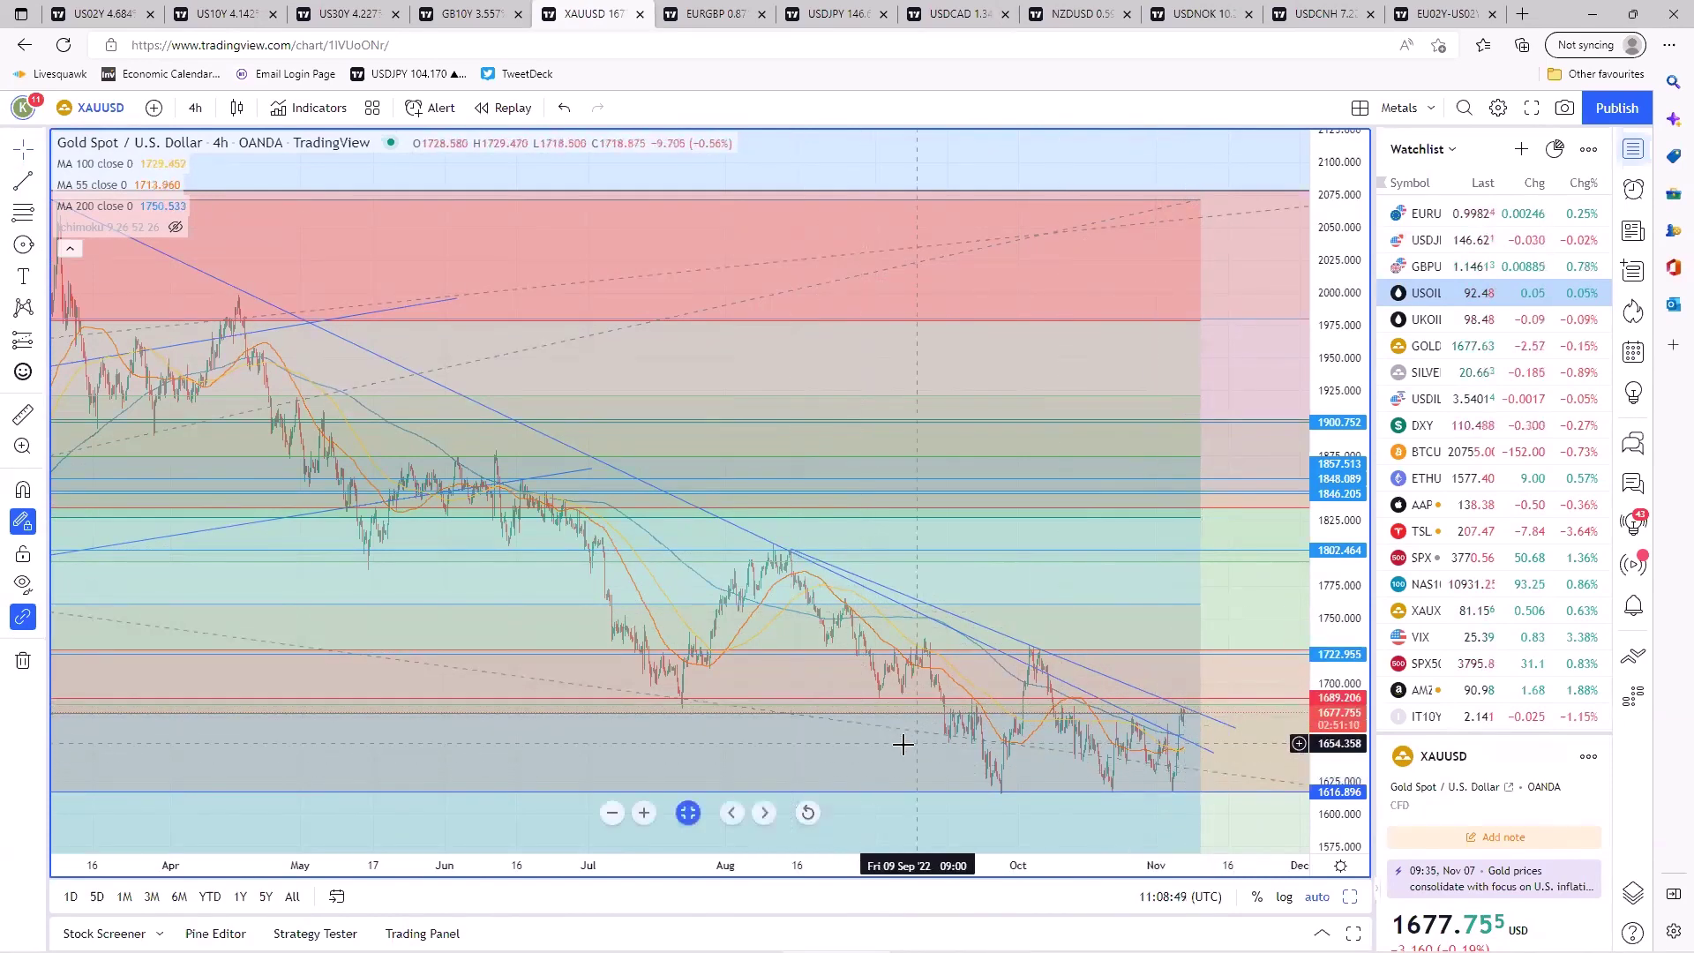
key("alt+Return")
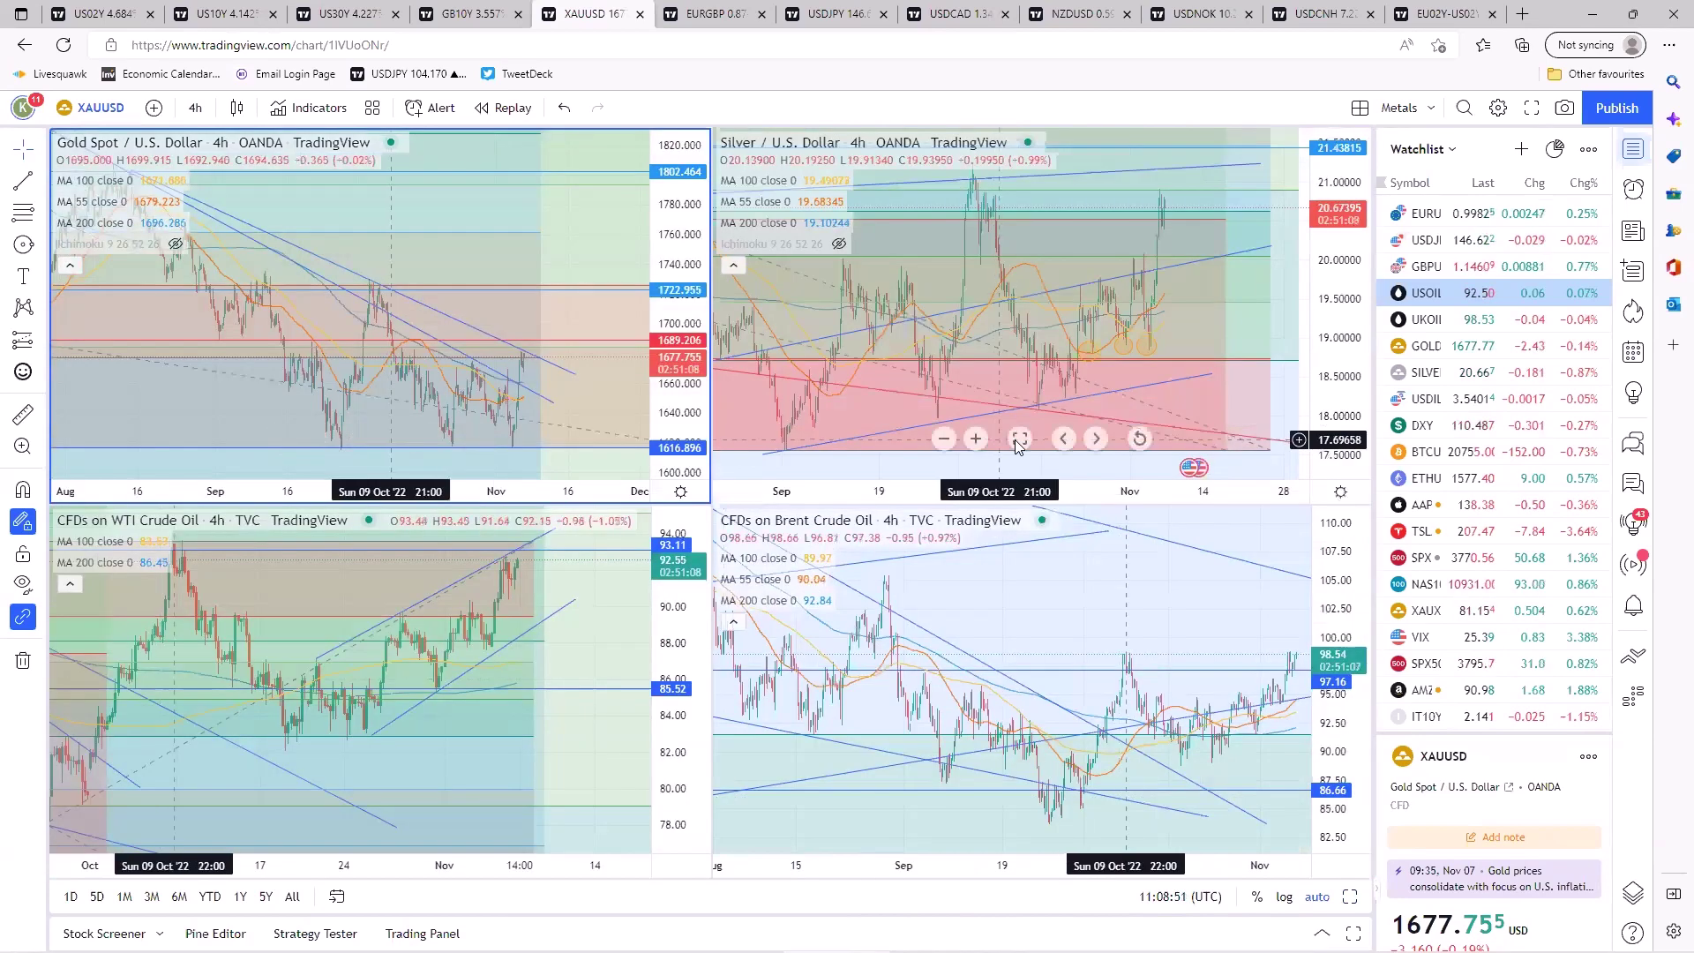
- Expand the silver 4h chart full-size and raise the upper blue trendline's right end slightly up-right
left_click(993, 457)
key("alt+Return")
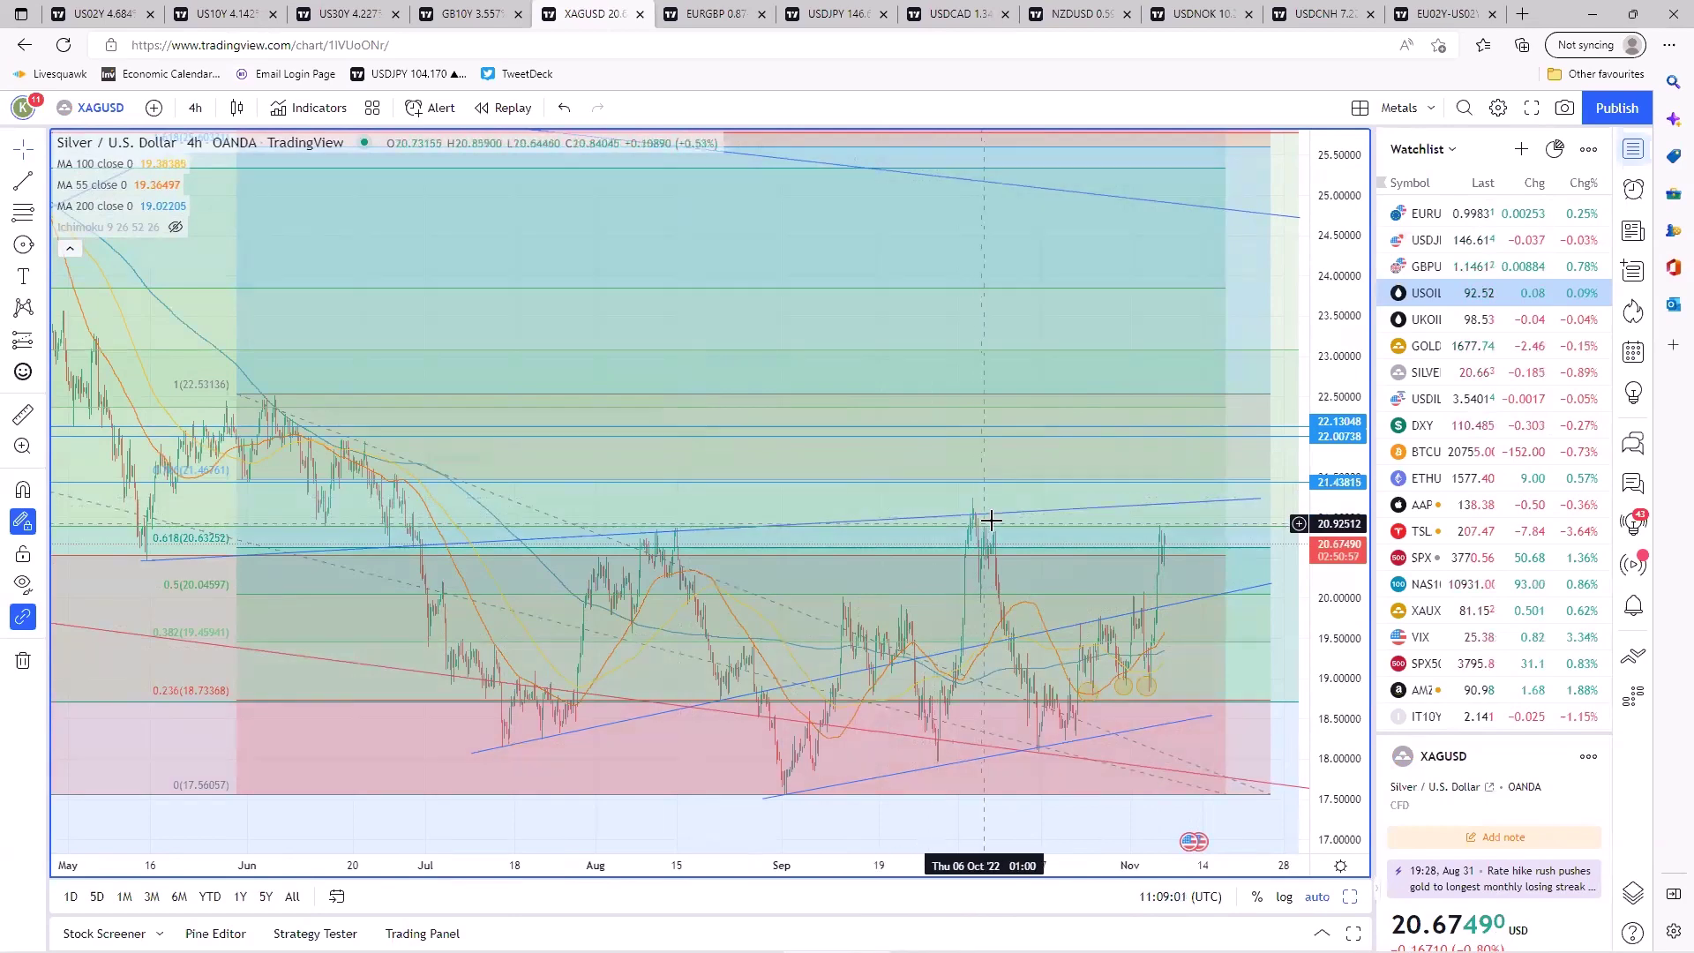
left_click(1168, 506)
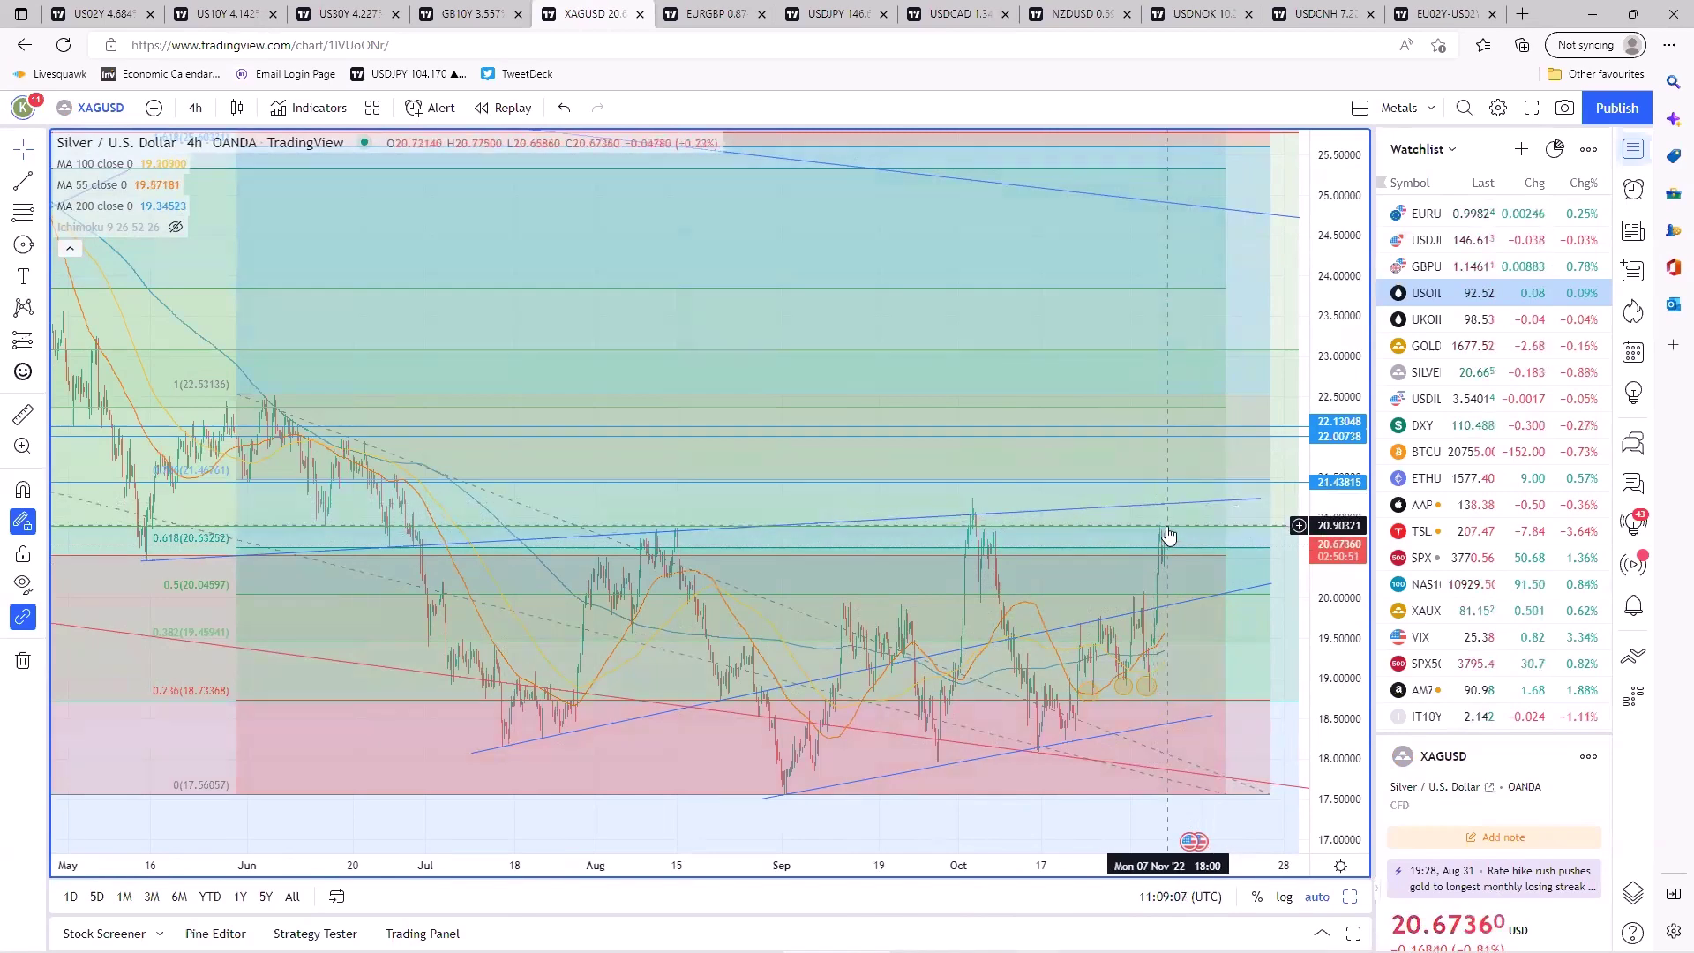
left_click(1165, 533)
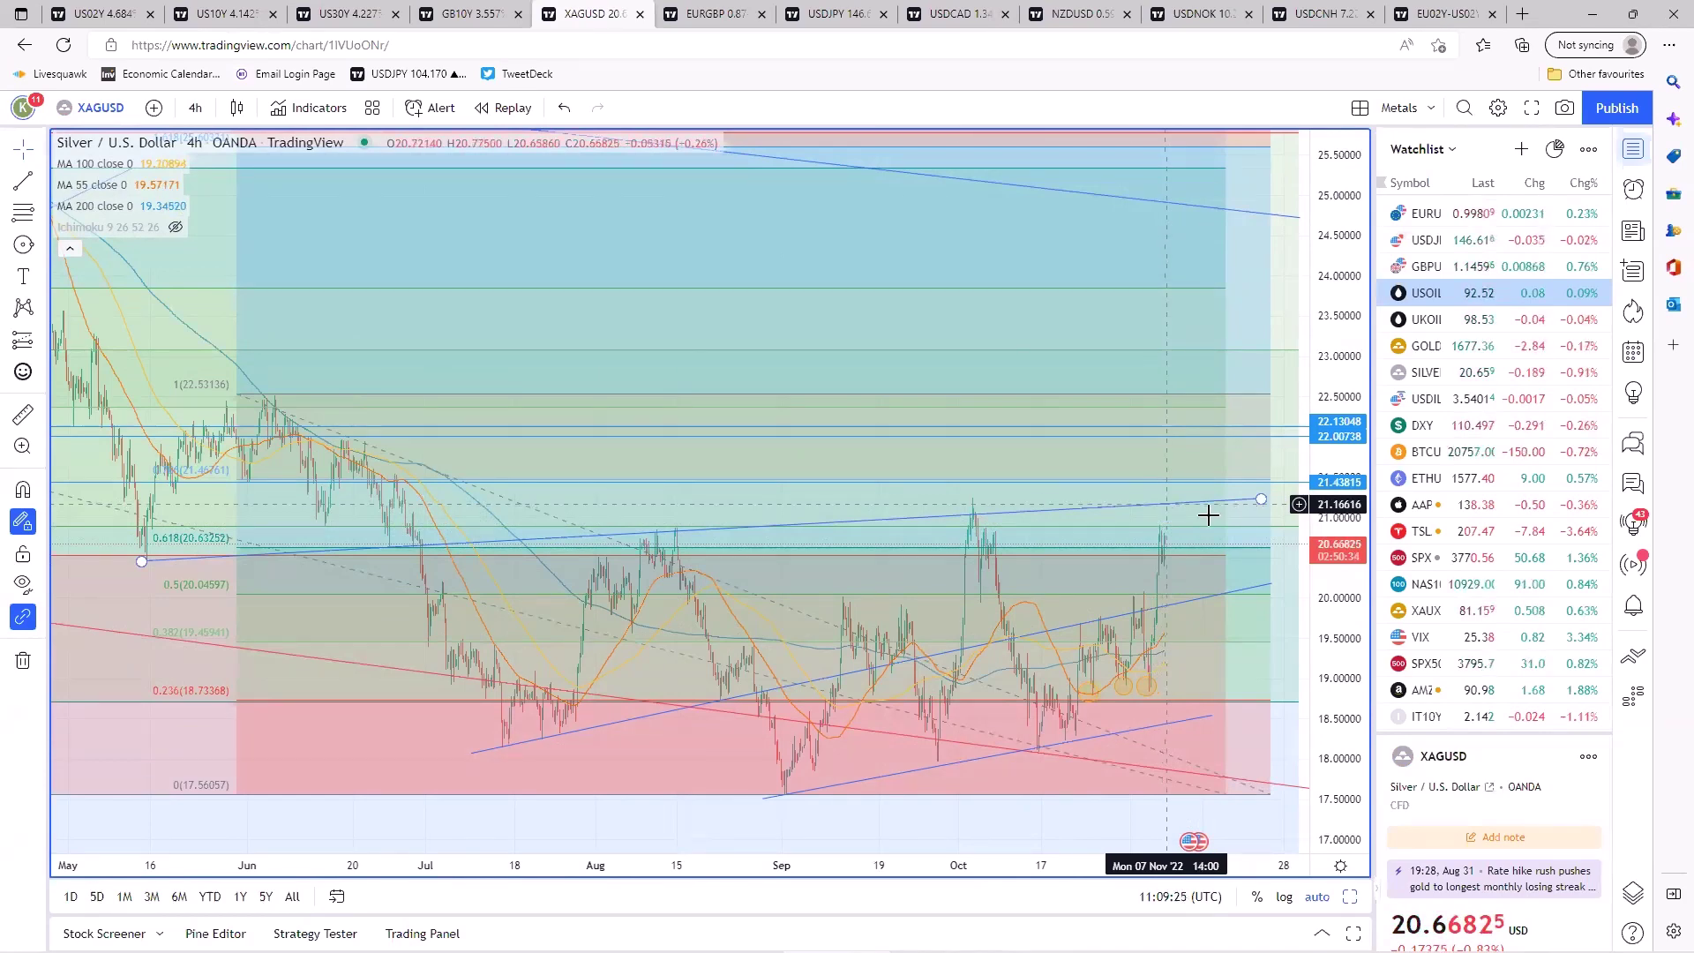
left_click_drag(1260, 498, 1272, 494)
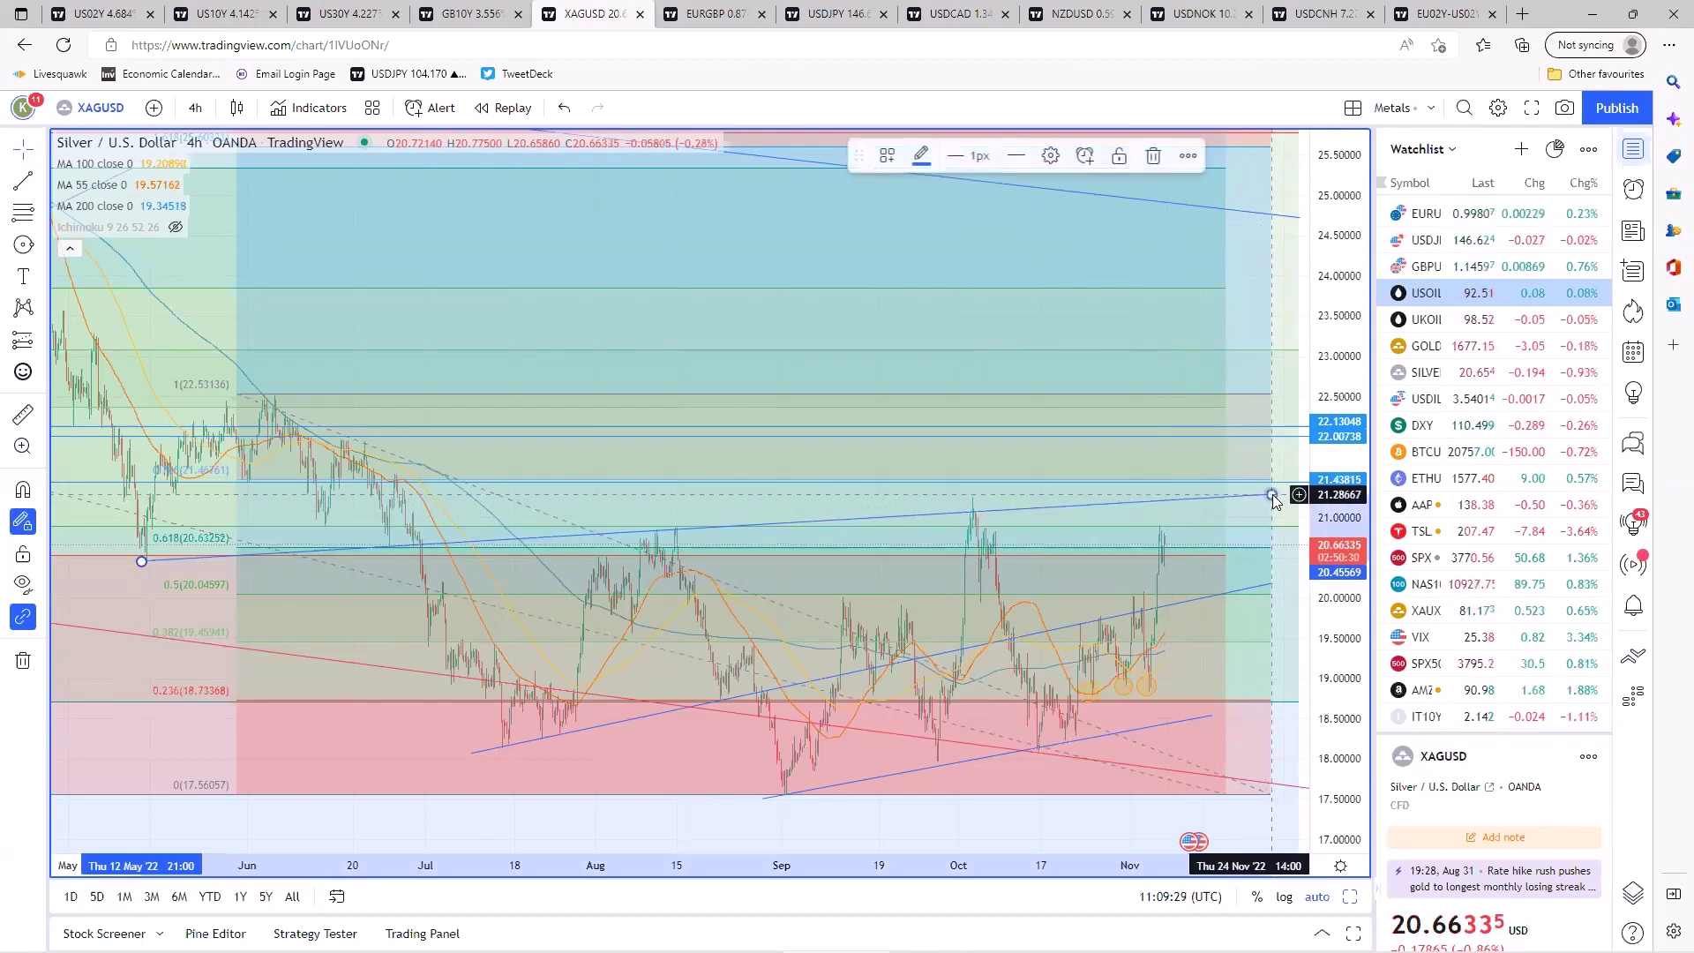
left_click(1199, 484)
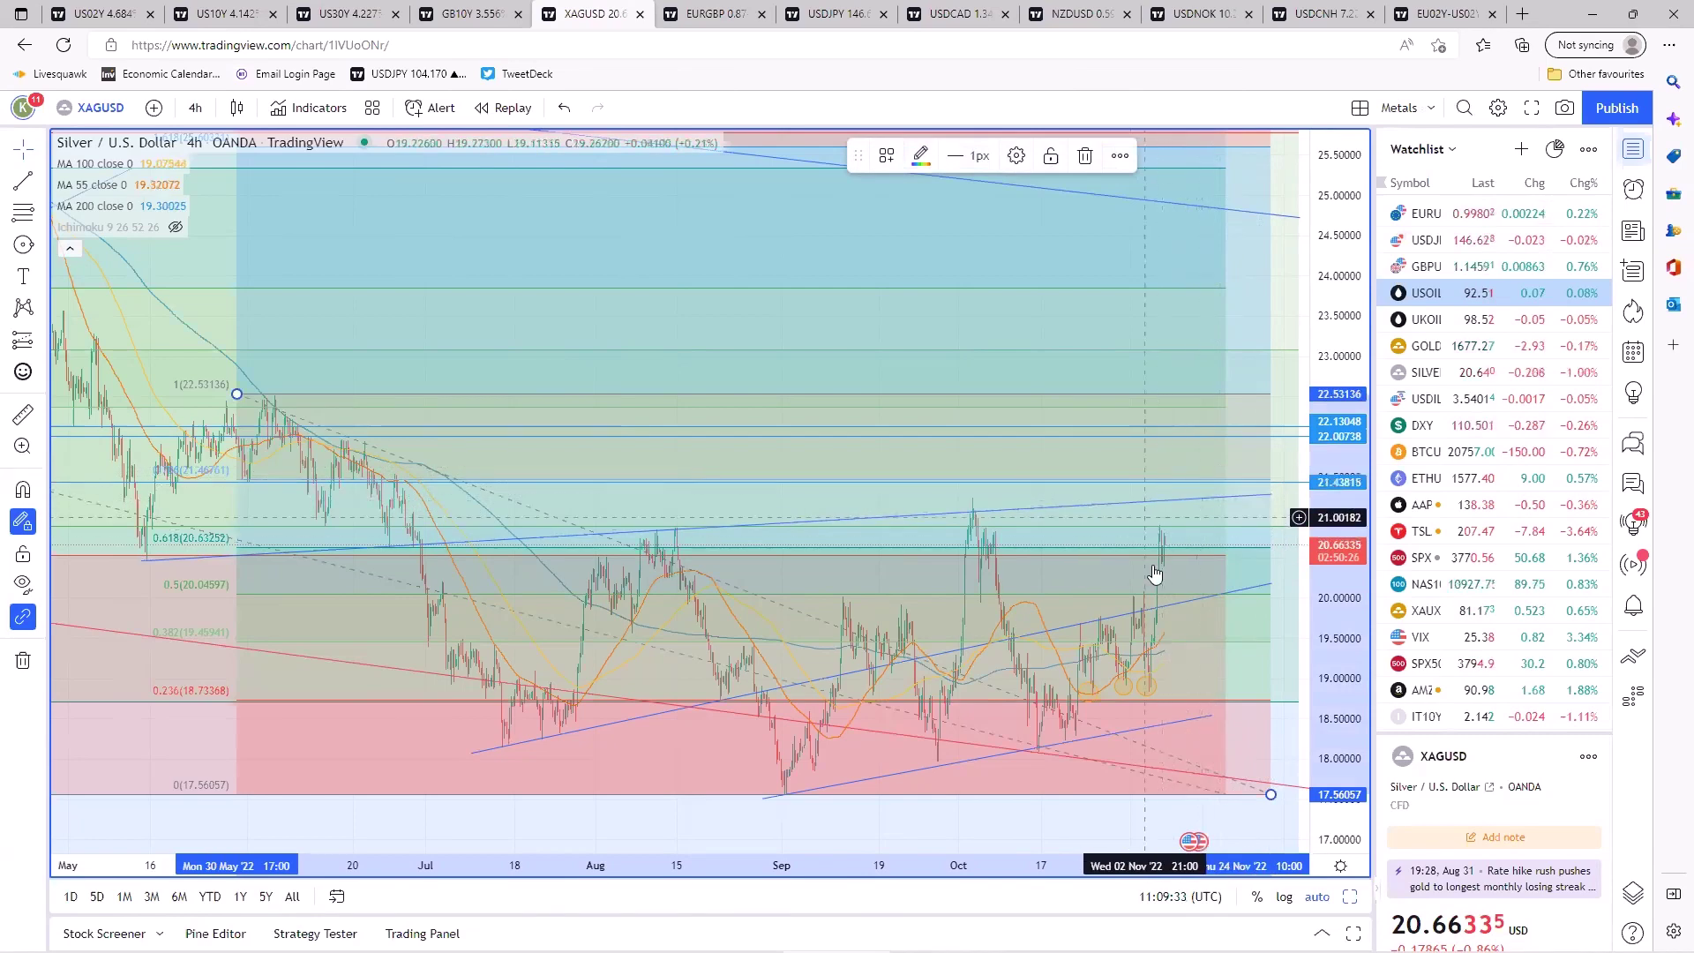
left_click(1229, 650)
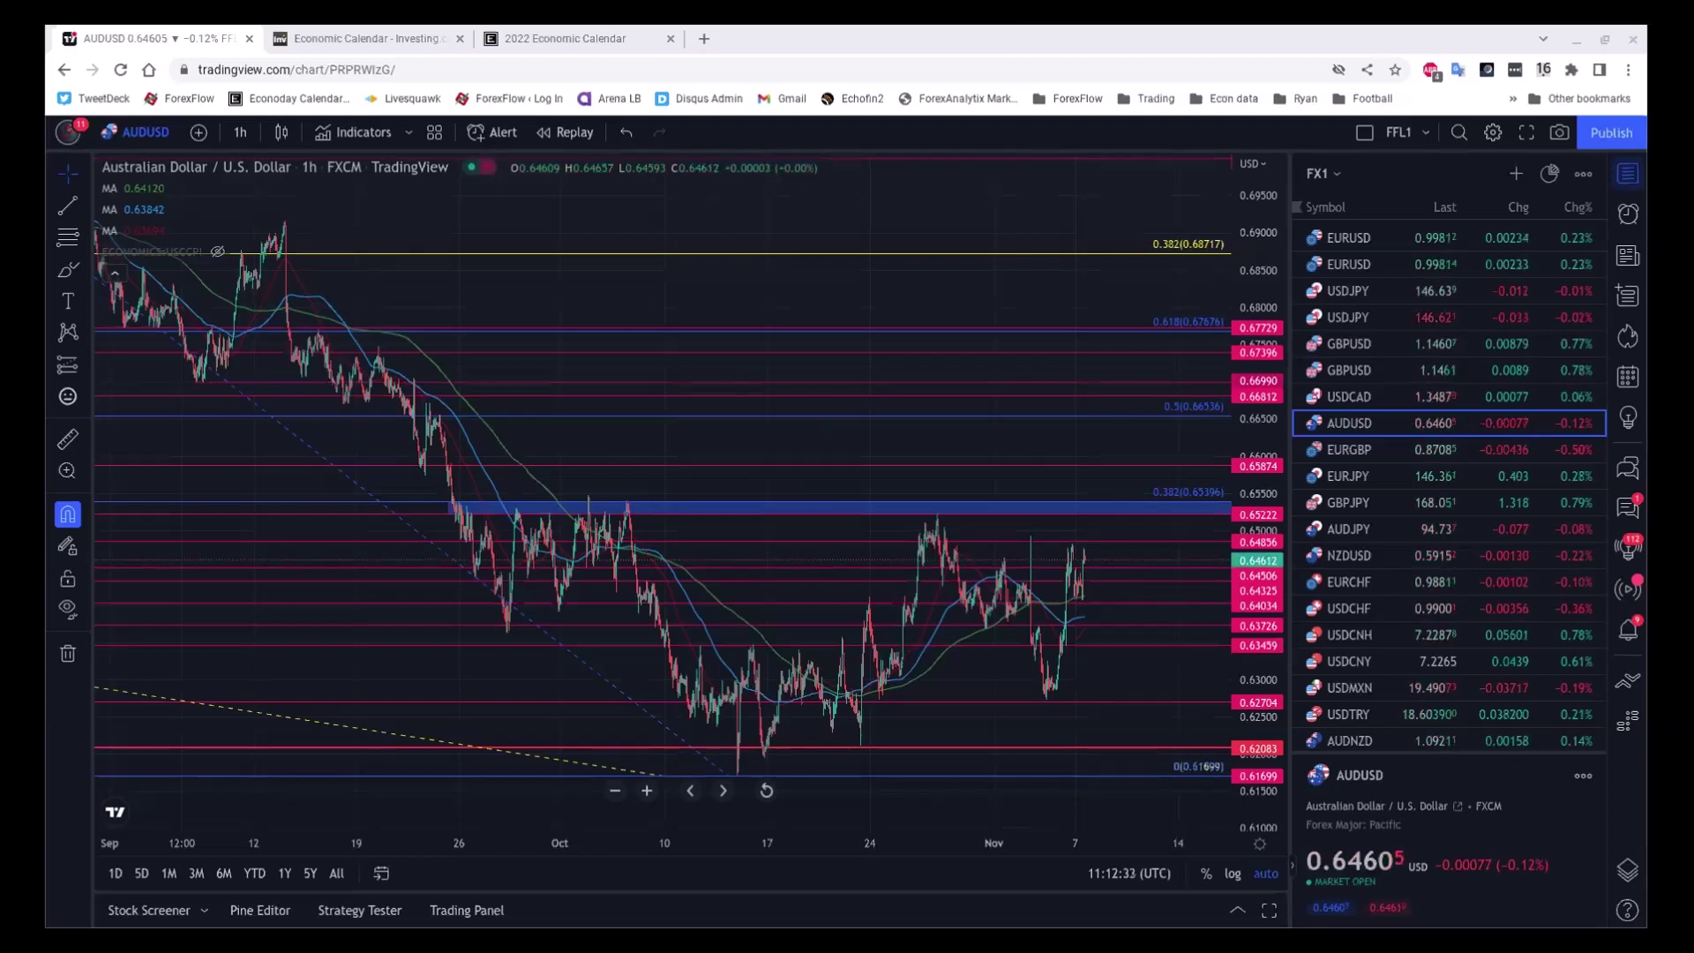
- Open USDCAD and zoom its chart, then switch to the USDJPY 1-hour chart
left_click(1402, 392)
scroll(1083, 552, "up", 5)
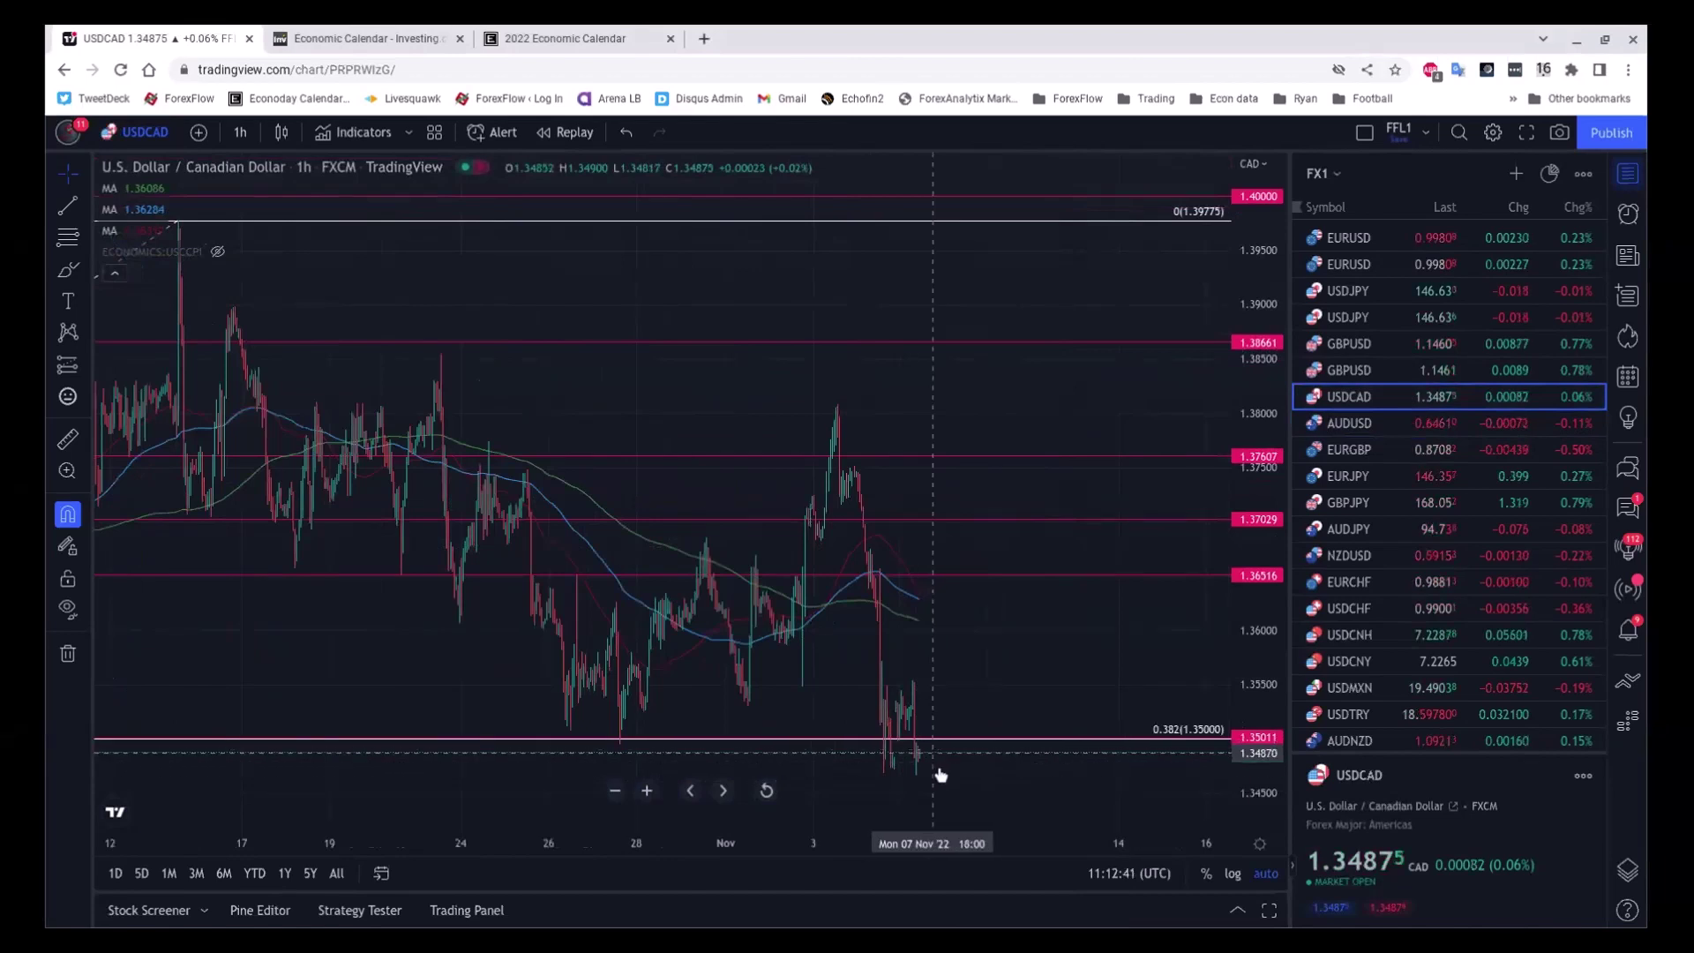
scroll(1417, 538, "down", 3)
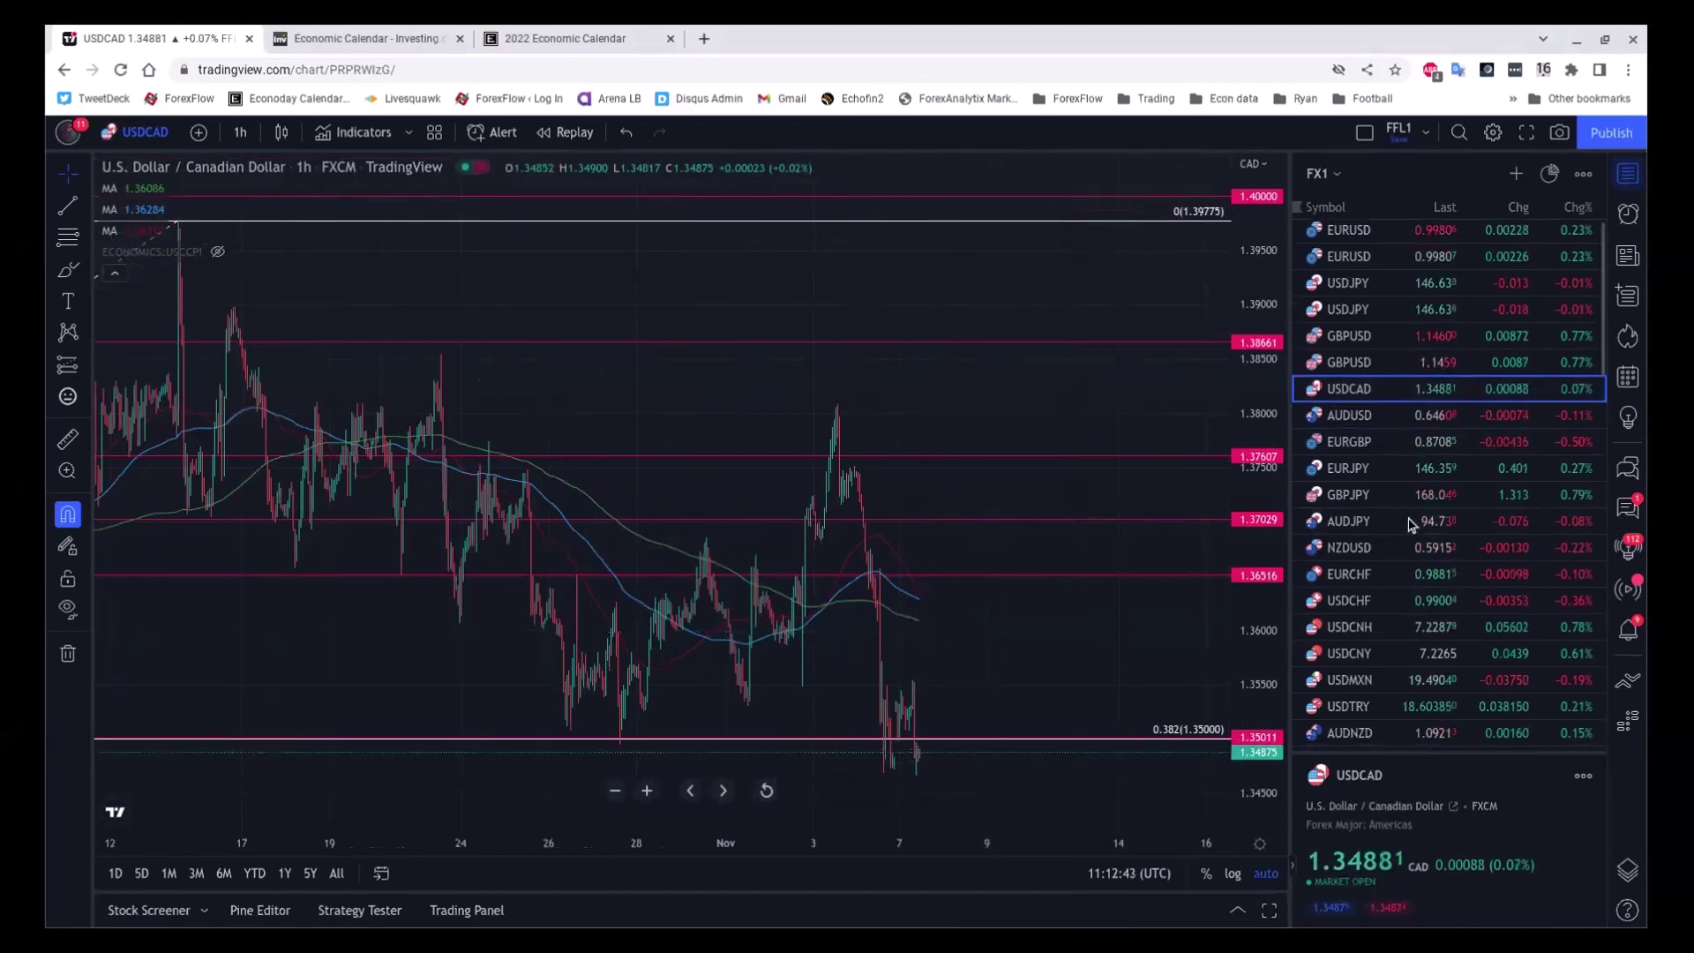
scroll(1417, 538, "up", 3)
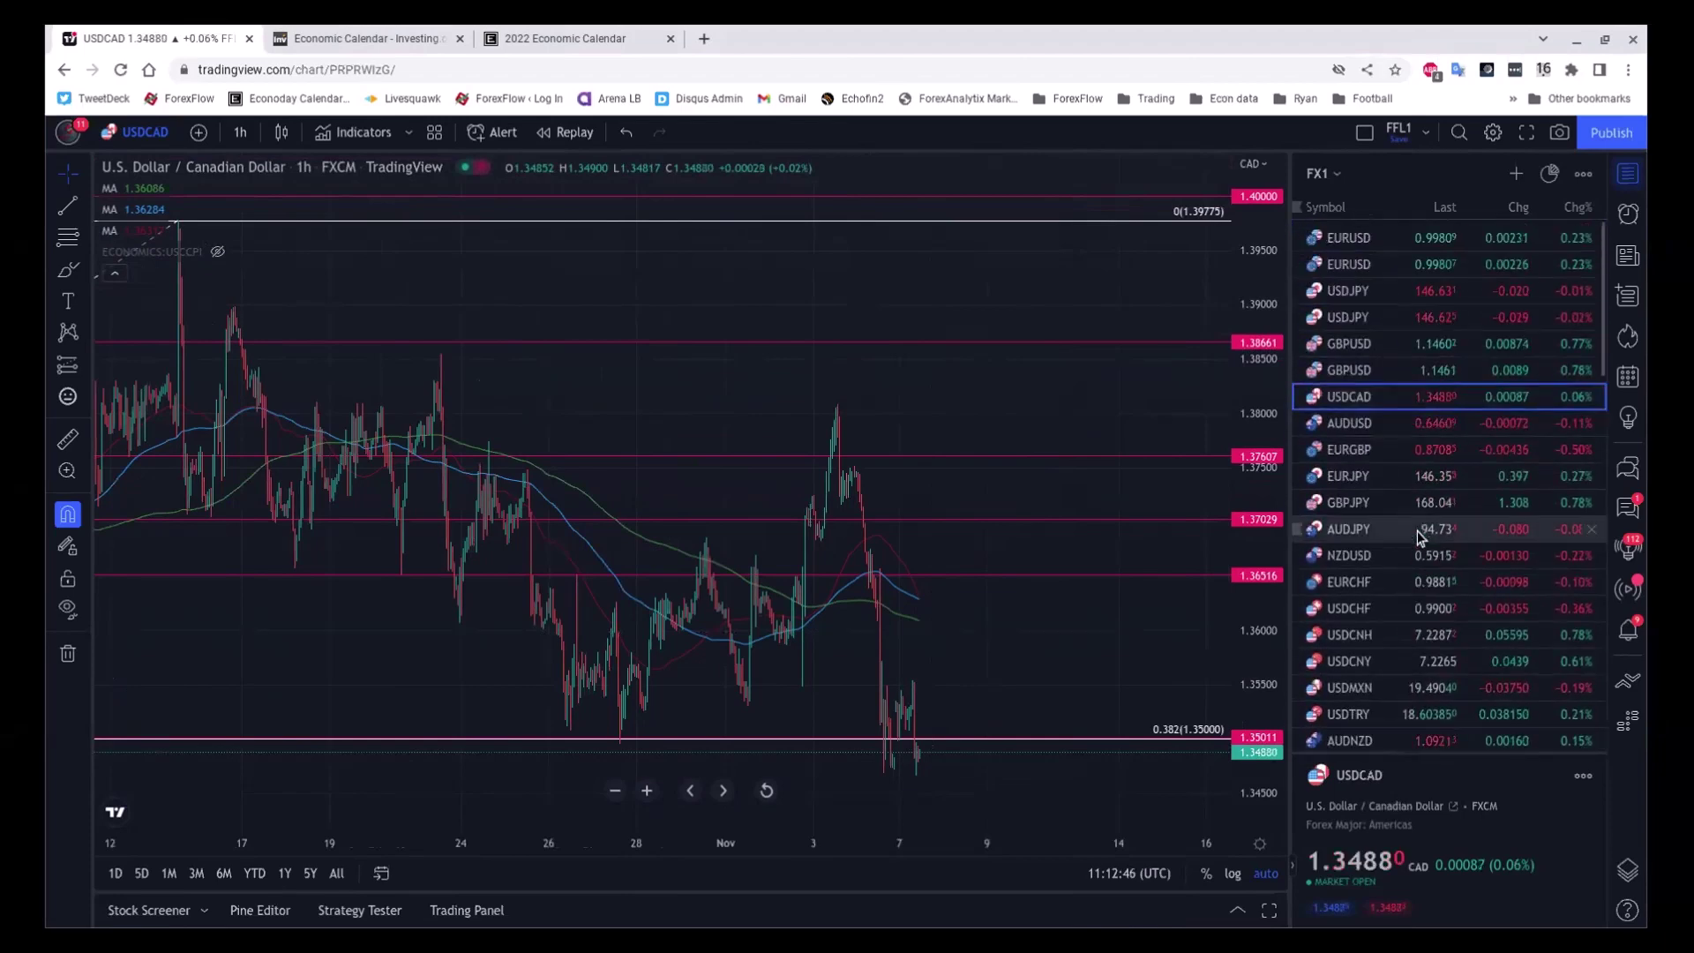
left_click(1381, 291)
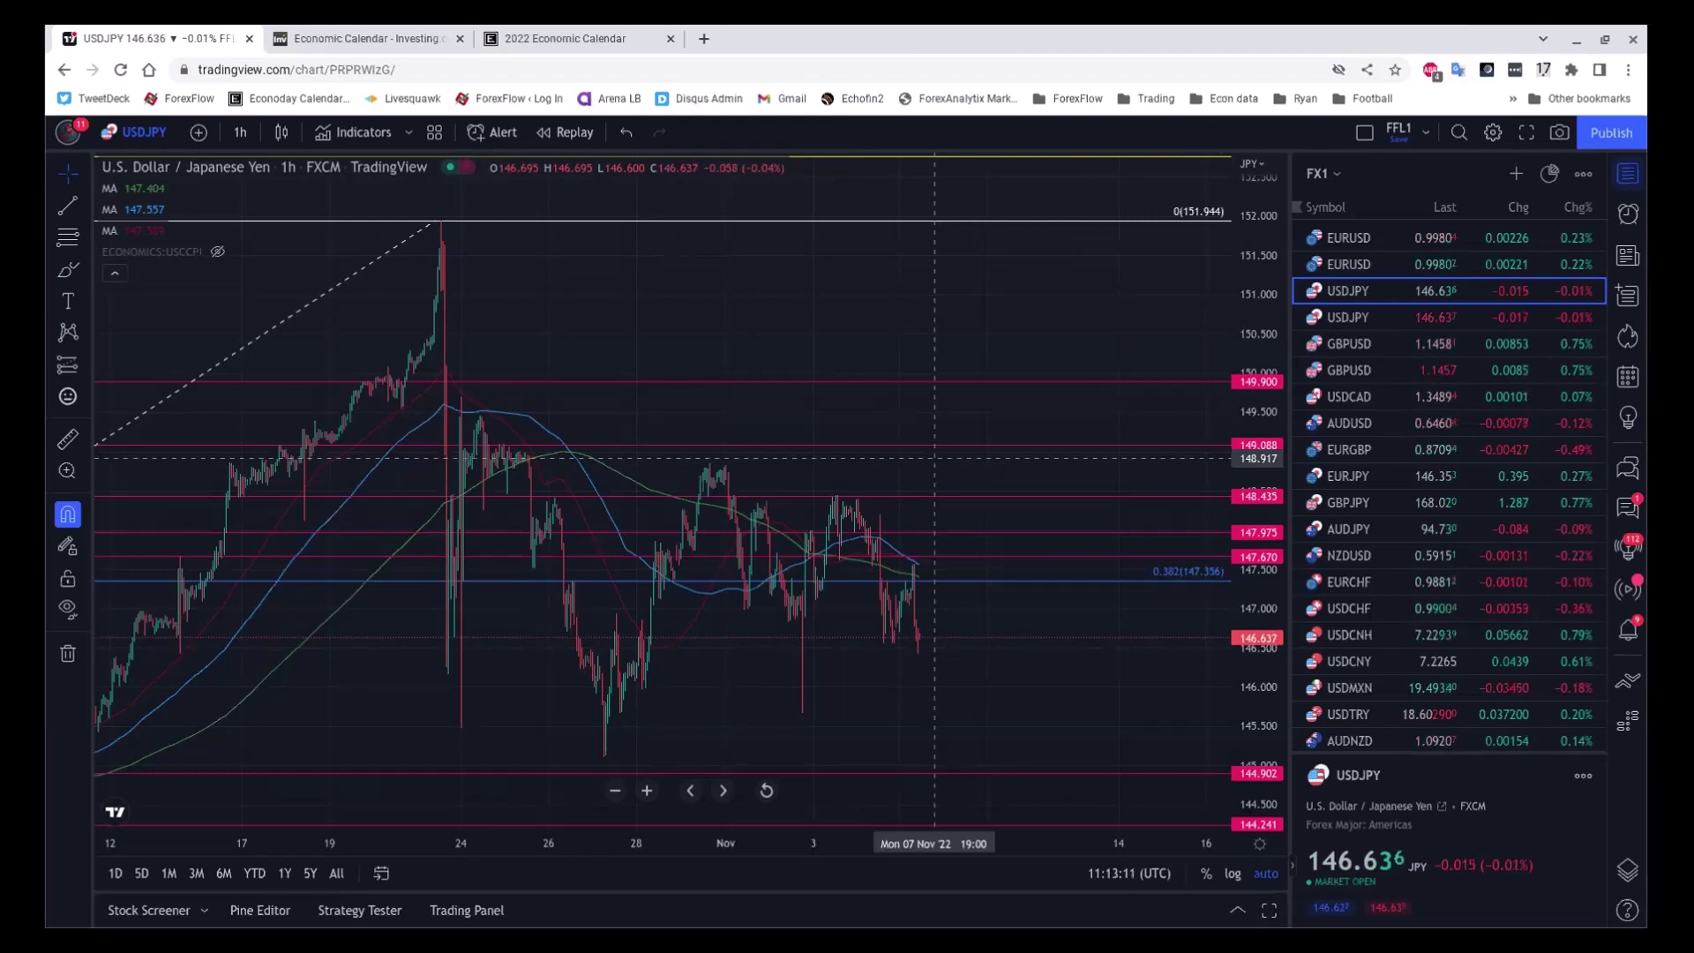
- Zoom out the USDJPY time axis back to late September to reveal the big spike low
scroll(942, 462, "down", 2)
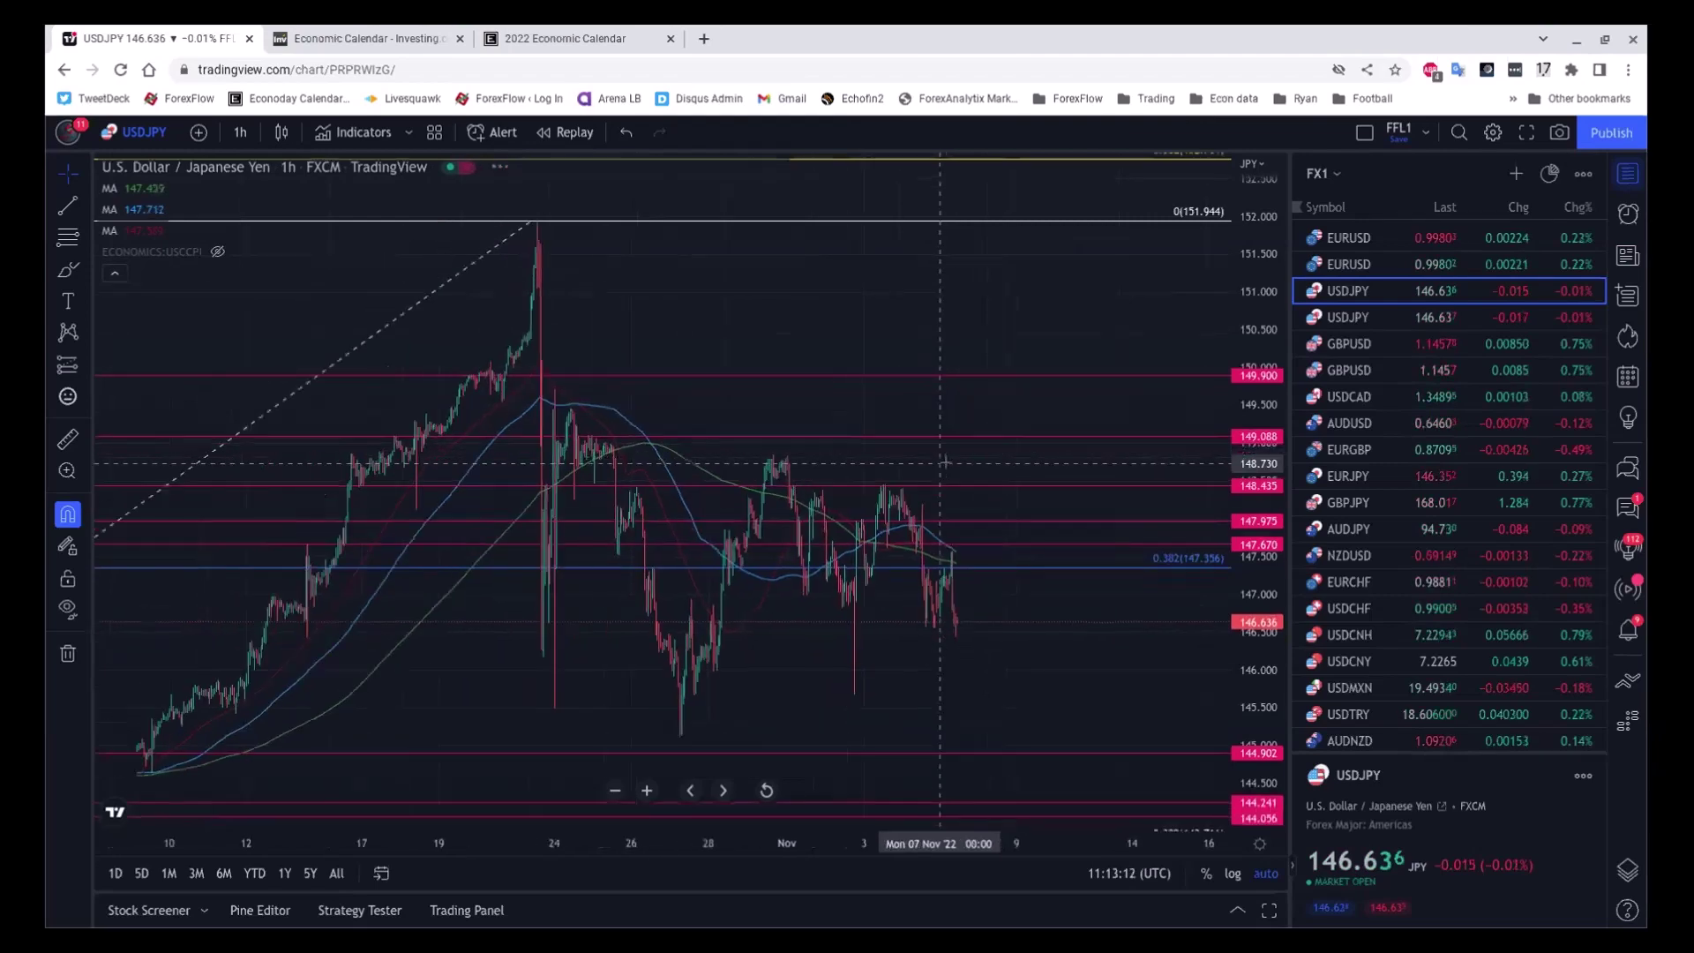
scroll(942, 462, "down", 3)
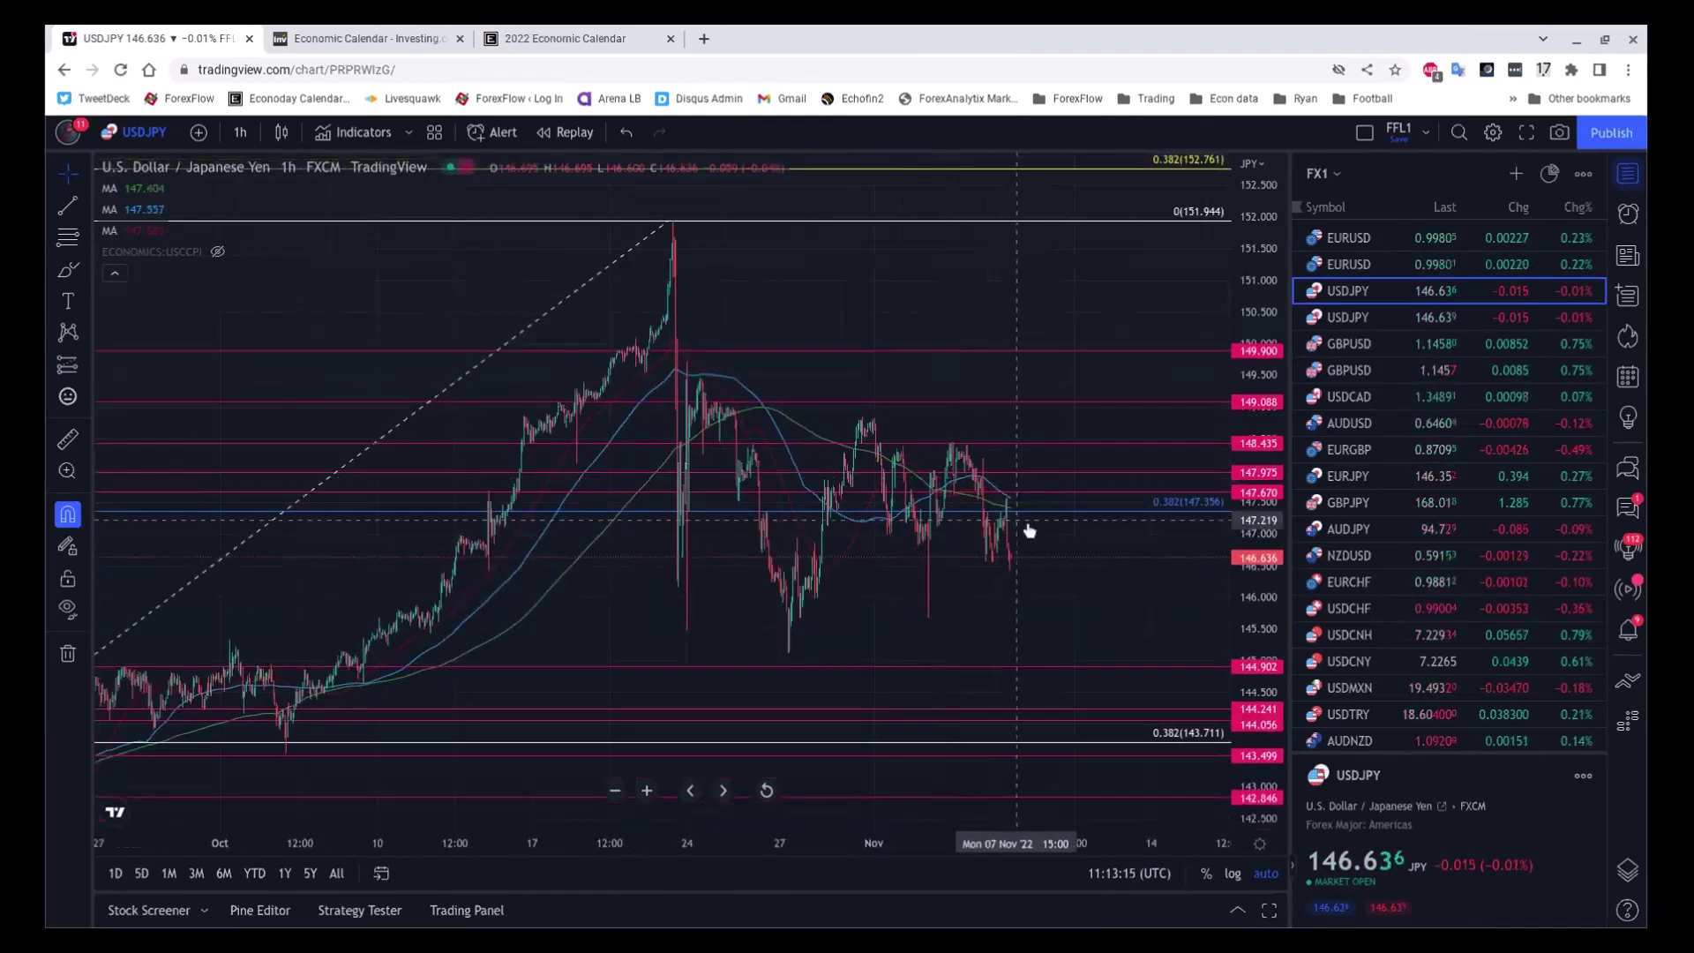
scroll(1028, 529, "down", 3)
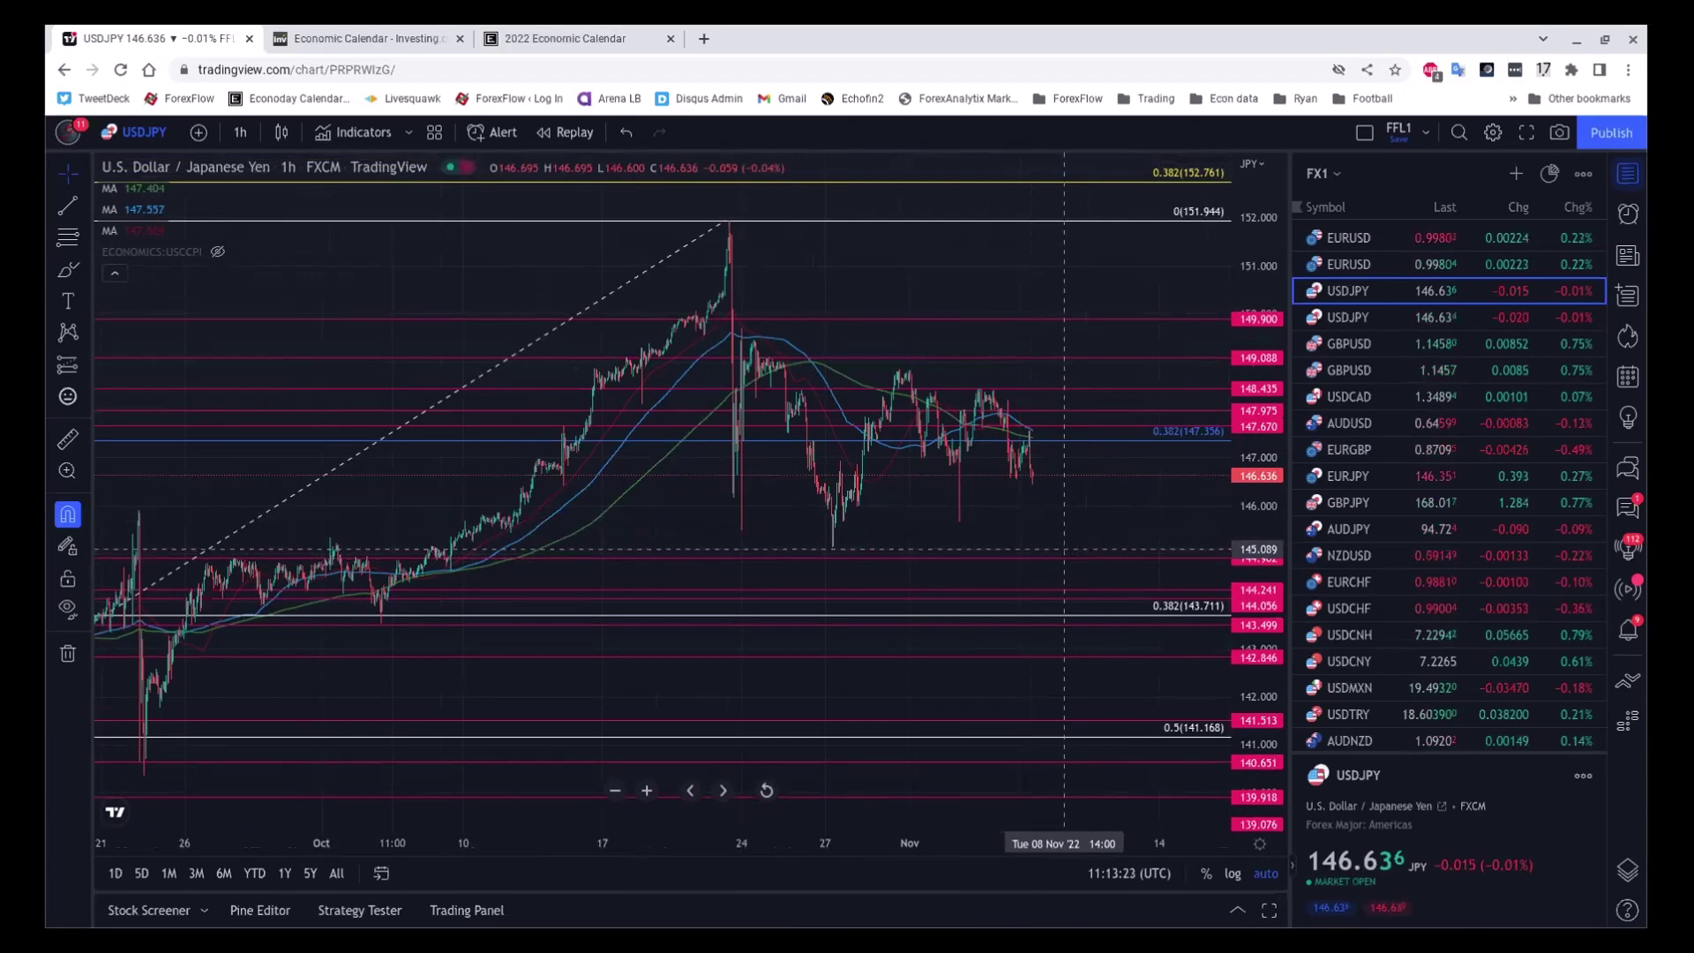
scroll(1470, 552, "down", 3)
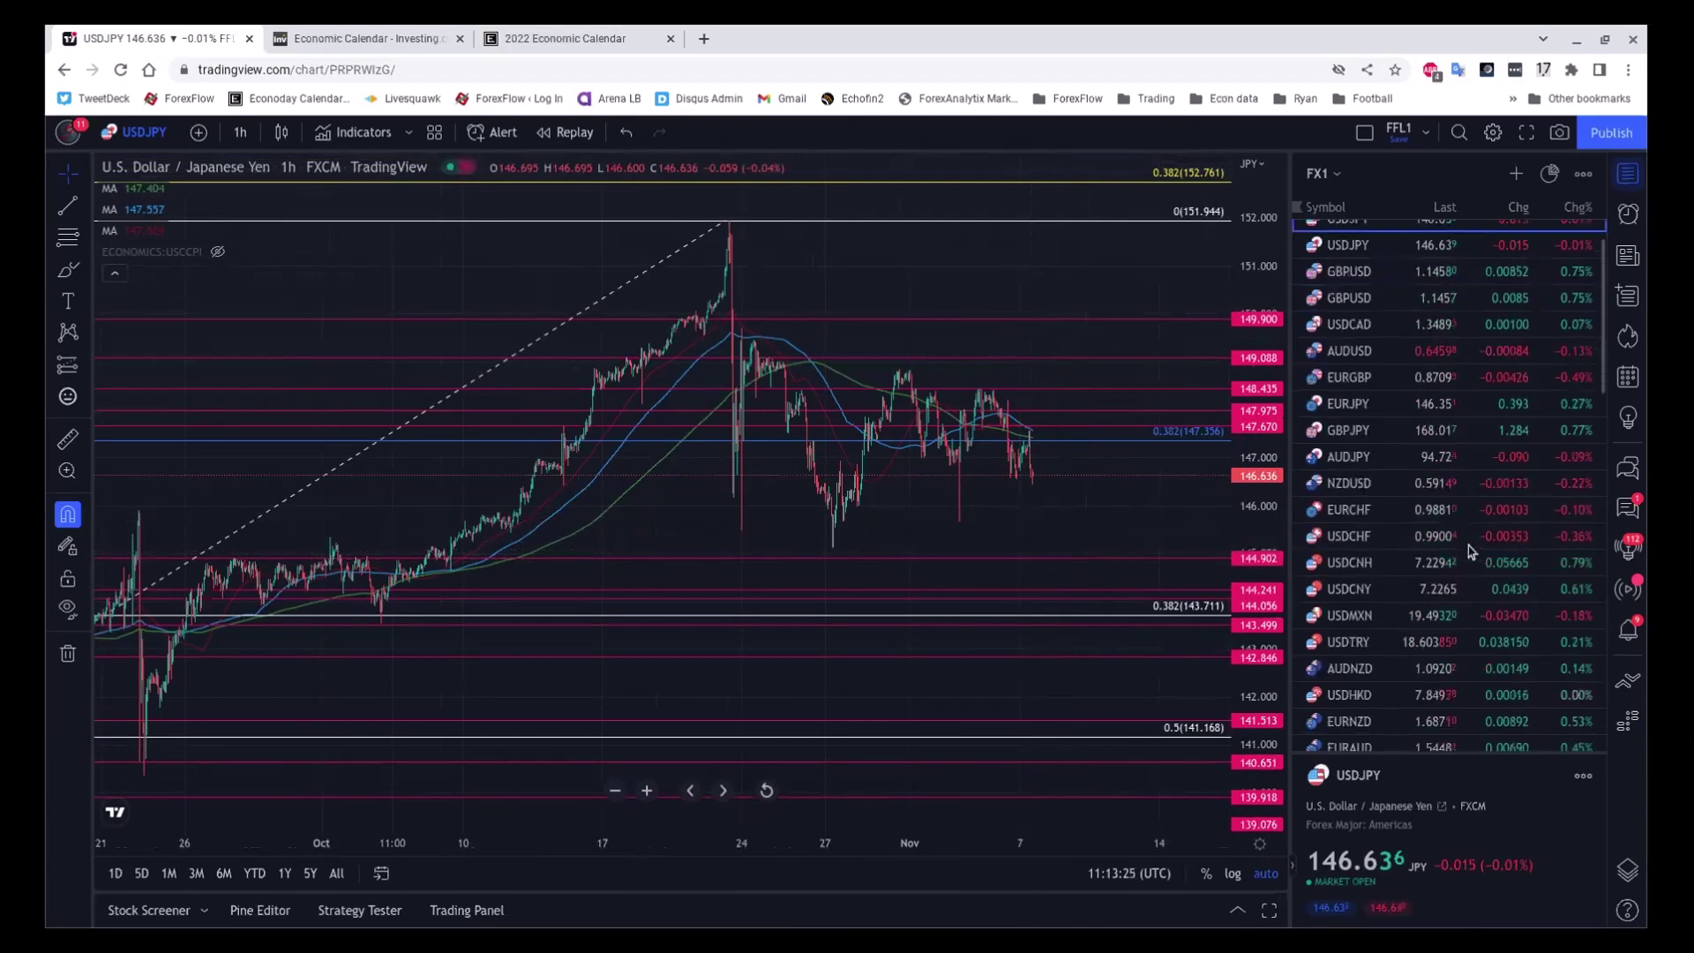
scroll(1446, 600, "down", 1)
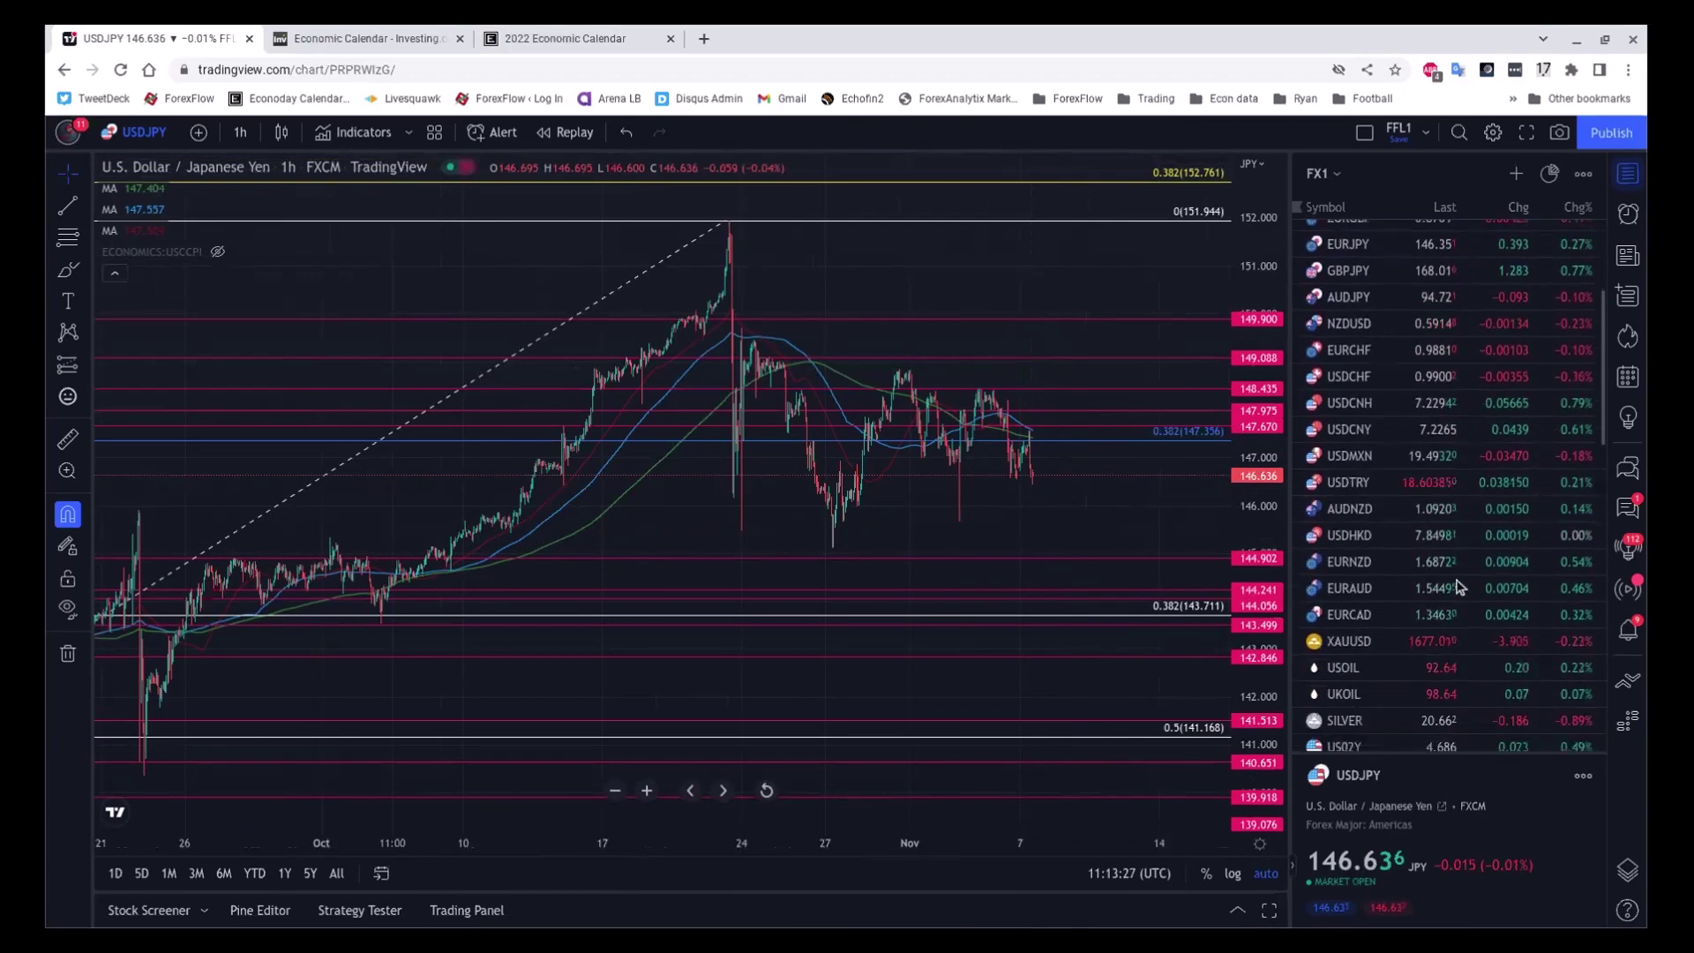
- Open the XAUUSD gold 1-hour chart and zoom out to show late August through mid November
left_click(1415, 651)
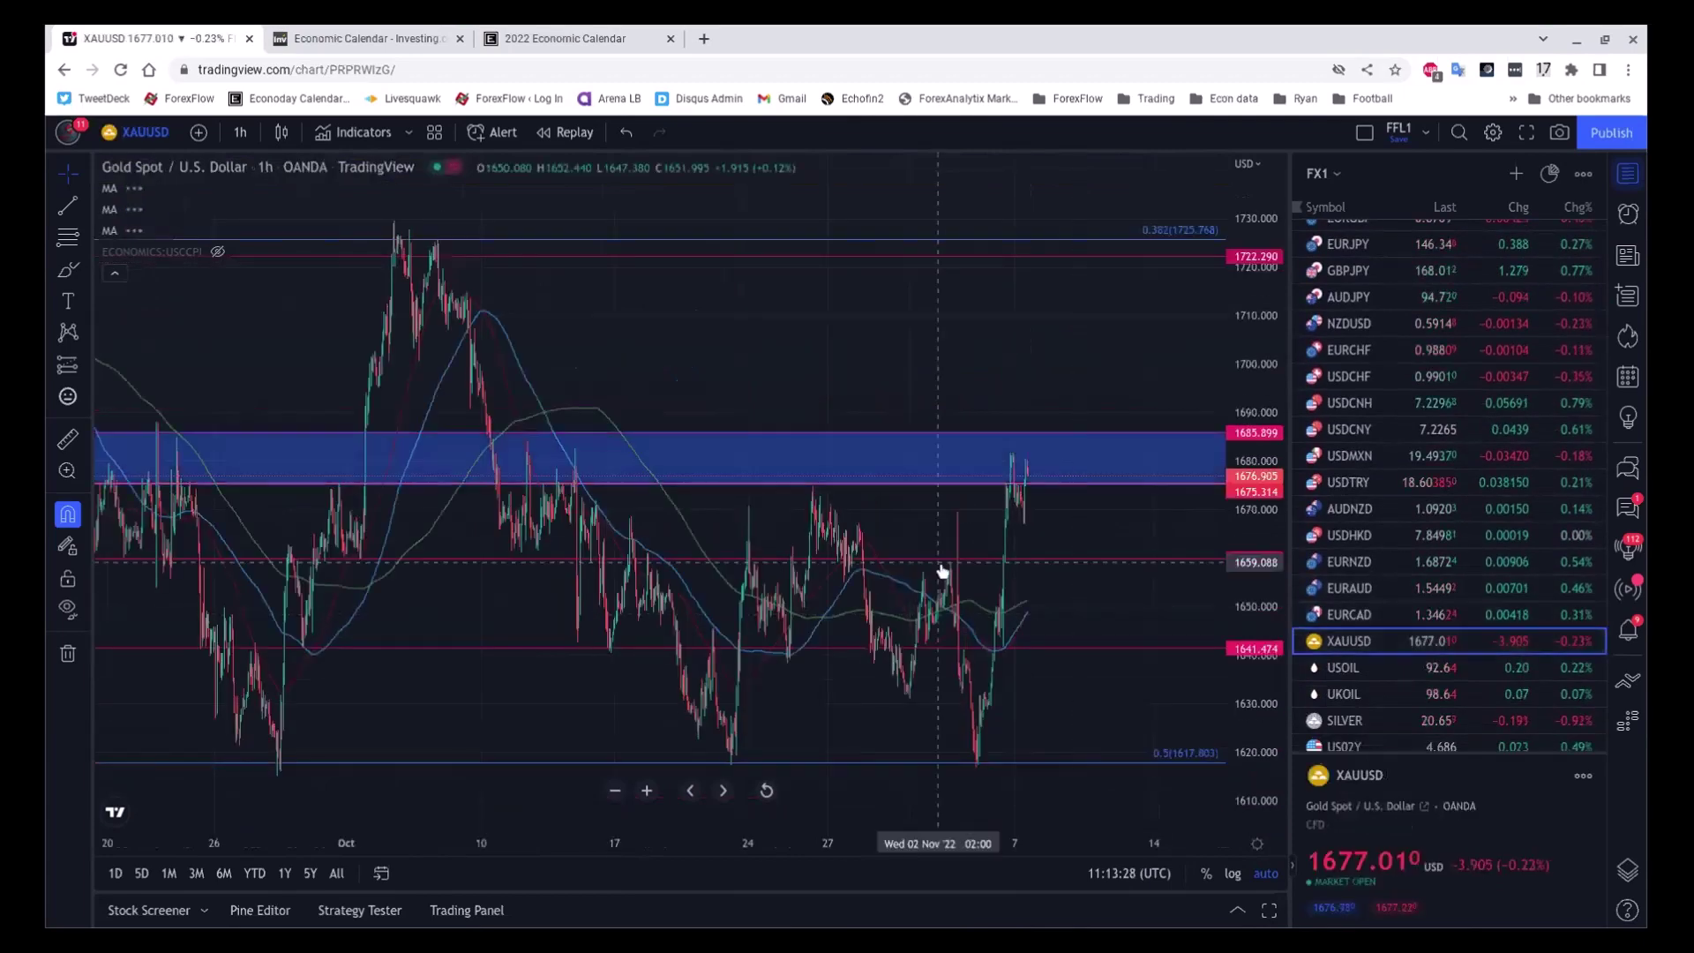
scroll(944, 569, "down", 3)
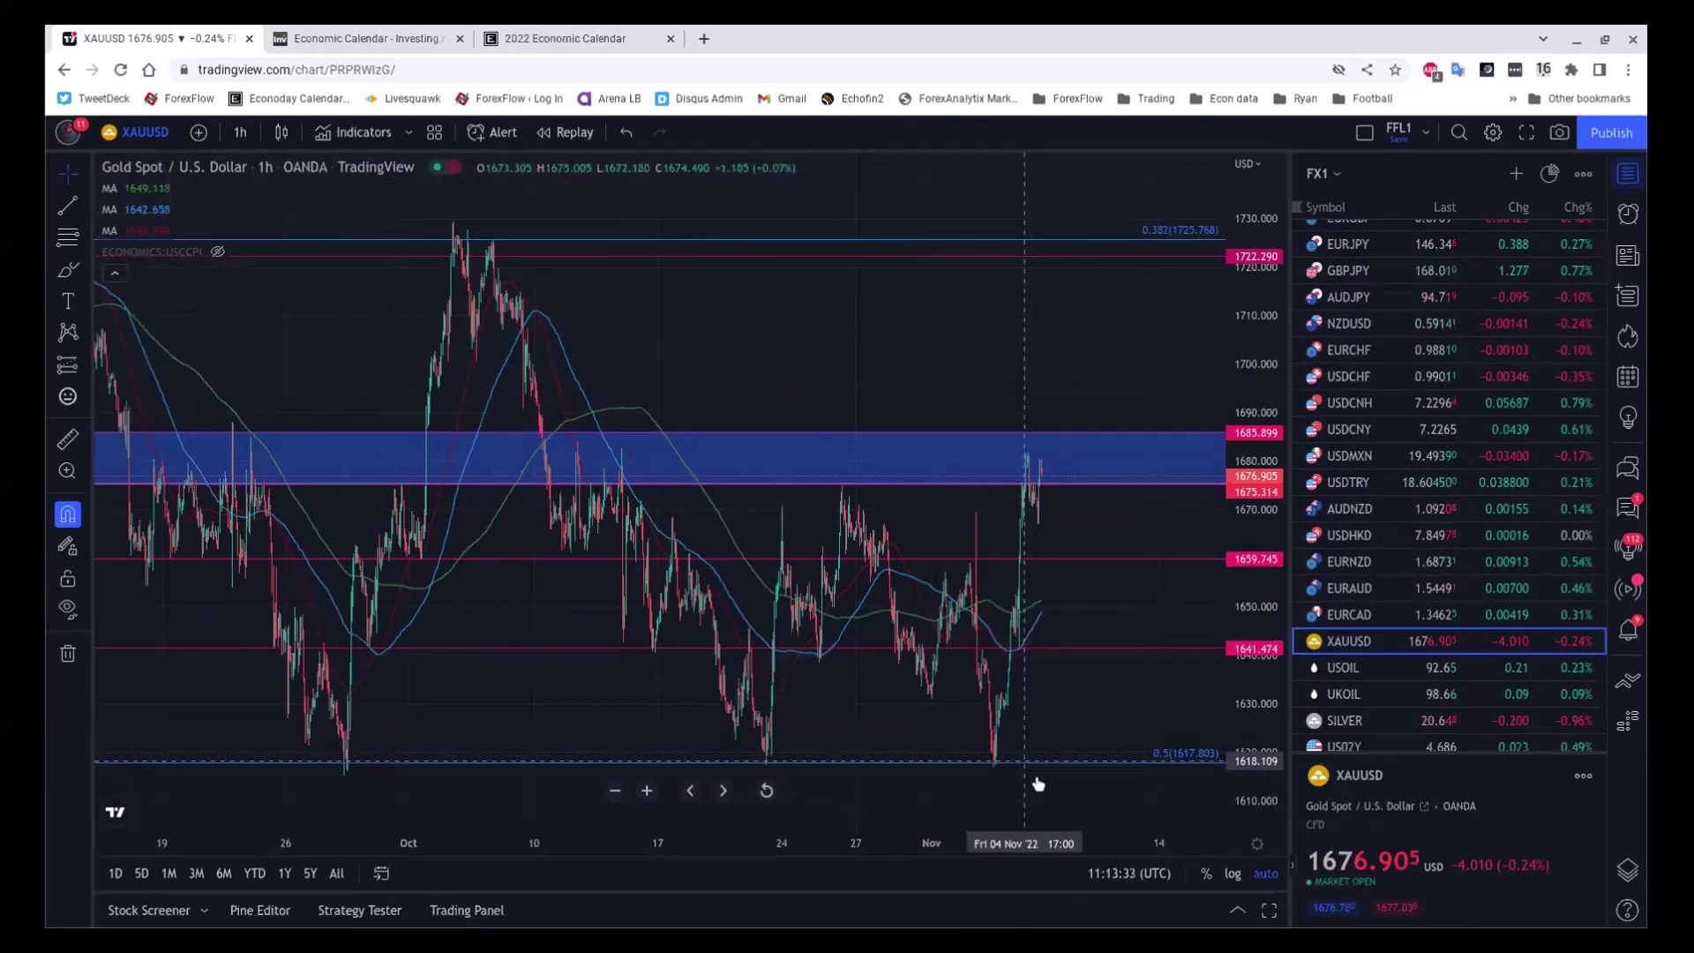
scroll(844, 570, "down", 2)
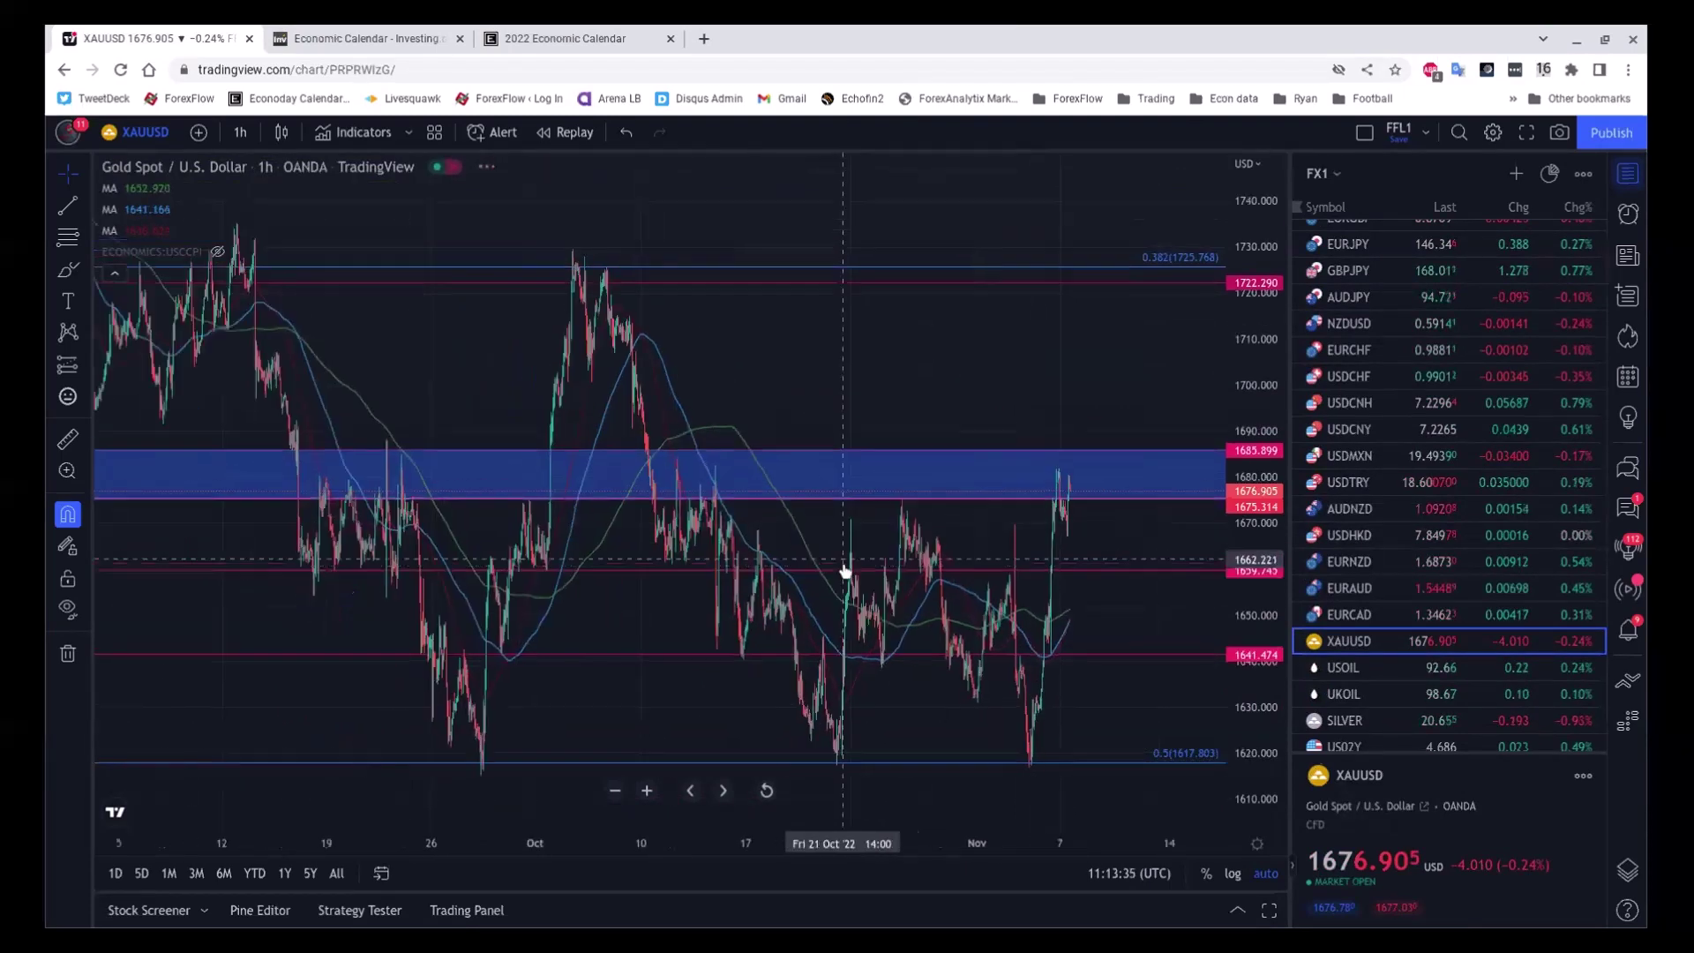
scroll(844, 570, "down", 2)
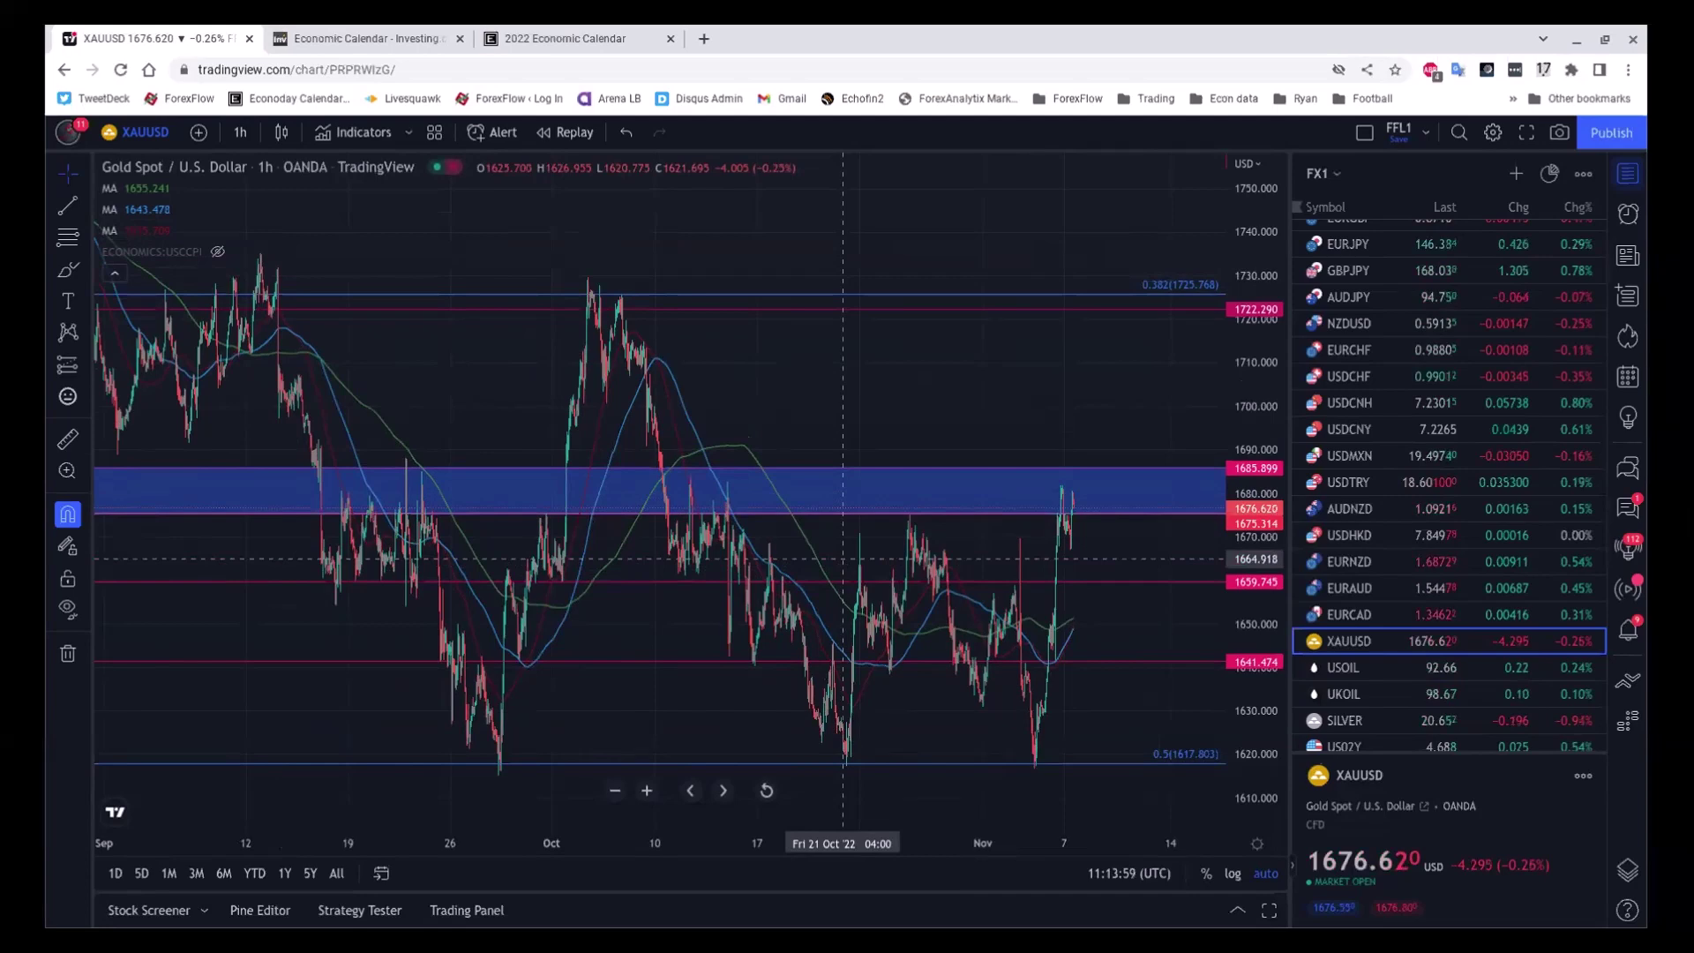
scroll(1063, 441, "up", 3)
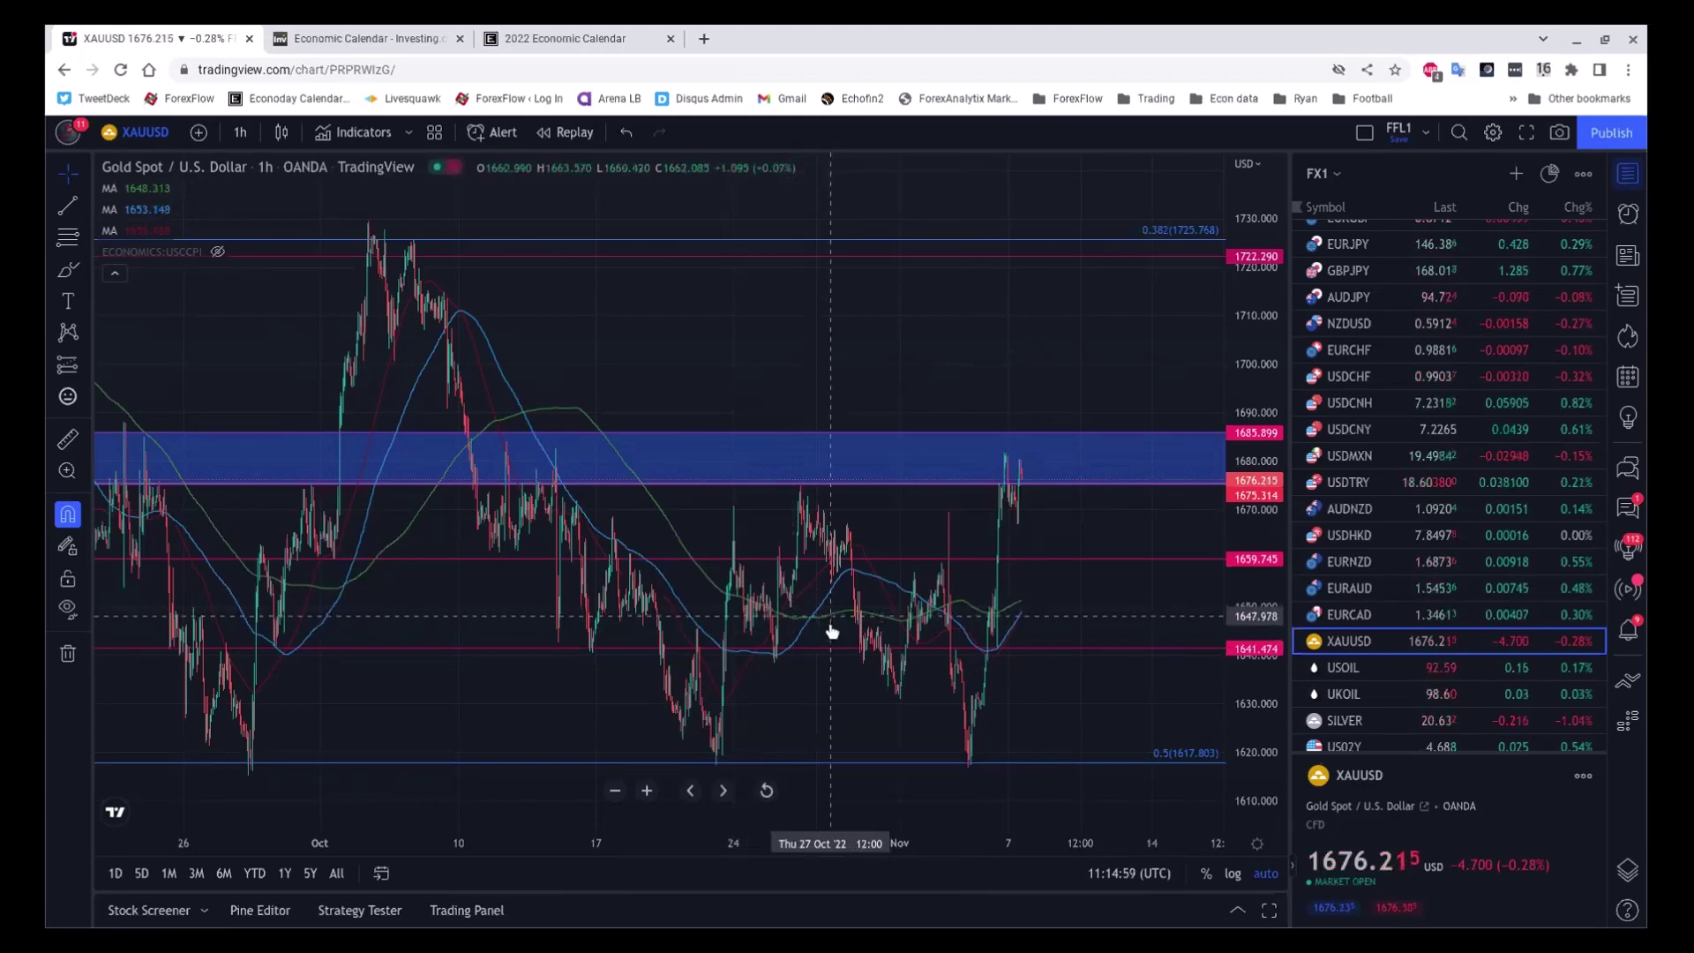
scroll(831, 630, "down", 5)
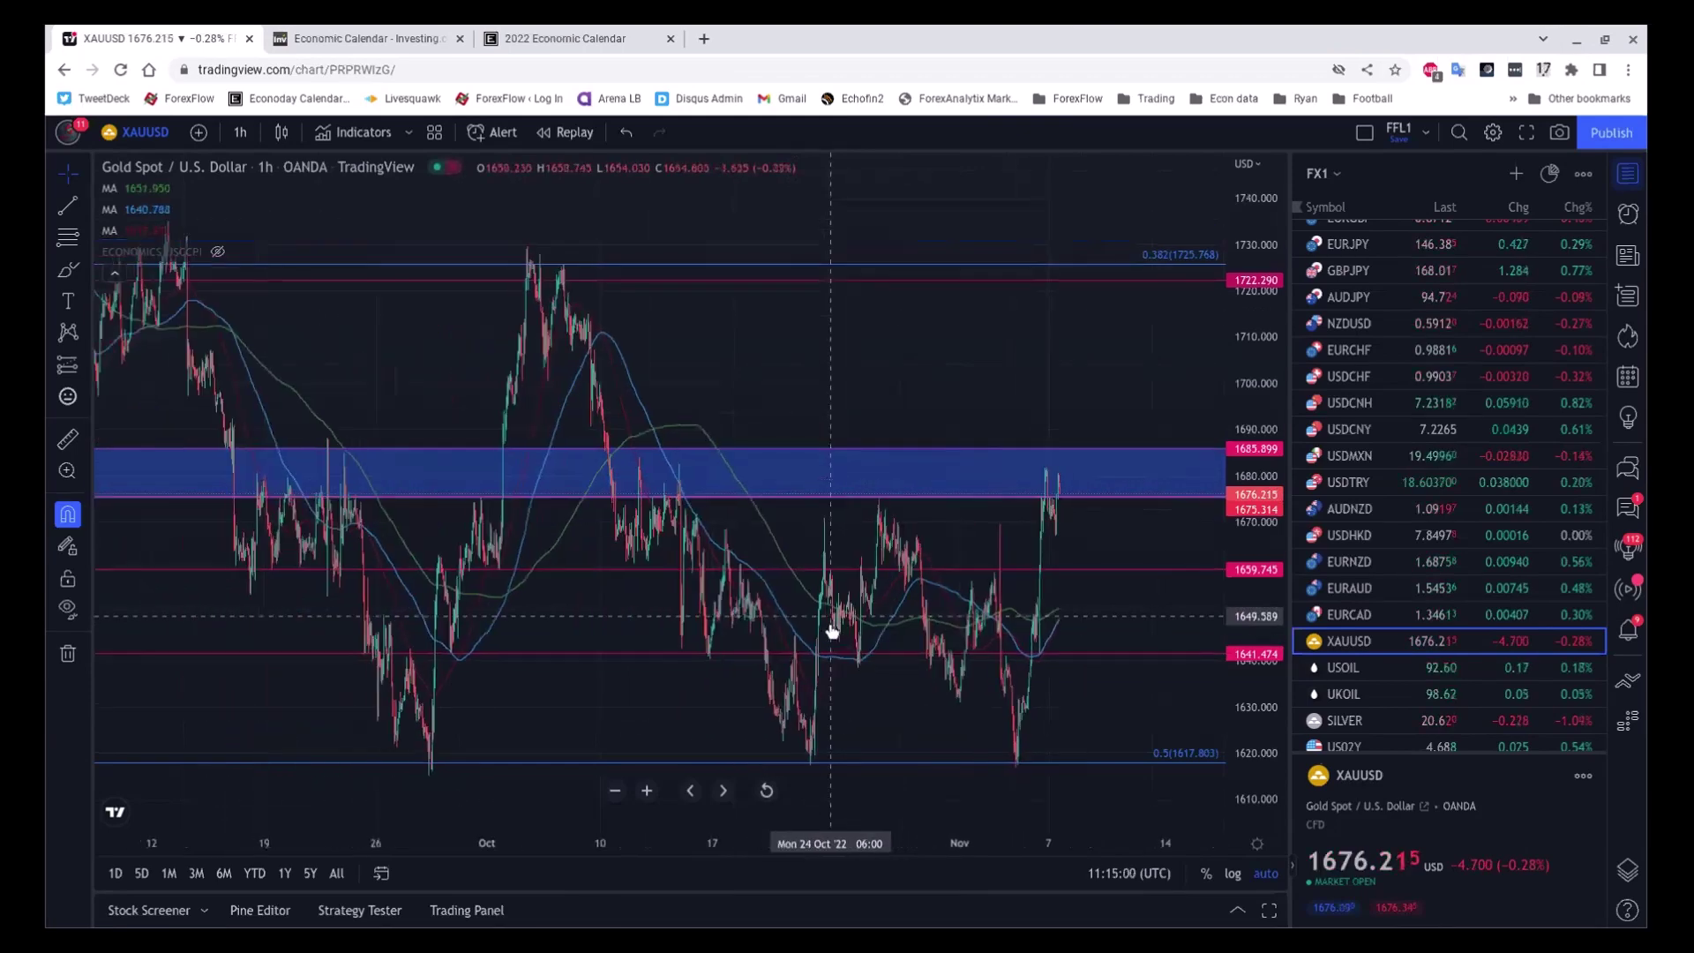
scroll(831, 629, "down", 5)
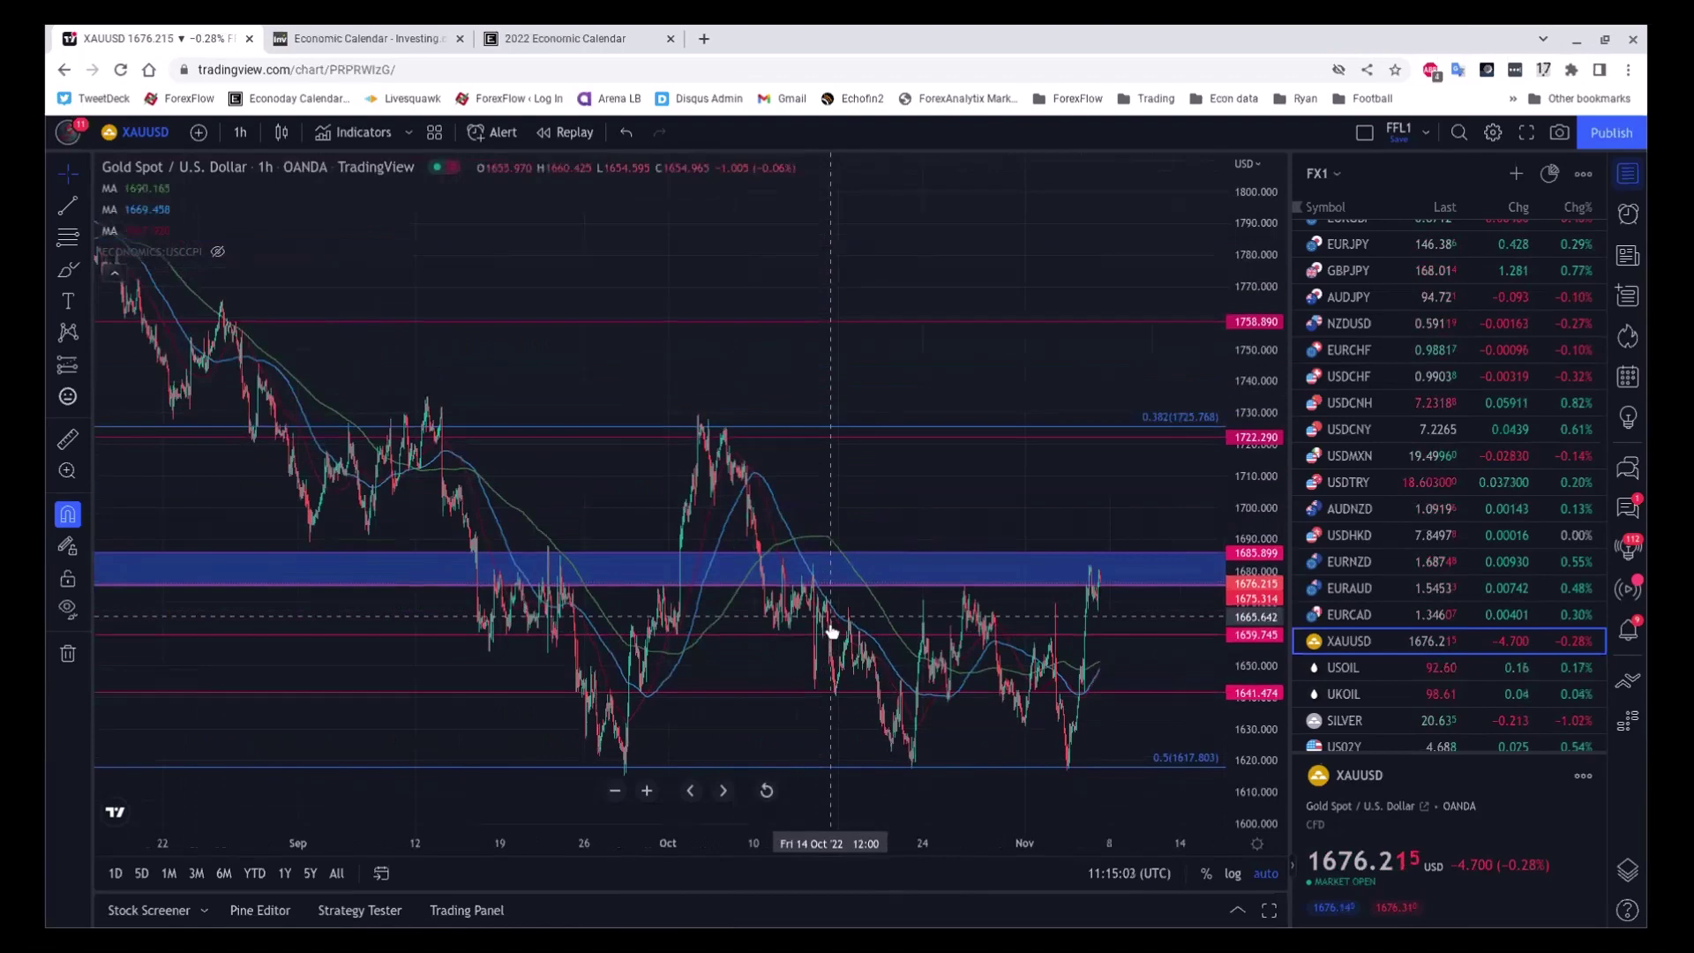